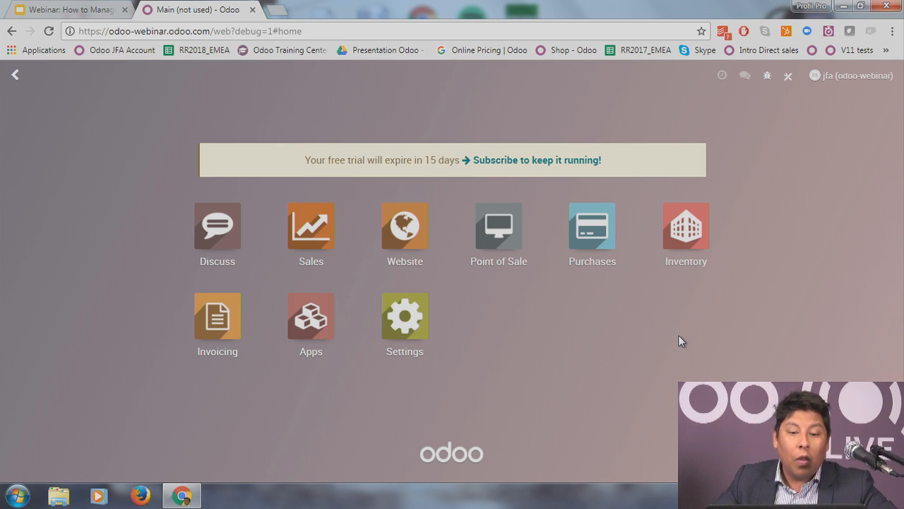
# Step: Open the Website app dashboard and go to the published website's home page
pyautogui.click(419, 238)
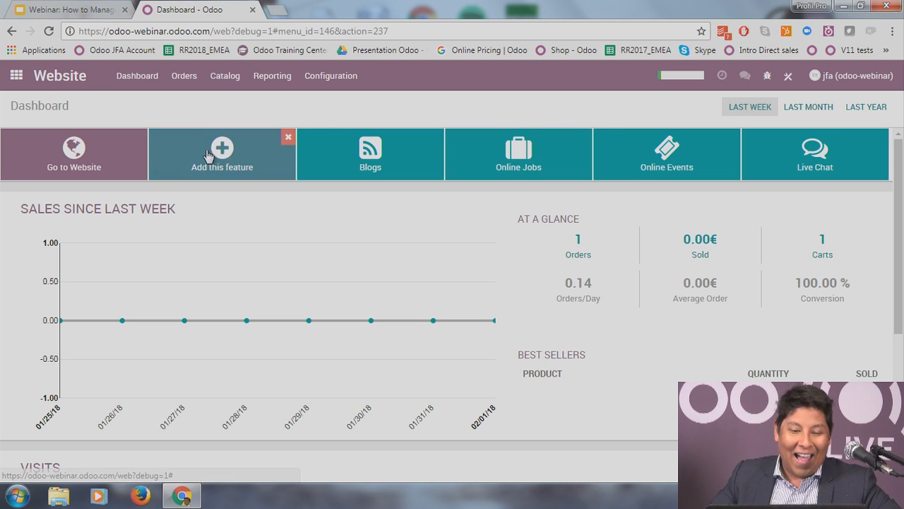
pyautogui.click(105, 169)
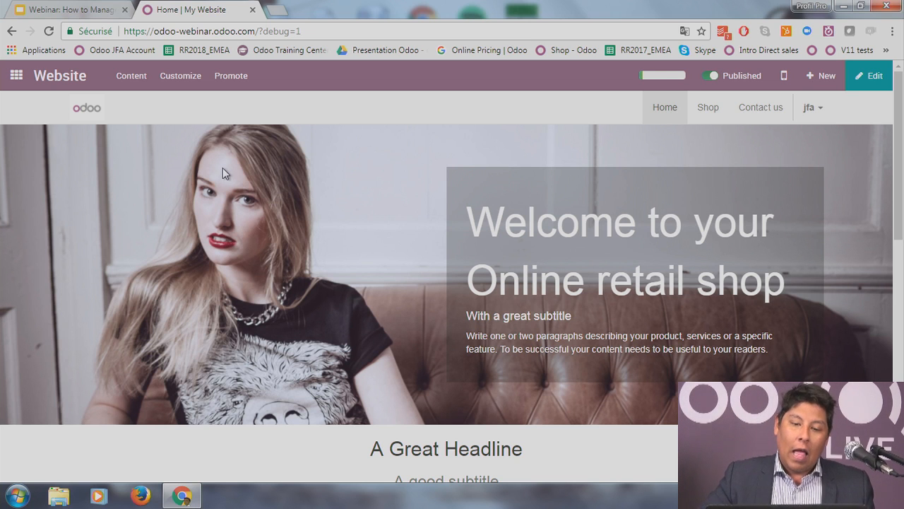
# Step: Look over the website home page, then switch it into edit mode
pyautogui.scroll(-8, 223, 167)
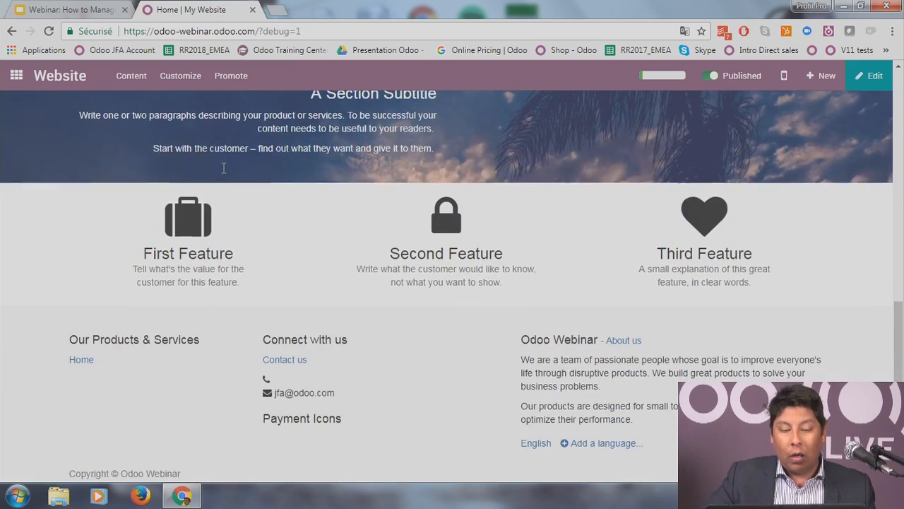
pyautogui.scroll(8, 222, 167)
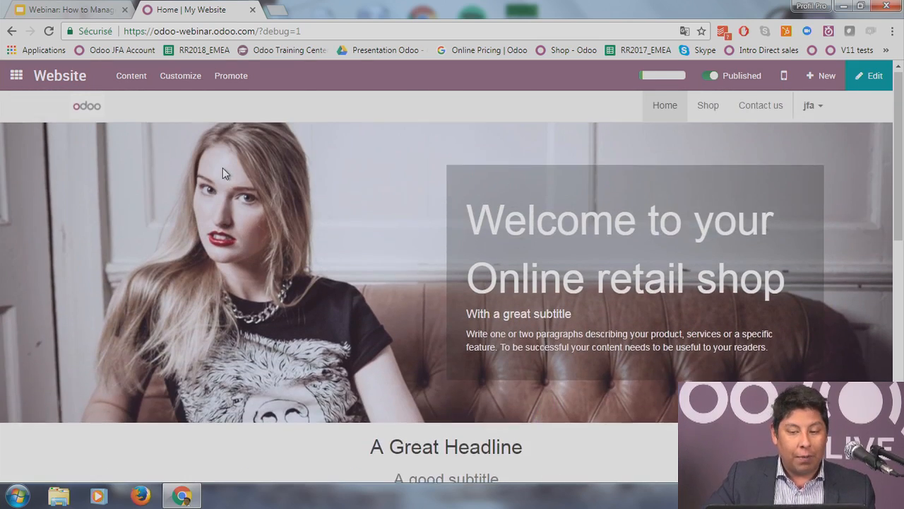
pyautogui.click(870, 75)
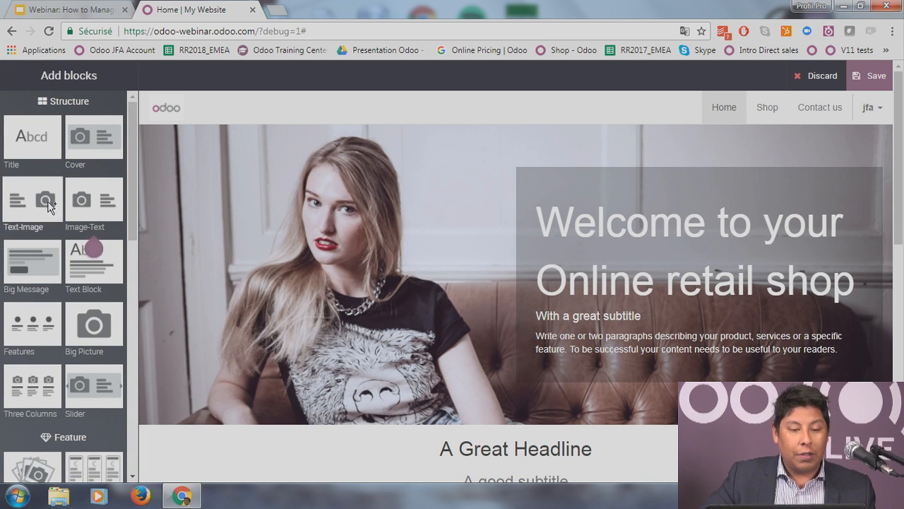
pyautogui.scroll(-4, 50, 204)
pyautogui.scroll(4, 51, 212)
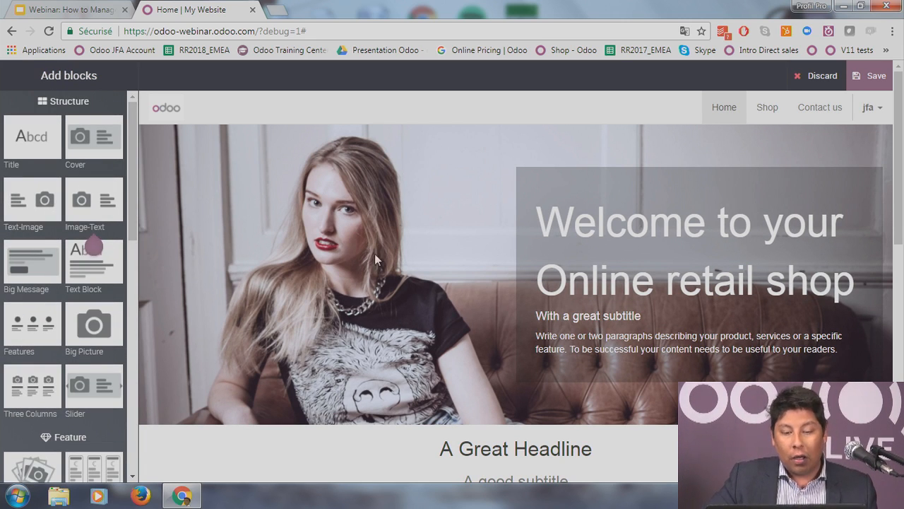
pyautogui.scroll(-5, 373, 307)
pyautogui.scroll(4, 387, 272)
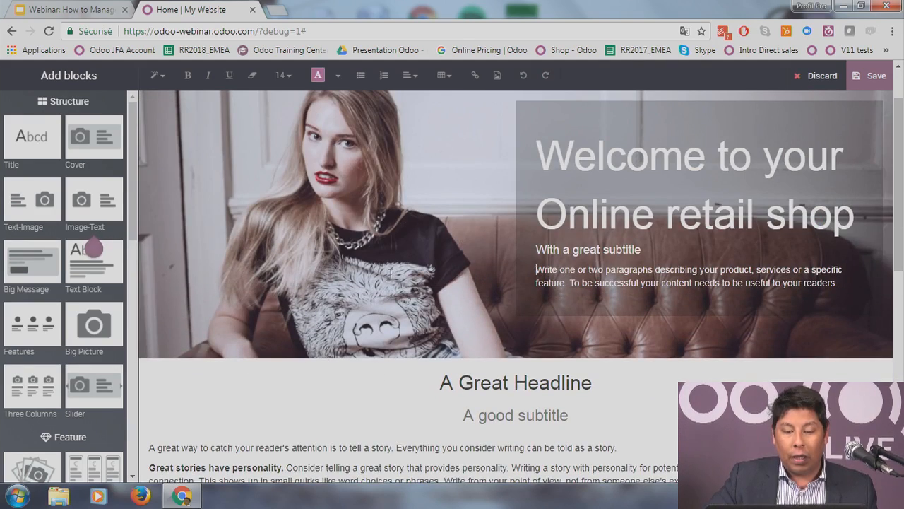
pyautogui.scroll(2, 367, 280)
pyautogui.scroll(-3, 368, 282)
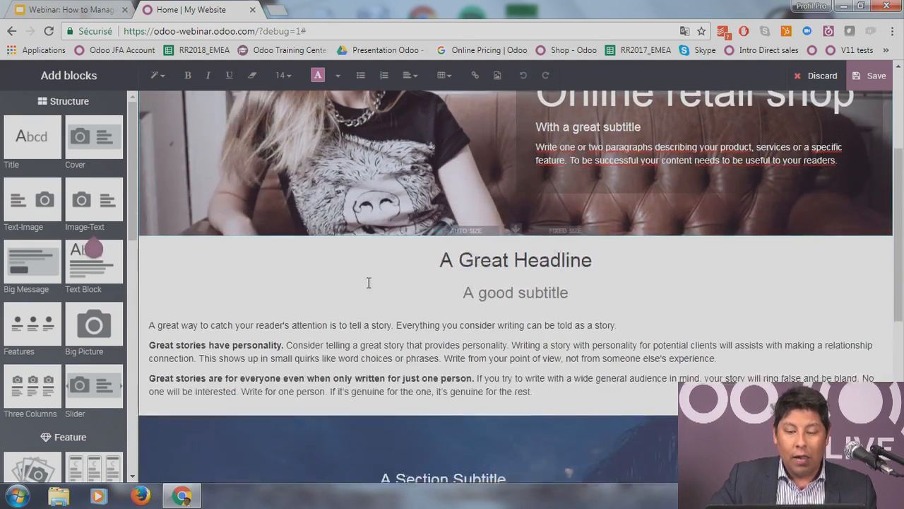
pyautogui.scroll(-5, 391, 280)
pyautogui.scroll(6, 275, 326)
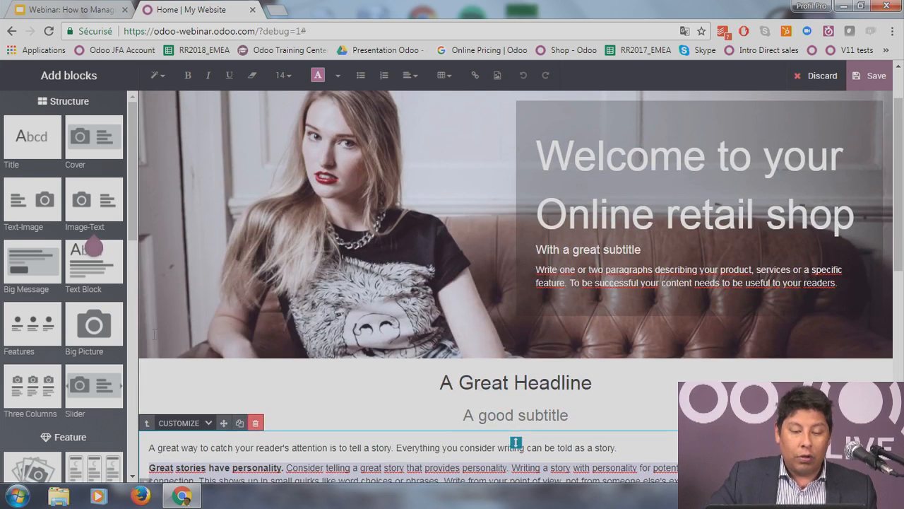
pyautogui.scroll(-1, 81, 332)
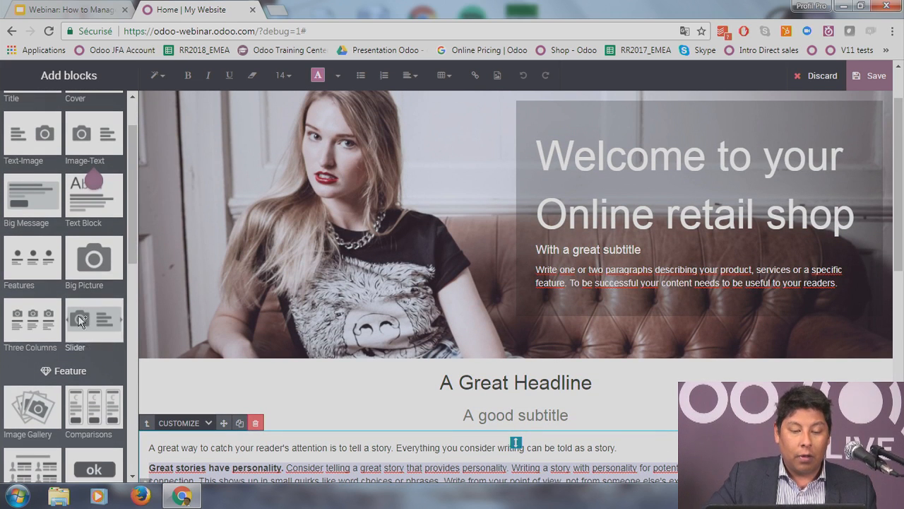
pyautogui.moveTo(80, 321); pyautogui.dragTo(548, 284)
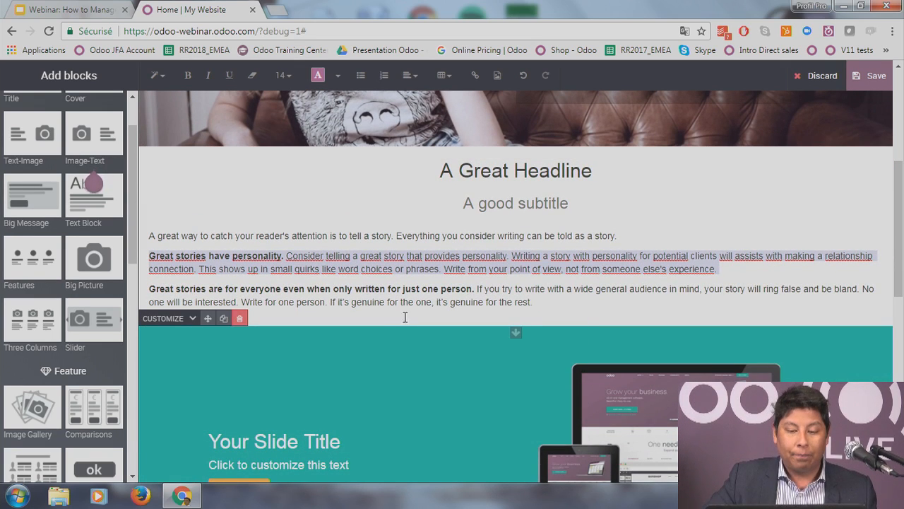
pyautogui.scroll(-5, 406, 315)
pyautogui.scroll(2, 409, 312)
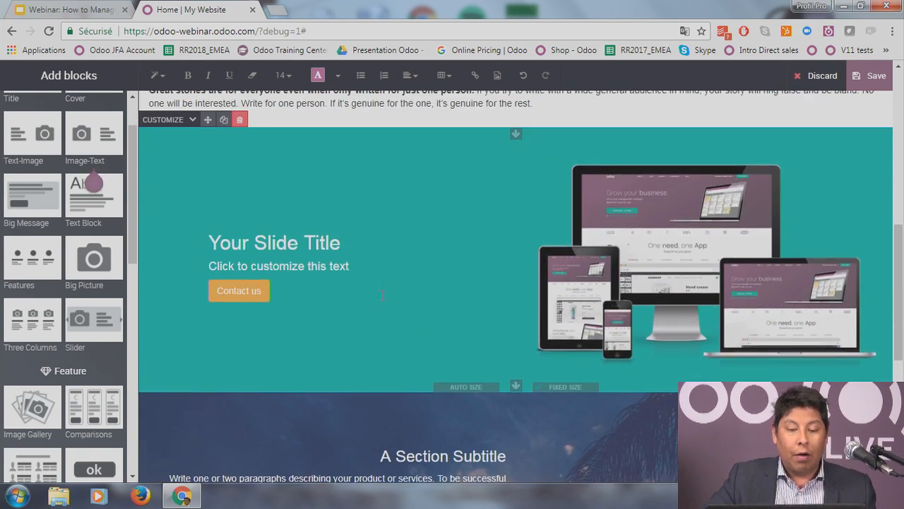
pyautogui.click(381, 296)
pyautogui.click(280, 240)
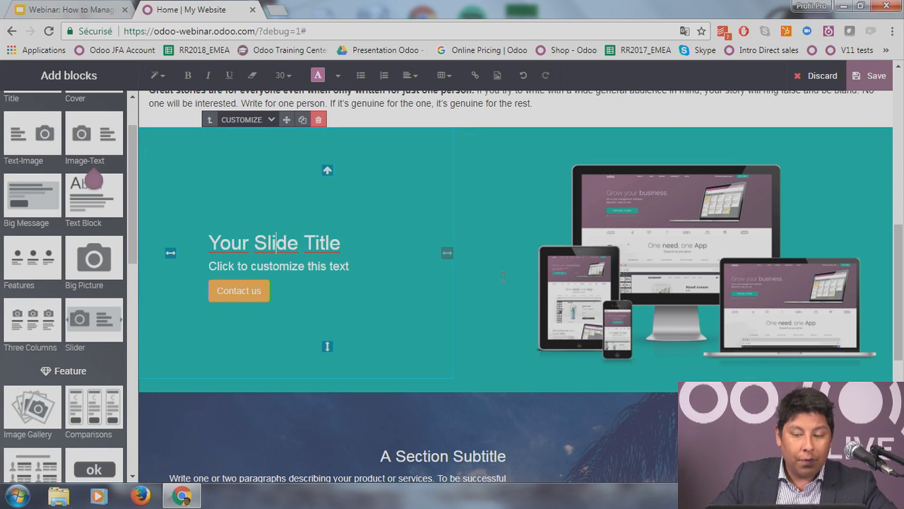
pyautogui.click(558, 275)
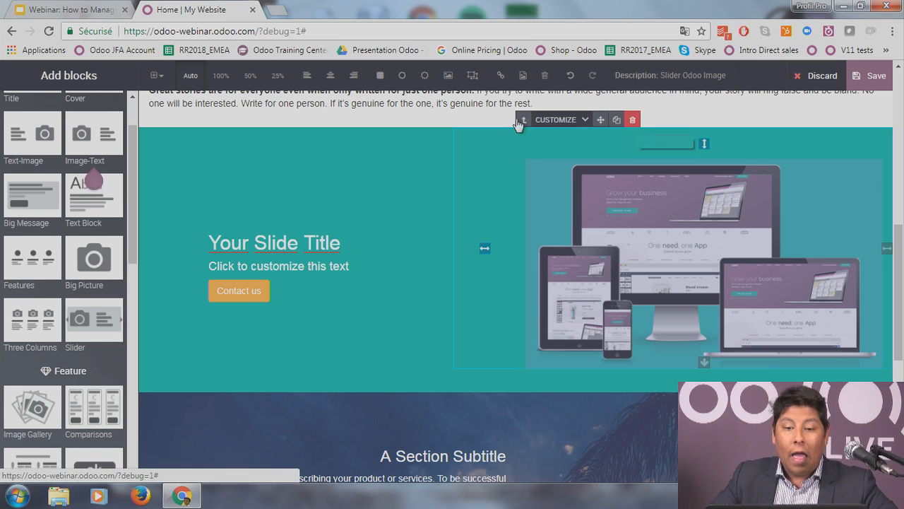
pyautogui.click(478, 107)
pyautogui.click(582, 205)
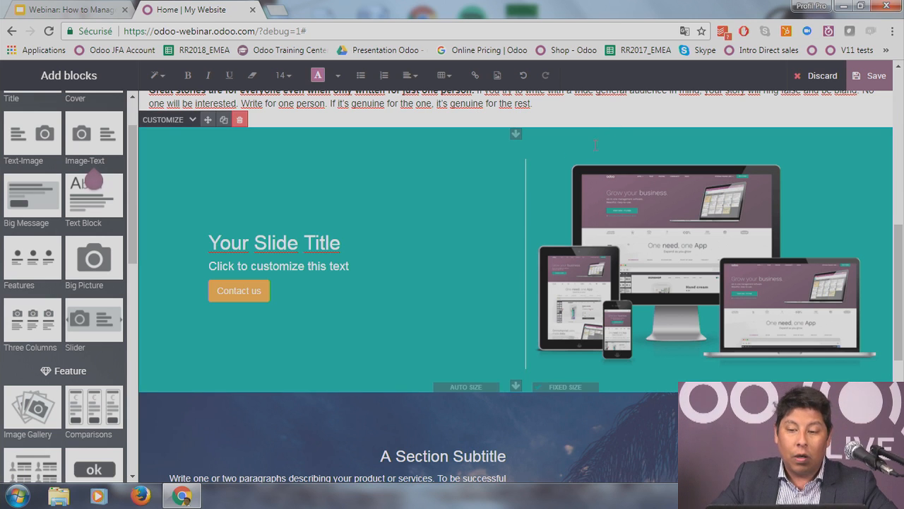
pyautogui.click(582, 212)
pyautogui.click(632, 119)
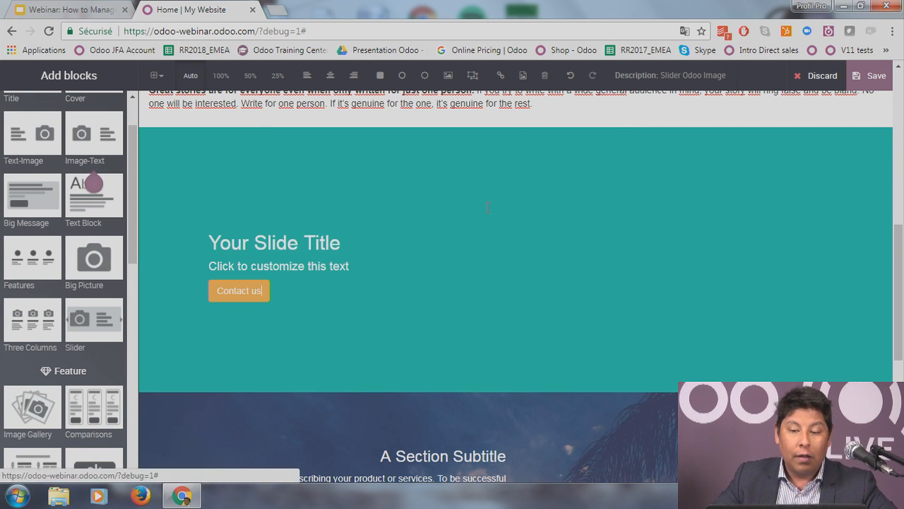
pyautogui.click(234, 119)
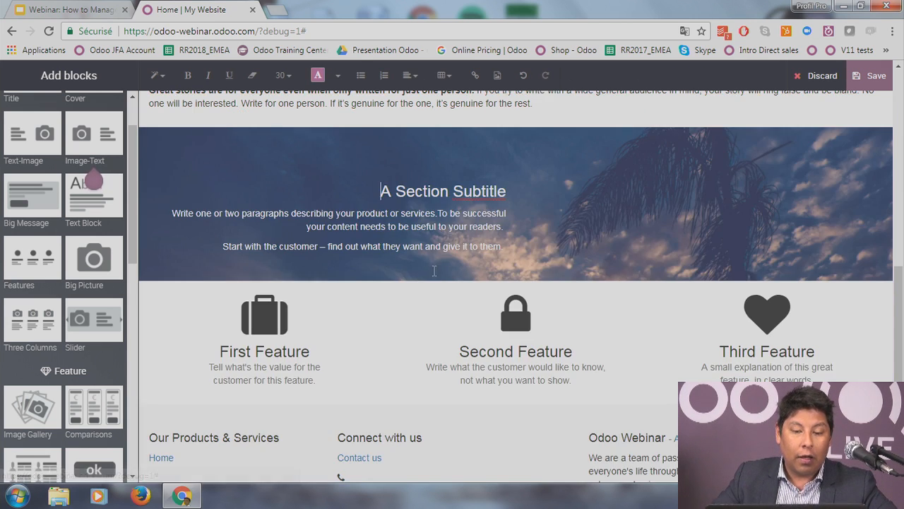
# Step: Replace the Section Subtitle banner's Panama Sky background with the Type background image
pyautogui.scroll(6, 509, 391)
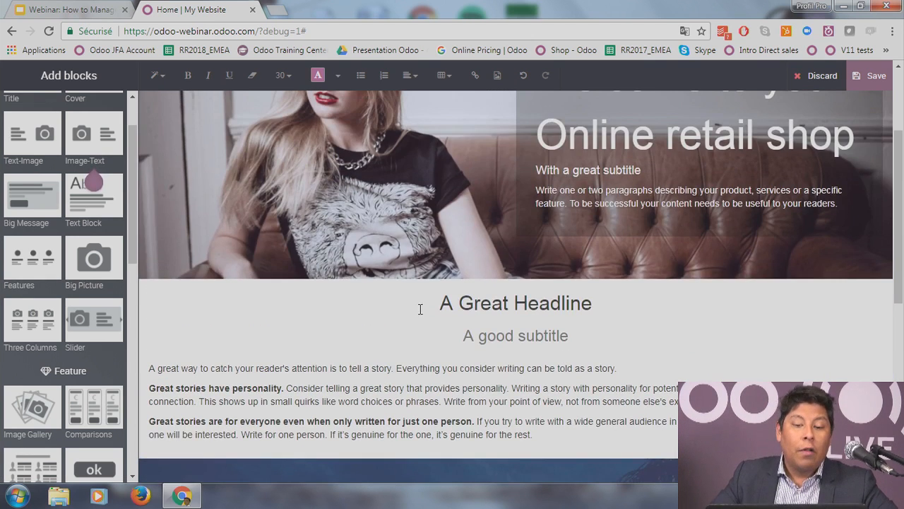
pyautogui.scroll(-5, 418, 304)
pyautogui.click(693, 242)
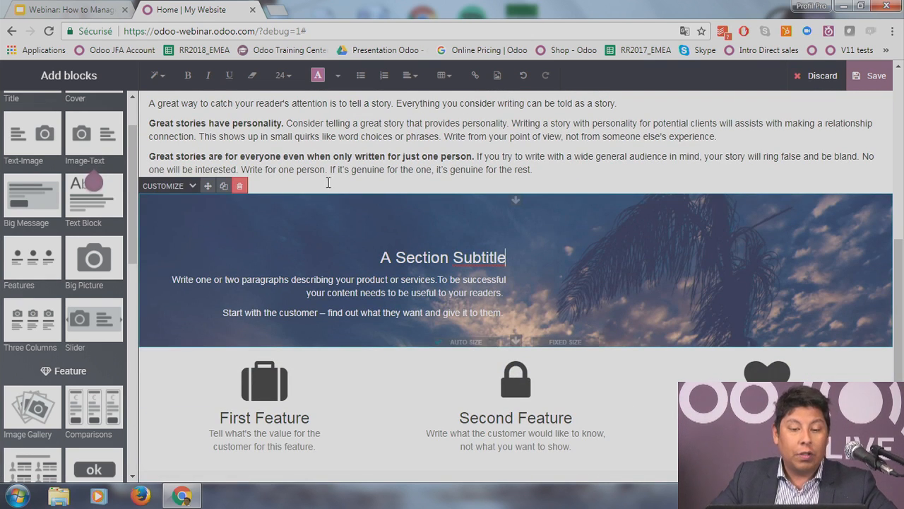
pyautogui.click(194, 187)
pyautogui.moveTo(201, 221)
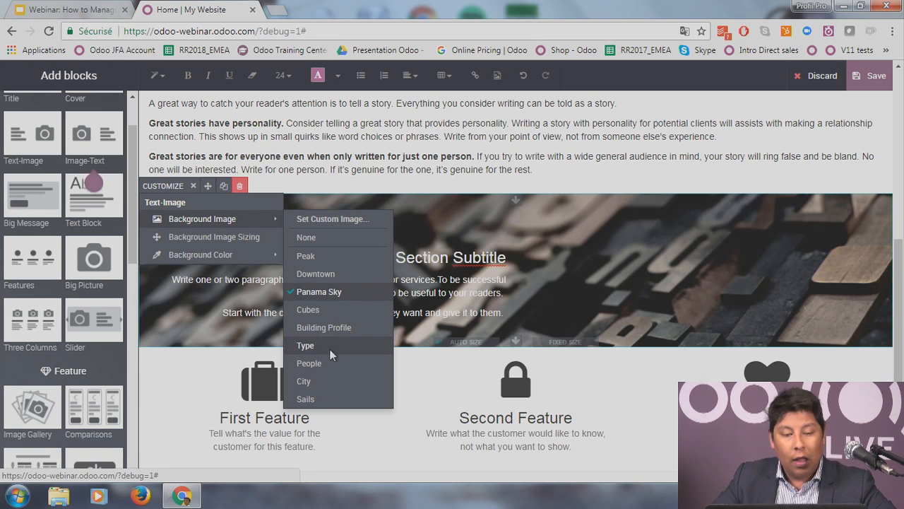
pyautogui.click(330, 353)
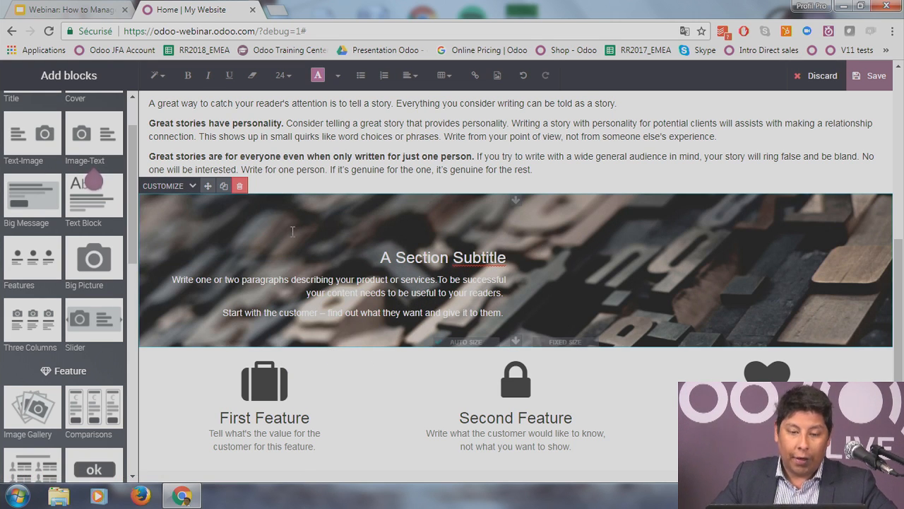
pyautogui.click(167, 186)
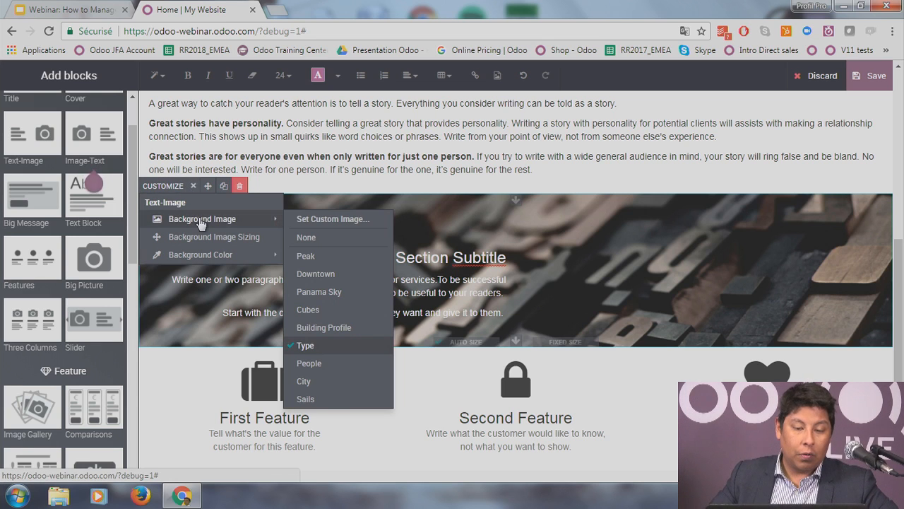
pyautogui.click(352, 218)
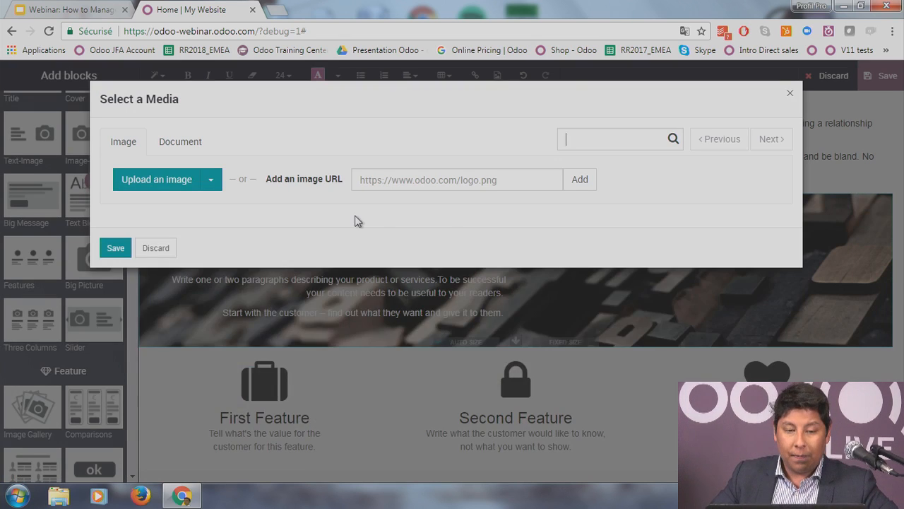
pyautogui.click(178, 181)
pyautogui.scroll(-20, 575, 325)
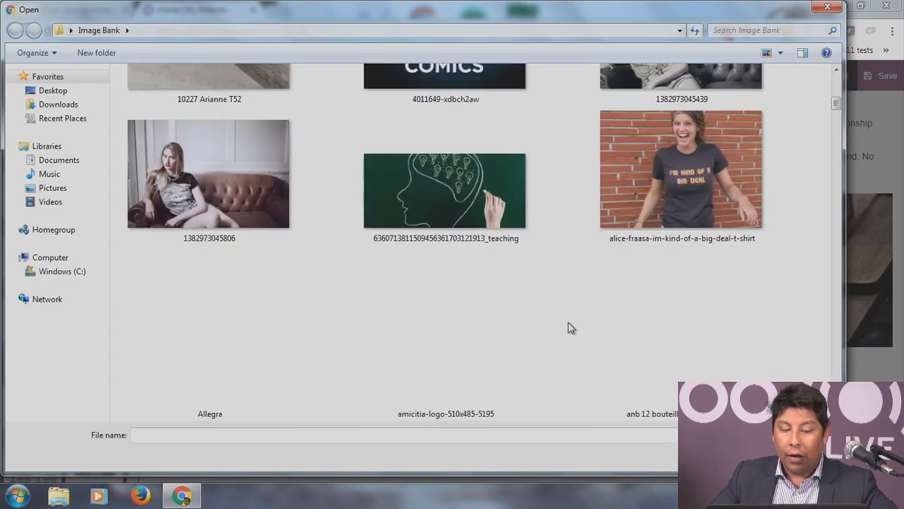
pyautogui.scroll(-5, 571, 328)
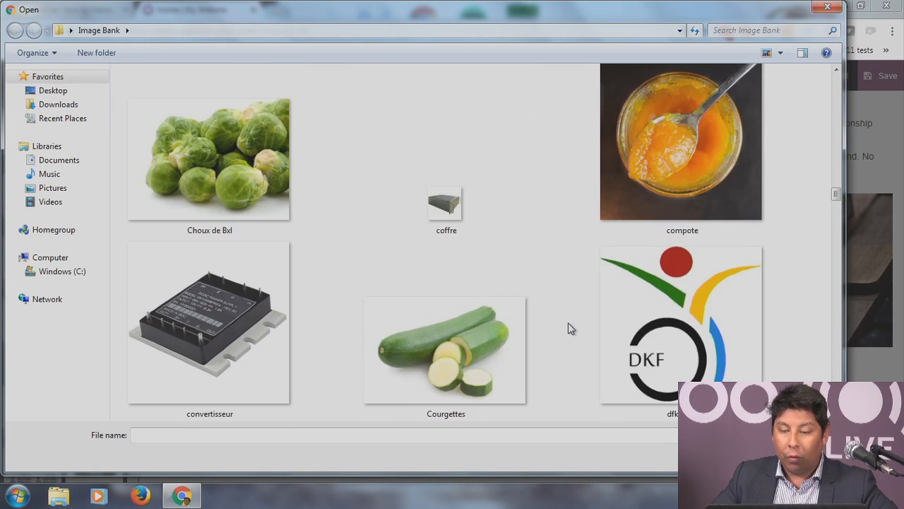
pyautogui.scroll(-5, 571, 328)
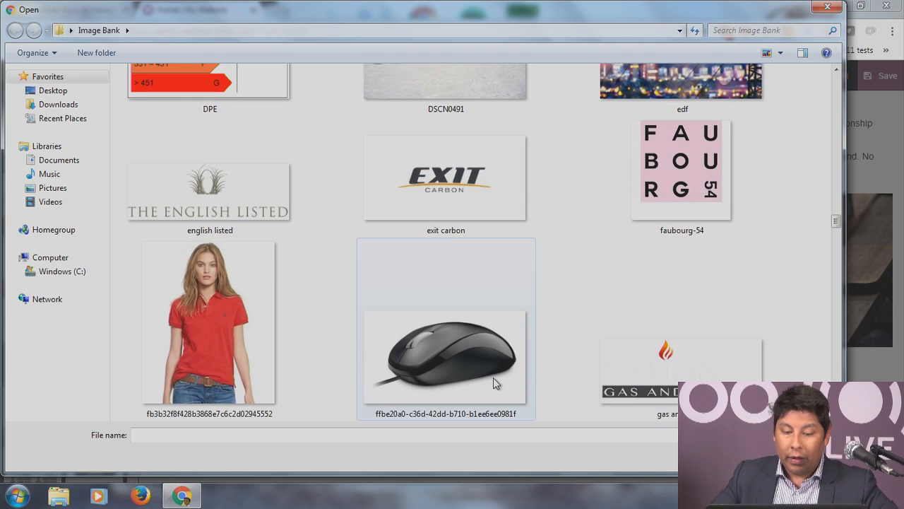
pyautogui.scroll(-5, 520, 353)
pyautogui.scroll(-5, 546, 311)
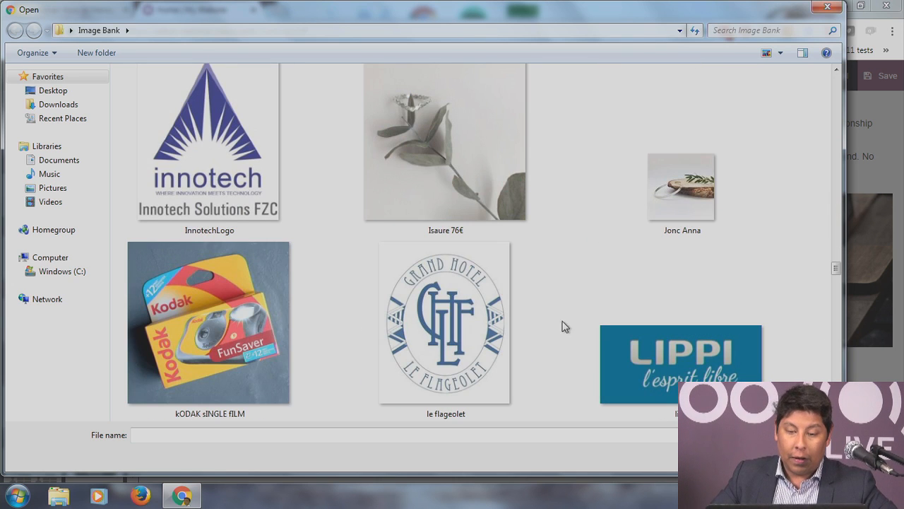
pyautogui.click(655, 191)
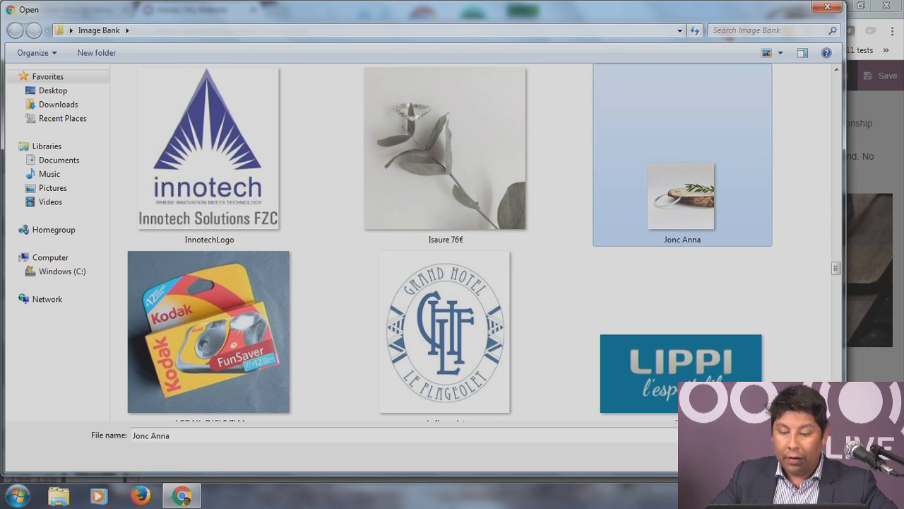
pyautogui.click(744, 457)
# Step: Keep the background sizing at Cover and move its focal point to the image centre
pyautogui.scroll(-2, 633, 277)
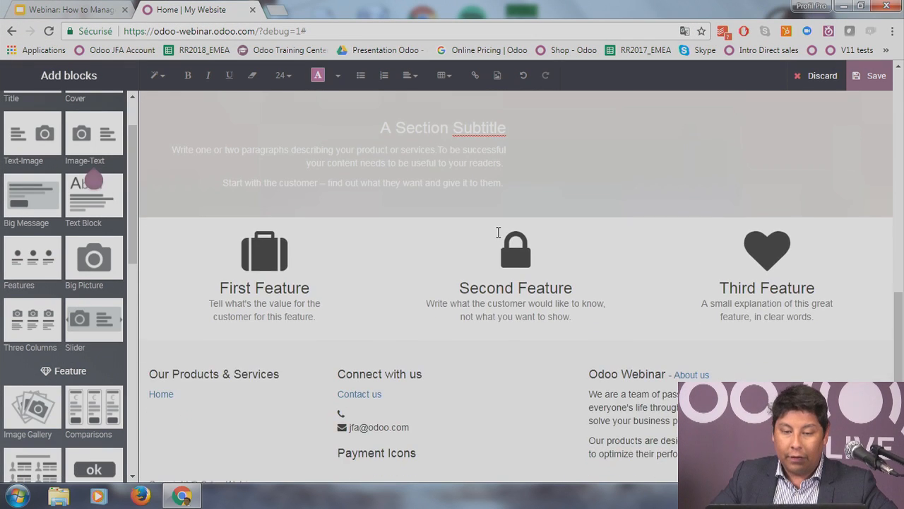
pyautogui.scroll(2, 498, 233)
pyautogui.click(280, 258)
pyautogui.click(183, 191)
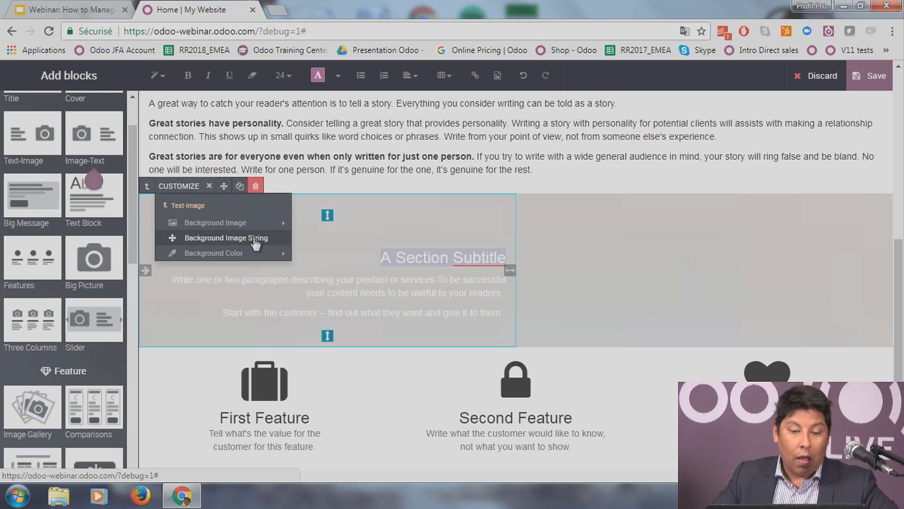
pyautogui.click(255, 239)
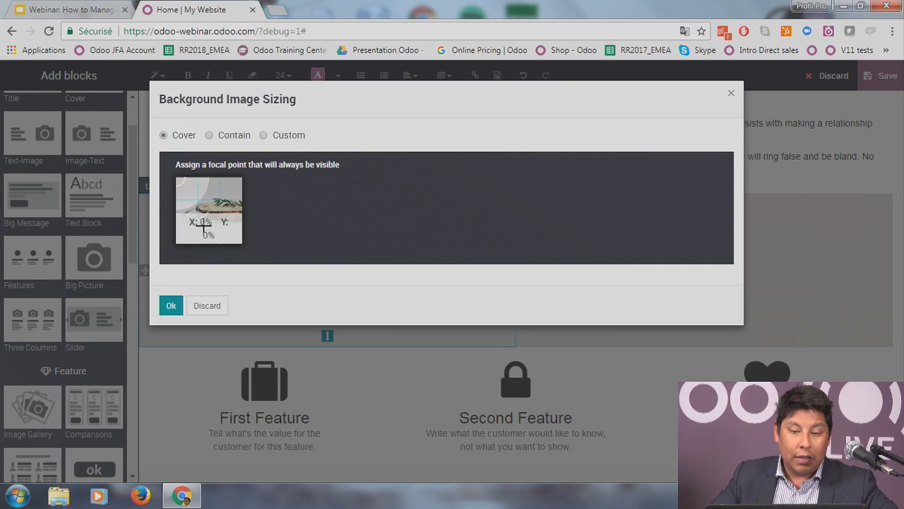
pyautogui.moveTo(186, 186); pyautogui.dragTo(224, 214)
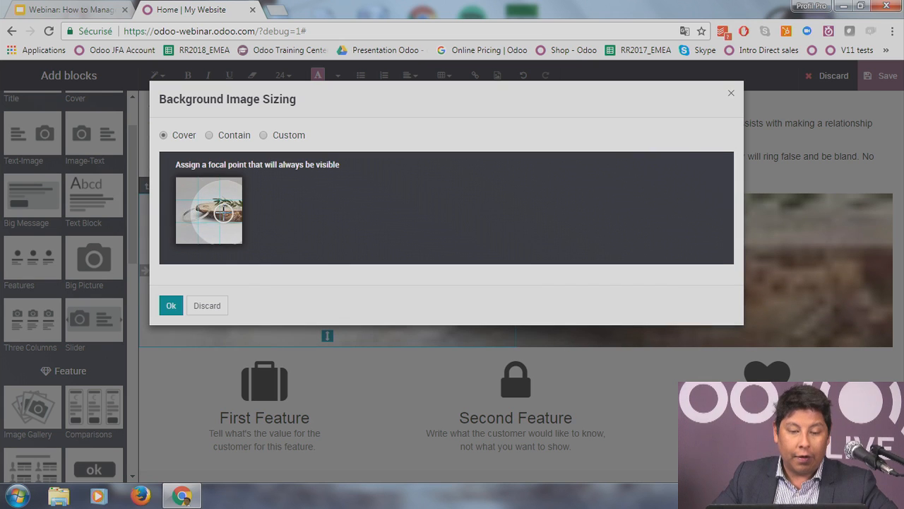
pyautogui.click(172, 306)
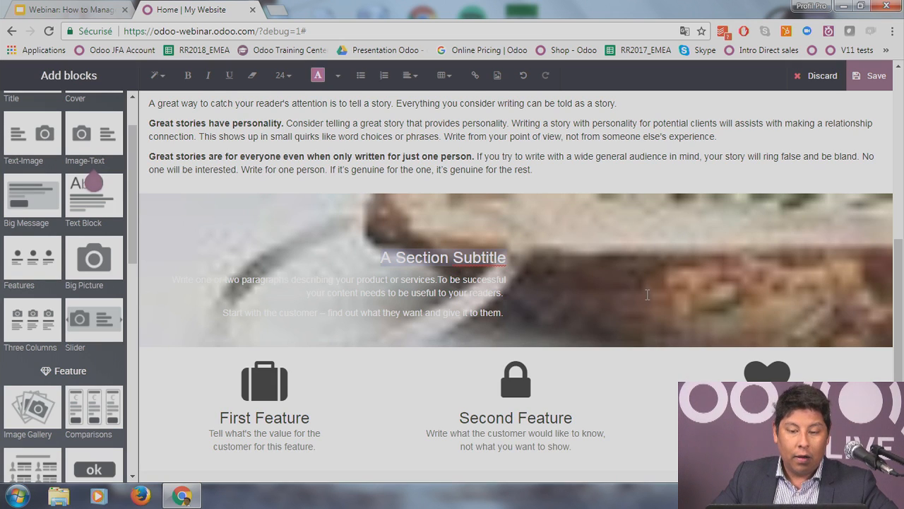
pyautogui.scroll(1, 645, 298)
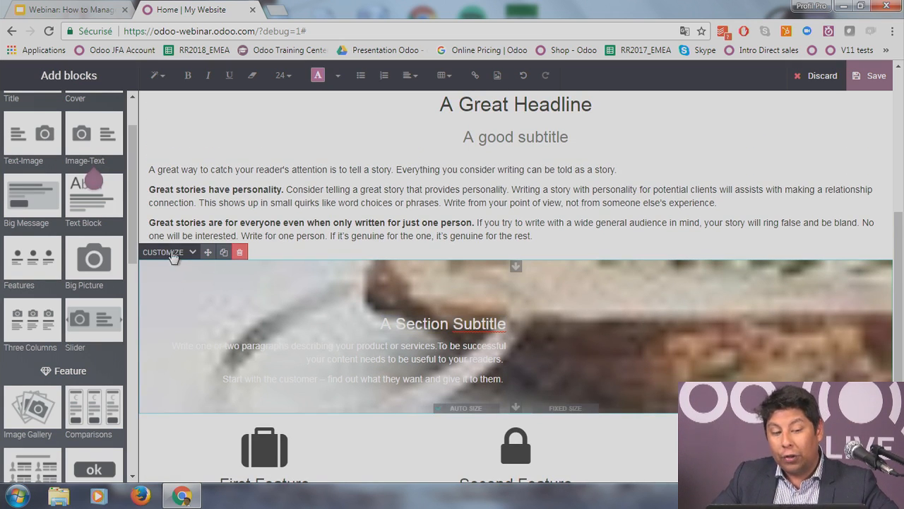
# Step: Upload the 'autumn' tree-lined avenue photo as the Section Subtitle banner's custom background
pyautogui.click(192, 253)
pyautogui.moveTo(210, 290)
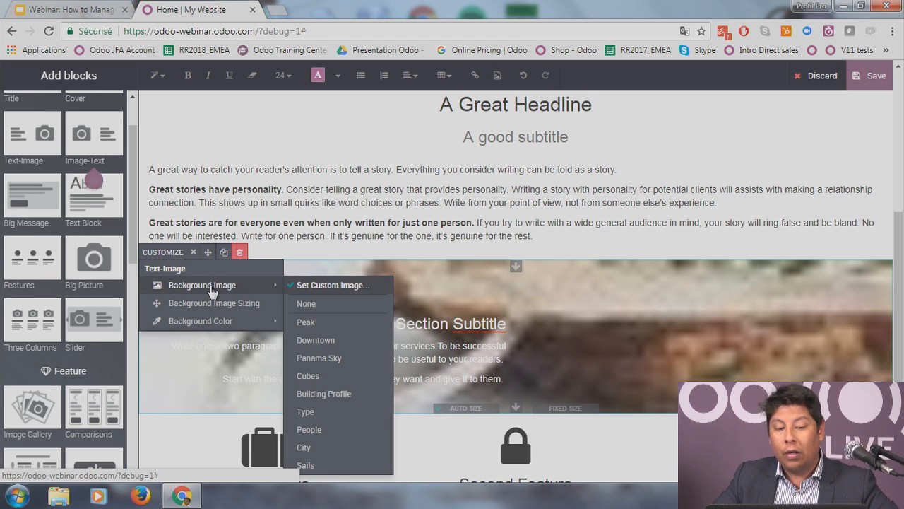
pyautogui.click(344, 288)
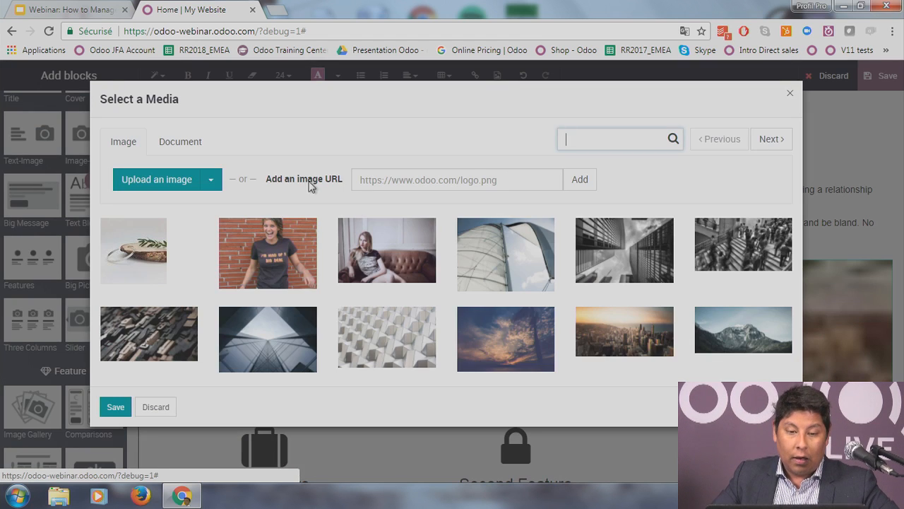
pyautogui.click(162, 186)
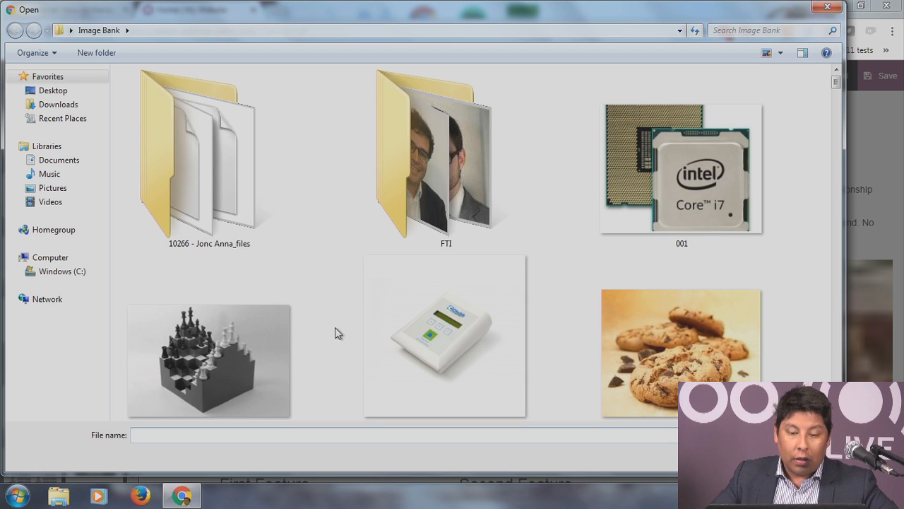
pyautogui.scroll(-15, 337, 329)
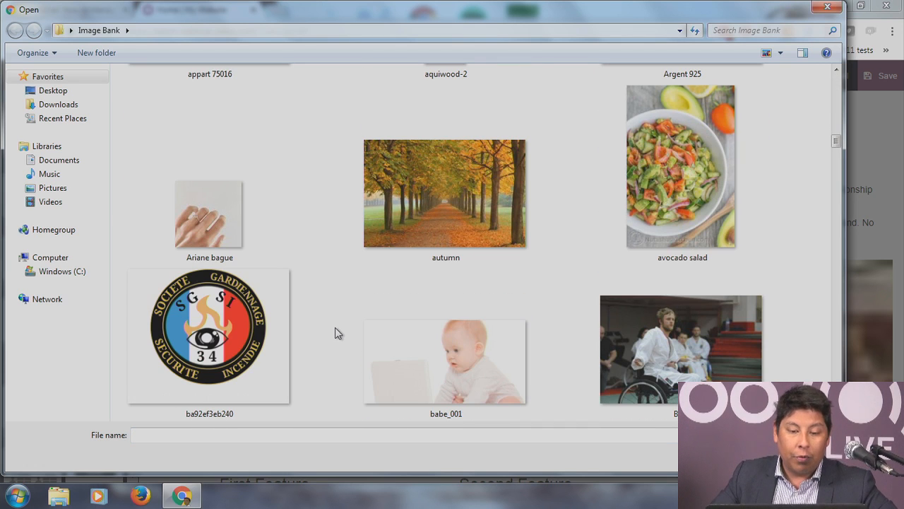
pyautogui.scroll(-5, 336, 332)
pyautogui.scroll(10, 336, 336)
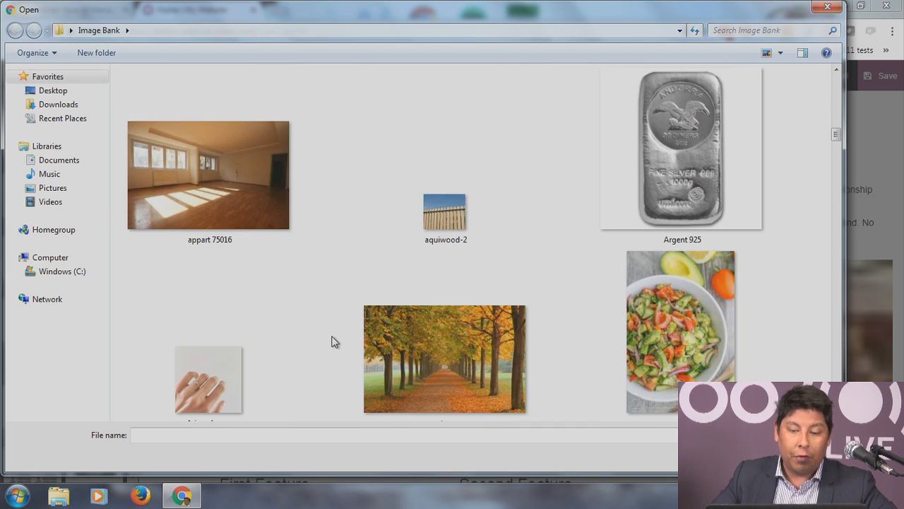
pyautogui.click(411, 355)
pyautogui.click(742, 457)
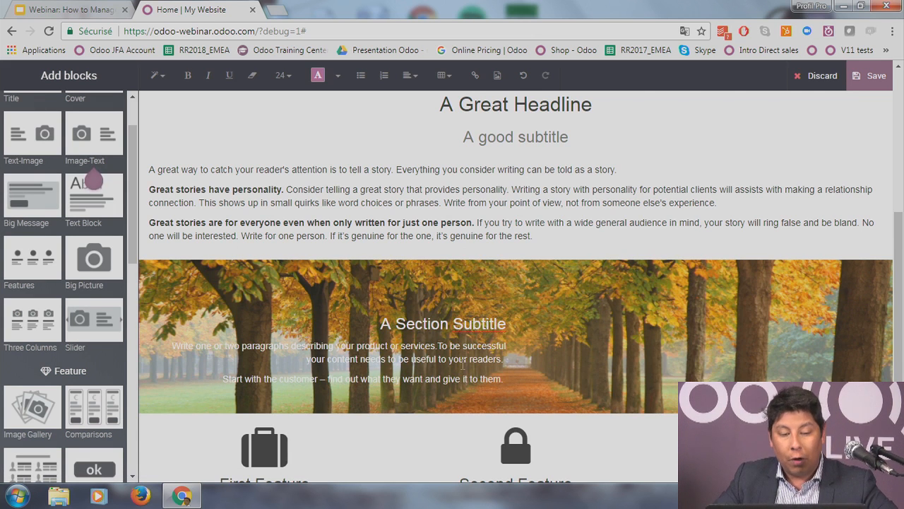
pyautogui.scroll(-1, 609, 311)
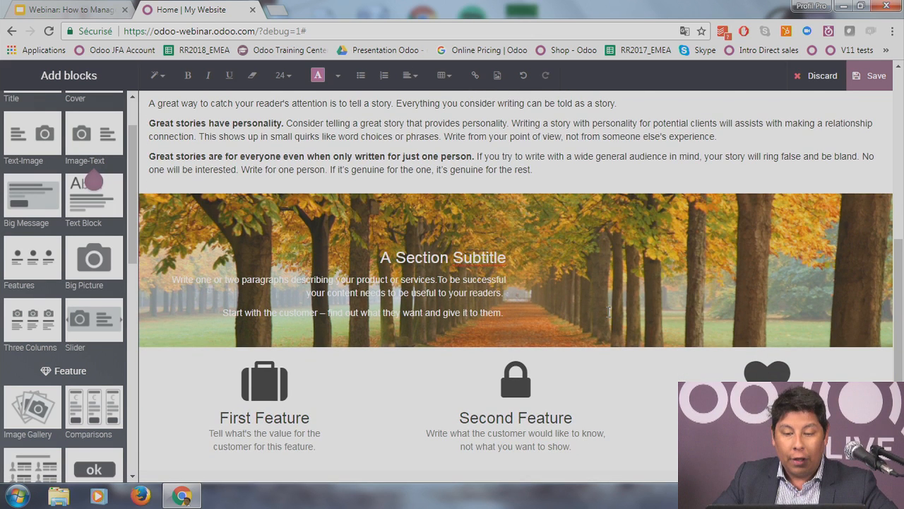
# Step: Move through the home page, selecting the First Feature column, welcome heading and A Great Headline section
pyautogui.click(264, 382)
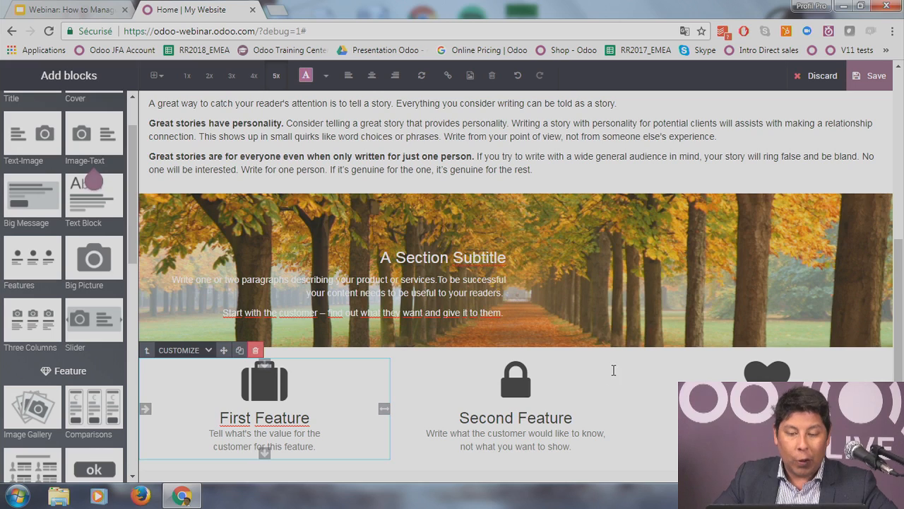
pyautogui.scroll(-2, 613, 370)
pyautogui.scroll(3, 613, 370)
pyautogui.scroll(5, 612, 369)
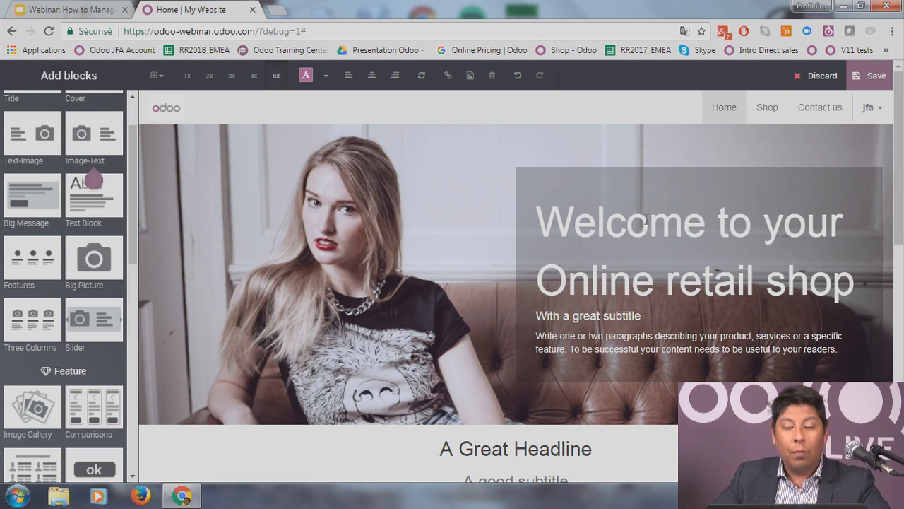
pyautogui.click(641, 283)
pyautogui.scroll(-2, 642, 282)
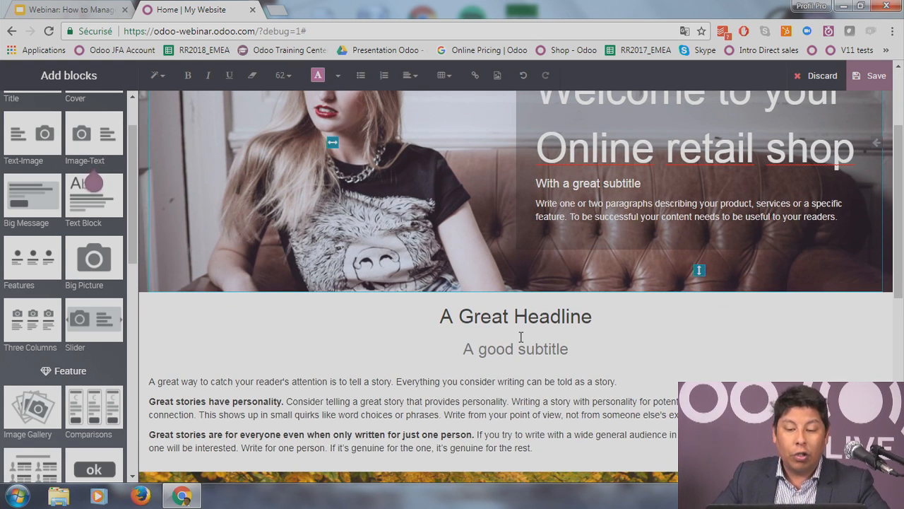
pyautogui.click(520, 336)
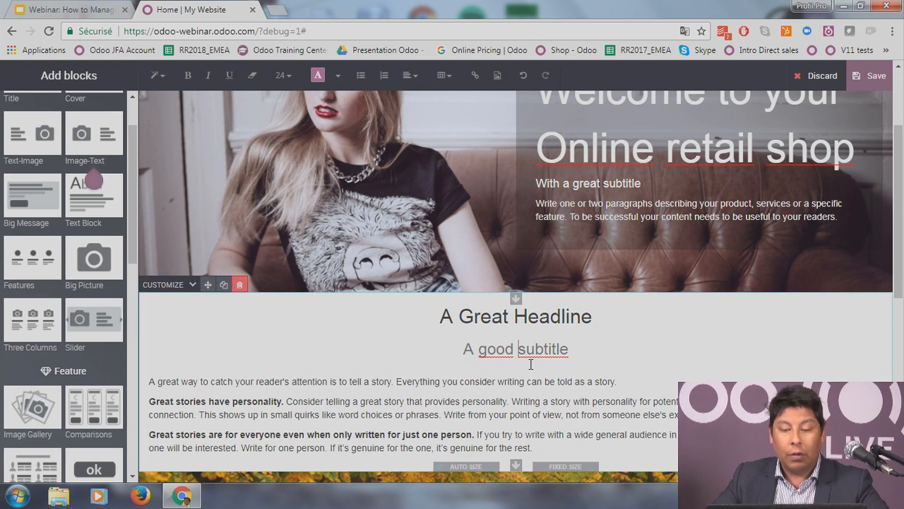
pyautogui.scroll(-1, 531, 367)
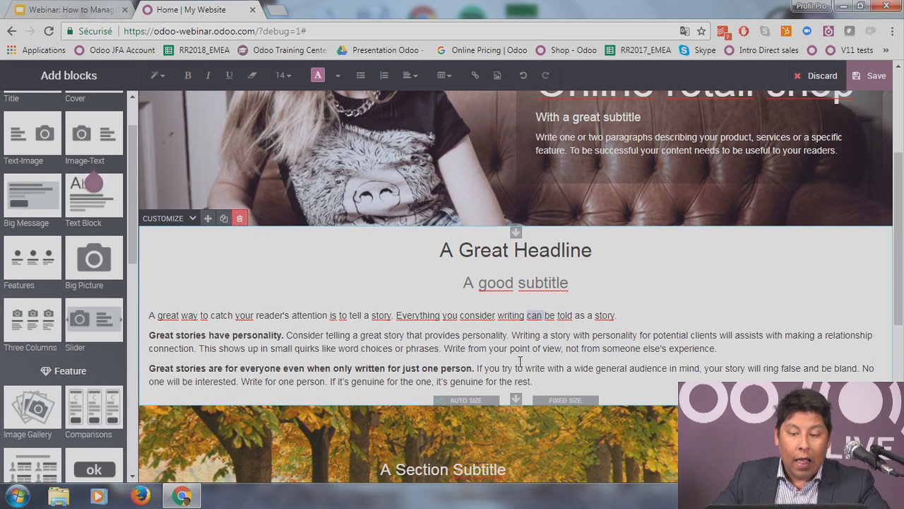
# Step: Select the first story paragraph's text for underlining and save the home page edits
pyautogui.click(306, 314)
pyautogui.moveTo(306, 311); pyautogui.dragTo(153, 311)
pyautogui.click(151, 315)
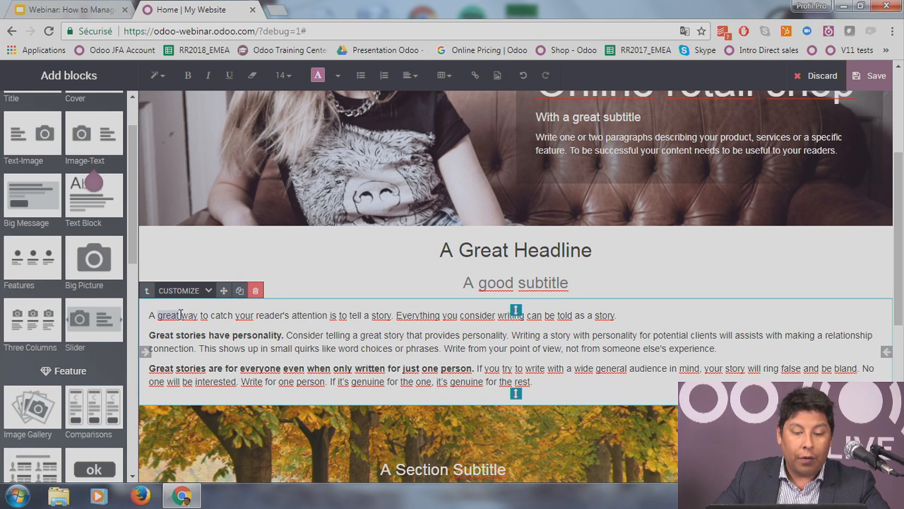
pyautogui.tripleClick(181, 315)
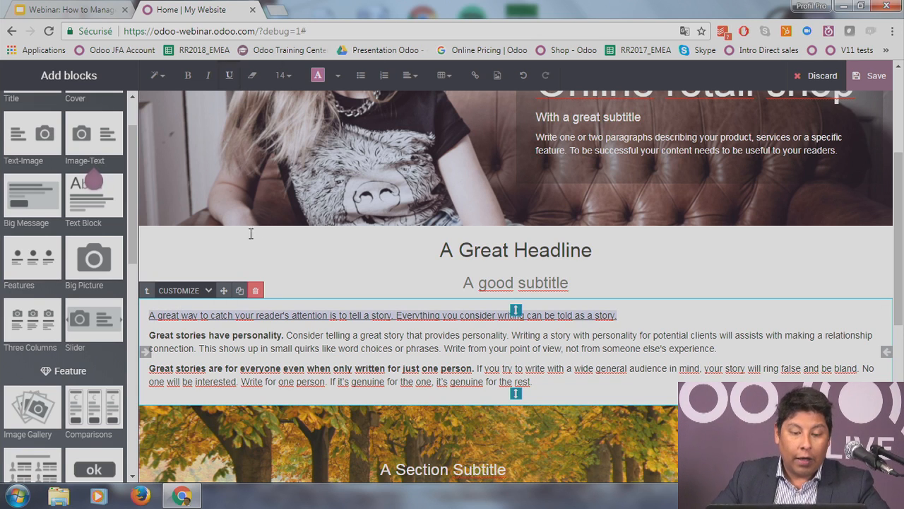
pyautogui.tripleClick(209, 334)
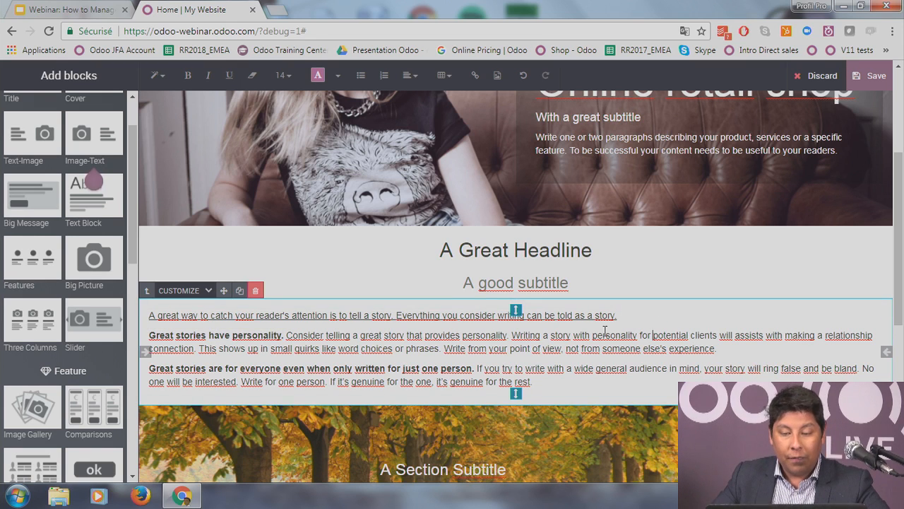
pyautogui.tripleClick(438, 315)
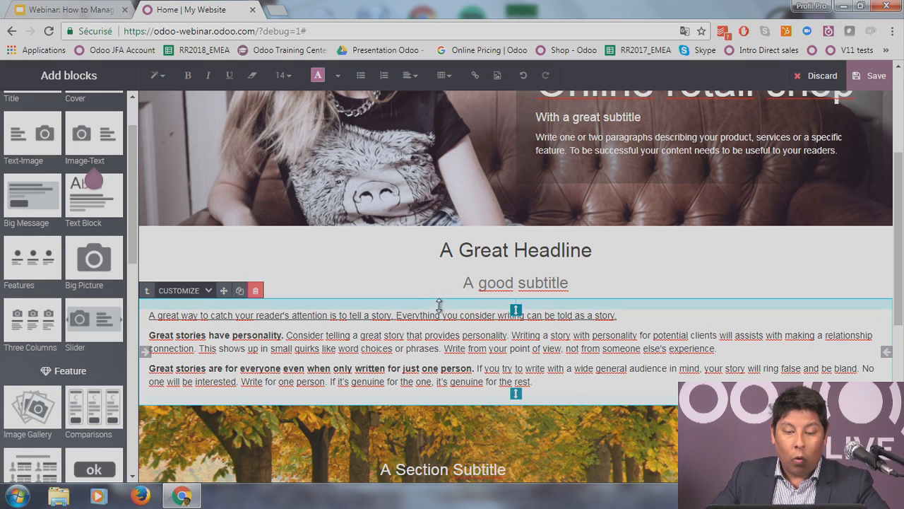
pyautogui.tripleClick(258, 334)
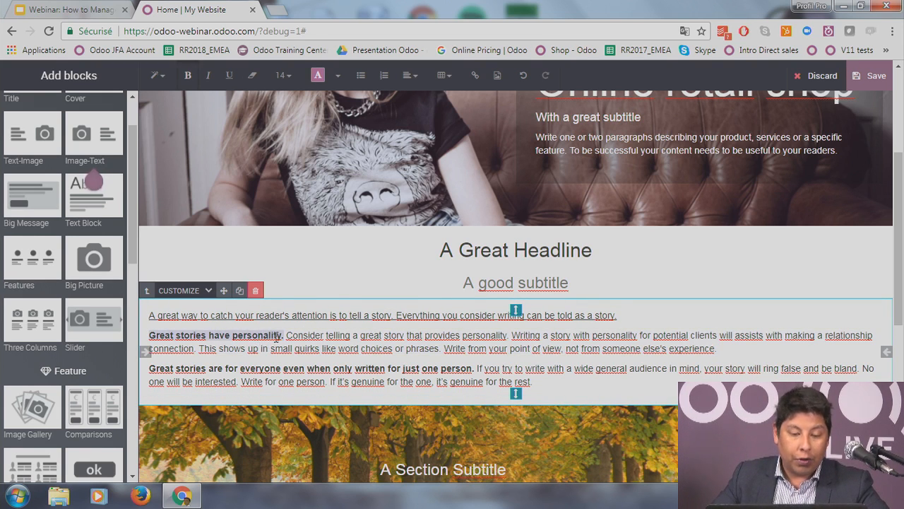
pyautogui.tripleClick(423, 340)
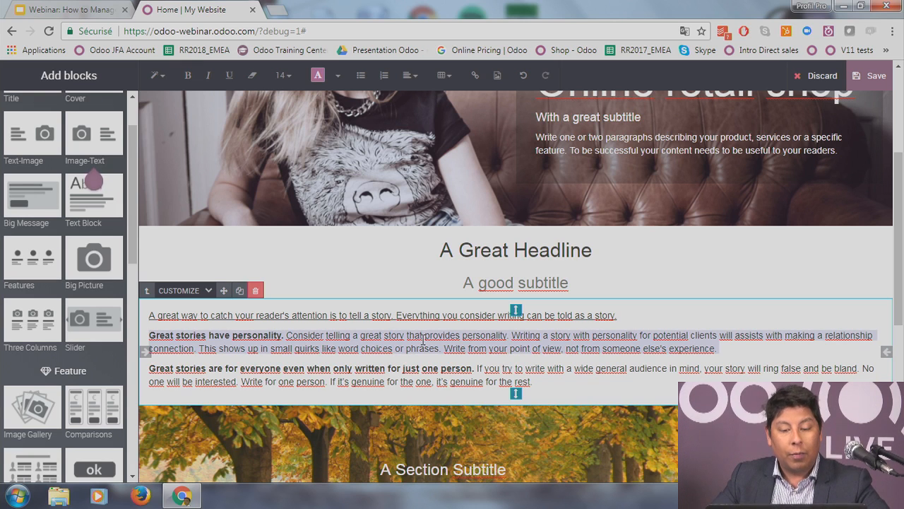
pyautogui.click(871, 75)
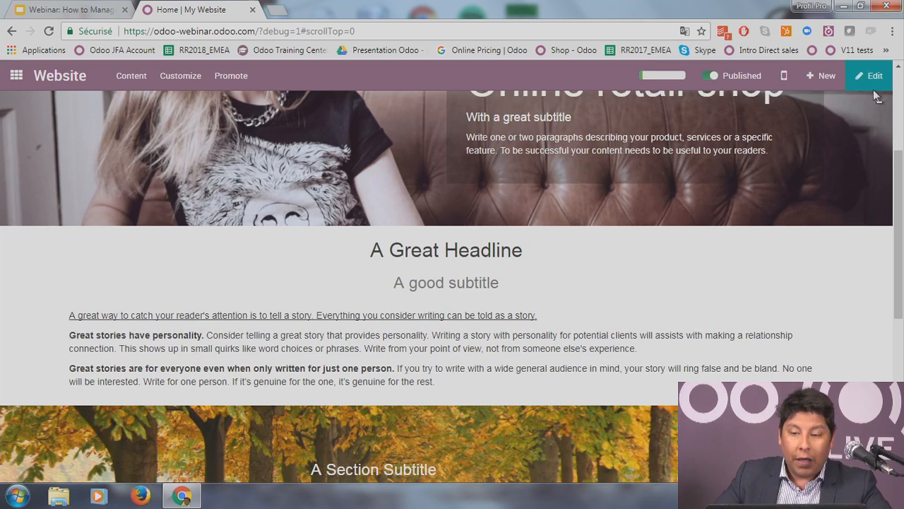
# Step: Create a new website page titled 'Contact' with Add page in menu switched on
pyautogui.click(823, 76)
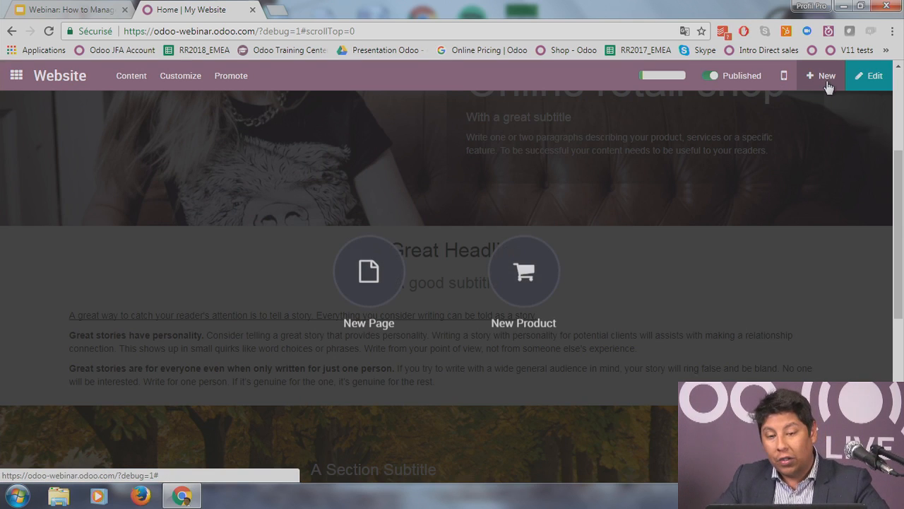
pyautogui.click(386, 285)
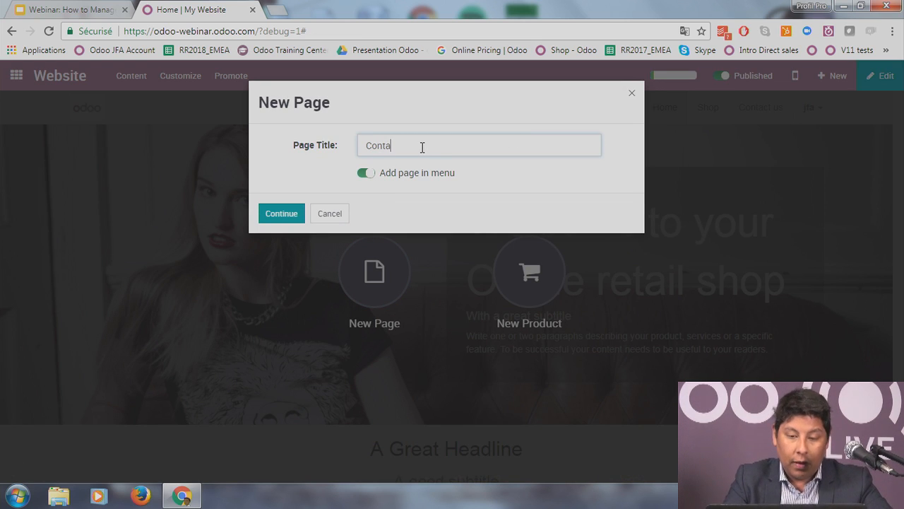
pyautogui.click(281, 215)
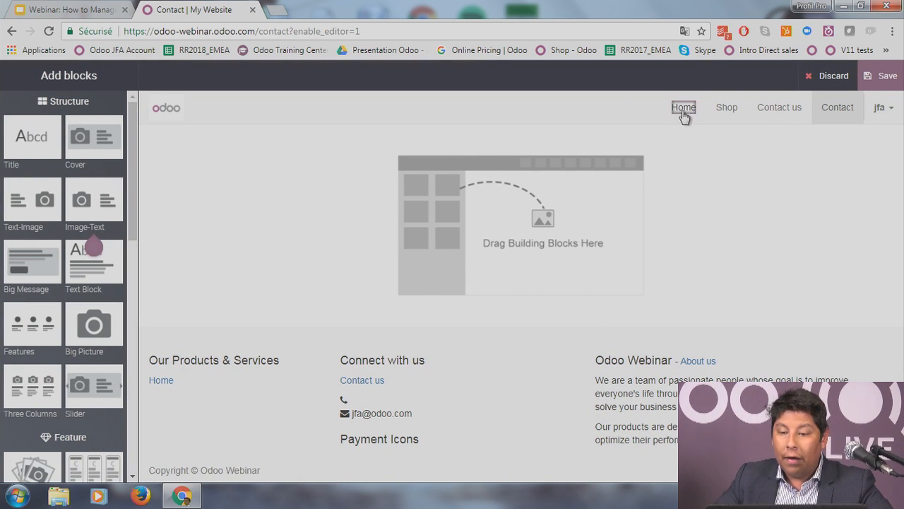
# Step: Move Contact above Contact us in the site menu, save, and reopen the Contact page for editing
pyautogui.click(837, 107)
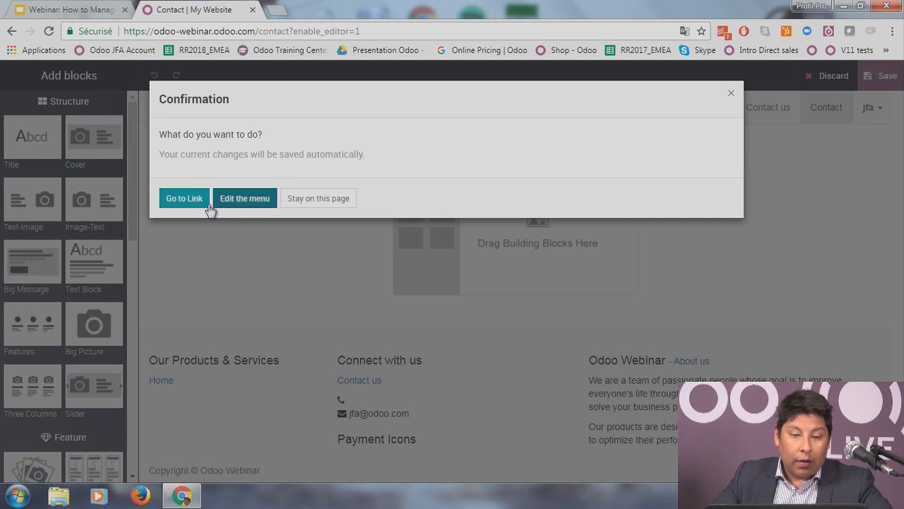
pyautogui.click(247, 199)
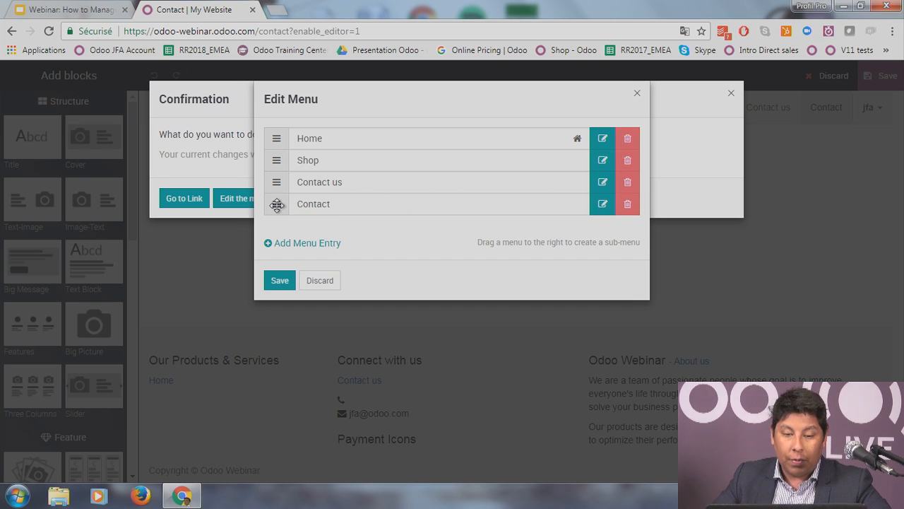
pyautogui.moveTo(276, 204); pyautogui.dragTo(273, 181)
pyautogui.click(282, 282)
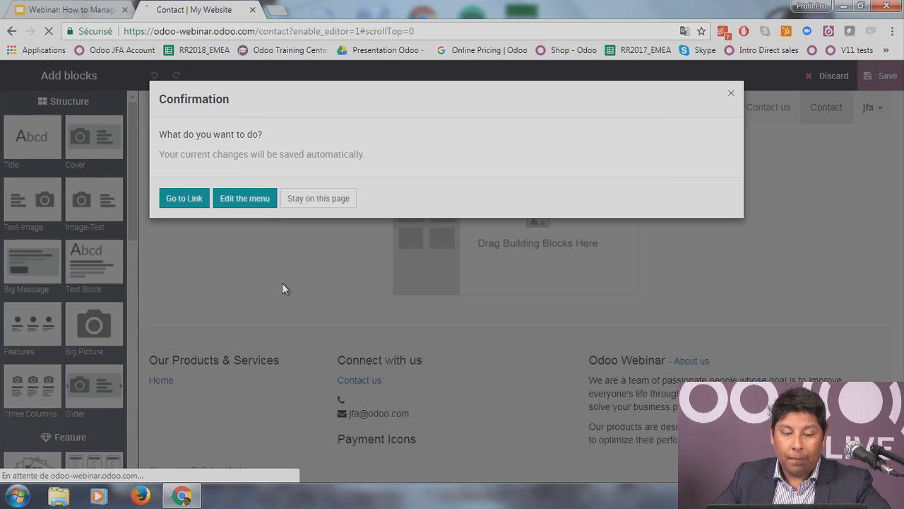
pyautogui.click(183, 199)
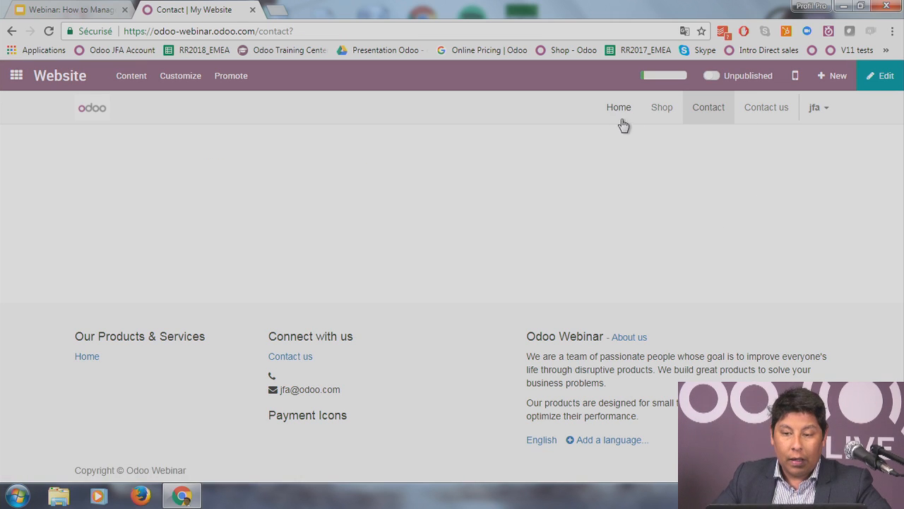
pyautogui.click(882, 75)
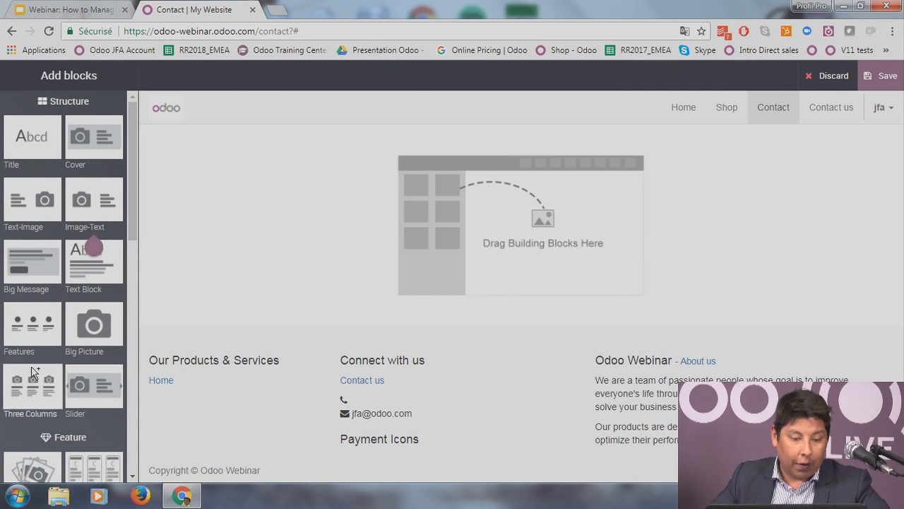
# Step: Add a three-column Features block to the Contact page, inspect its columns, and save
pyautogui.moveTo(29, 327); pyautogui.dragTo(451, 227)
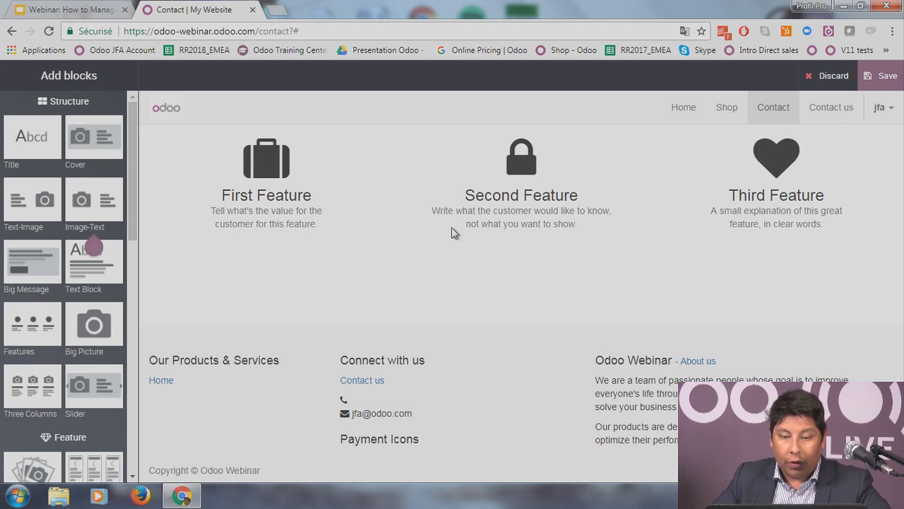
pyautogui.click(262, 170)
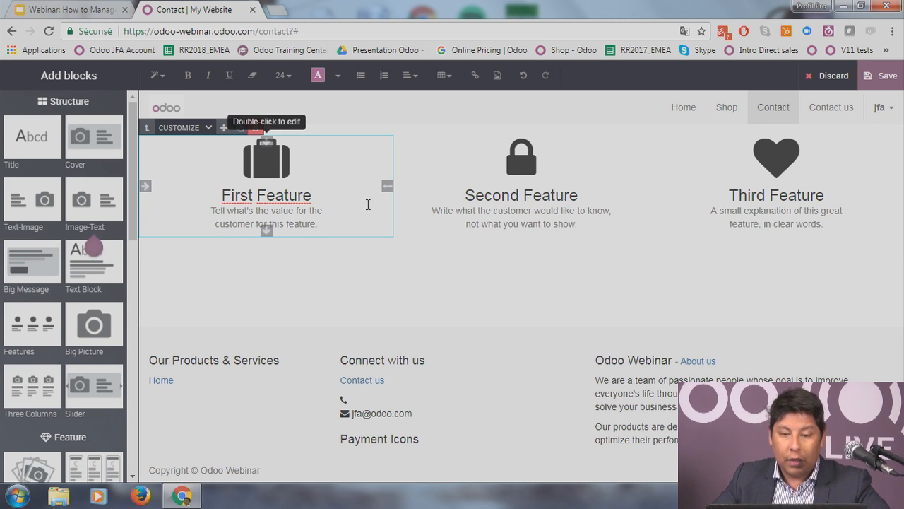
pyautogui.click(524, 185)
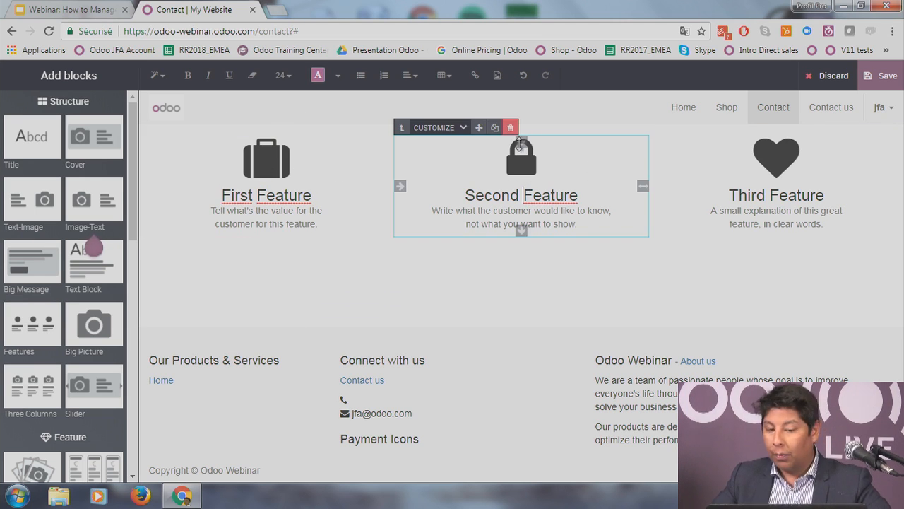
pyautogui.click(526, 169)
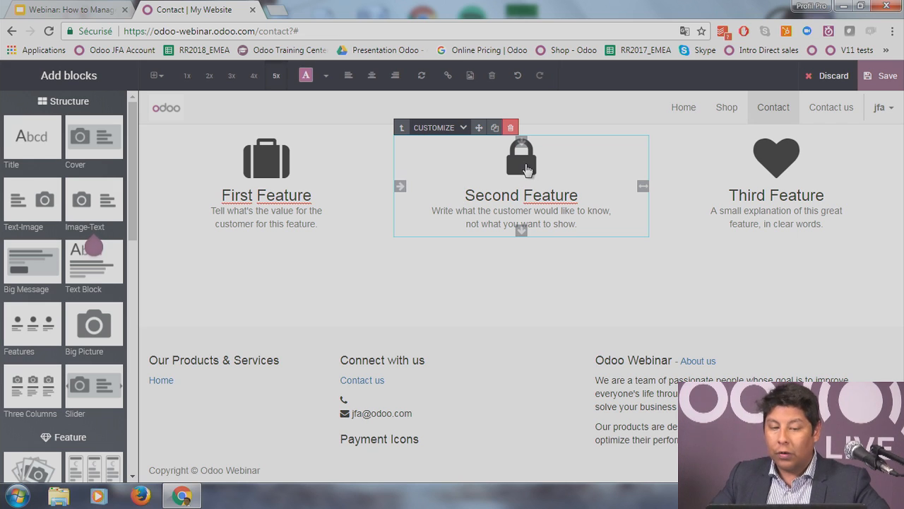
pyautogui.click(458, 132)
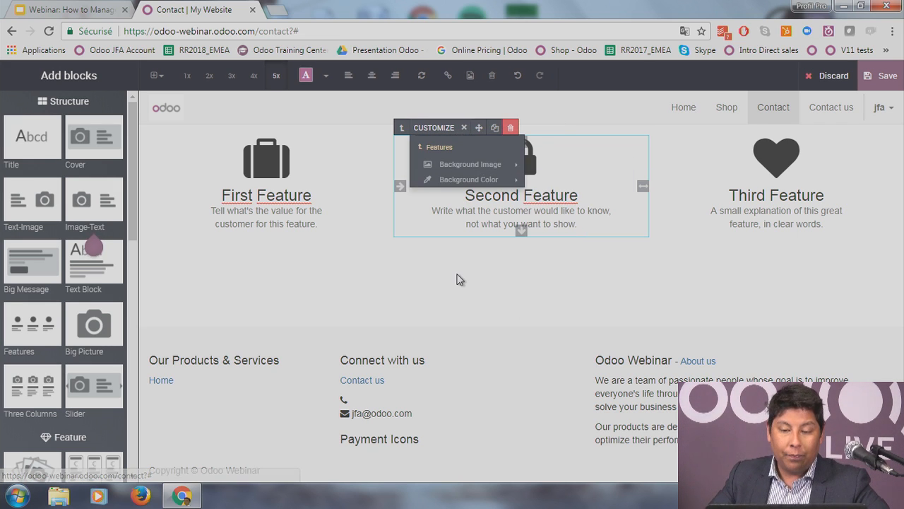
pyautogui.click(459, 278)
pyautogui.click(883, 78)
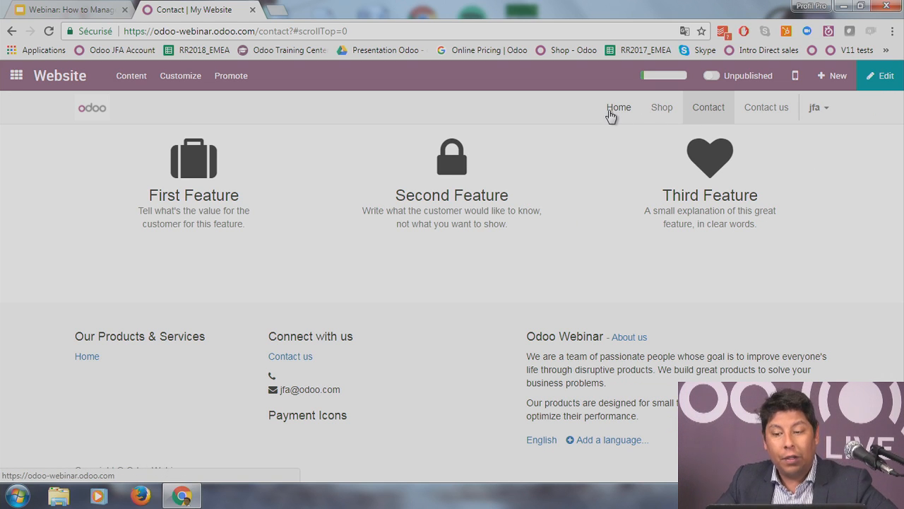
# Step: Go to the website shop and scroll through its product listing
pyautogui.click(657, 115)
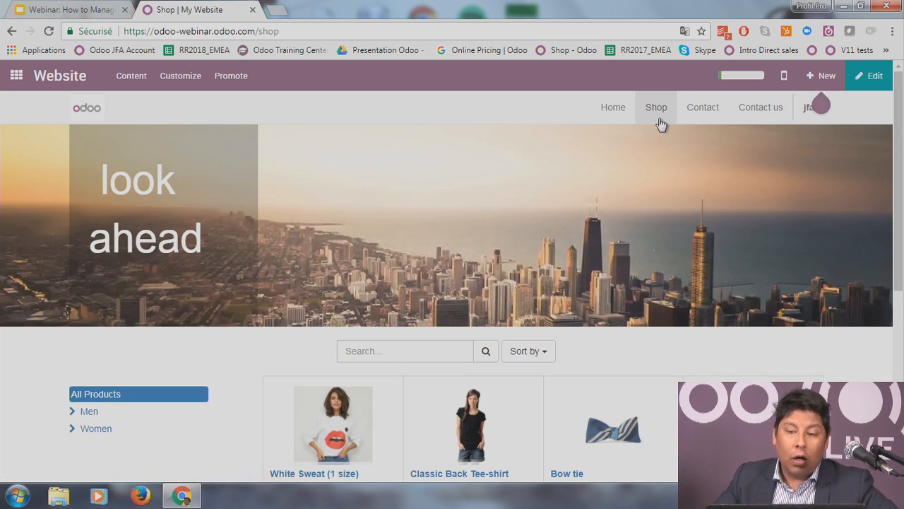
pyautogui.scroll(-1, 471, 268)
pyautogui.scroll(1, 471, 276)
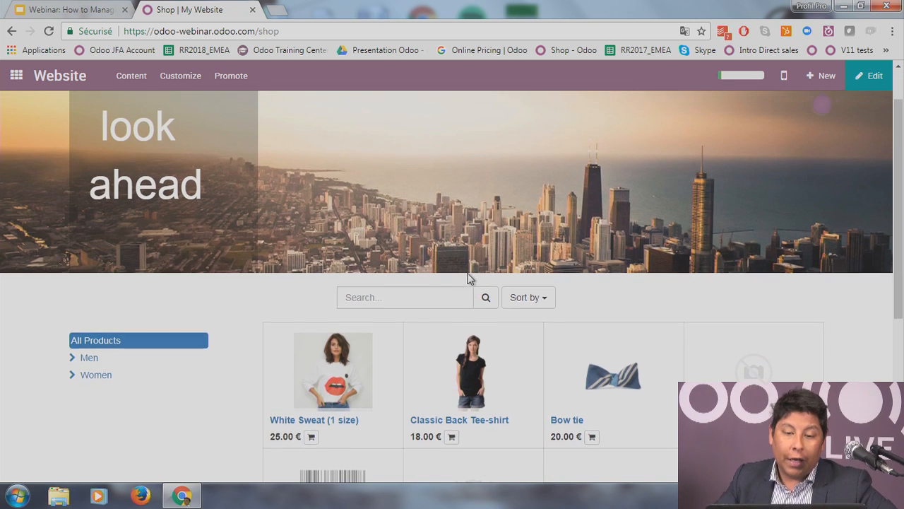
pyautogui.scroll(-2, 686, 243)
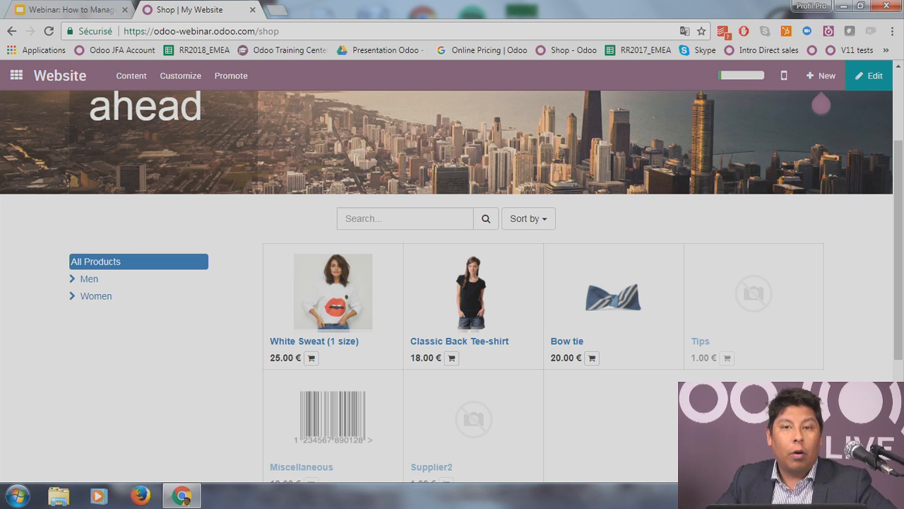
pyautogui.scroll(-2, 717, 307)
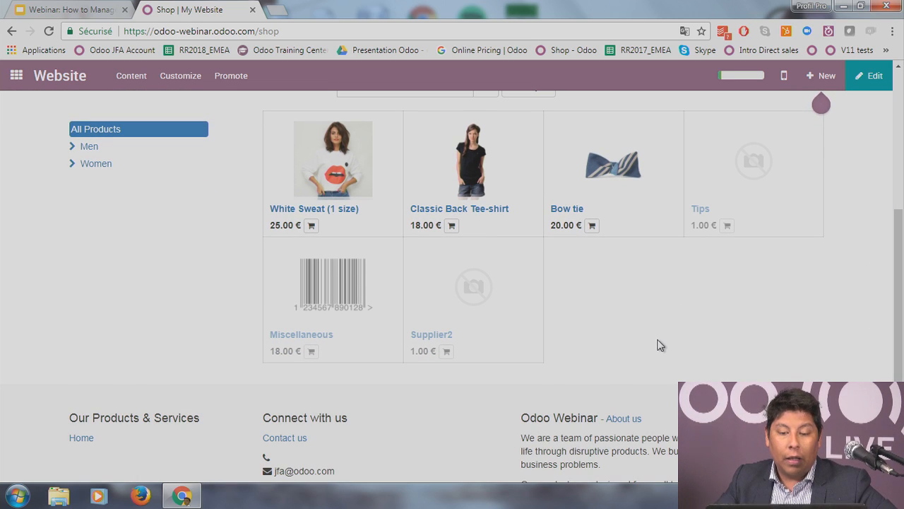
pyautogui.scroll(1, 678, 331)
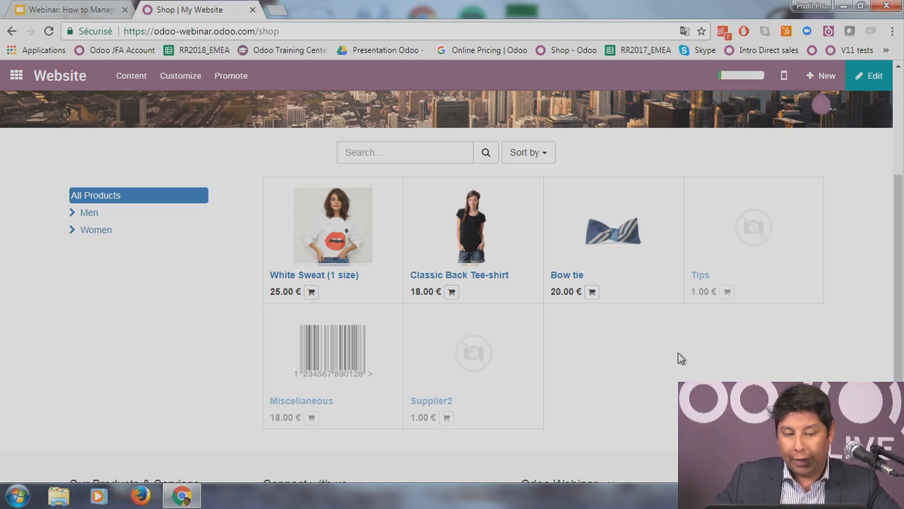
# Step: Filter the shop by the Men, Accessories and Women categories, glancing at the Sort by options
pyautogui.click(86, 212)
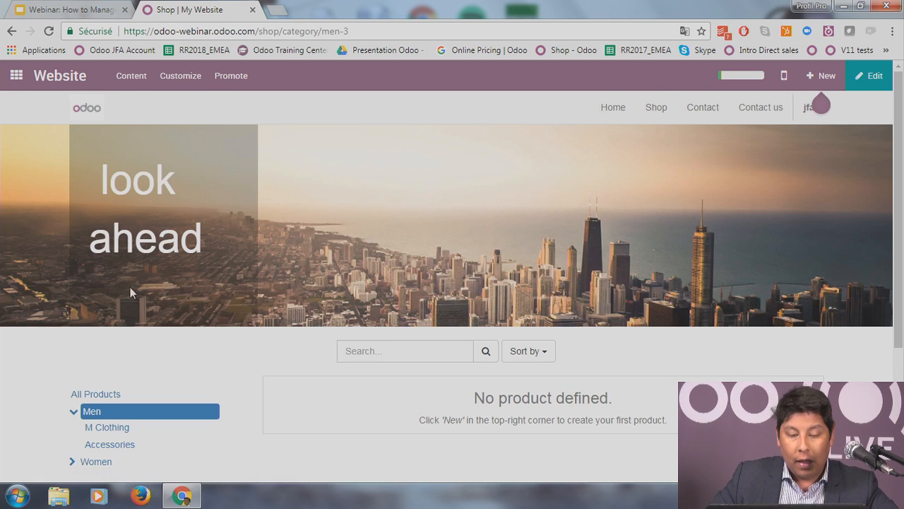
pyautogui.scroll(-1, 265, 317)
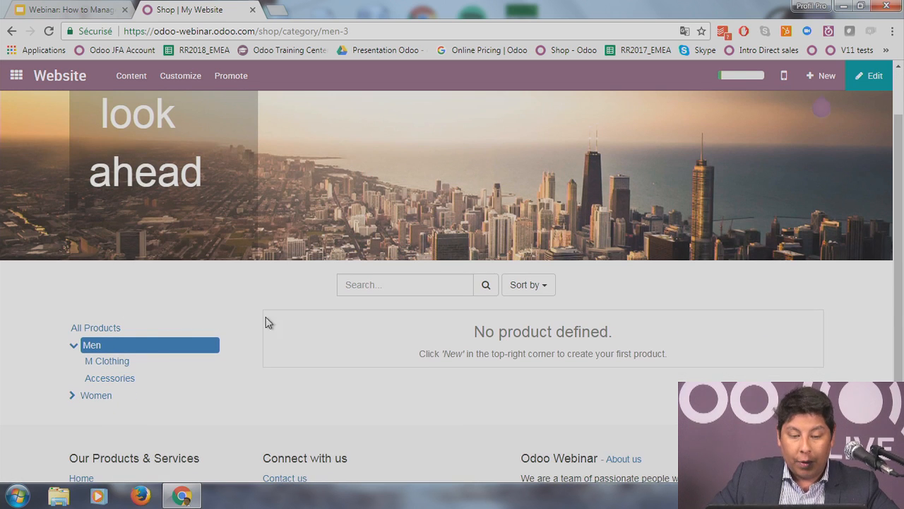
pyautogui.click(119, 382)
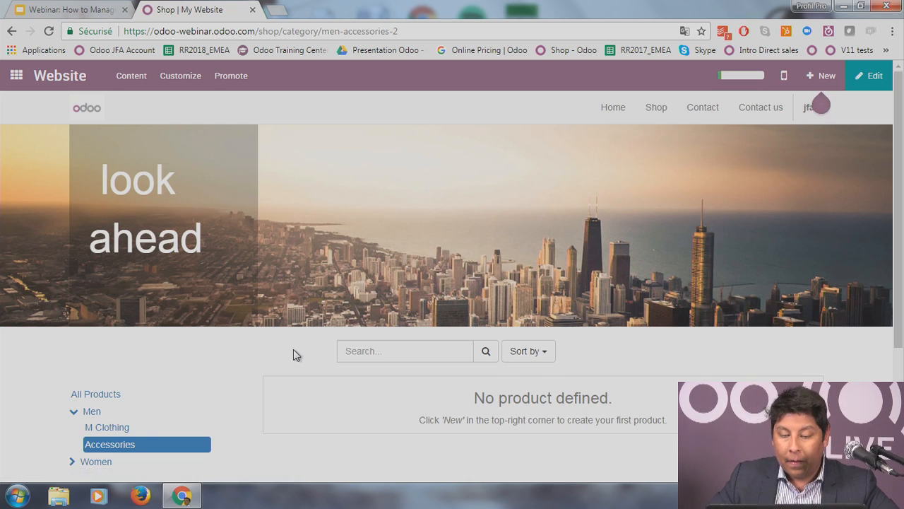
pyautogui.scroll(-1, 293, 349)
pyautogui.click(102, 399)
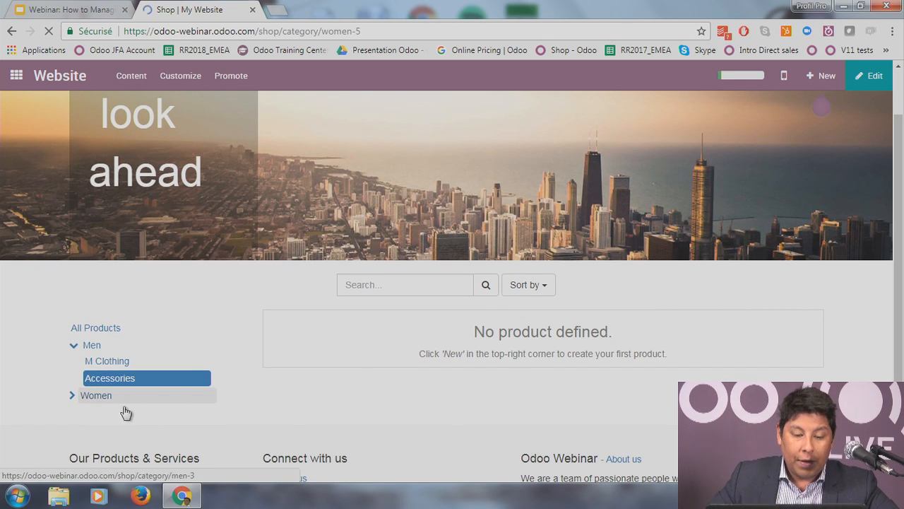
pyautogui.scroll(-2, 119, 335)
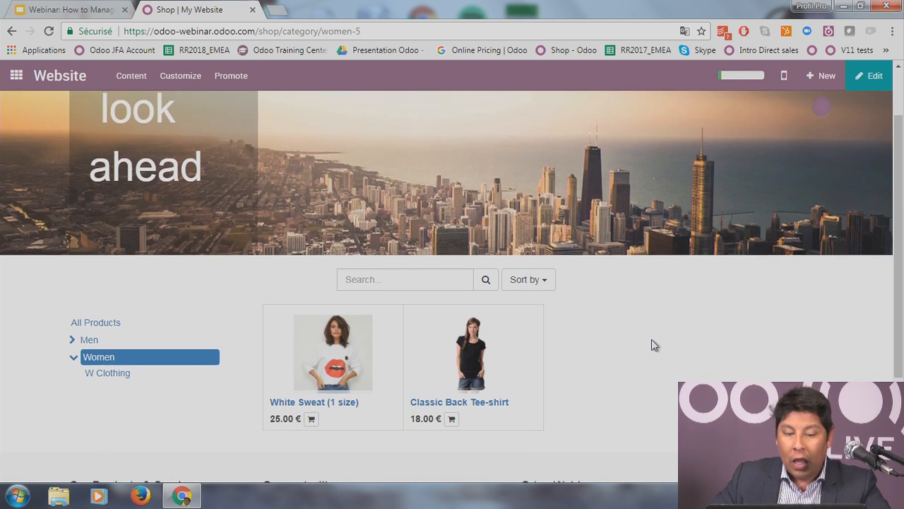
pyautogui.scroll(1, 652, 339)
pyautogui.click(535, 286)
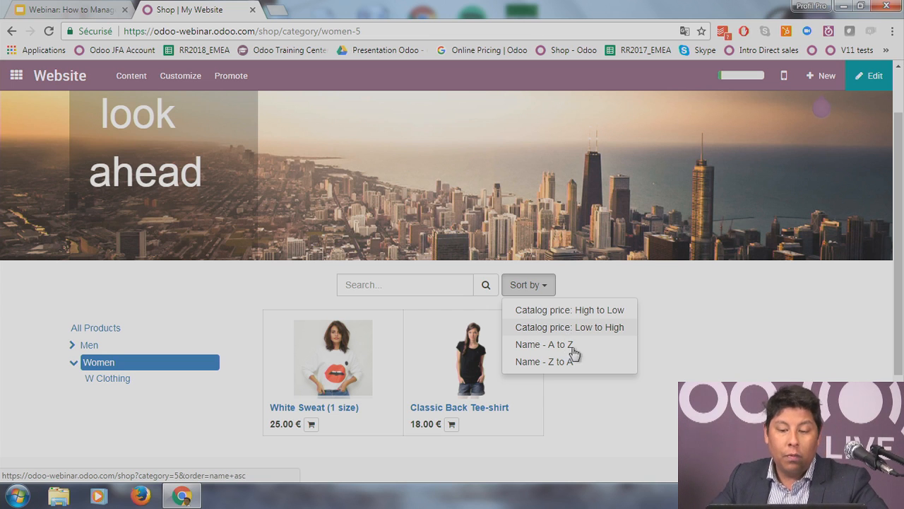
pyautogui.click(713, 373)
pyautogui.scroll(1, 716, 385)
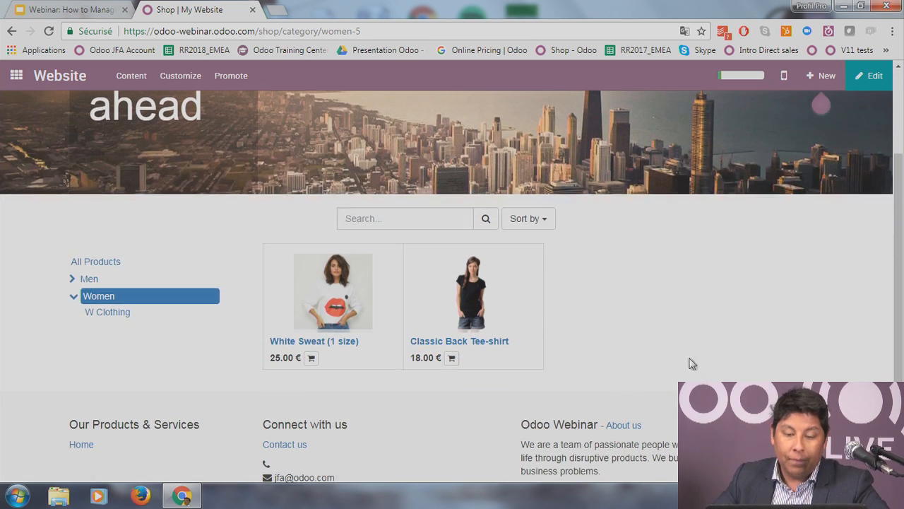
pyautogui.scroll(-2, 692, 364)
# Step: Open the White Sweat (1 size) product page and set its quantity back to 1
pyautogui.click(338, 305)
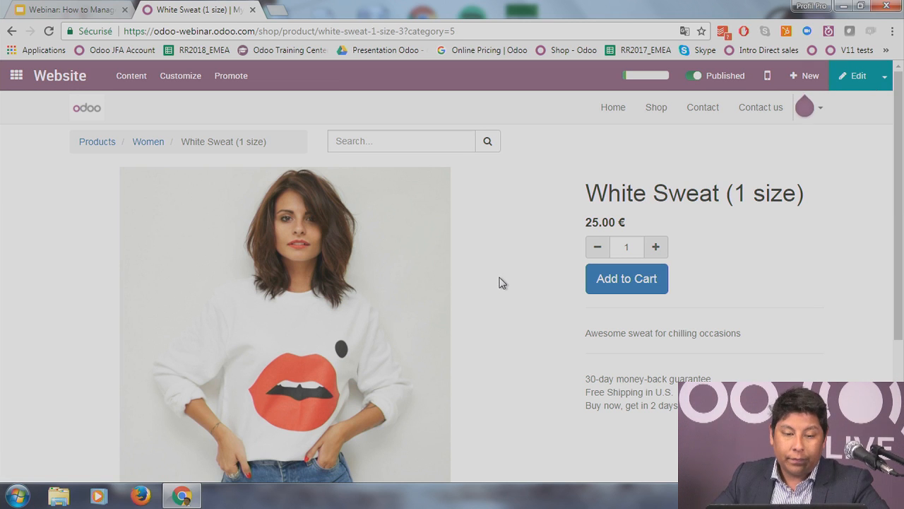
pyautogui.scroll(-1, 500, 282)
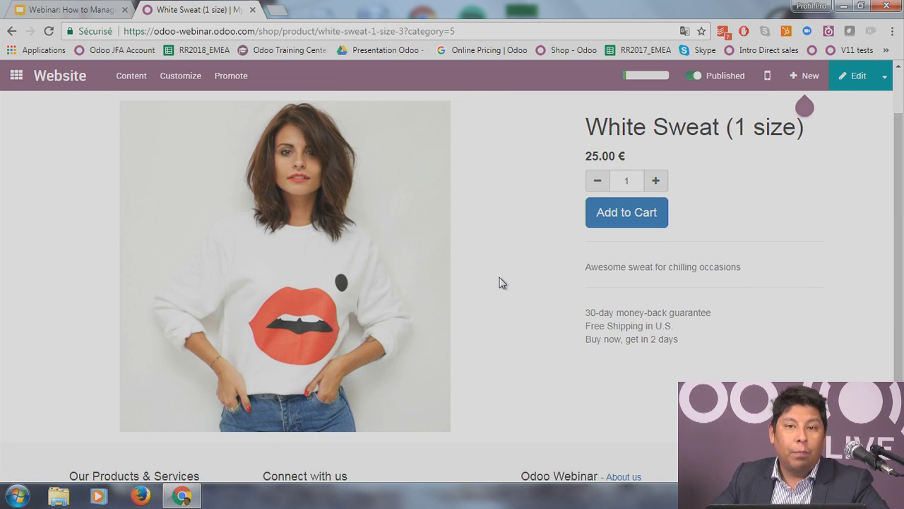
pyautogui.scroll(-1, 500, 282)
pyautogui.scroll(1, 500, 282)
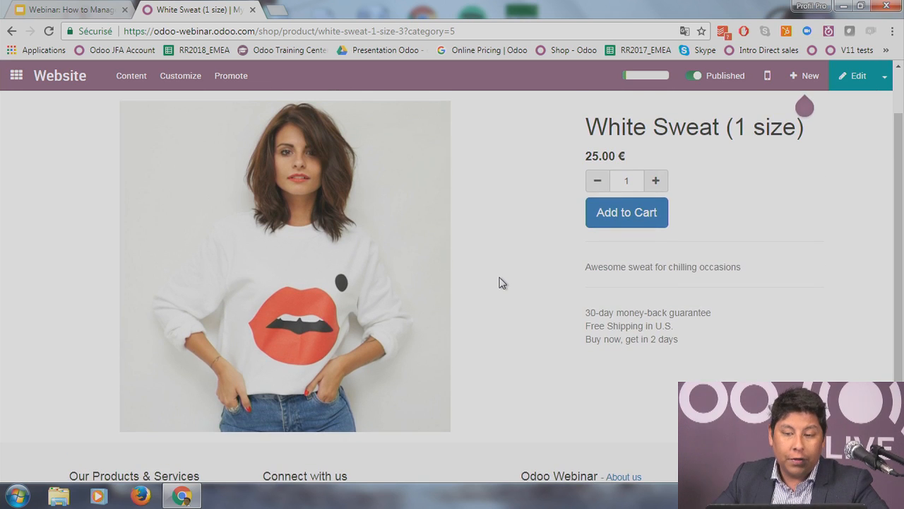
pyautogui.scroll(1, 501, 282)
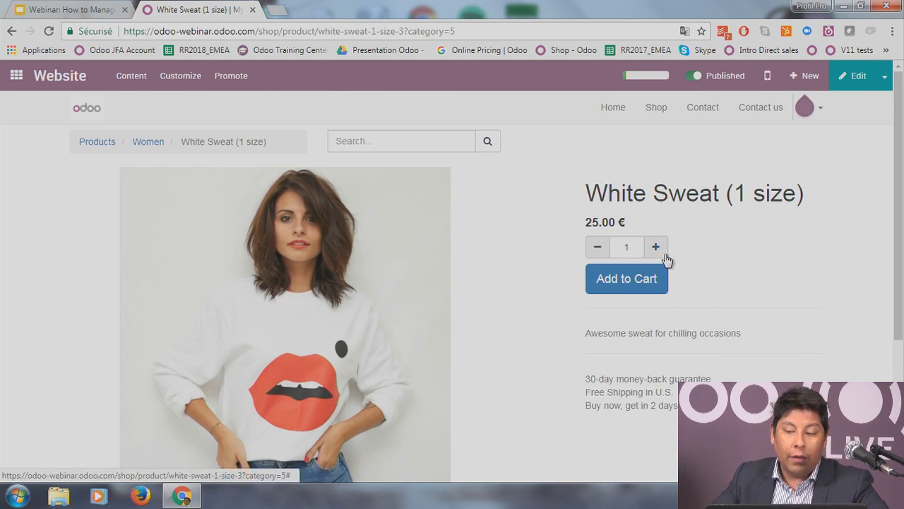
pyautogui.click(598, 246)
pyautogui.click(597, 246)
pyautogui.moveTo(592, 339); pyautogui.dragTo(767, 336)
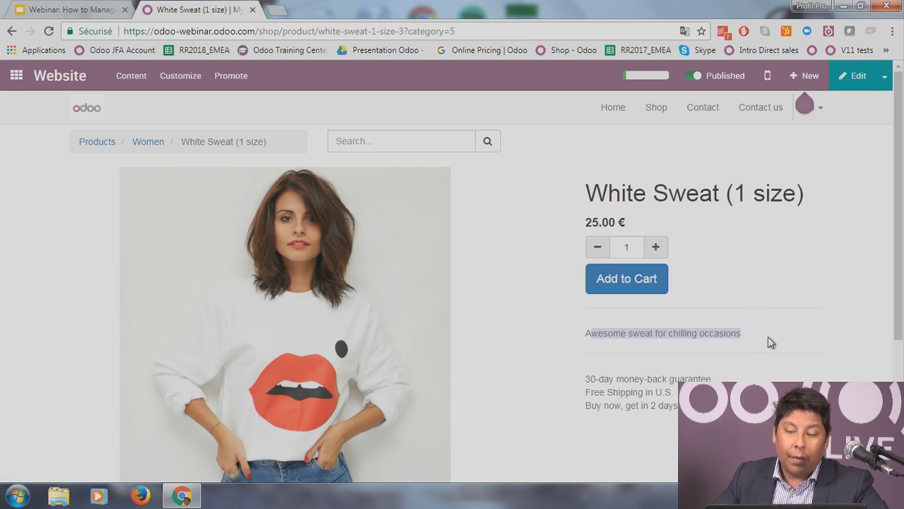
pyautogui.click(770, 337)
# Step: Go back to the All Products listing through the Products breadcrumb
pyautogui.scroll(-1, 765, 345)
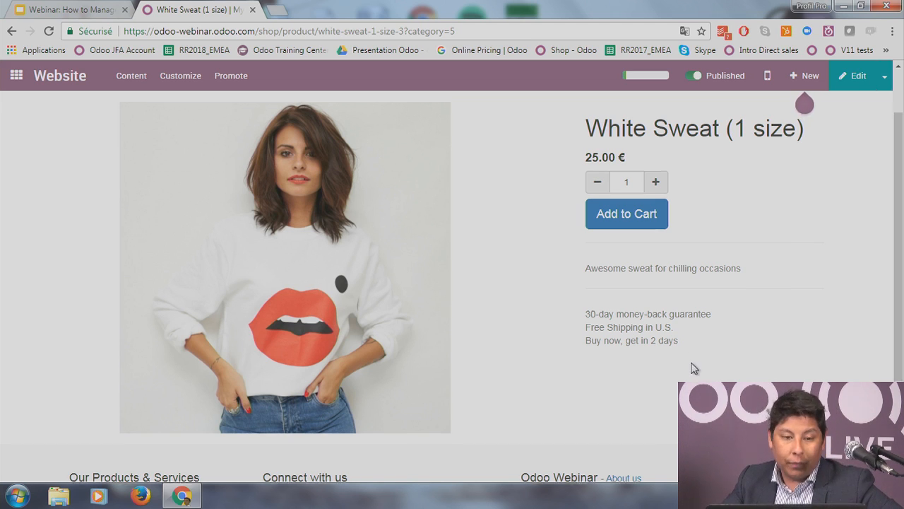
pyautogui.scroll(1, 721, 336)
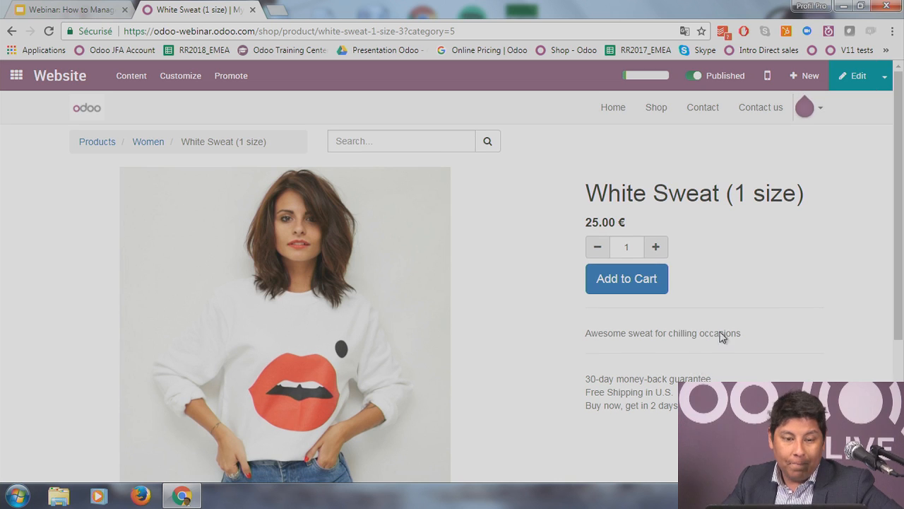
pyautogui.click(106, 145)
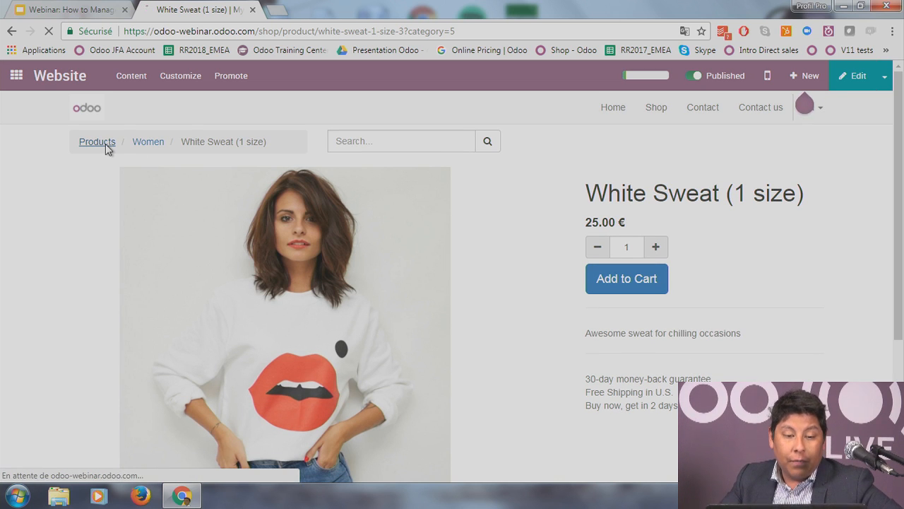
pyautogui.scroll(-1, 473, 371)
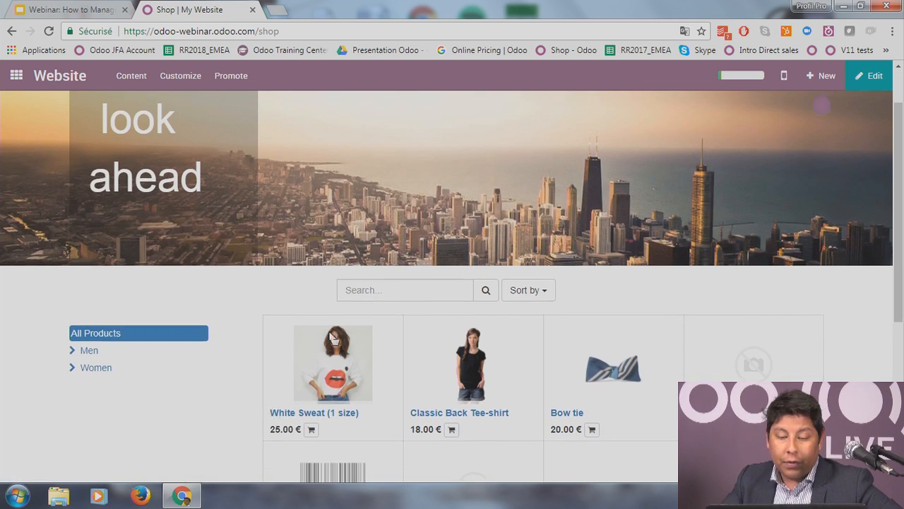
# Step: Add one Classic Back Tee-shirt in size M to the cart
pyautogui.click(473, 371)
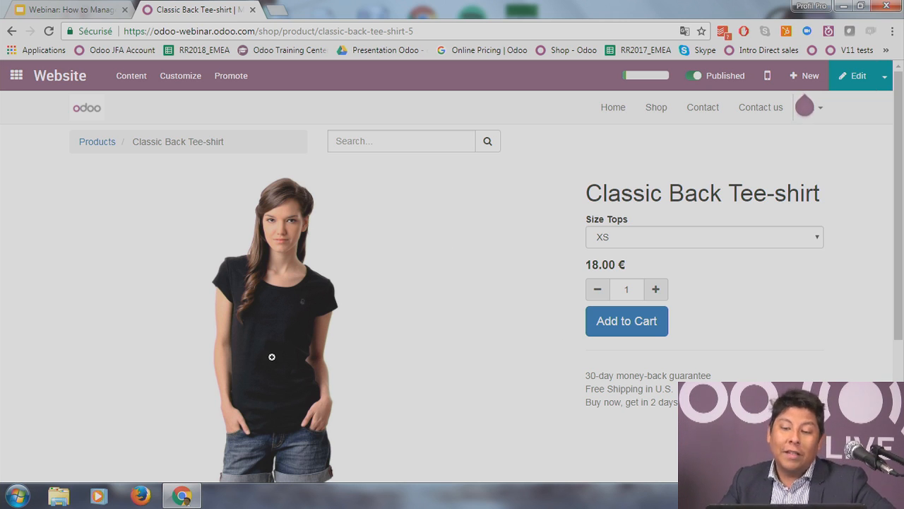
pyautogui.click(735, 241)
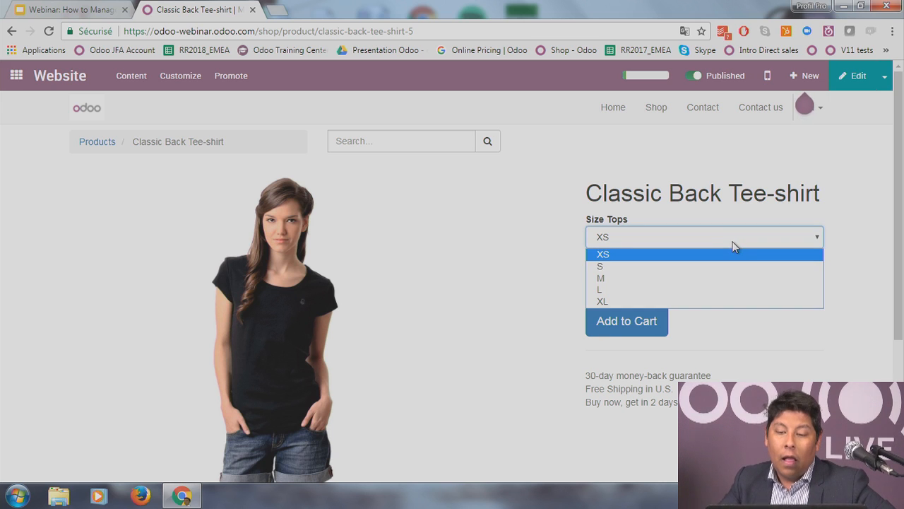
pyautogui.click(745, 340)
pyautogui.click(680, 246)
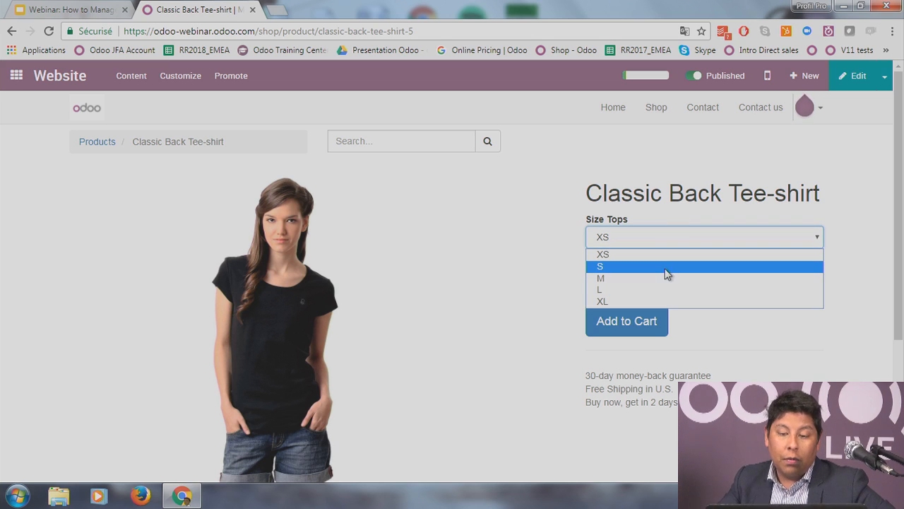
pyautogui.click(664, 284)
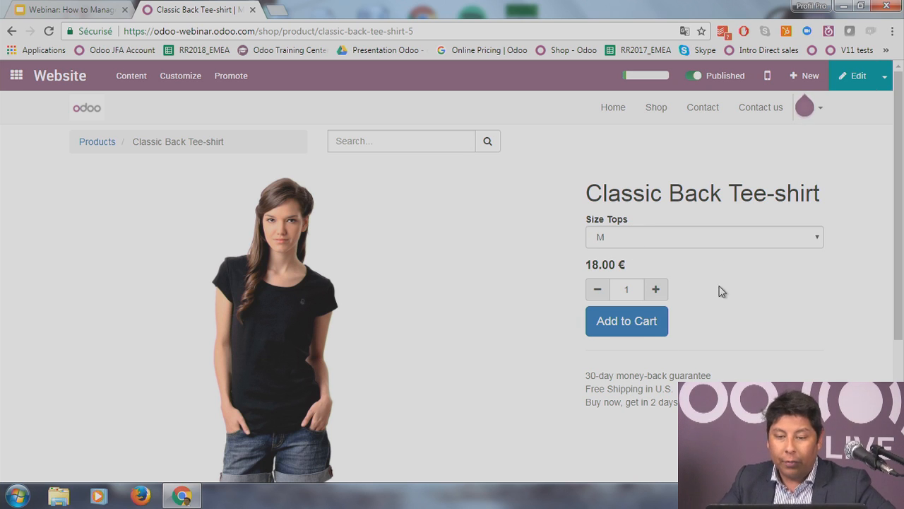
pyautogui.click(635, 322)
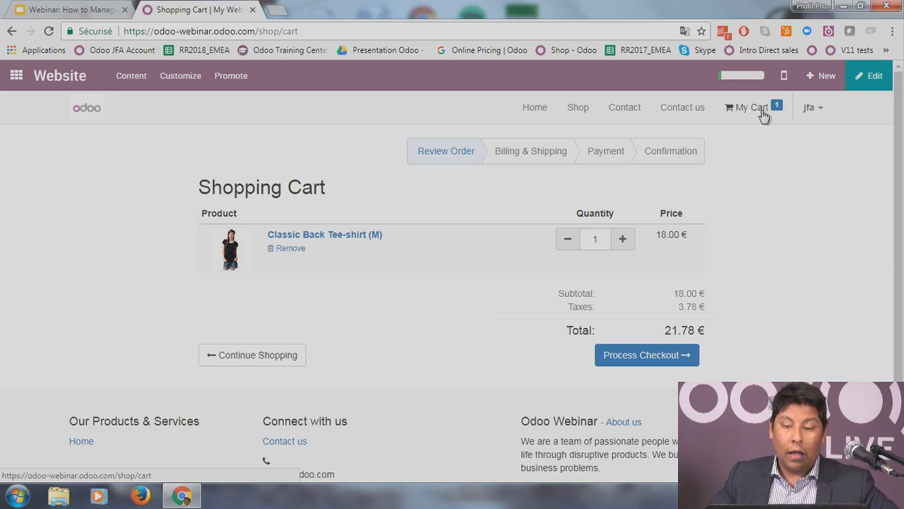
# Step: Show the My Cart summary with one tee-shirt totalling 21.78 €
pyautogui.moveTo(763, 113)
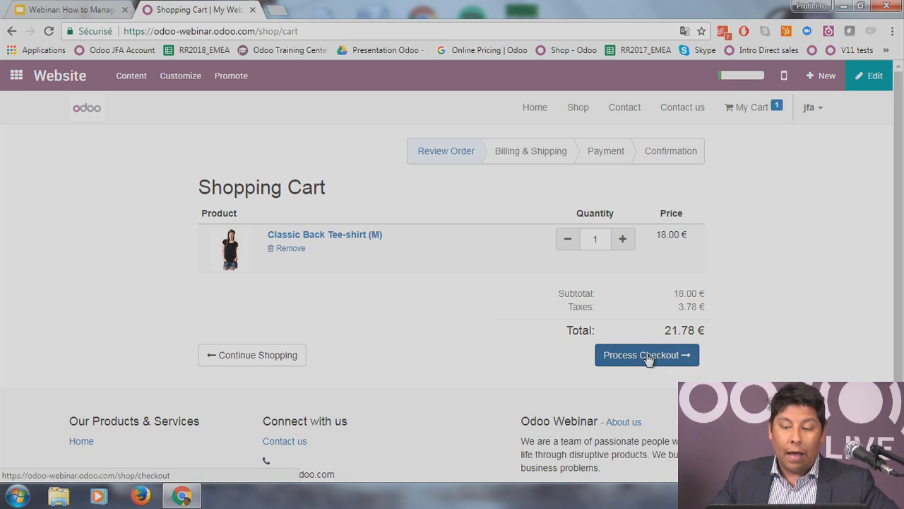
# Step: Proceed to checkout and start a new shipping address under Billing & Shipping
pyautogui.click(682, 355)
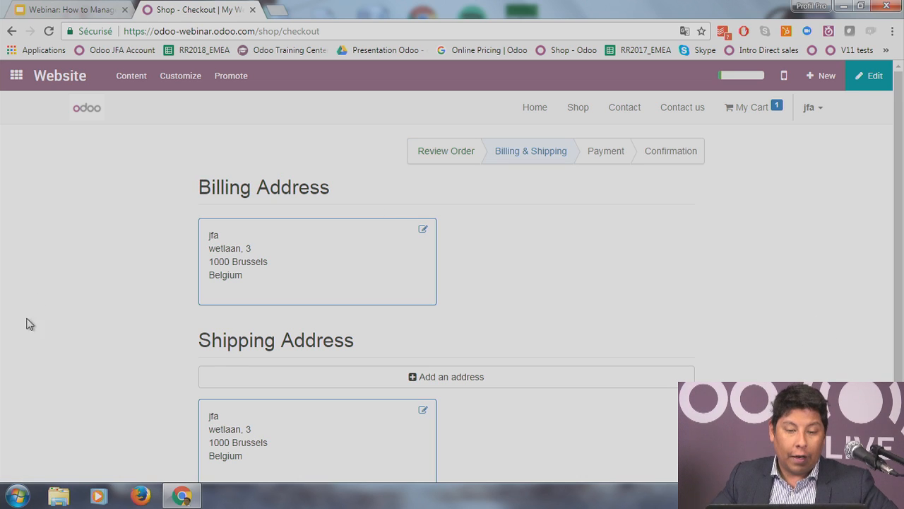
pyautogui.scroll(-2, 416, 300)
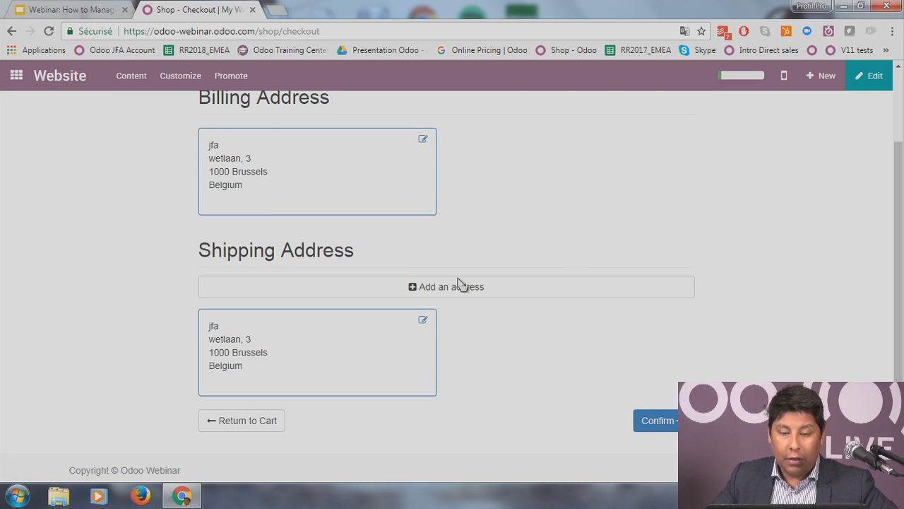
pyautogui.scroll(1, 472, 288)
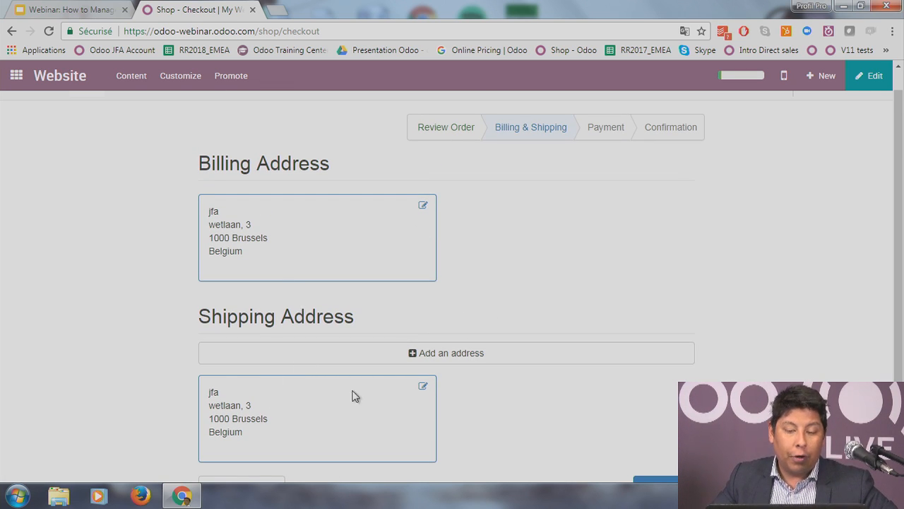
pyautogui.click(472, 357)
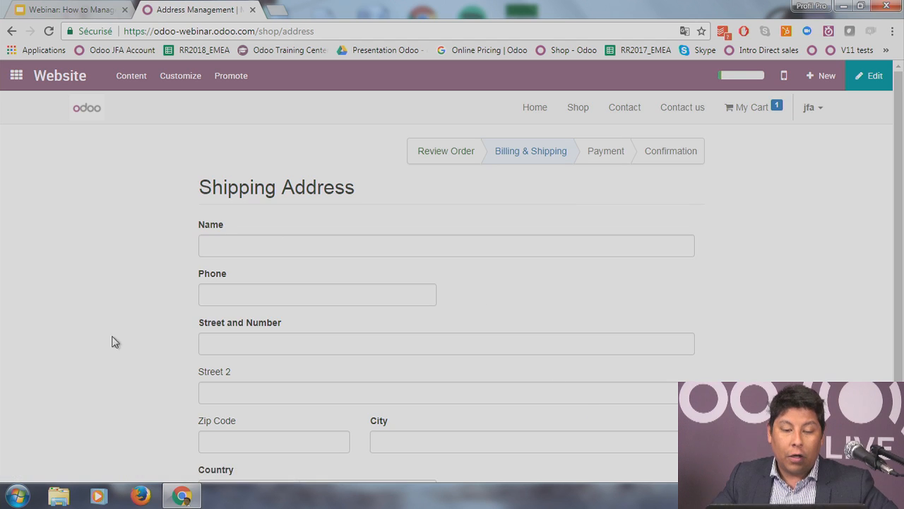
# Step: Enter the recipient's name and phone number in the new shipping address form
pyautogui.scroll(-1, 111, 339)
pyautogui.click(302, 172)
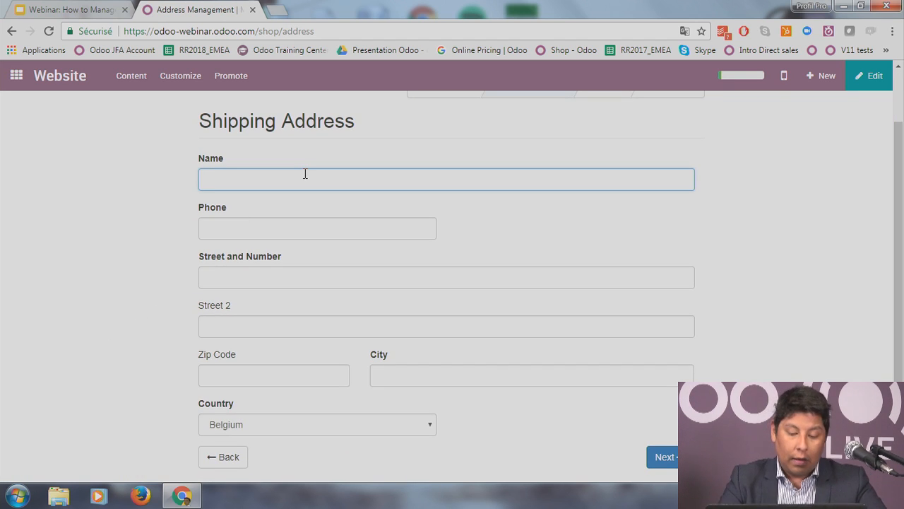
pyautogui.write('Fabry')
pyautogui.press('Tab')
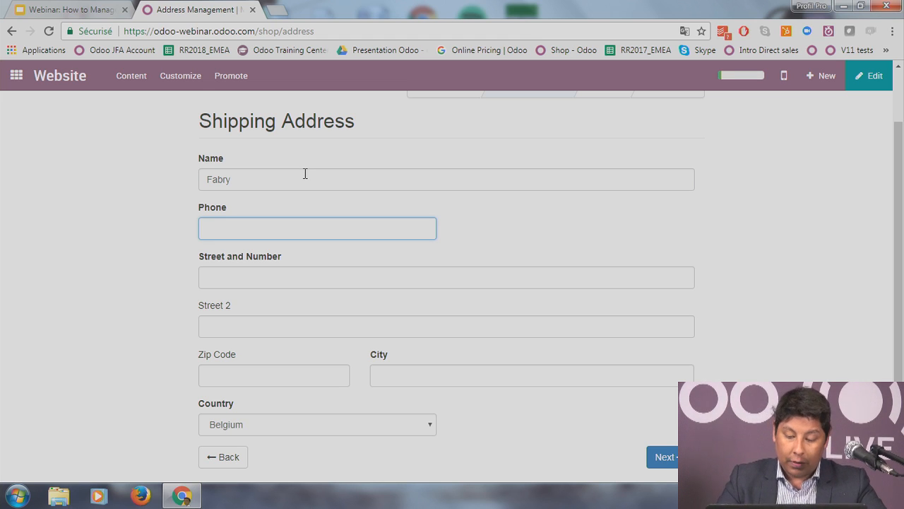
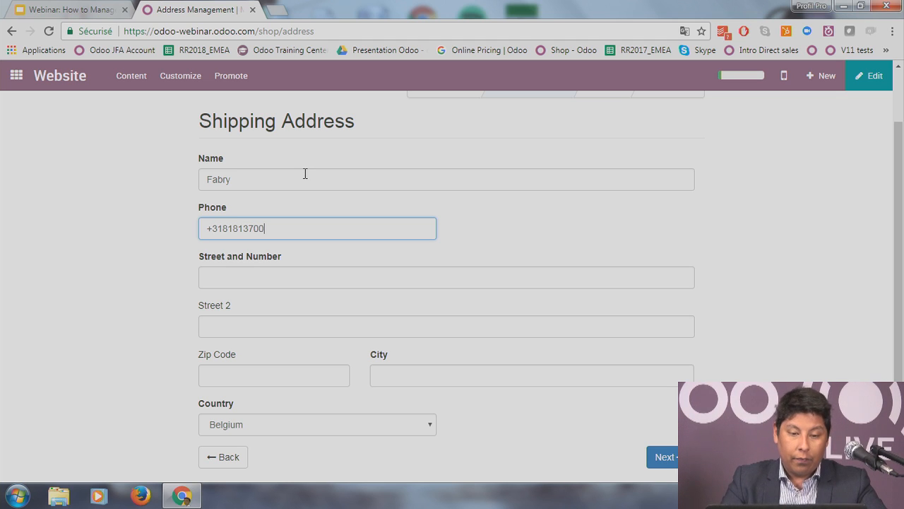
pyautogui.press('Tab')
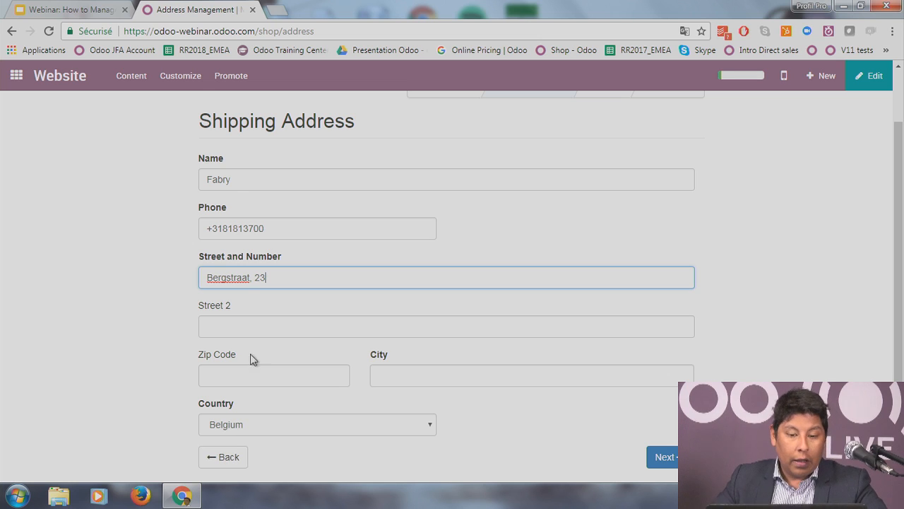
# Step: Fill in zip code 1000 and city Brussels, then save the address
pyautogui.click(280, 370)
pyautogui.write('1000')
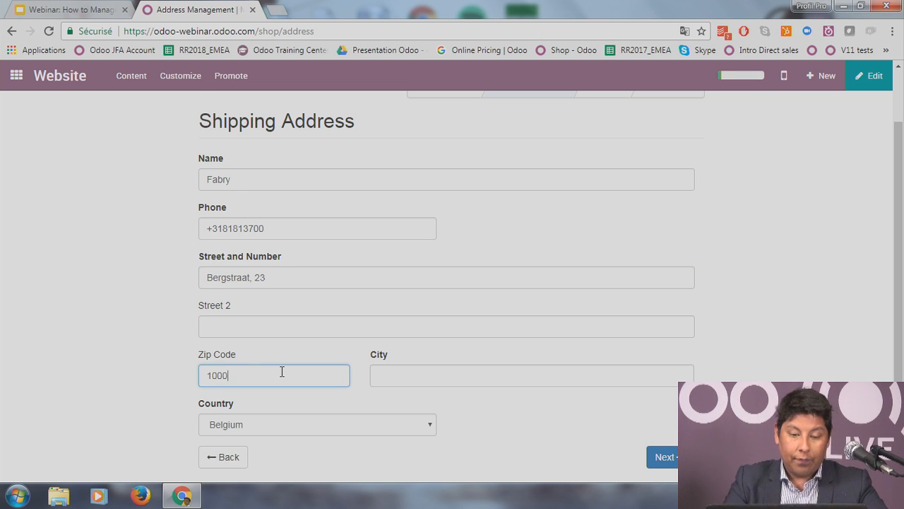
pyautogui.press('Tab')
pyautogui.write('Bru')
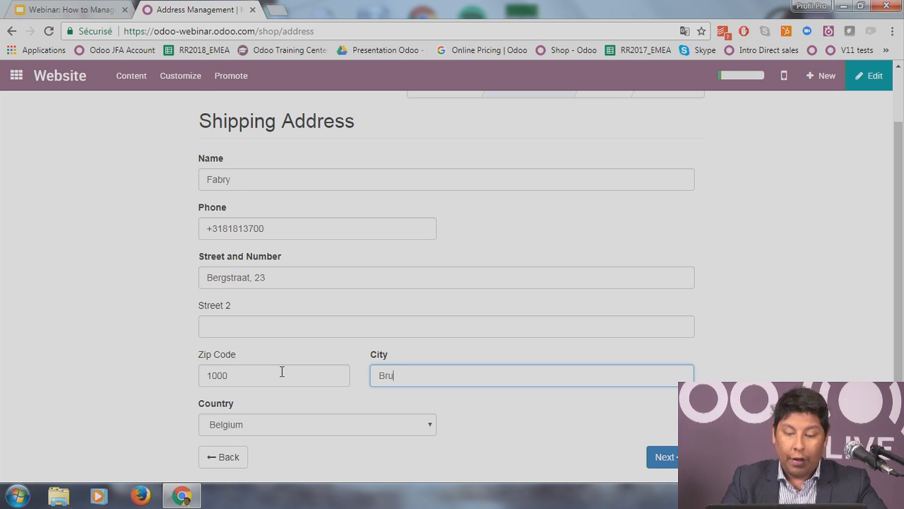
pyautogui.write('ssels')
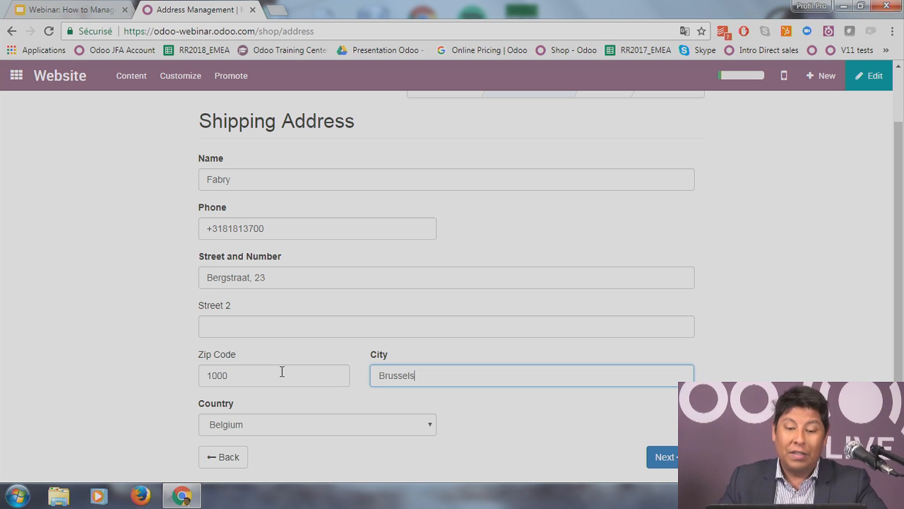
pyautogui.scroll(-1, 297, 378)
pyautogui.click(380, 420)
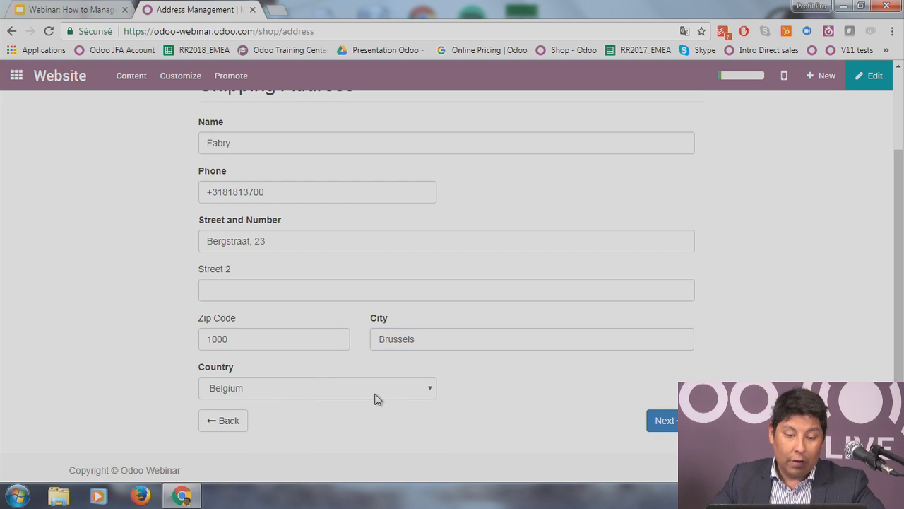
pyautogui.scroll(2, 731, 338)
pyautogui.scroll(-3, 728, 337)
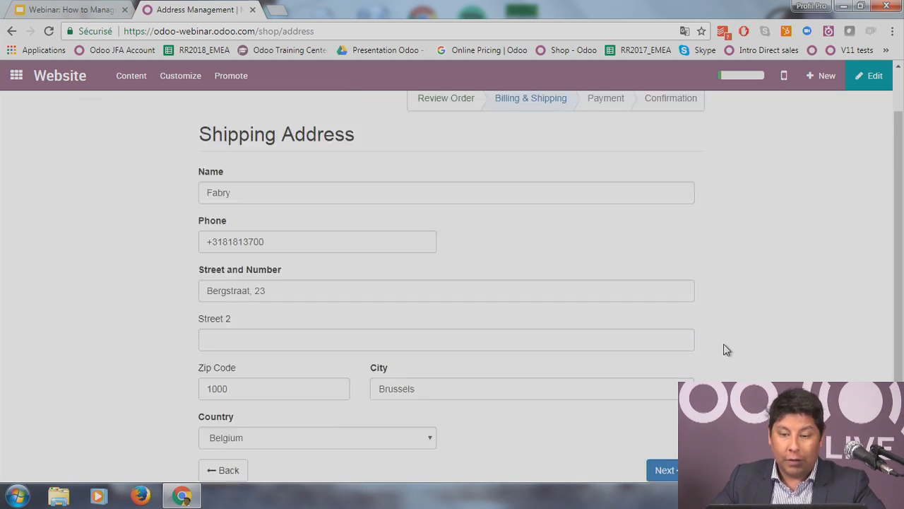
pyautogui.click(667, 420)
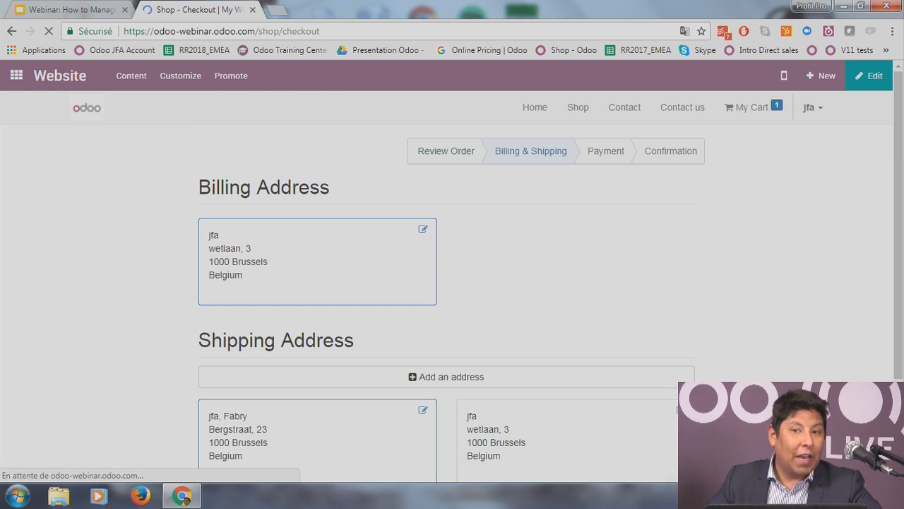
# Step: Ship to the newly added address and confirm to reach the Payment step
pyautogui.scroll(-2, 716, 307)
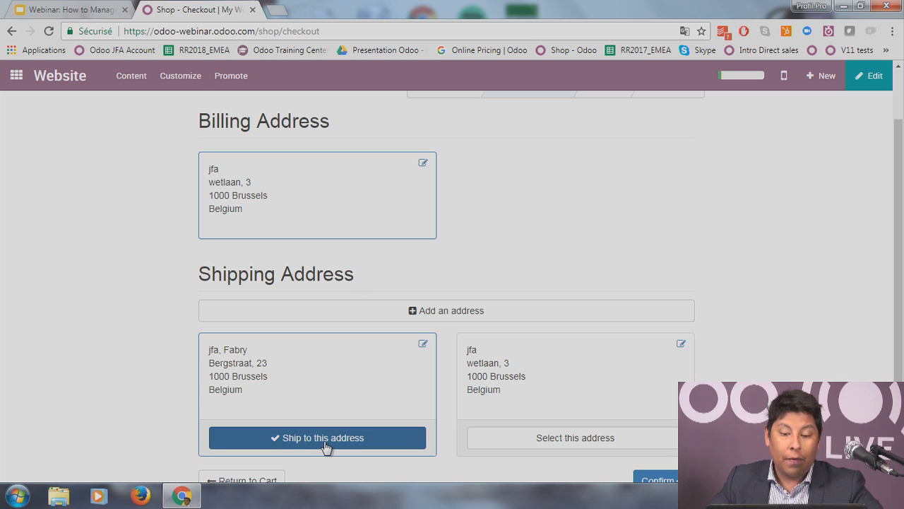
pyautogui.click(569, 441)
pyautogui.click(376, 437)
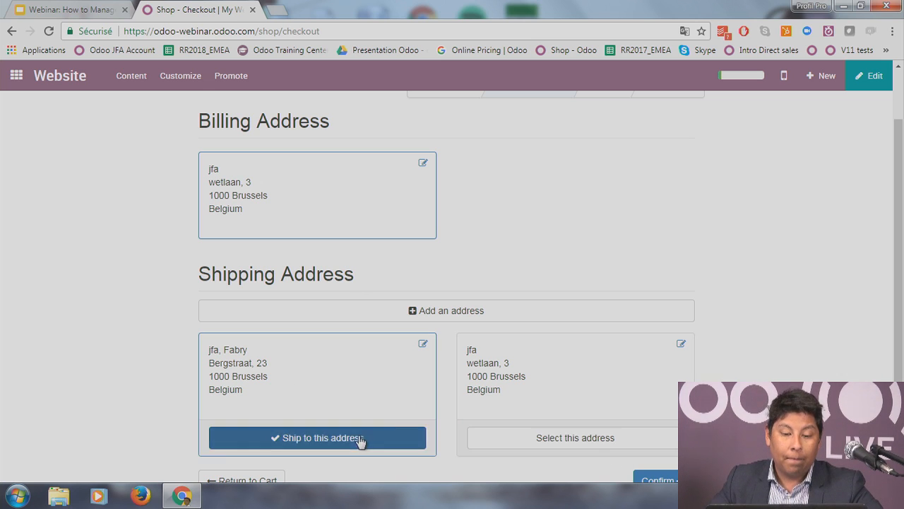
pyautogui.scroll(-1, 140, 370)
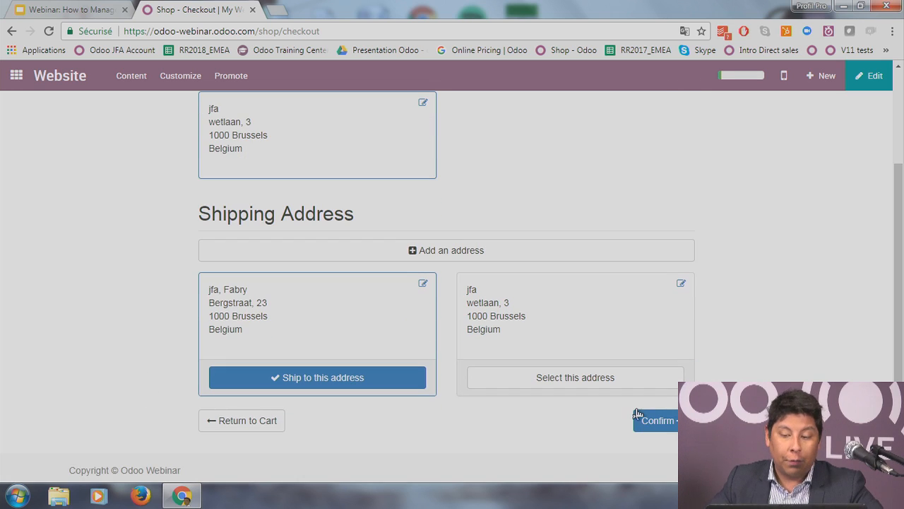
pyautogui.click(667, 422)
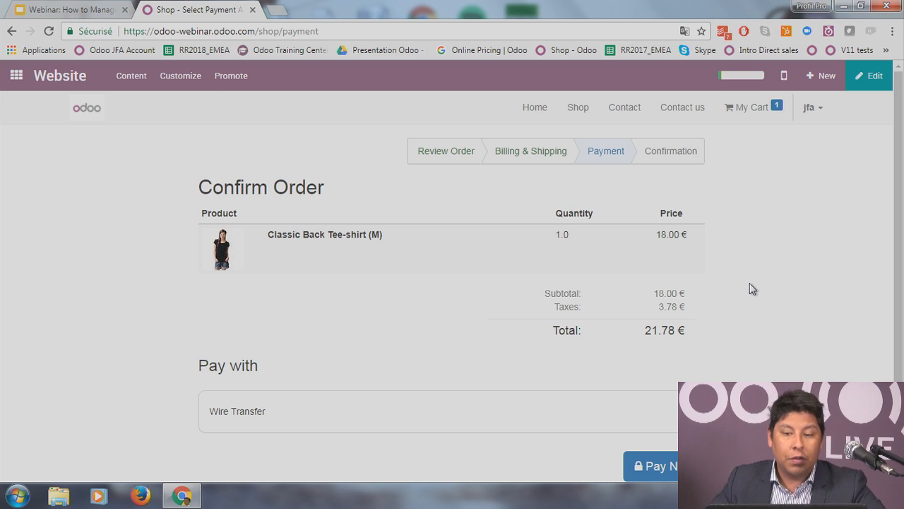
# Step: Pay for the 21.78 € order with Wire Transfer to place SO002
pyautogui.scroll(-1, 754, 288)
pyautogui.scroll(1, 752, 286)
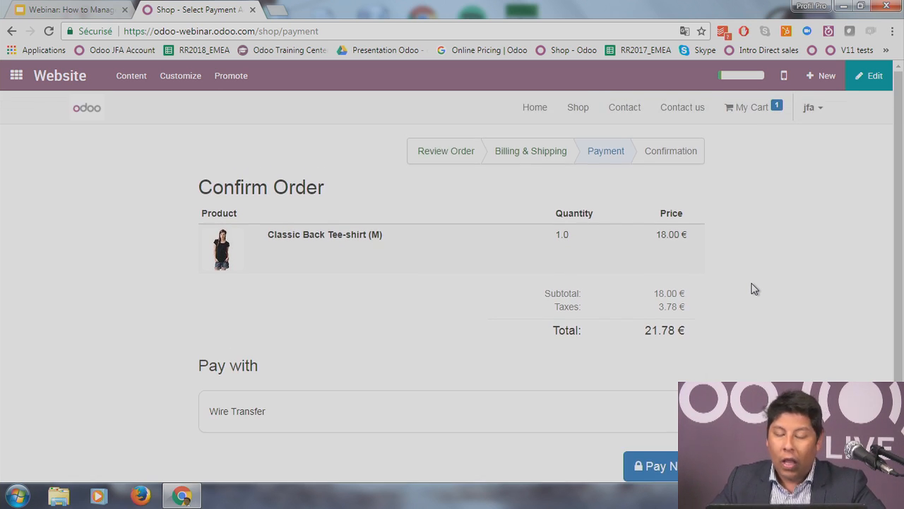
pyautogui.scroll(-1, 753, 287)
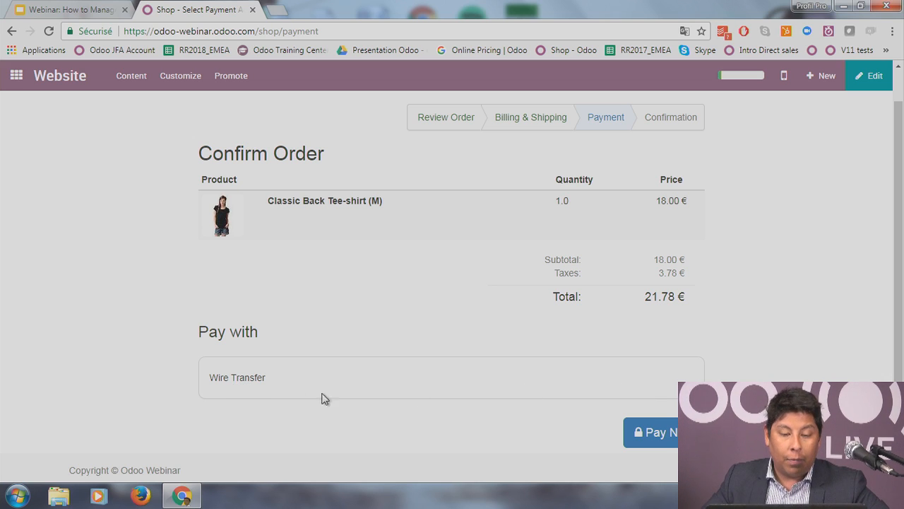
pyautogui.click(670, 435)
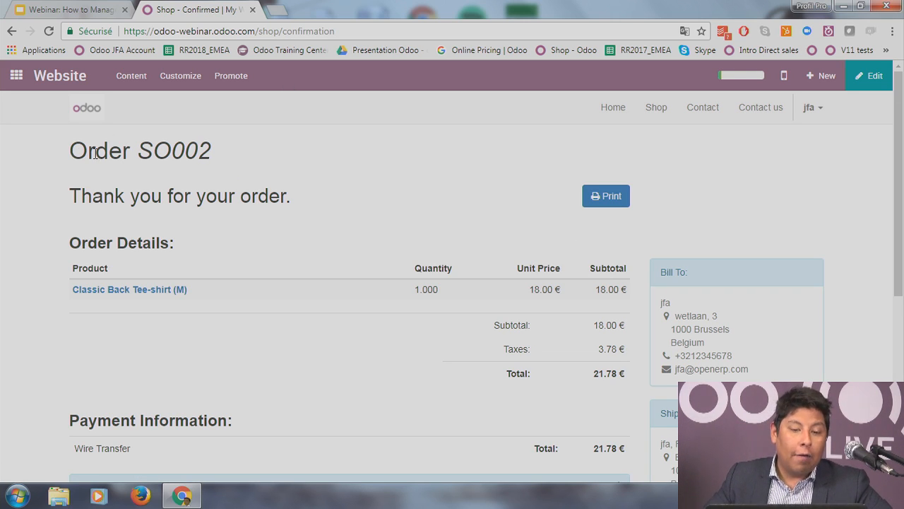
# Step: Review the SO002 confirmation and its pending payment notice, then print the order
pyautogui.moveTo(137, 151); pyautogui.dragTo(226, 154)
pyautogui.click(226, 154)
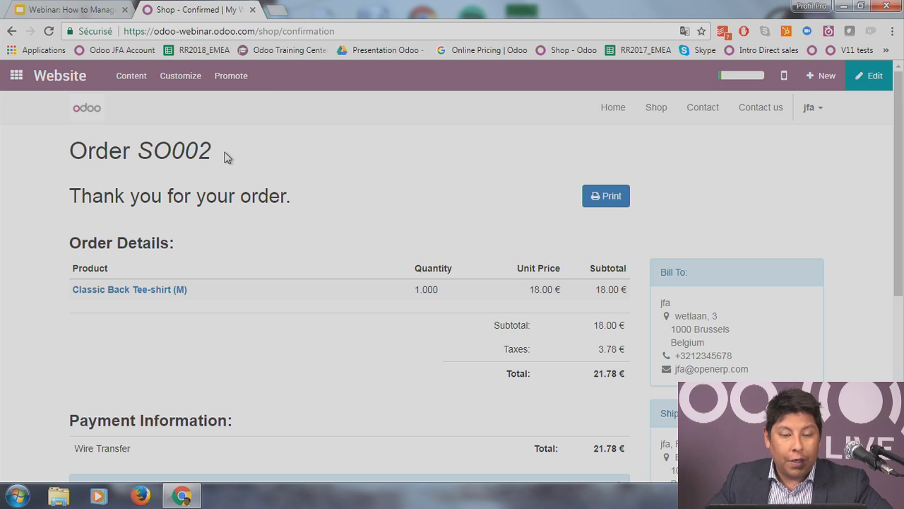
pyautogui.scroll(-1, 228, 165)
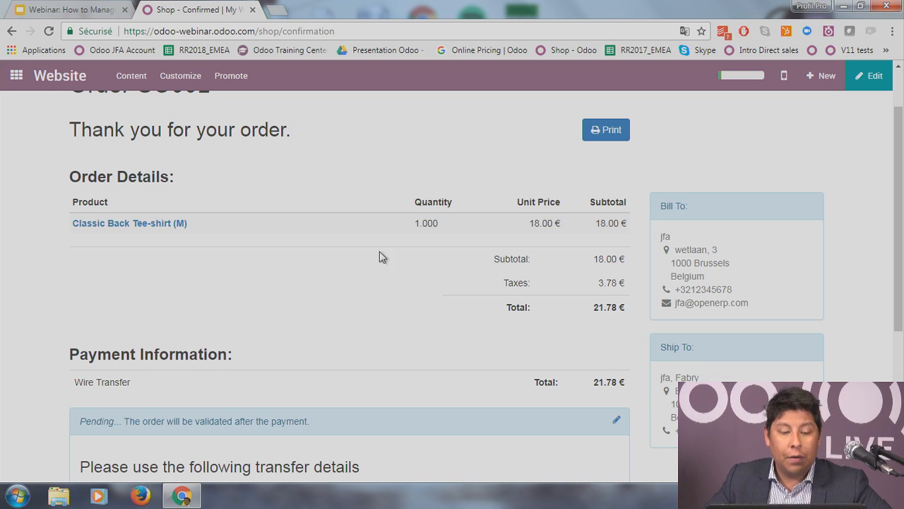
pyautogui.scroll(-1, 380, 256)
pyautogui.scroll(-2, 466, 315)
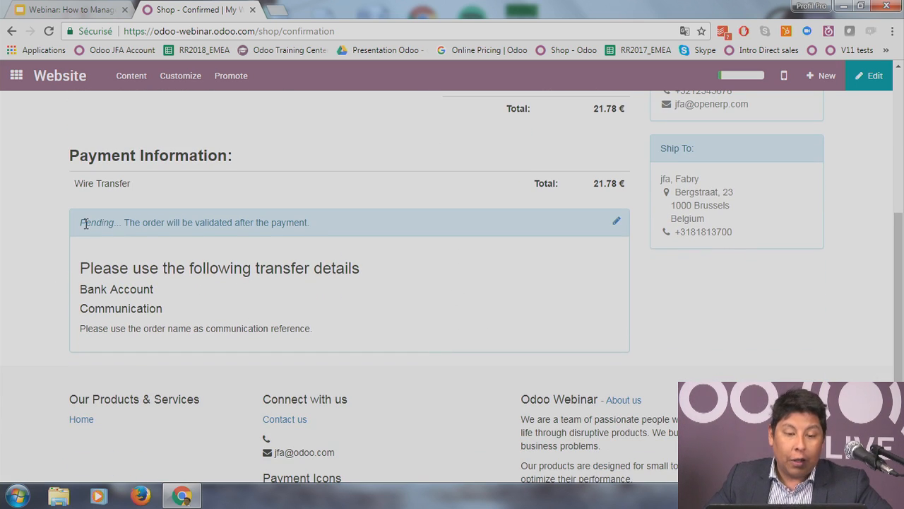
pyautogui.moveTo(86, 223); pyautogui.dragTo(185, 222)
pyautogui.click(186, 226)
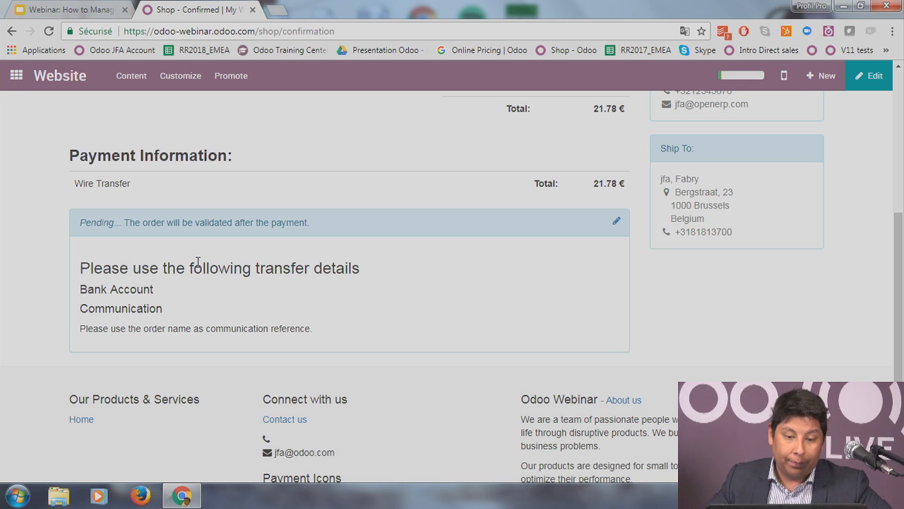
pyautogui.scroll(4, 371, 318)
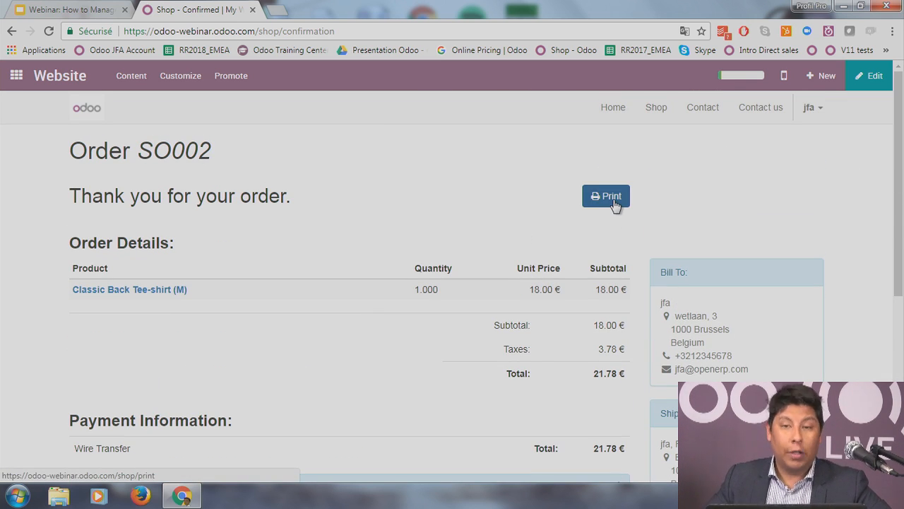
pyautogui.click(612, 199)
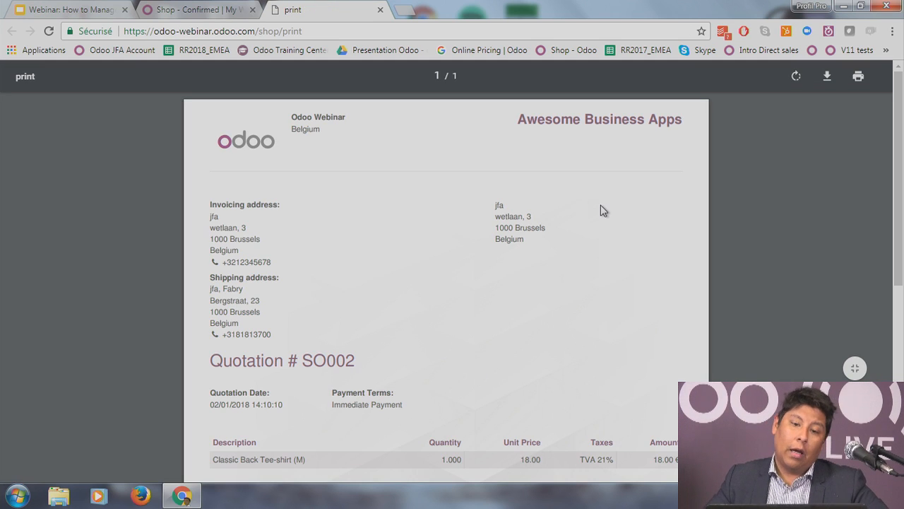
# Step: Read the printed SO002 quotation down to its footer, then close the print tab
pyautogui.scroll(-1, 339, 272)
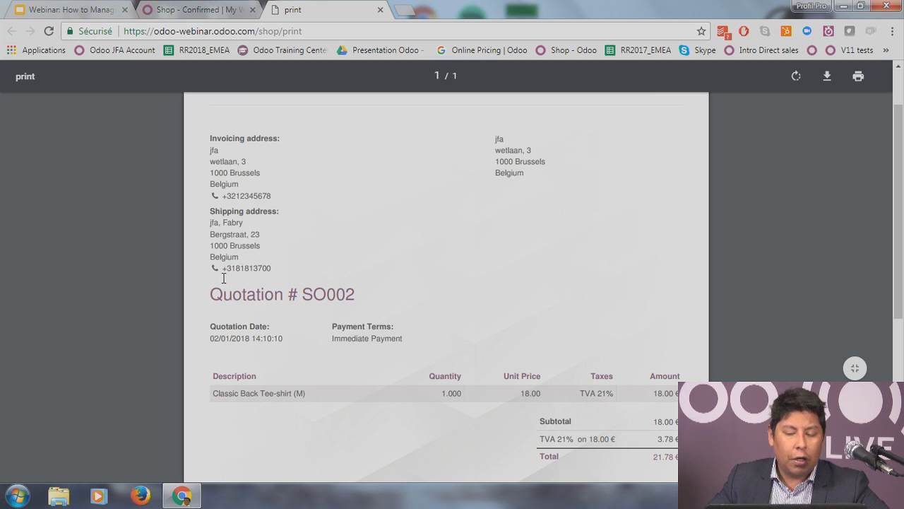
pyautogui.scroll(1, 257, 285)
pyautogui.scroll(-2, 257, 285)
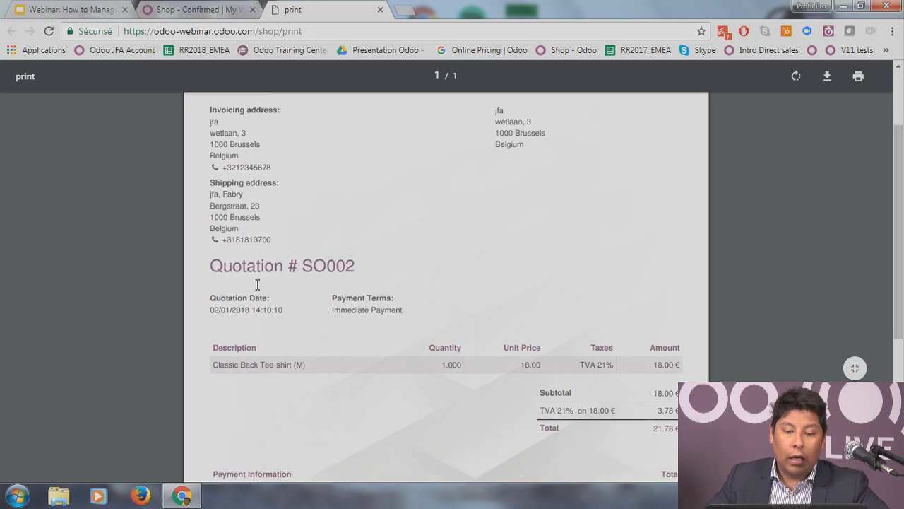
pyautogui.scroll(-2, 258, 285)
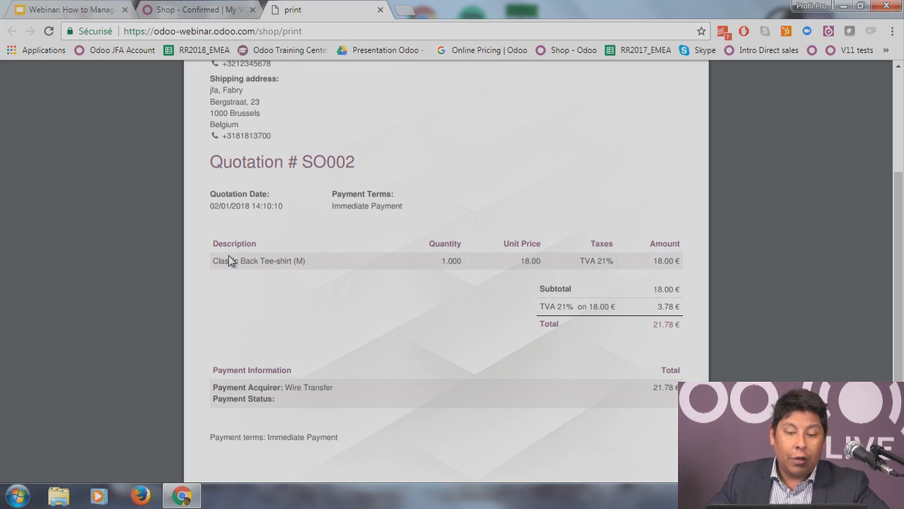
pyautogui.scroll(-3, 245, 257)
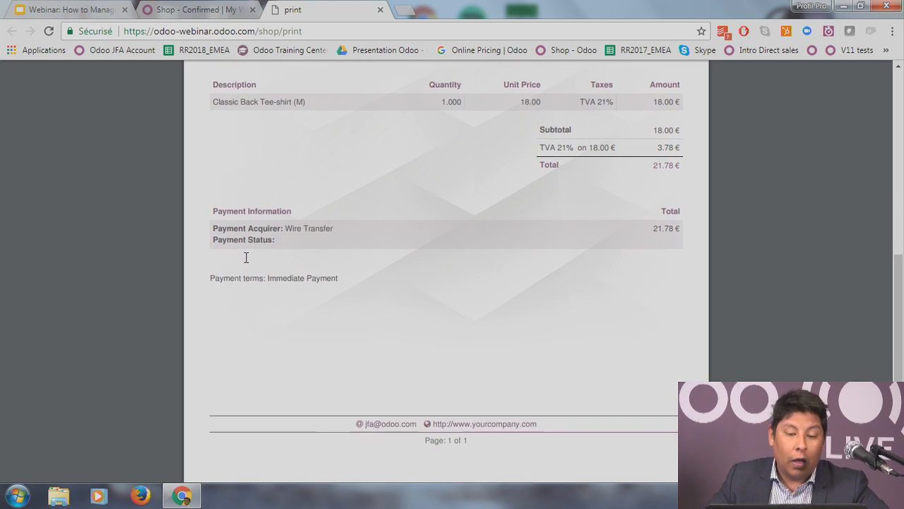
pyautogui.scroll(4, 248, 263)
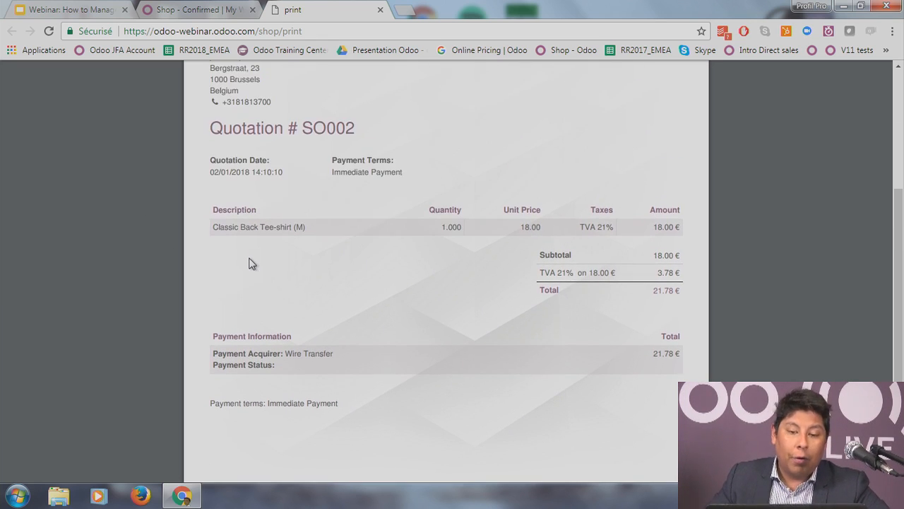
pyautogui.scroll(2, 248, 263)
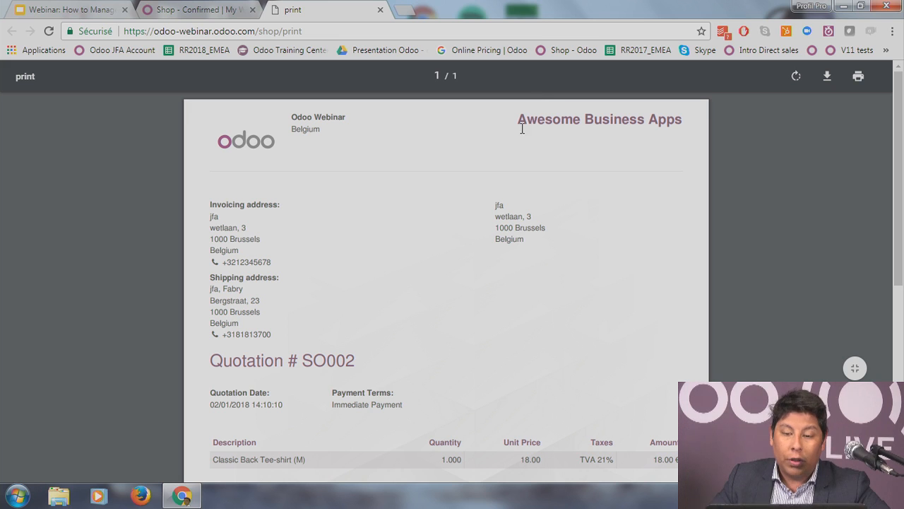
pyautogui.moveTo(520, 122); pyautogui.dragTo(710, 118)
pyautogui.click(642, 182)
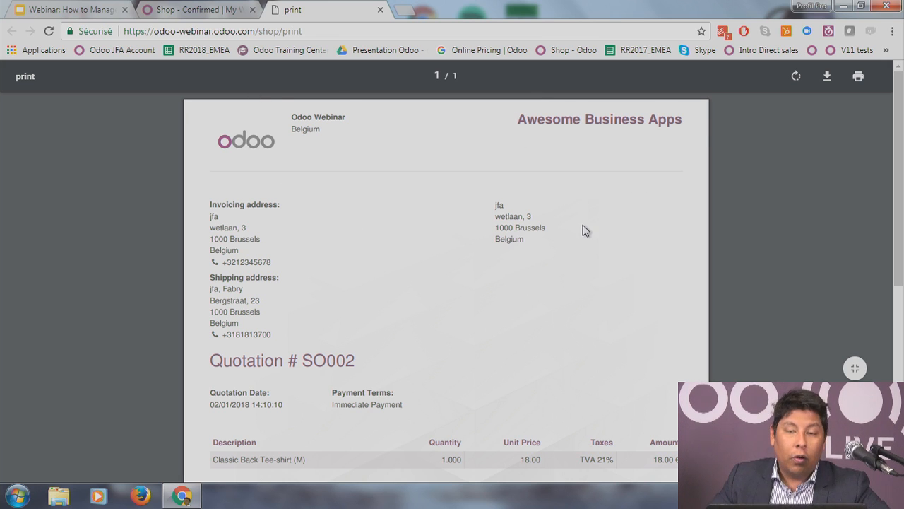
pyautogui.scroll(-3, 473, 302)
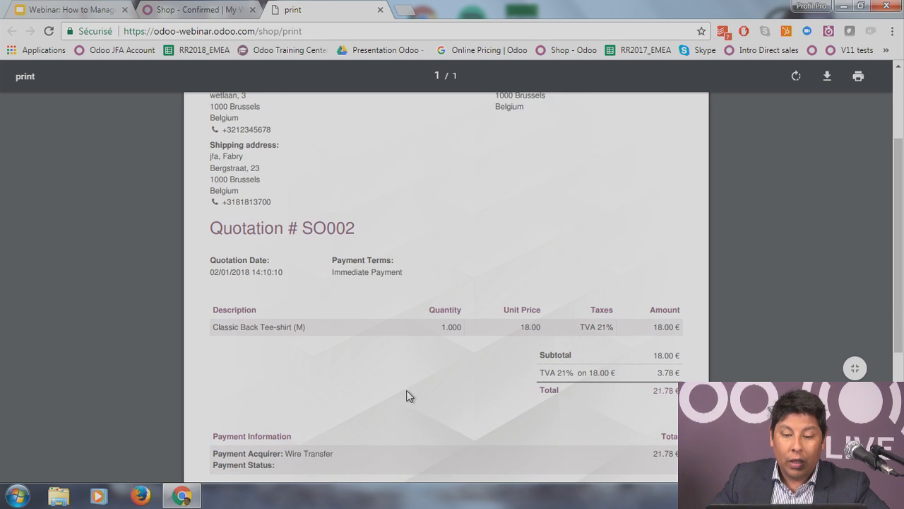
pyautogui.scroll(-1, 454, 313)
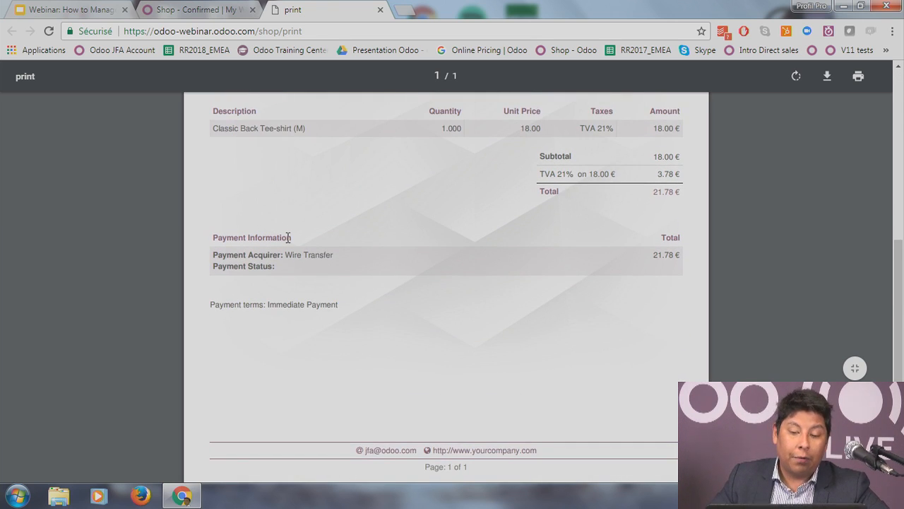
pyautogui.scroll(-1, 292, 248)
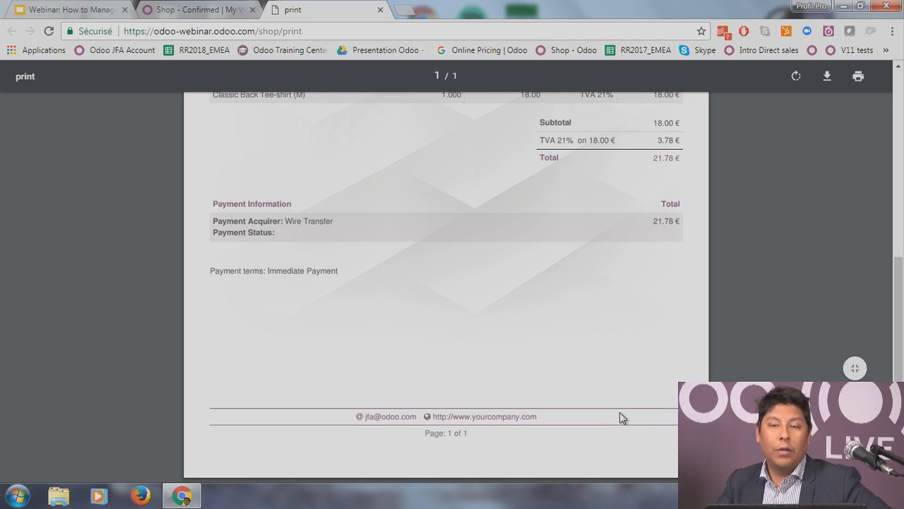
pyautogui.click(381, 10)
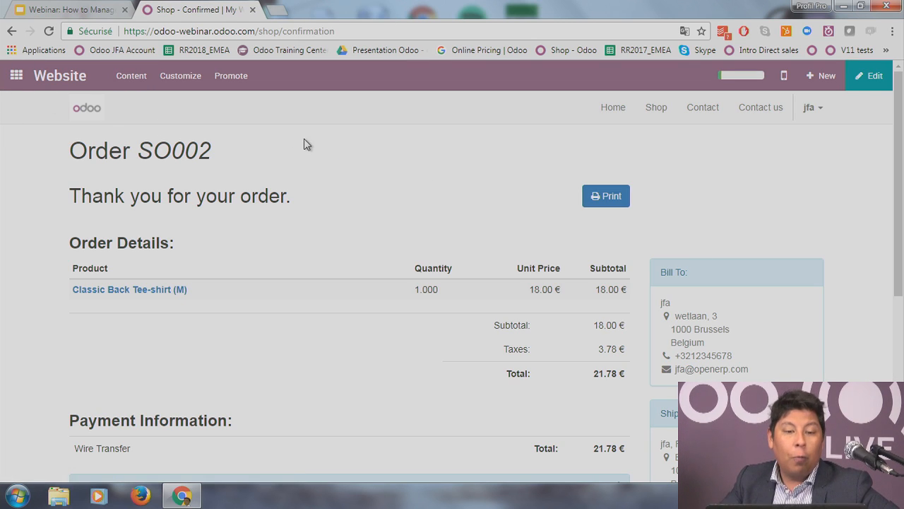
# Step: Return from the website order page to the Odoo apps home menu
pyautogui.click(13, 78)
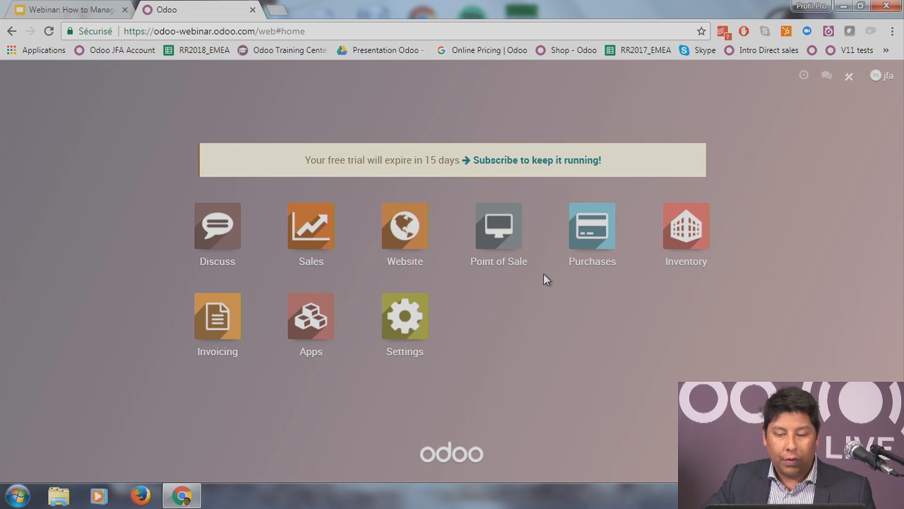
# Step: Launch a new Point of Sale session on the Main point of sale
pyautogui.click(504, 221)
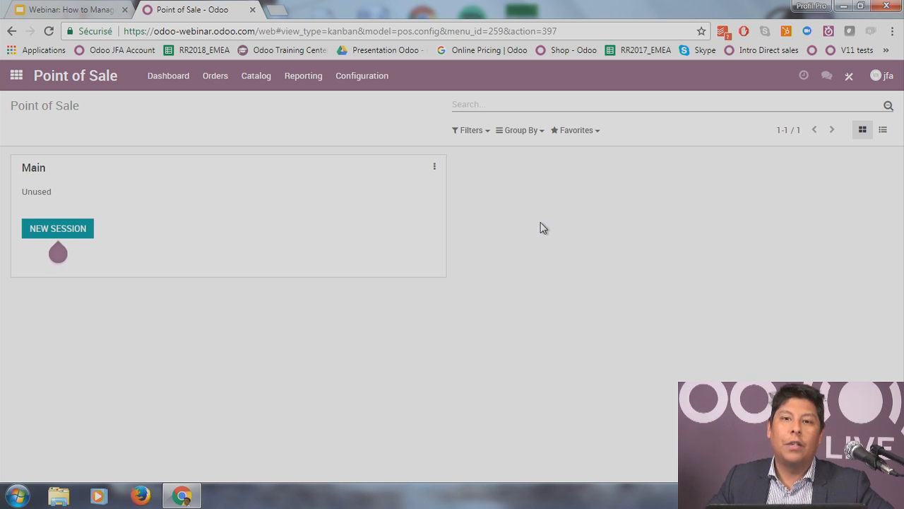
pyautogui.click(71, 232)
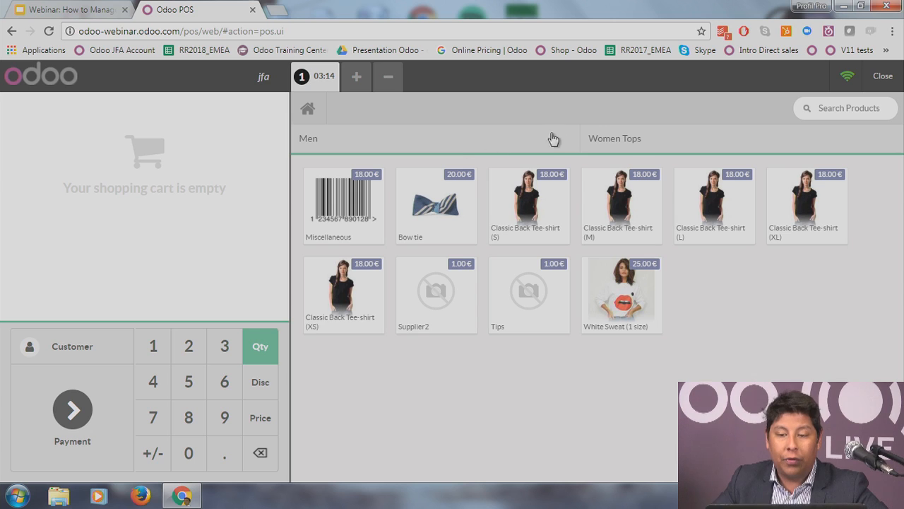
# Step: Filter the catalogue to Women Tops and add one White Sweat (1 size) at 25.00 € to the cart
pyautogui.click(618, 141)
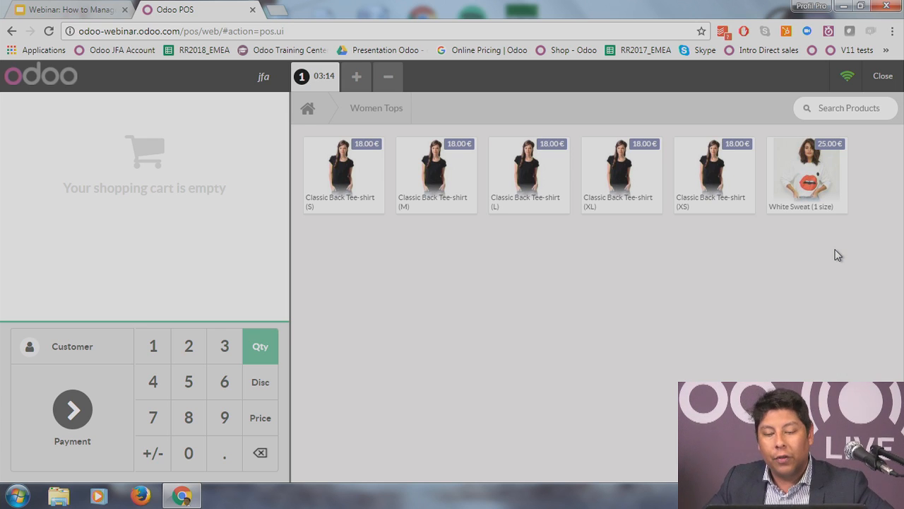
pyautogui.click(819, 183)
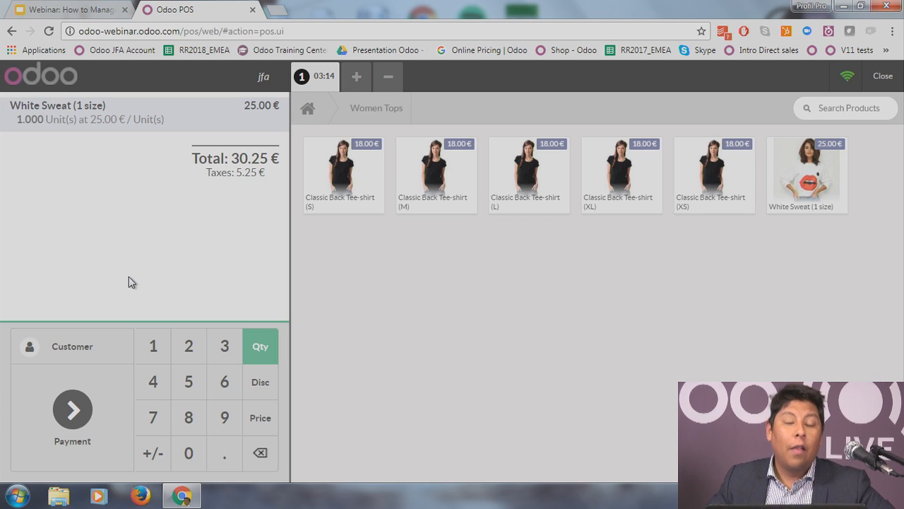
# Step: Search the customer list, then start a new customer and enter their full name
pyautogui.click(66, 349)
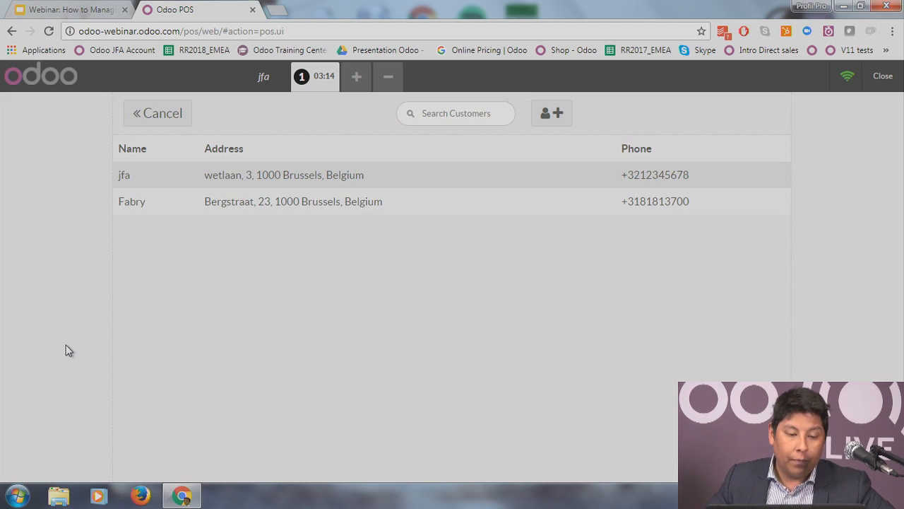
pyautogui.click(488, 117)
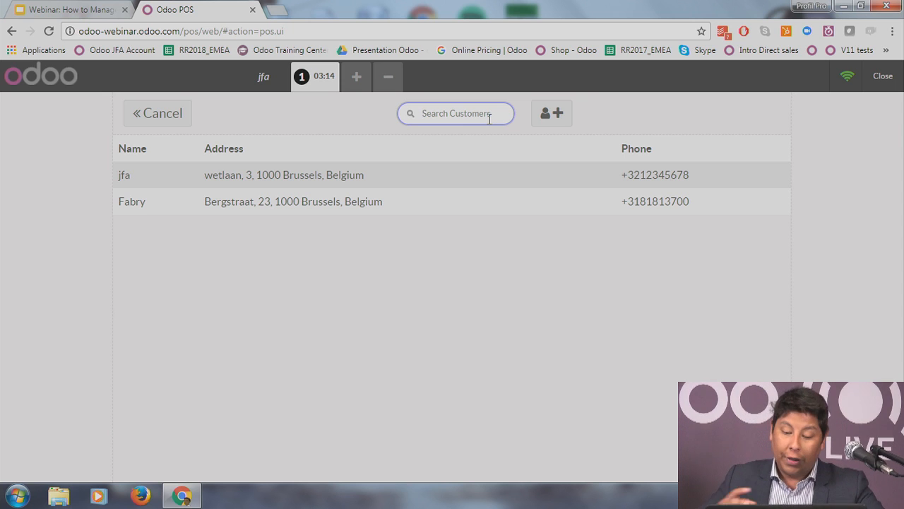
pyautogui.write('Brunel')
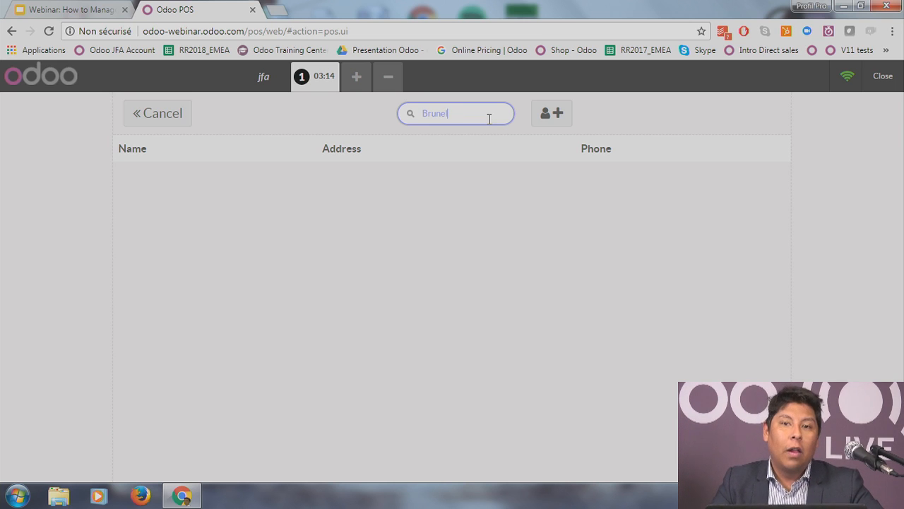
pyautogui.press('BackSpace')
pyautogui.press('BackSpace')
pyautogui.press('BackSpace')
pyautogui.press('BackSpace')
pyautogui.press('BackSpace')
pyautogui.press('BackSpace')
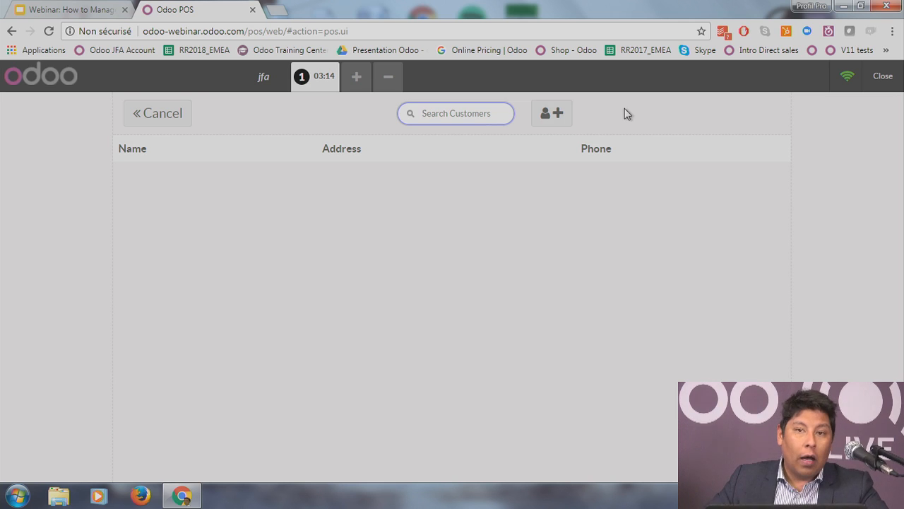
pyautogui.click(561, 119)
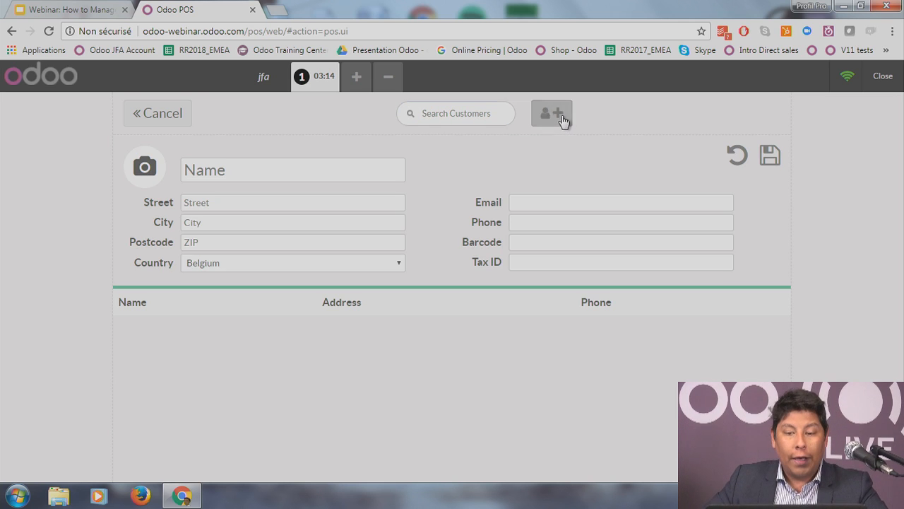
pyautogui.click(231, 171)
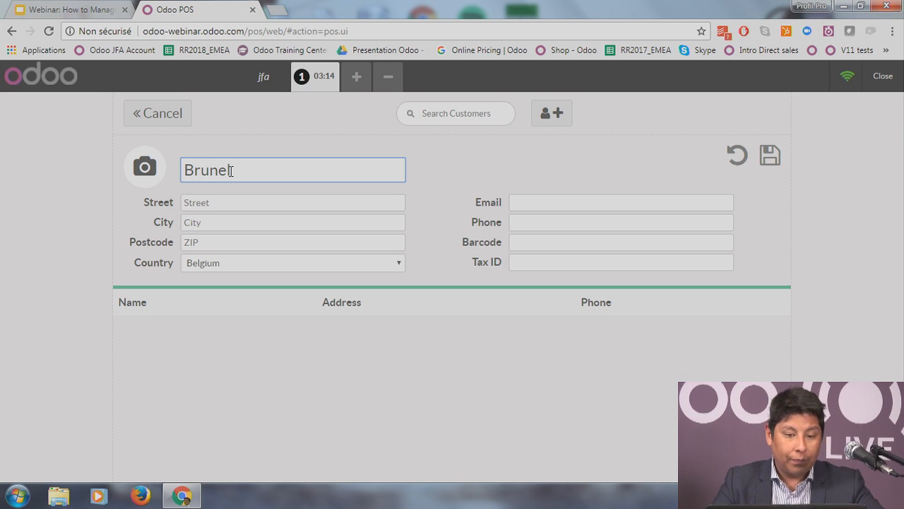
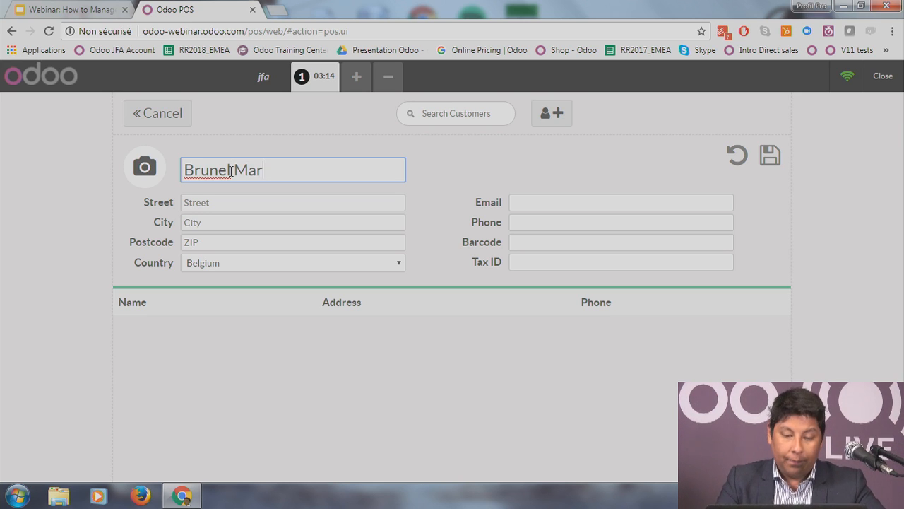
# Step: Fill in the customer's e-mail and phone number, save, and assign them to the order
pyautogui.click(298, 205)
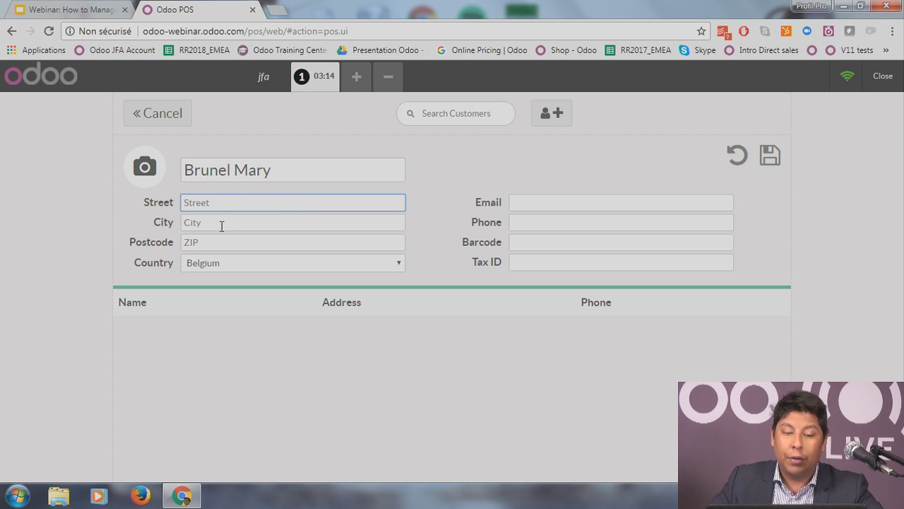
pyautogui.click(514, 202)
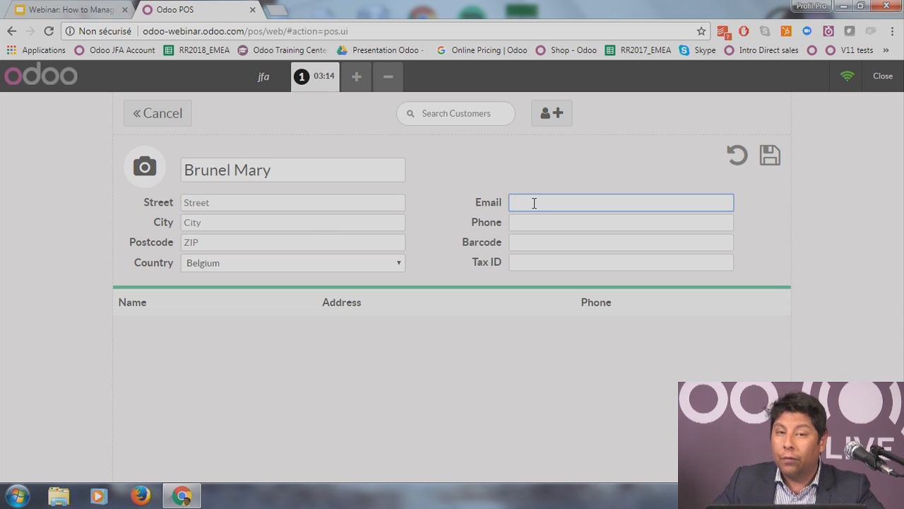
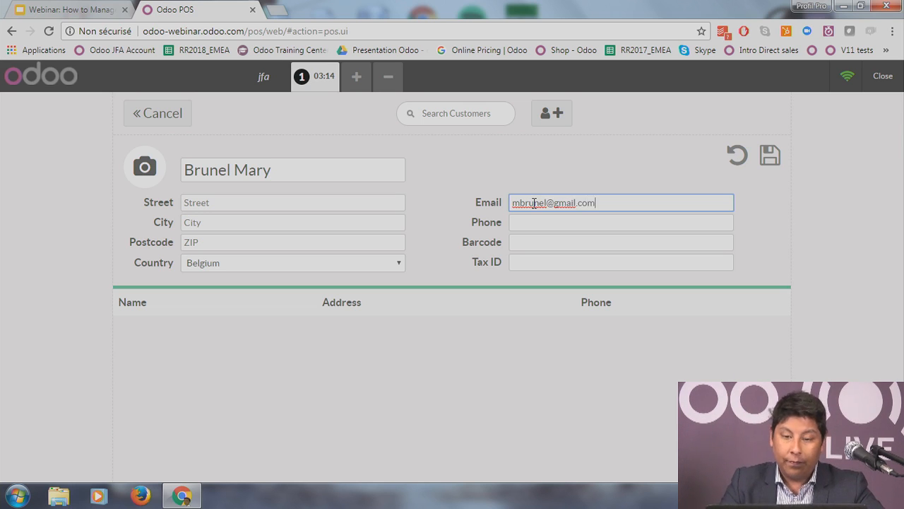
pyautogui.click(541, 223)
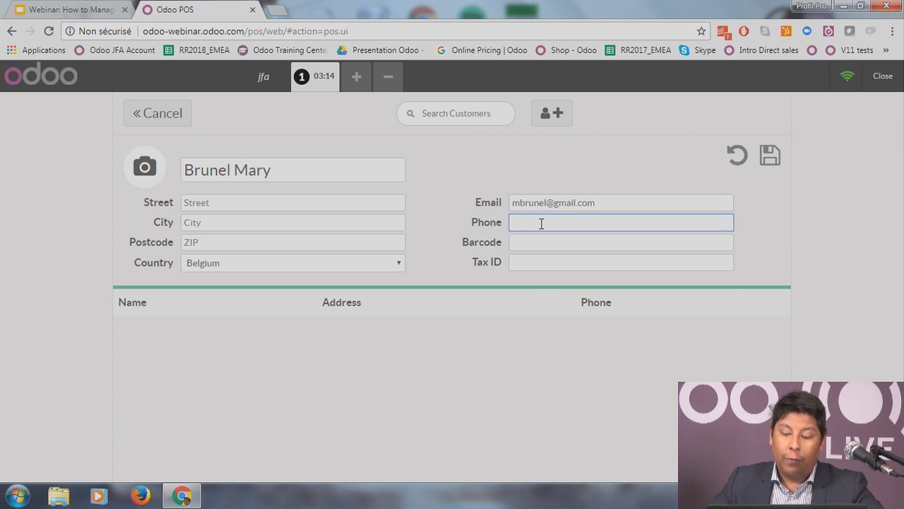
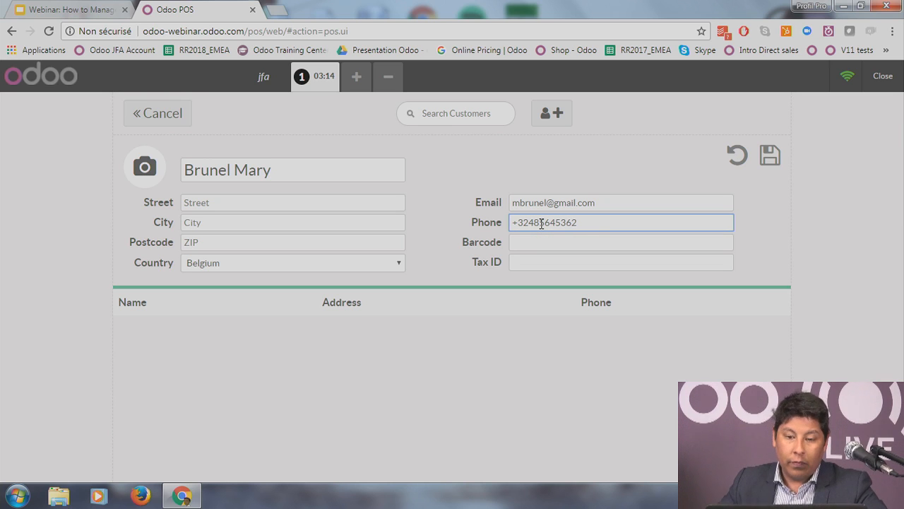
pyautogui.click(502, 325)
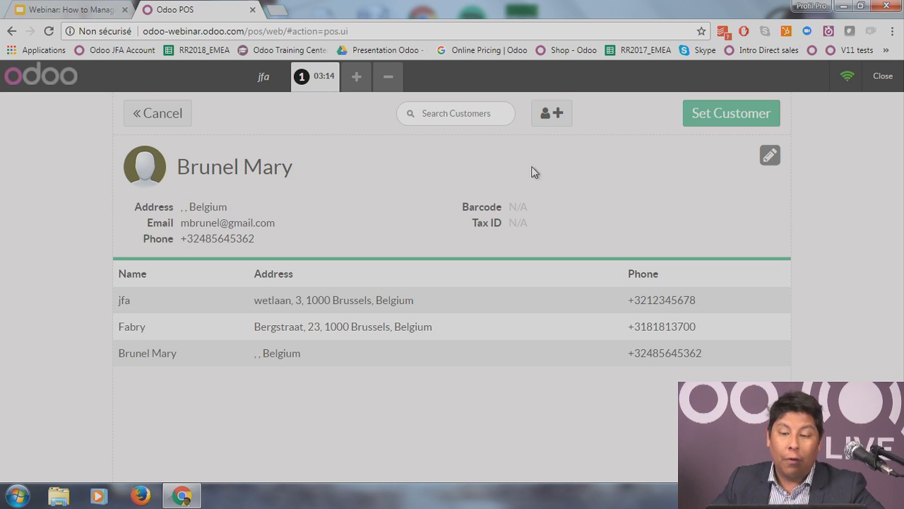
pyautogui.click(708, 119)
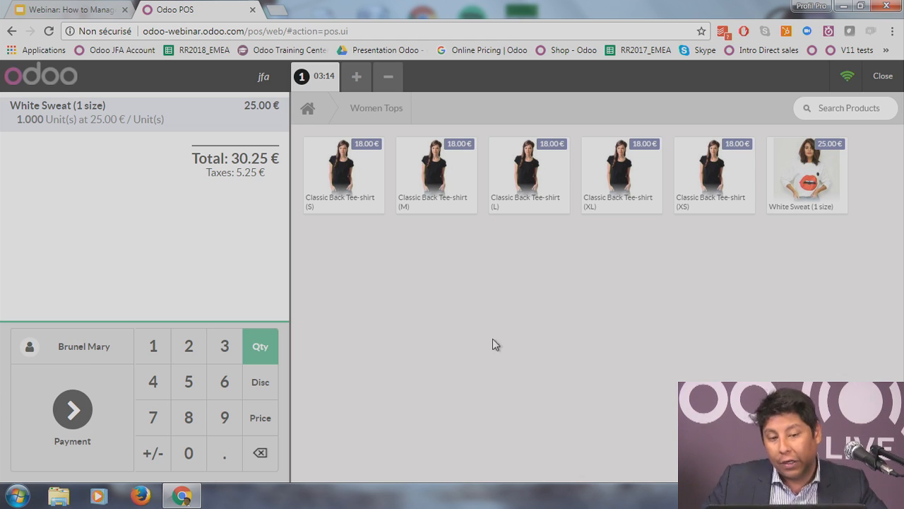
# Step: Start a second order containing a single Bow tie
pyautogui.click(354, 82)
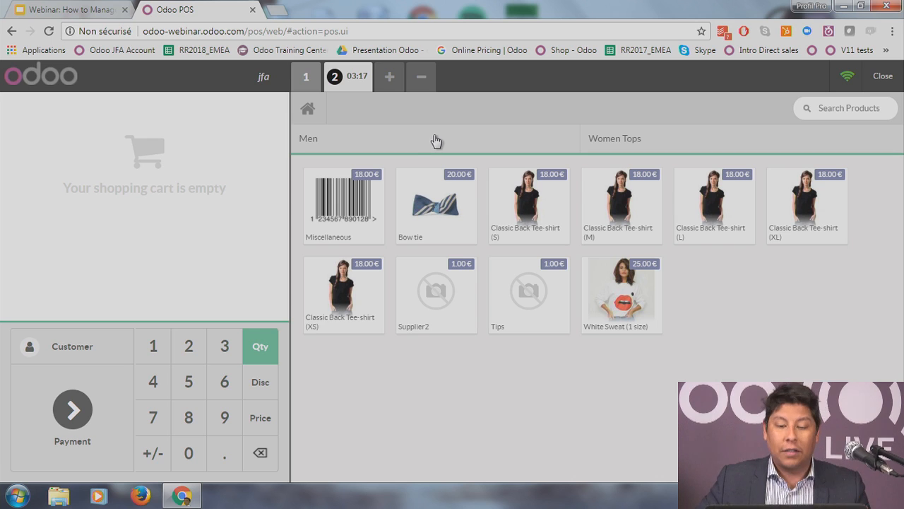
pyautogui.click(452, 218)
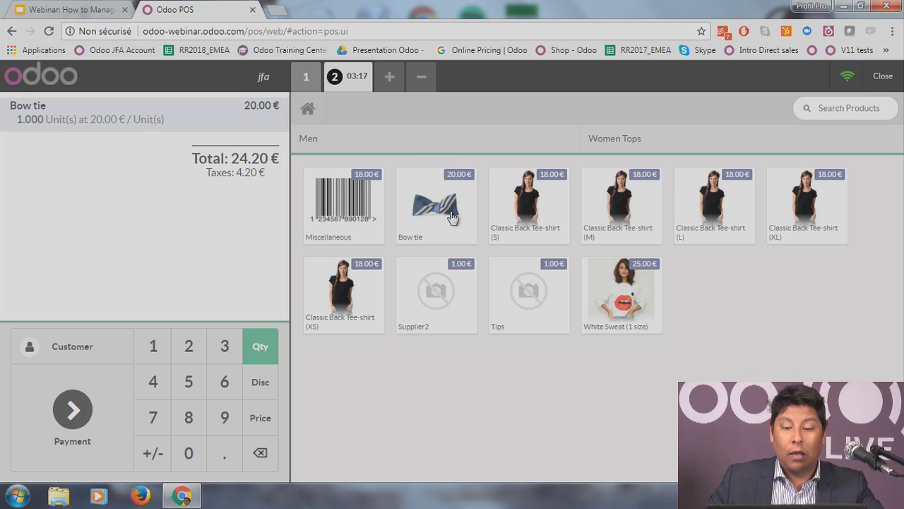
pyautogui.click(439, 217)
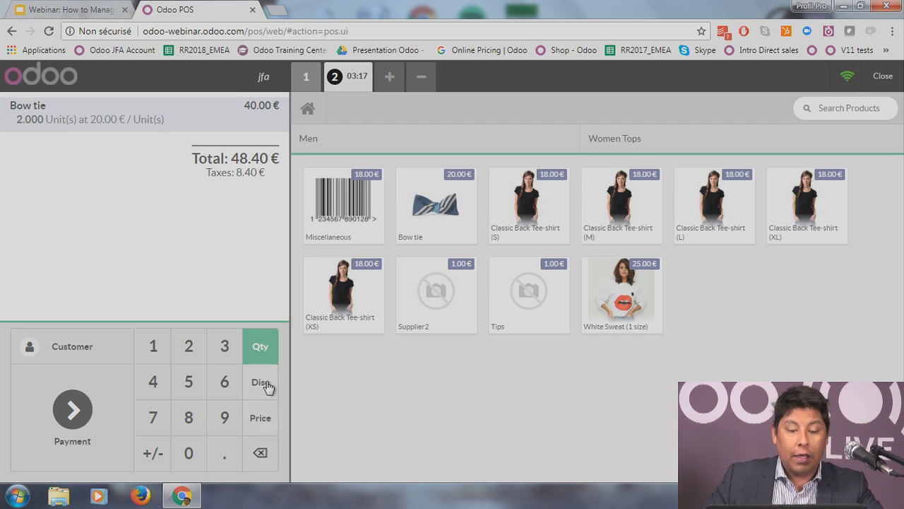
pyautogui.click(260, 455)
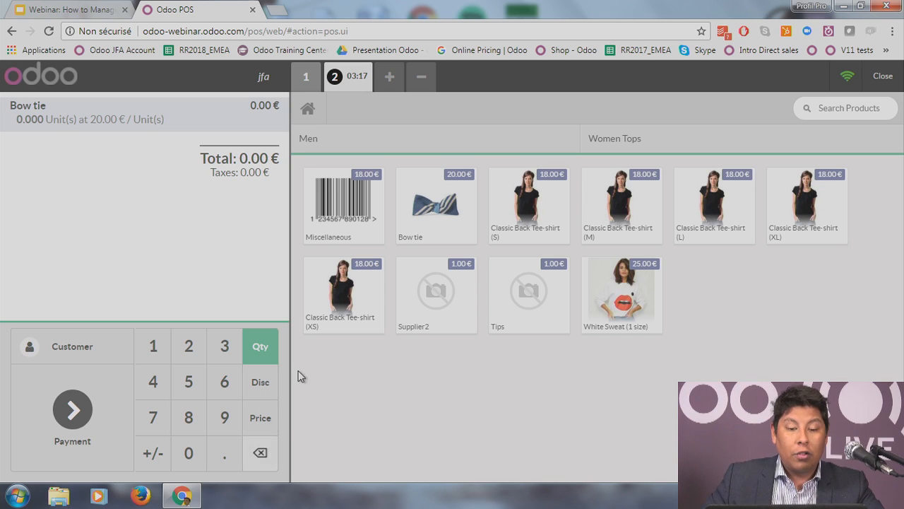
pyautogui.click(424, 214)
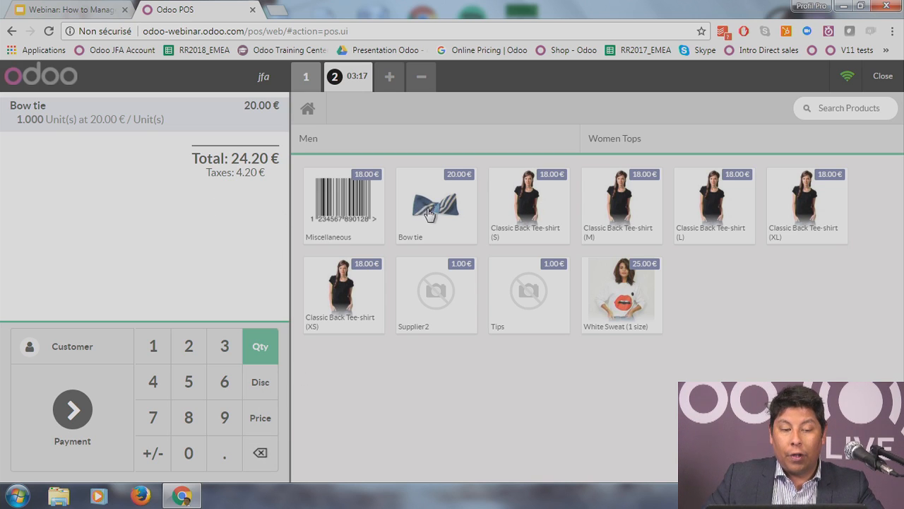
pyautogui.click(435, 206)
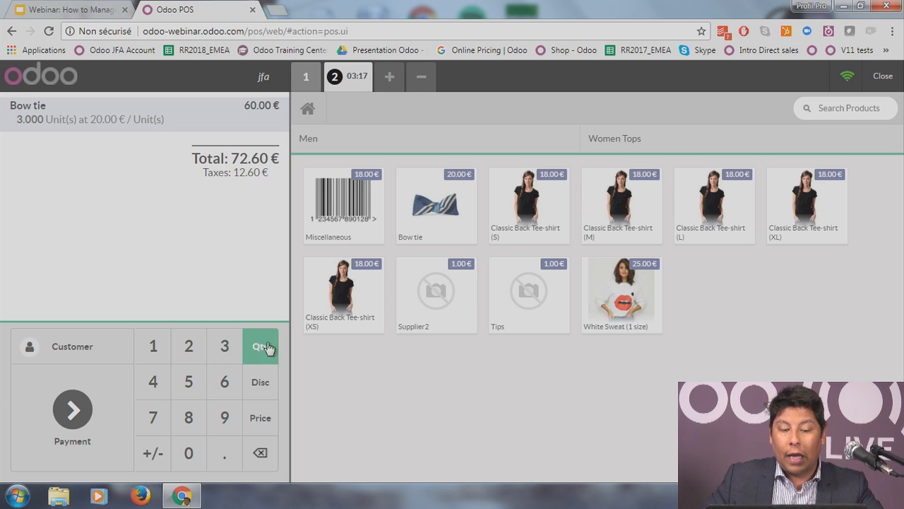
pyautogui.click(154, 348)
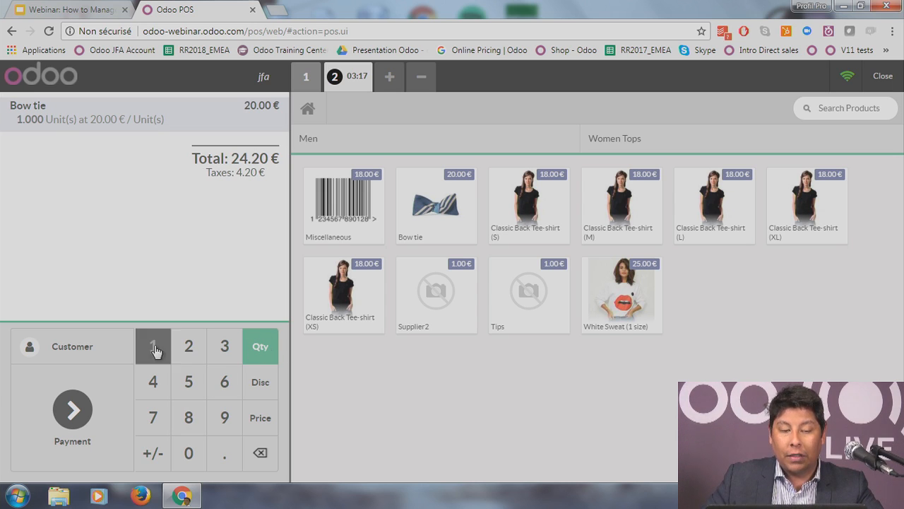
# Step: Try the Disc, Price and Qty keypad modes, then proceed to payment for 24.20 €
pyautogui.click(267, 389)
pyautogui.click(261, 417)
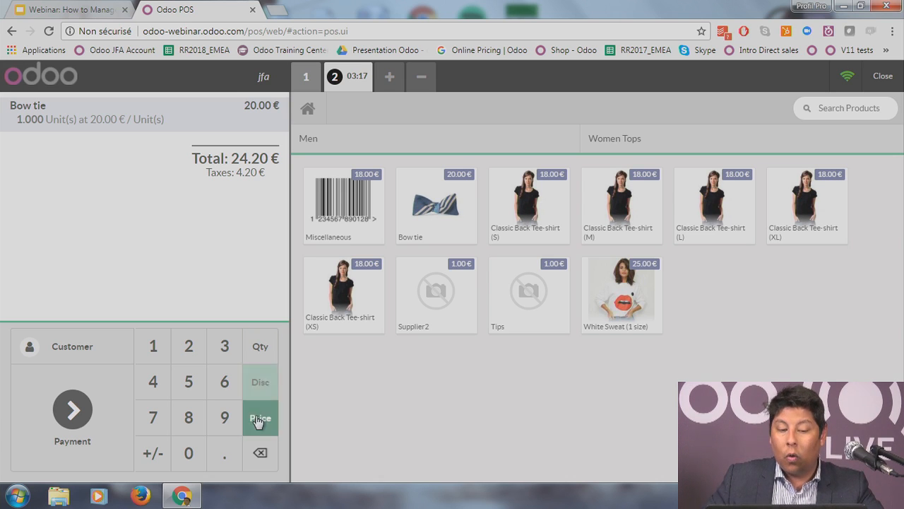
pyautogui.click(267, 351)
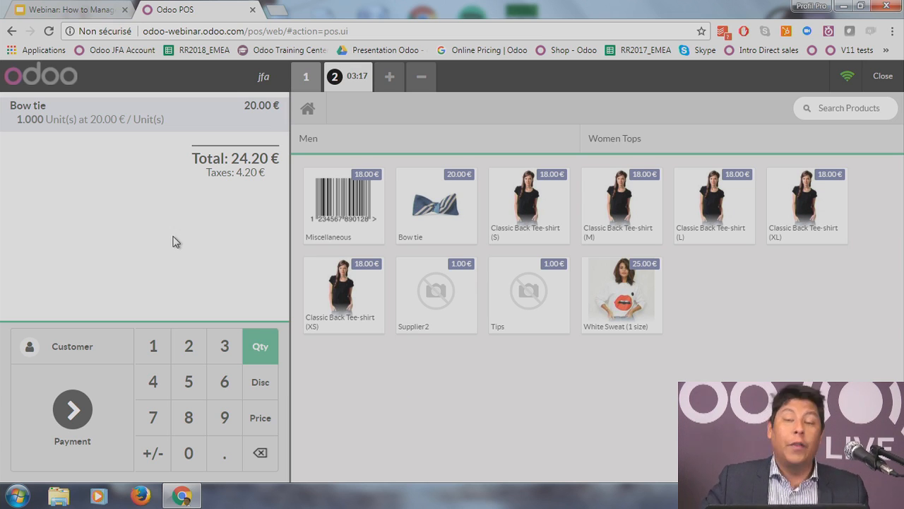
pyautogui.click(100, 341)
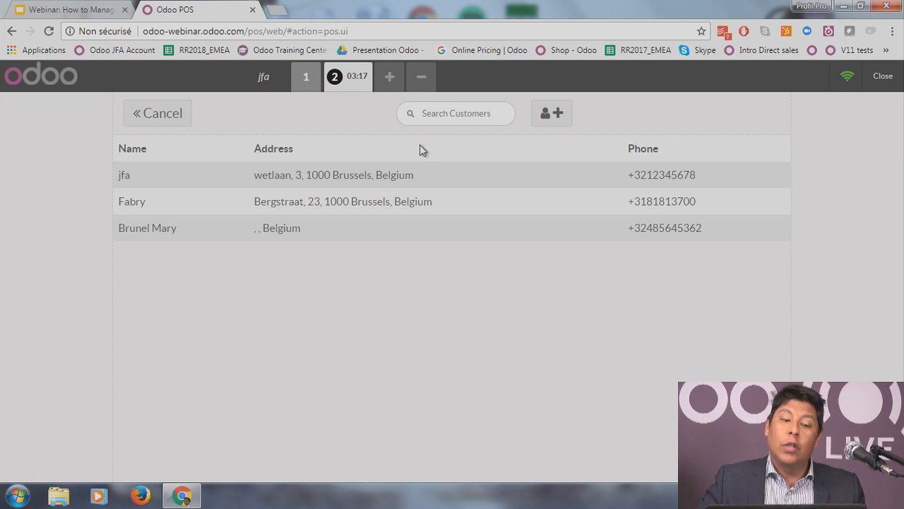
pyautogui.click(185, 120)
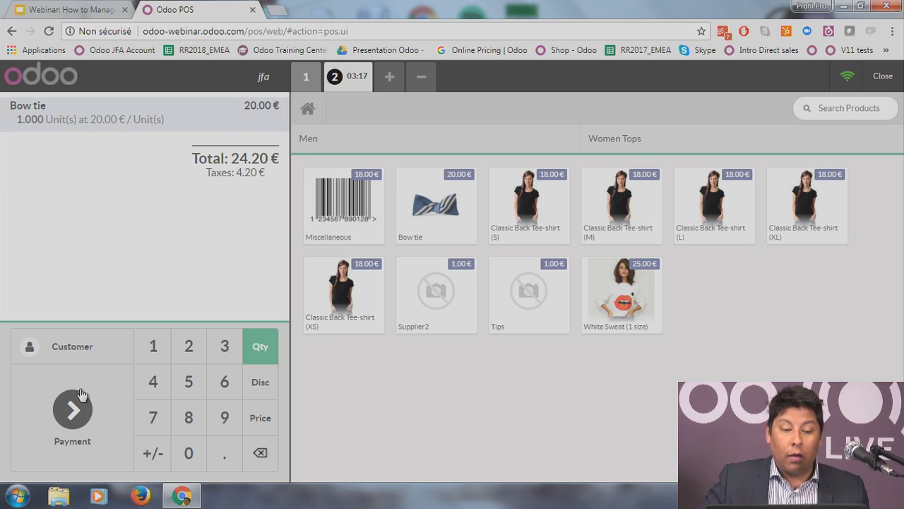
pyautogui.click(64, 436)
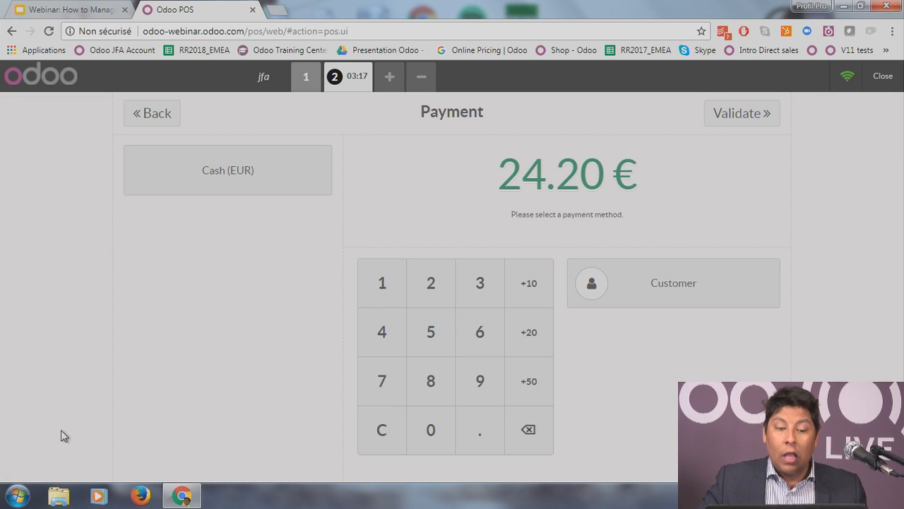
# Step: Pay the Bow tie order with 30.00 € cash (5.80 € change) and return to the first order
pyautogui.click(259, 181)
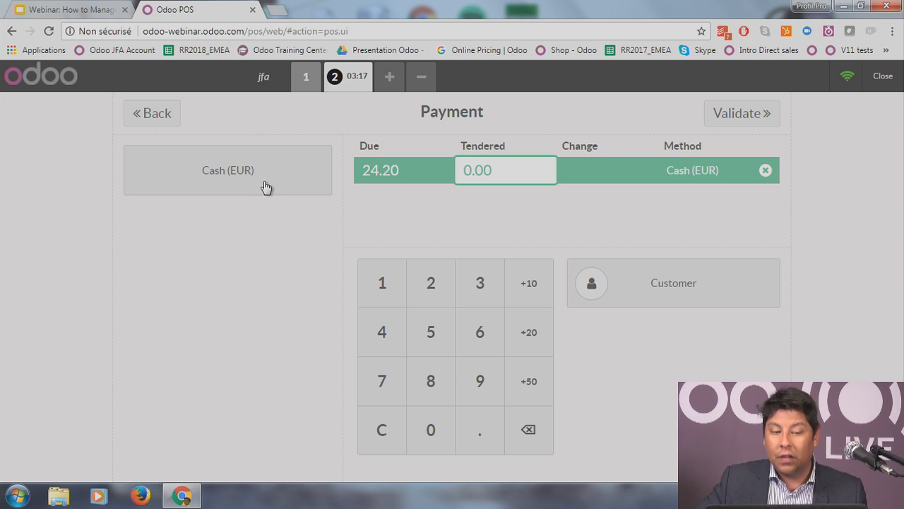
pyautogui.click(480, 290)
pyautogui.click(429, 444)
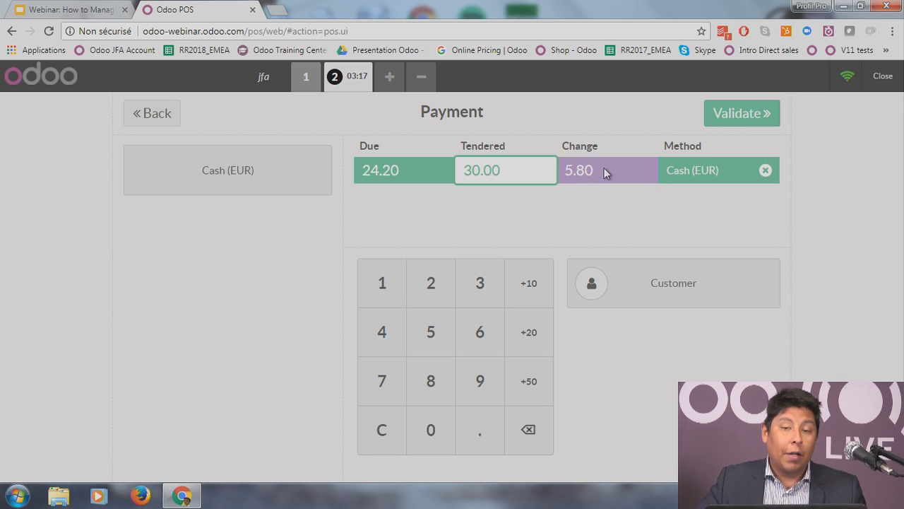
pyautogui.click(756, 125)
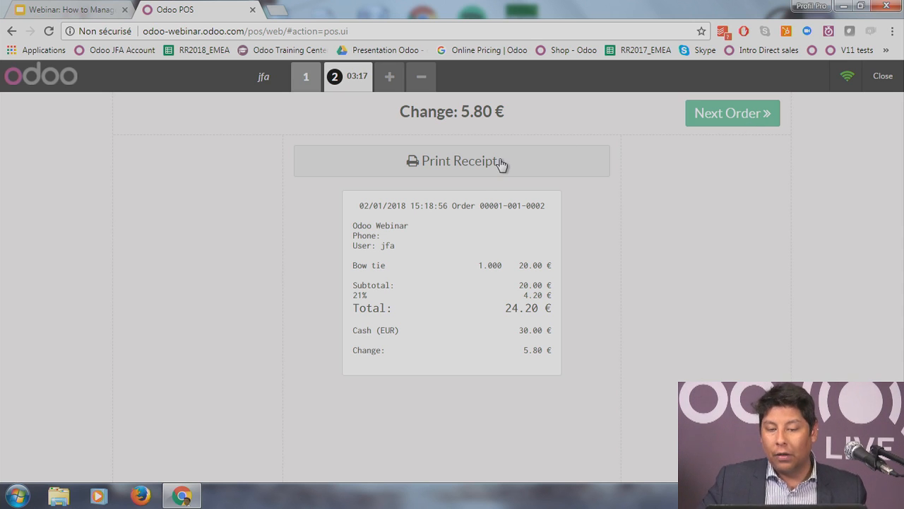
pyautogui.click(713, 123)
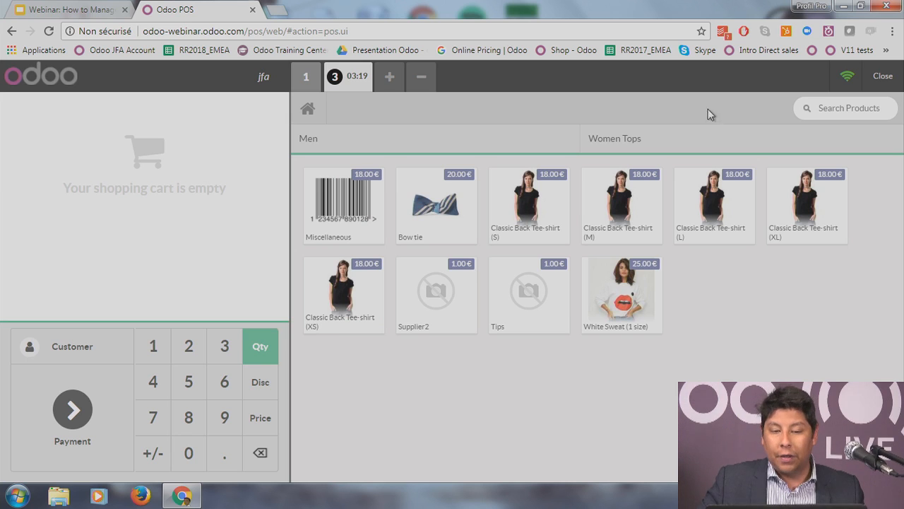
pyautogui.click(305, 78)
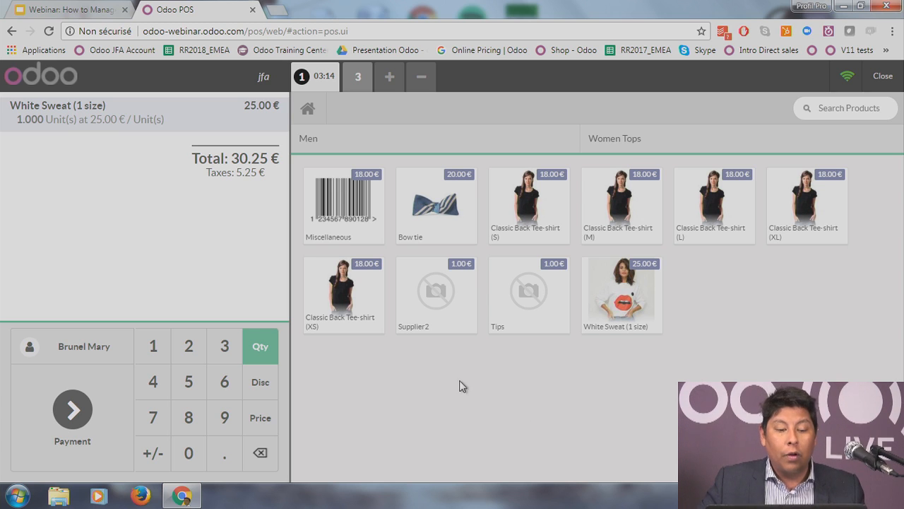
# Step: Pay the White Sweat order with exactly 30.25 € cash, then start the next order
pyautogui.click(79, 413)
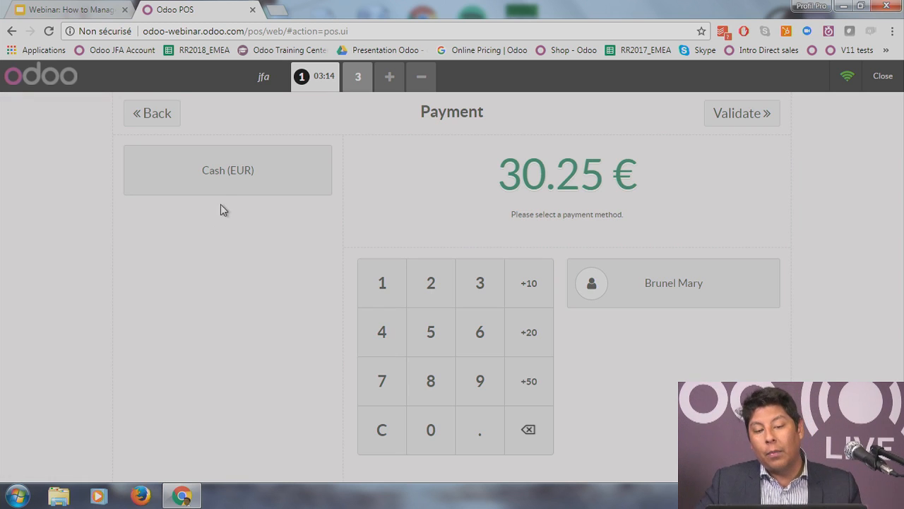
pyautogui.click(226, 176)
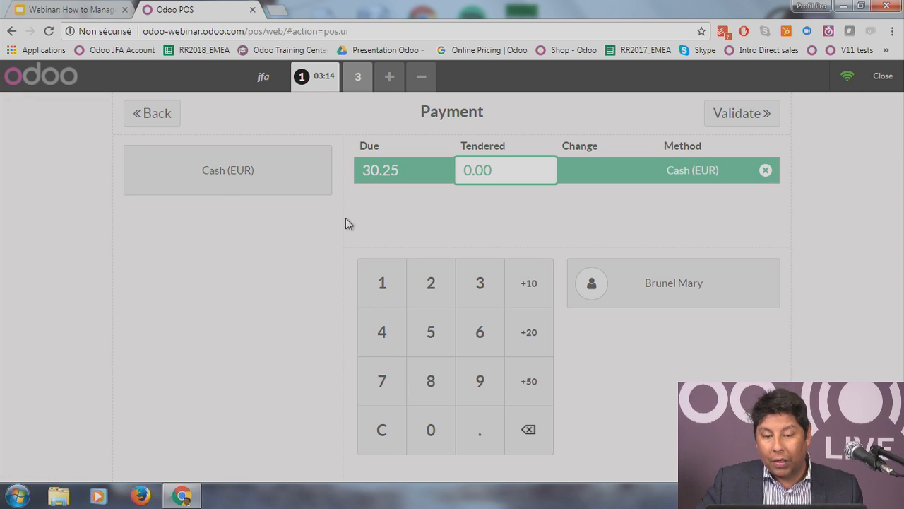
pyautogui.click(484, 290)
pyautogui.click(447, 432)
pyautogui.click(466, 435)
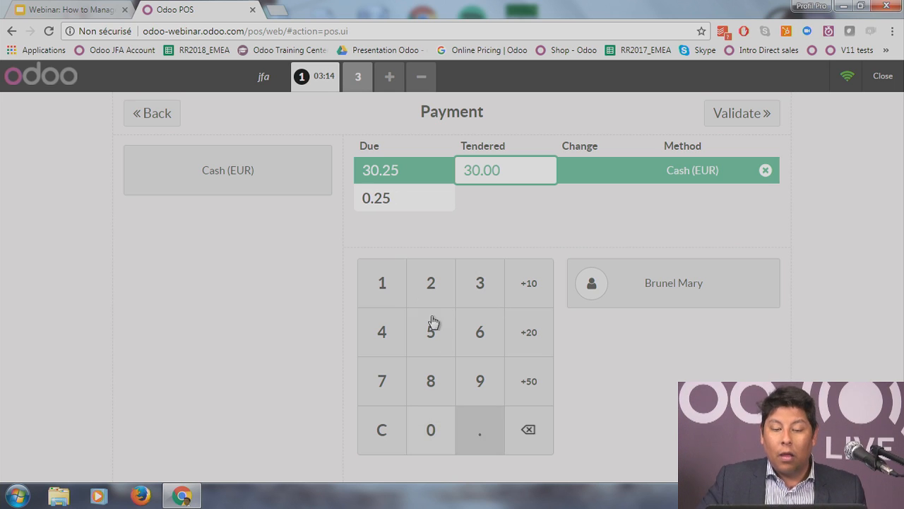
pyautogui.click(426, 297)
pyautogui.click(427, 326)
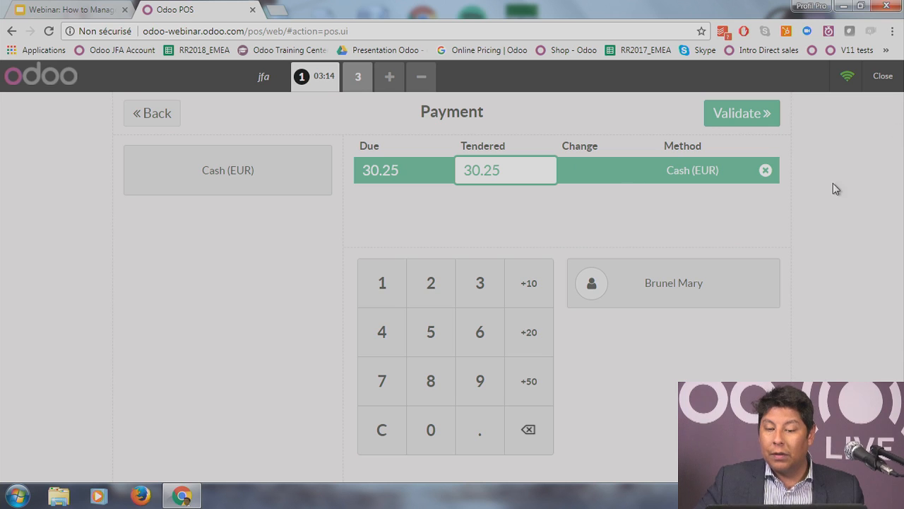
pyautogui.click(766, 115)
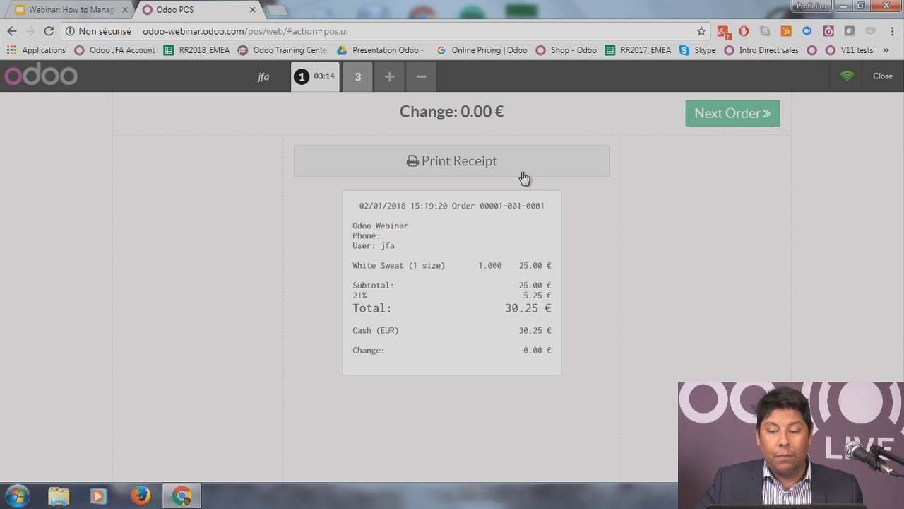
pyautogui.click(738, 120)
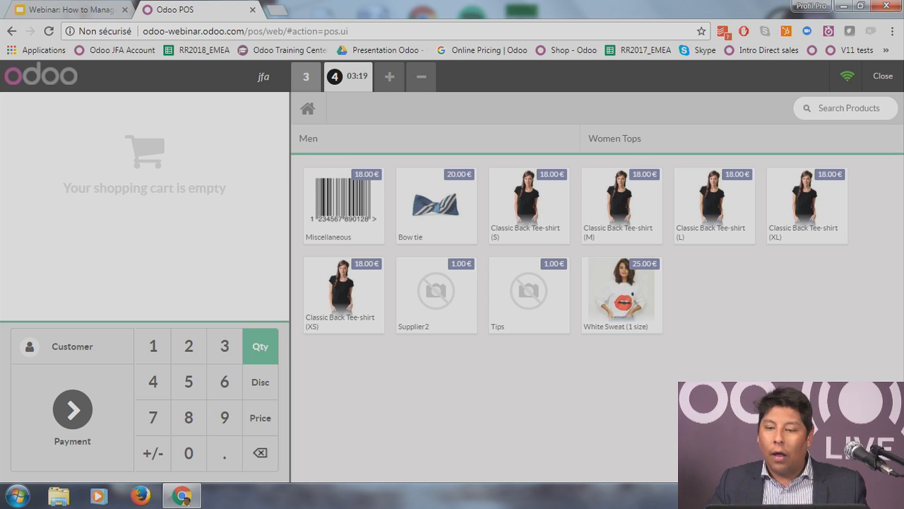
# Step: Close and post session POS/2018/02/01/01, leaving Main shown as Unused on the dashboard
pyautogui.click(882, 84)
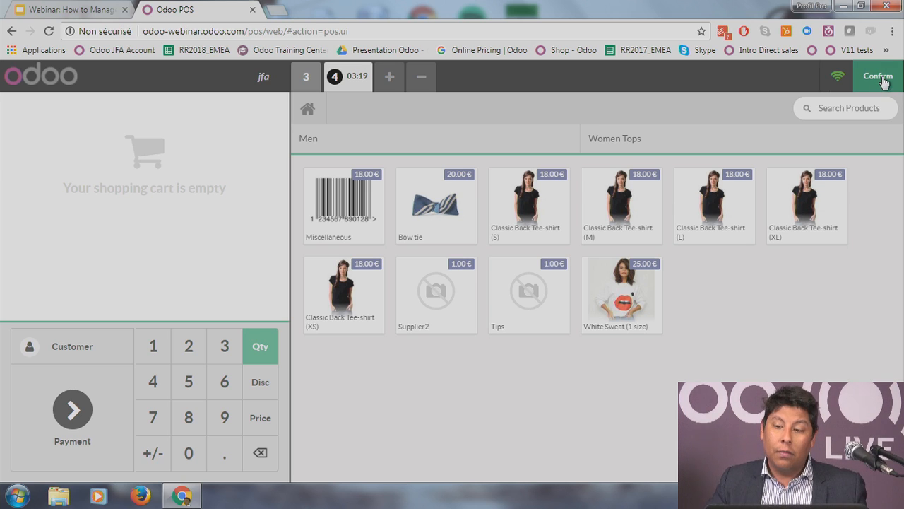
pyautogui.click(882, 82)
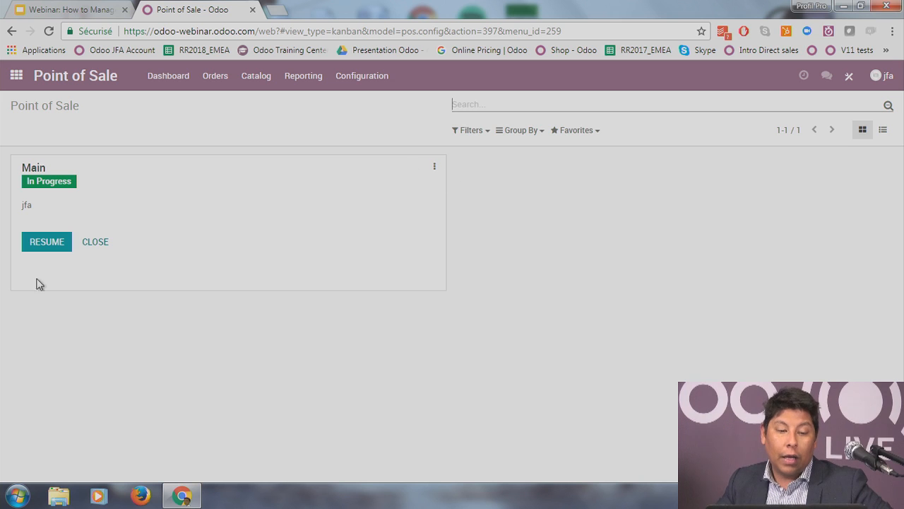
pyautogui.click(105, 248)
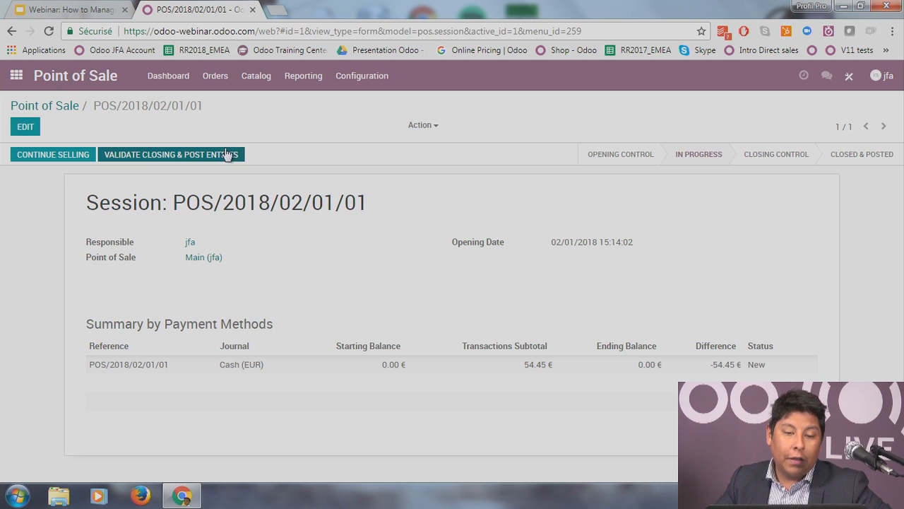
pyautogui.click(167, 154)
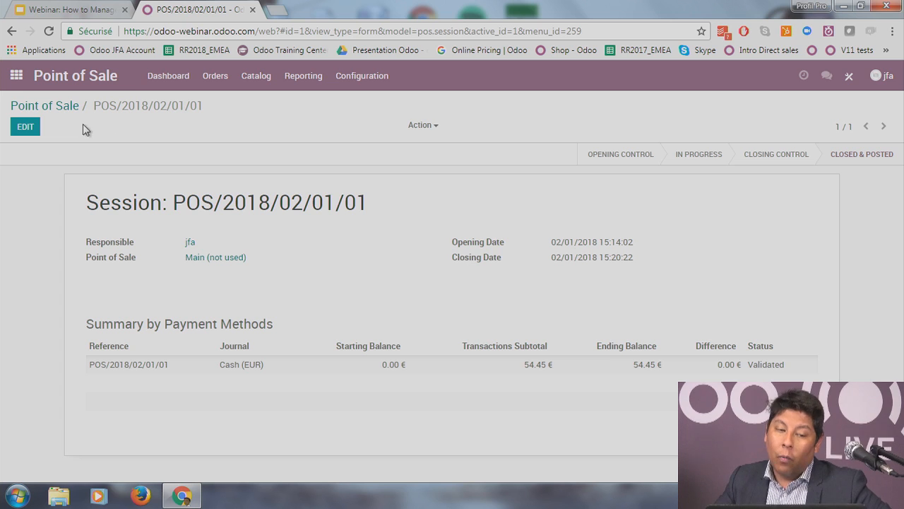
pyautogui.click(69, 107)
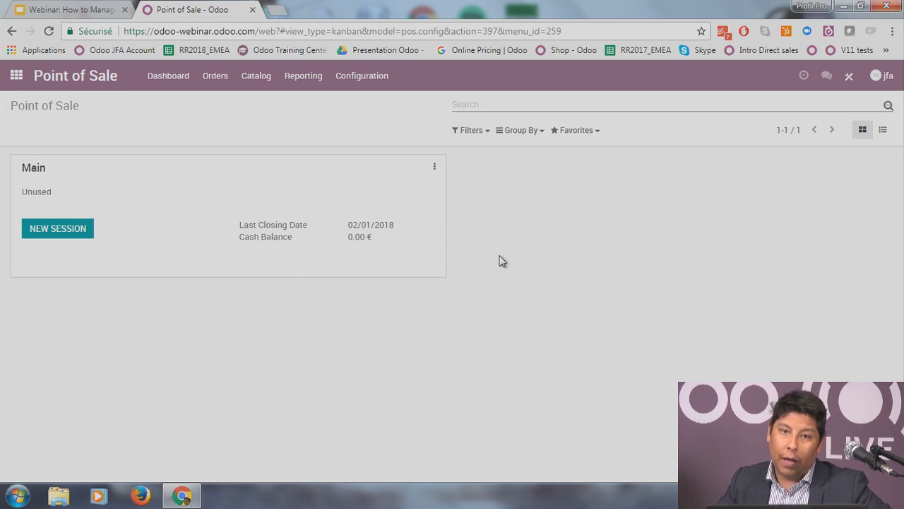
# Step: Show Orders Analysis as a pivot of Product Quantity and Total Price, grouping All by Customer
pyautogui.click(316, 84)
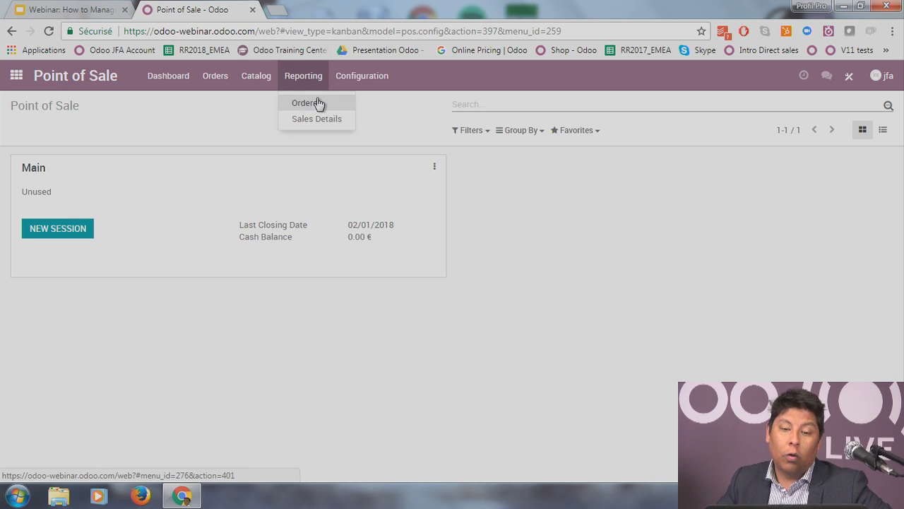
pyautogui.click(327, 104)
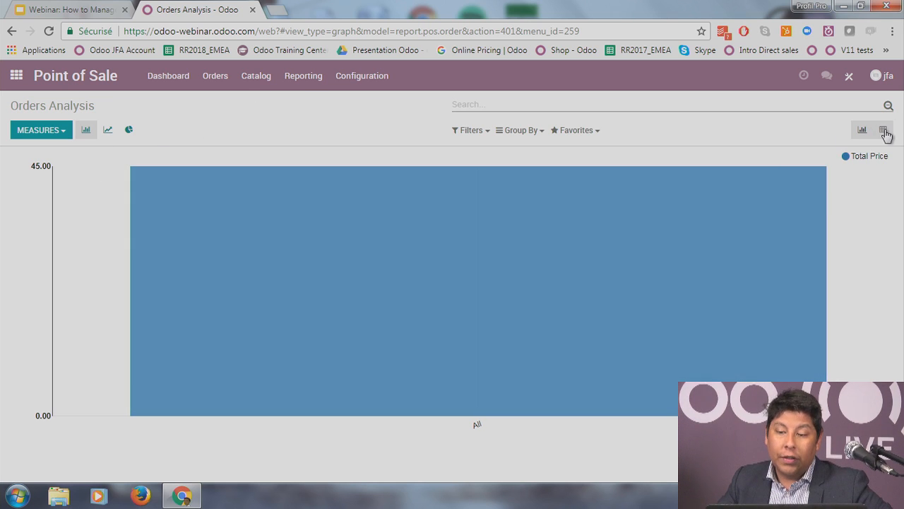
pyautogui.click(883, 132)
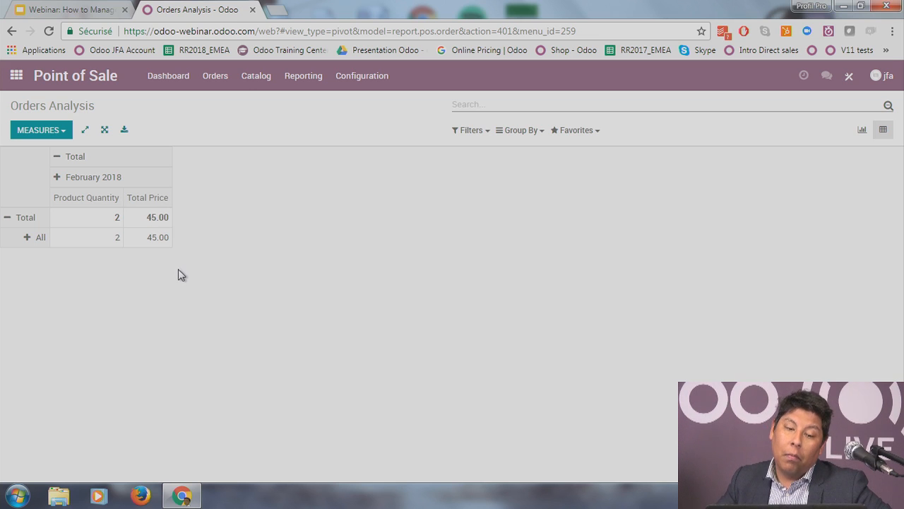
pyautogui.click(61, 180)
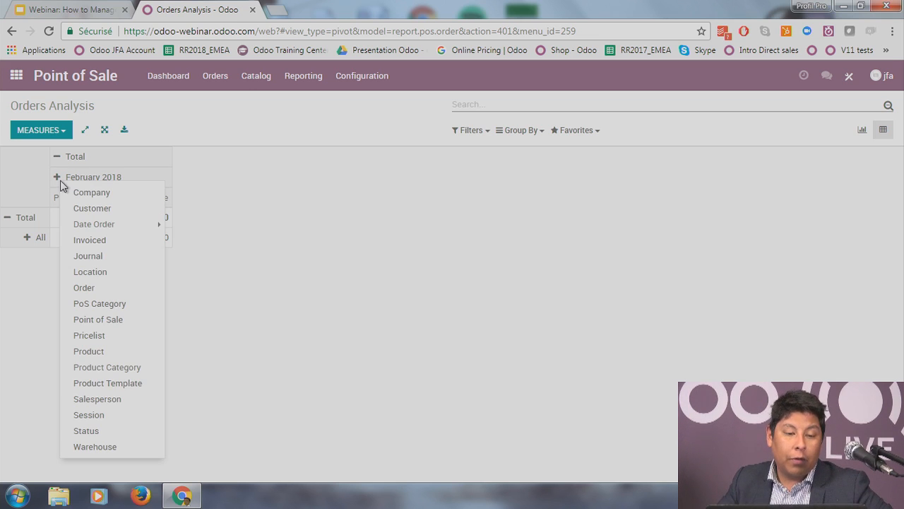
pyautogui.click(44, 131)
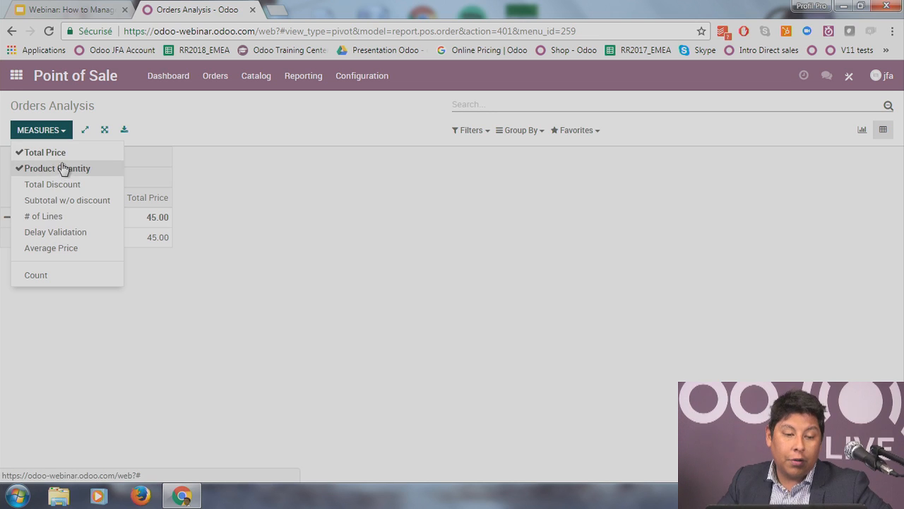
pyautogui.click(306, 274)
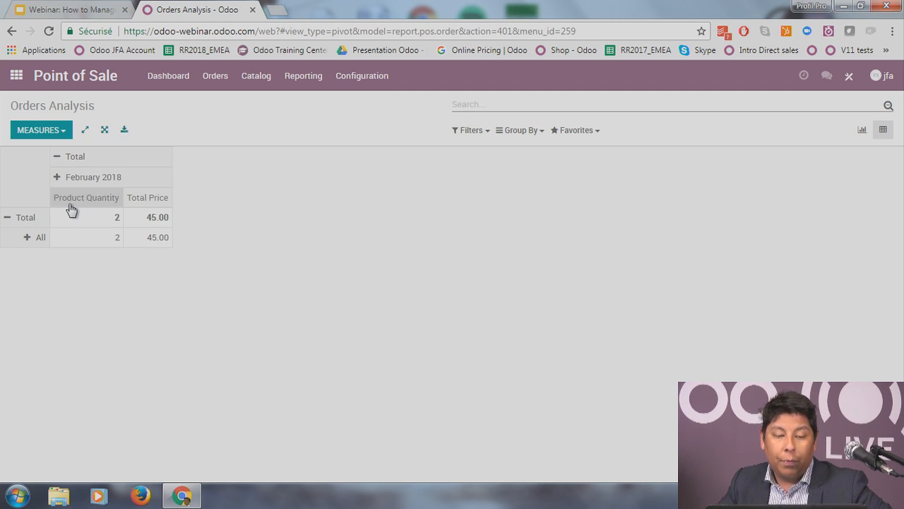
pyautogui.click(30, 238)
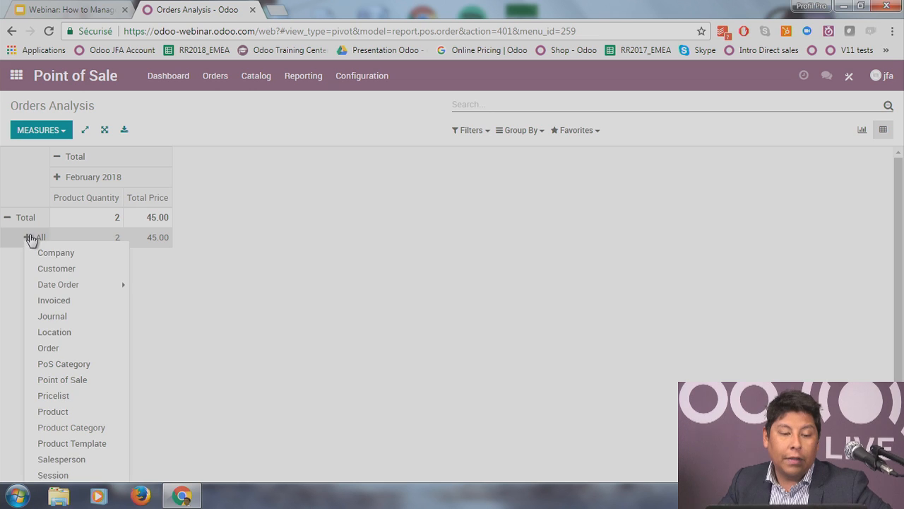
pyautogui.click(57, 270)
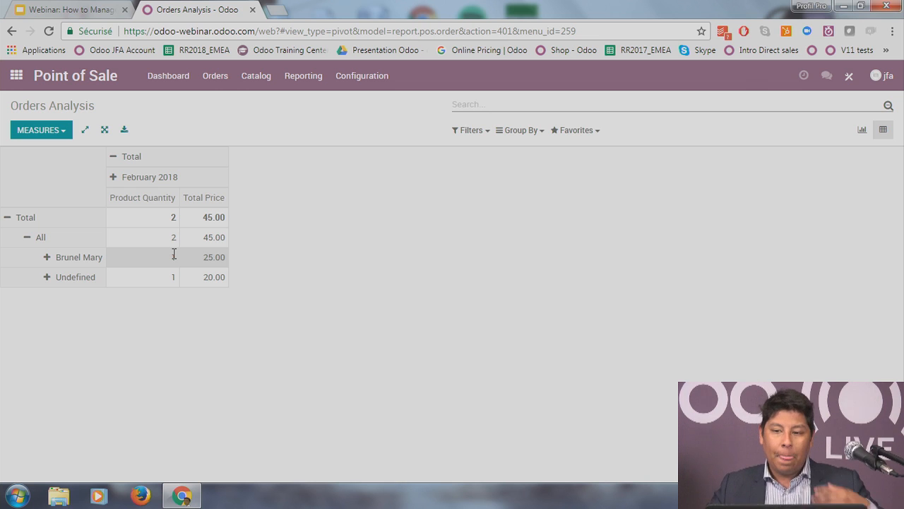
# Step: Set the Sales Details start date to 01/31/2018 and print the report
pyautogui.click(301, 76)
pyautogui.click(314, 121)
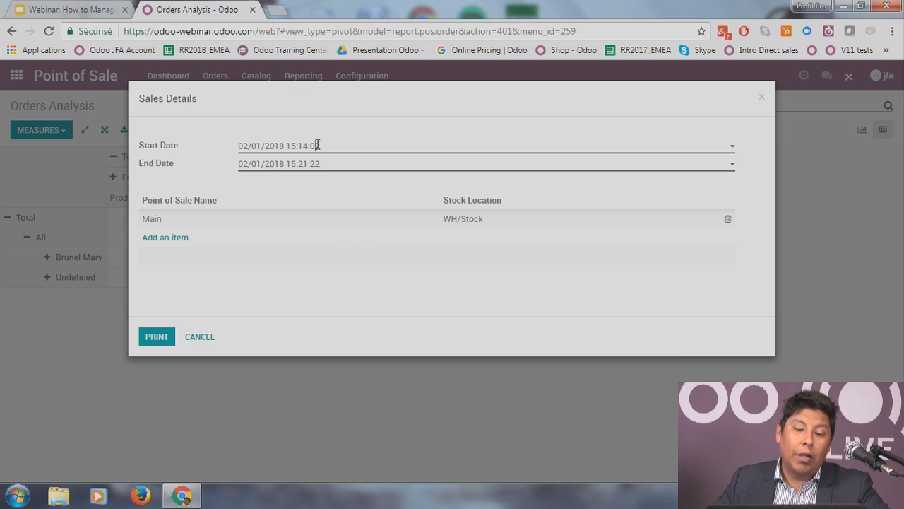
pyautogui.click(317, 145)
pyautogui.click(339, 207)
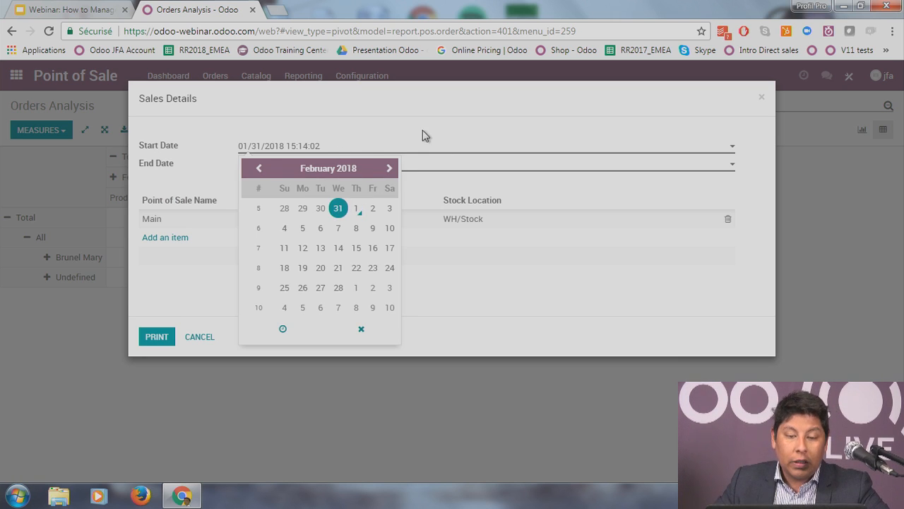
pyautogui.click(372, 157)
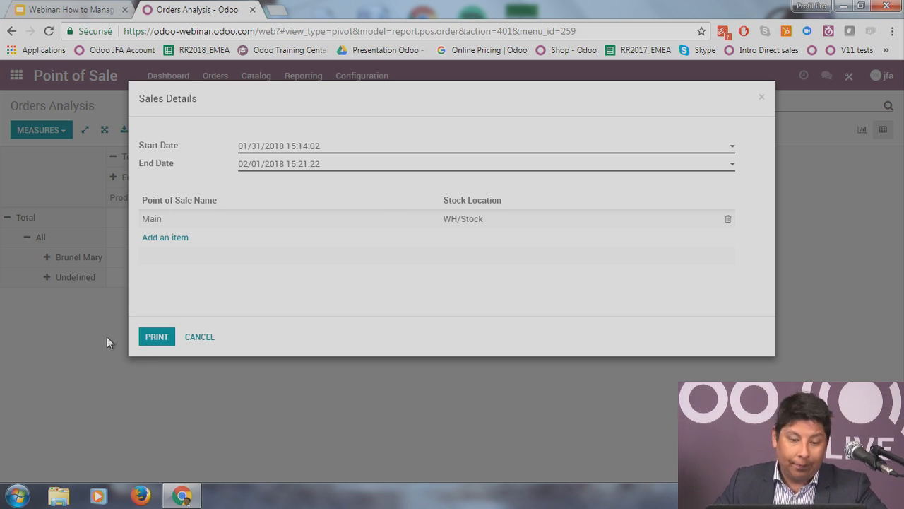
pyautogui.click(154, 343)
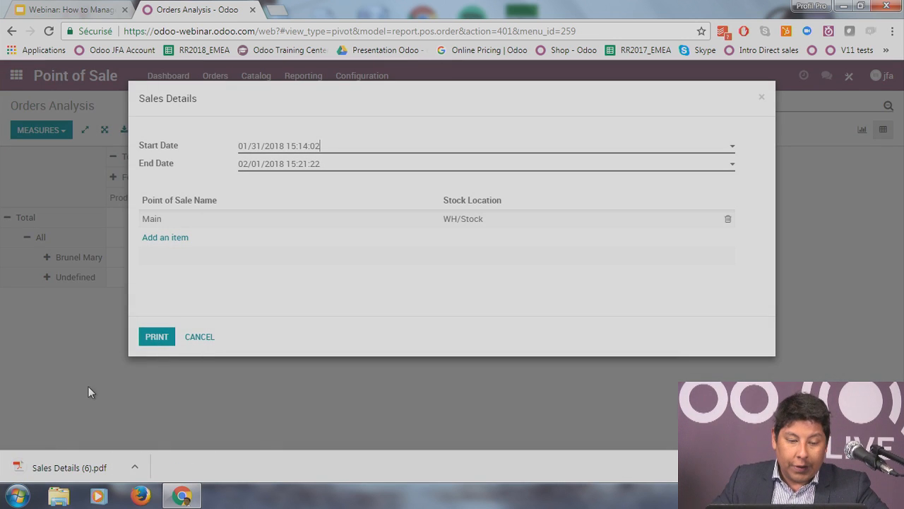
pyautogui.click(68, 466)
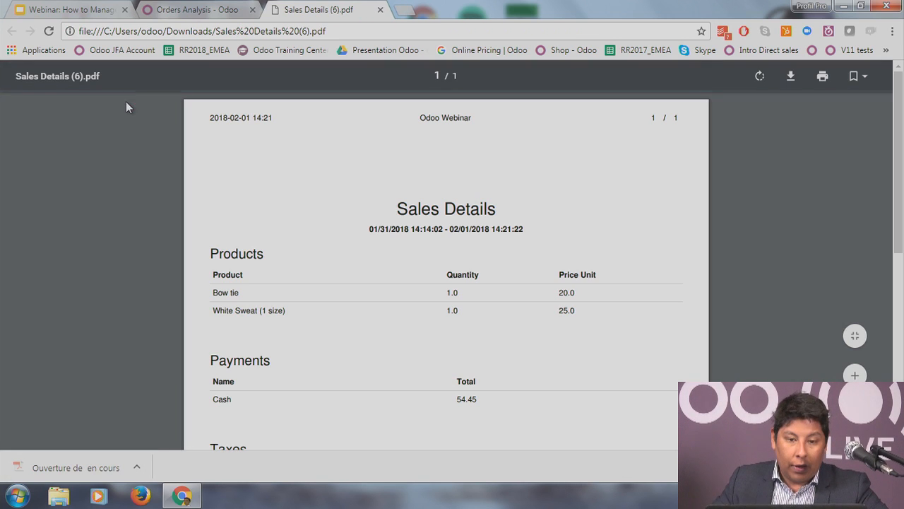
pyautogui.scroll(-1, 567, 284)
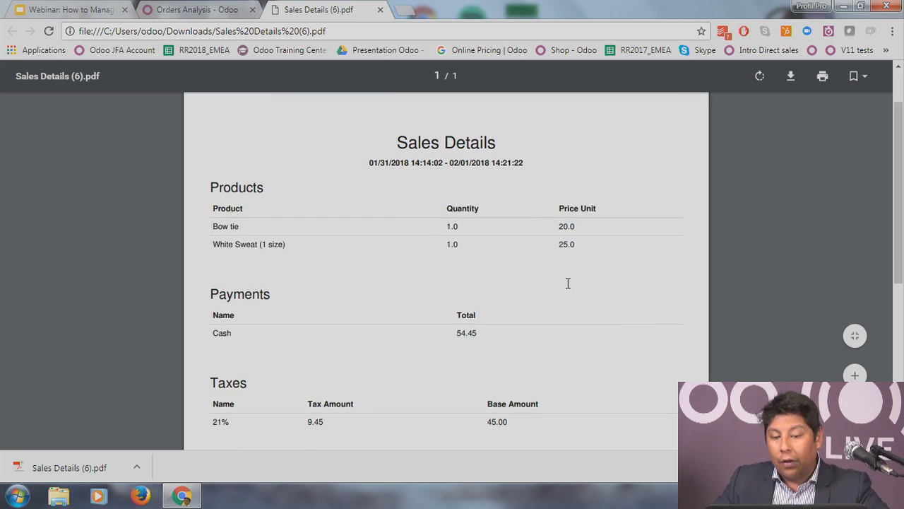
pyautogui.moveTo(369, 164); pyautogui.dragTo(405, 164)
pyautogui.click(365, 181)
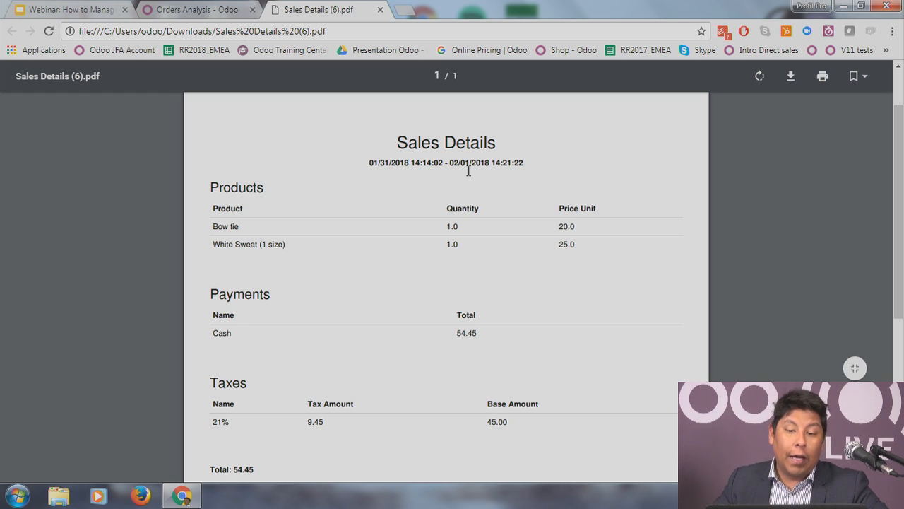
pyautogui.scroll(-1, 289, 247)
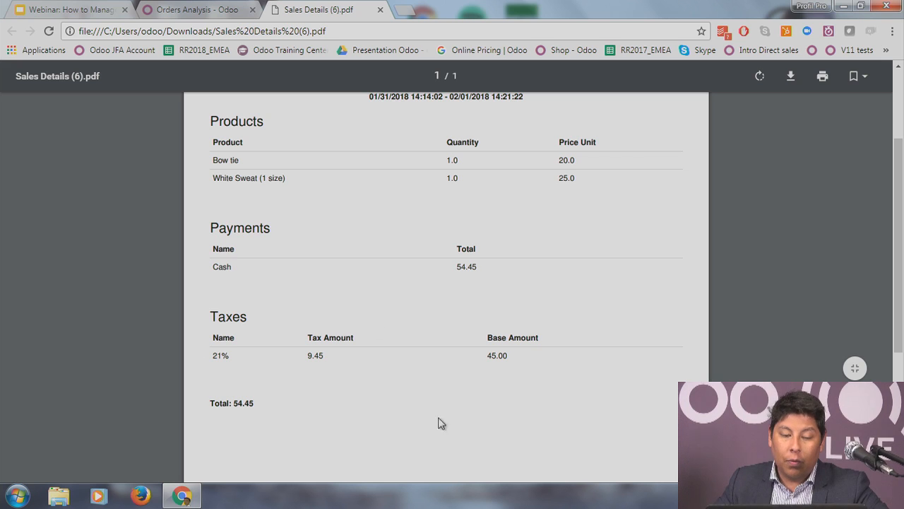
pyautogui.scroll(-2, 387, 326)
pyautogui.scroll(3, 387, 326)
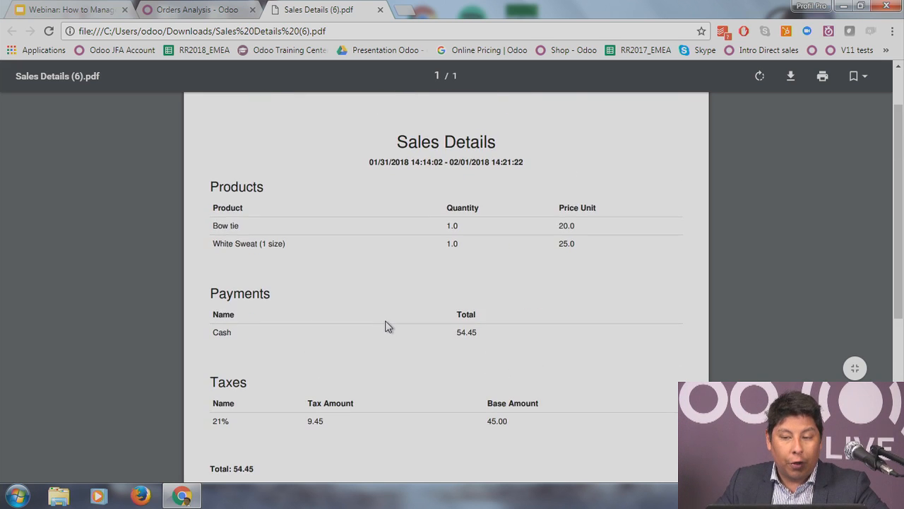
pyautogui.scroll(-1, 385, 323)
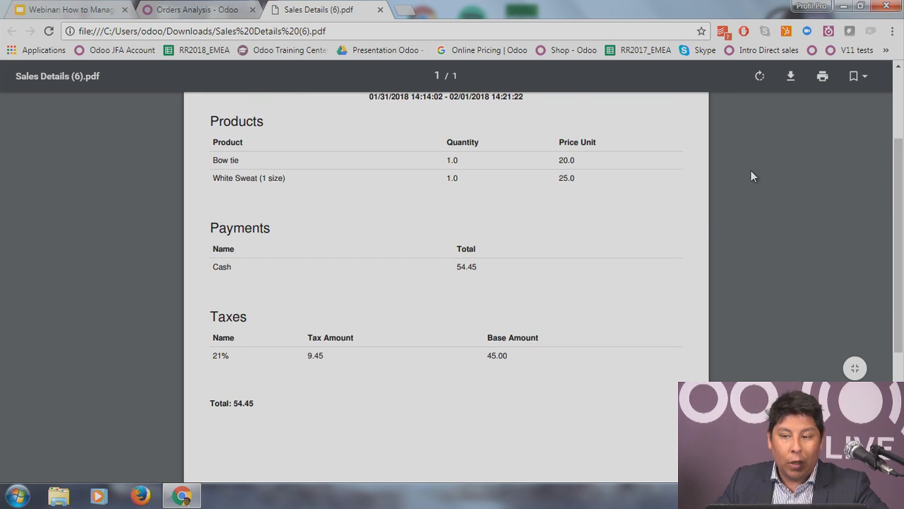
pyautogui.click(380, 9)
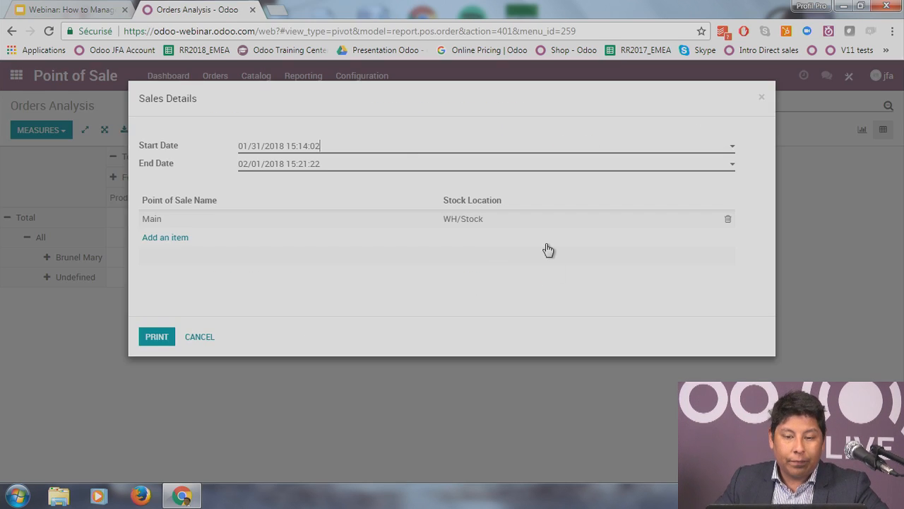
# Step: Cancel the Sales Details dialog and go to the Sales app's Quotations list
pyautogui.click(206, 338)
pyautogui.click(16, 76)
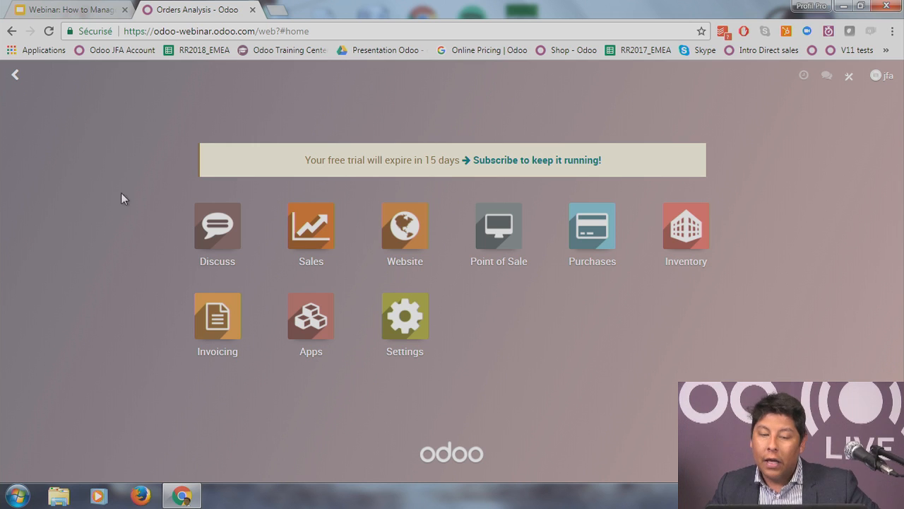
pyautogui.click(317, 221)
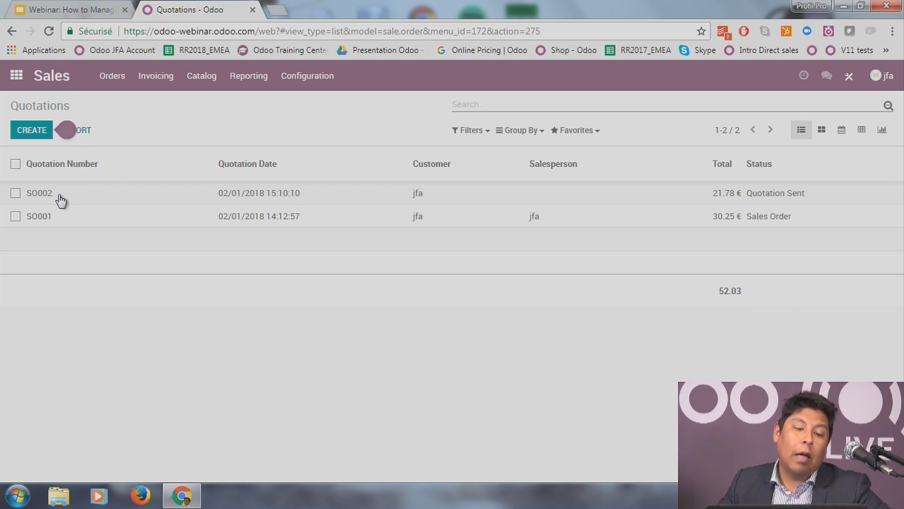
# Step: Open quotation SO002 and mark it as paid, confirming it as a sales order
pyautogui.click(103, 204)
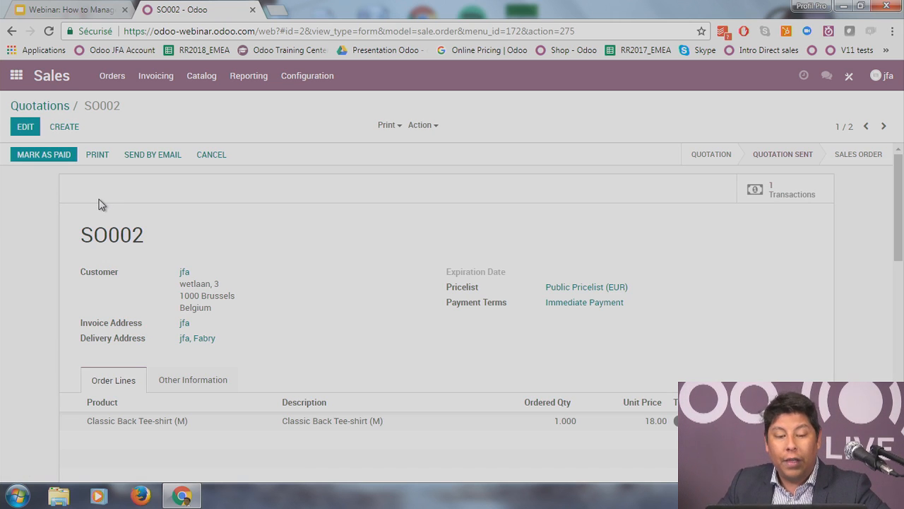
pyautogui.scroll(-1, 530, 300)
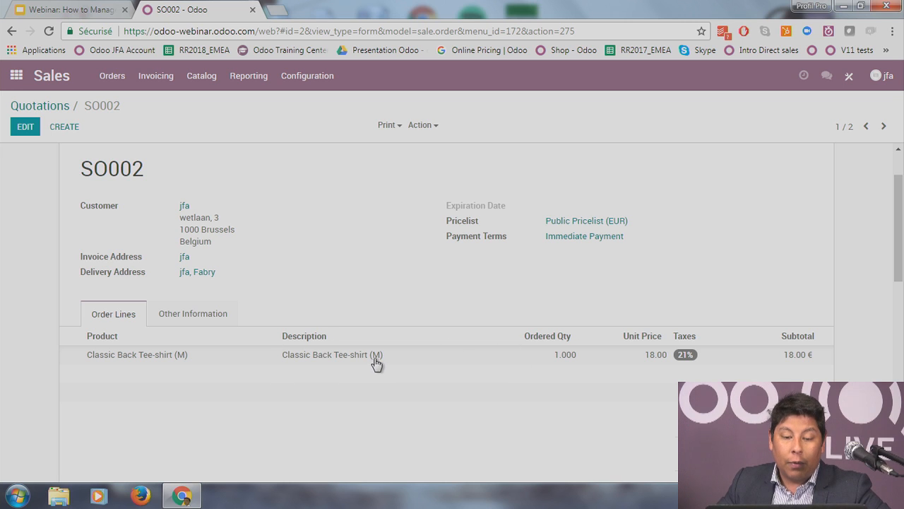
pyautogui.scroll(1, 376, 363)
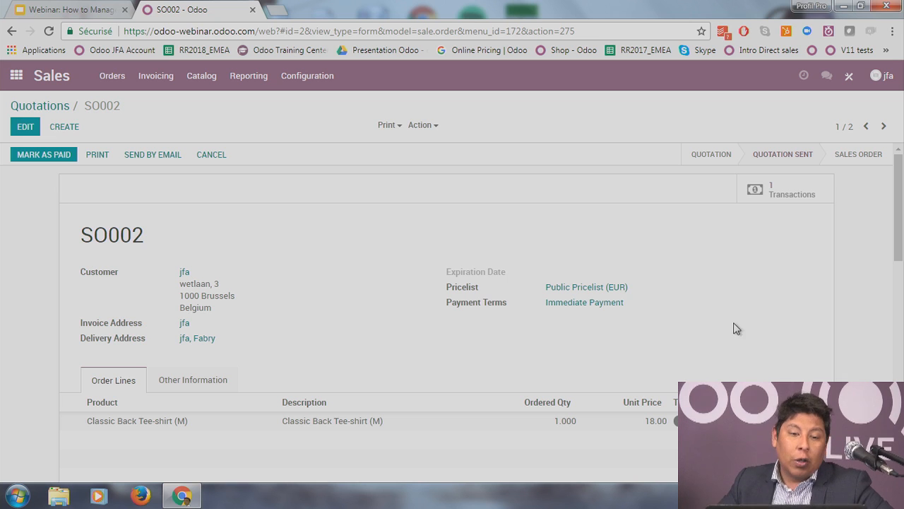
pyautogui.click(57, 161)
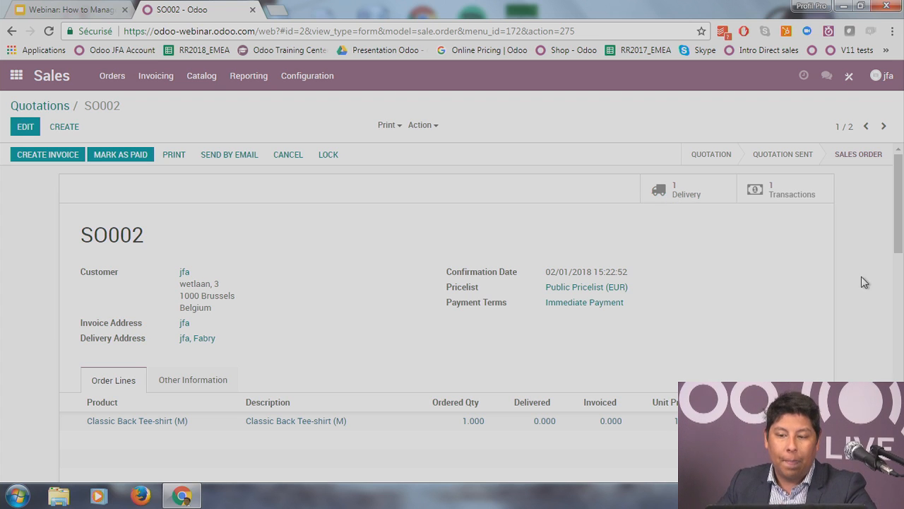
pyautogui.click(772, 194)
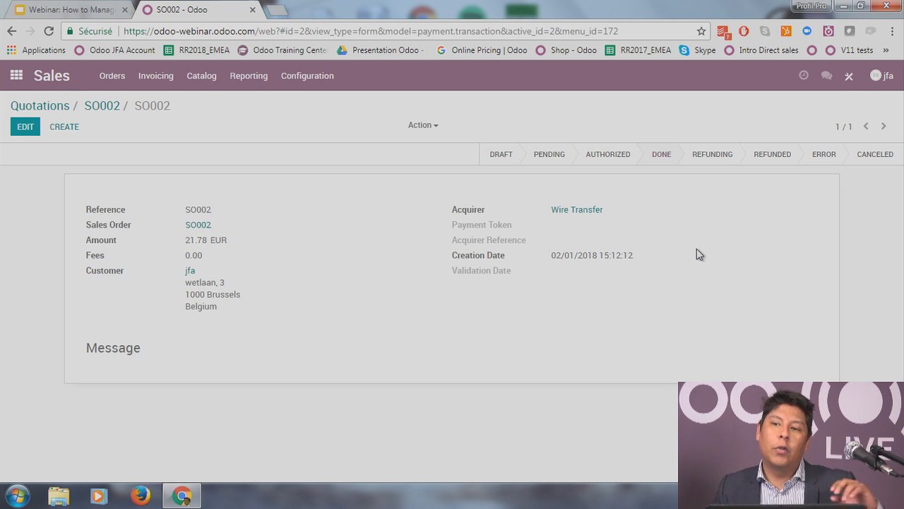
pyautogui.click(110, 108)
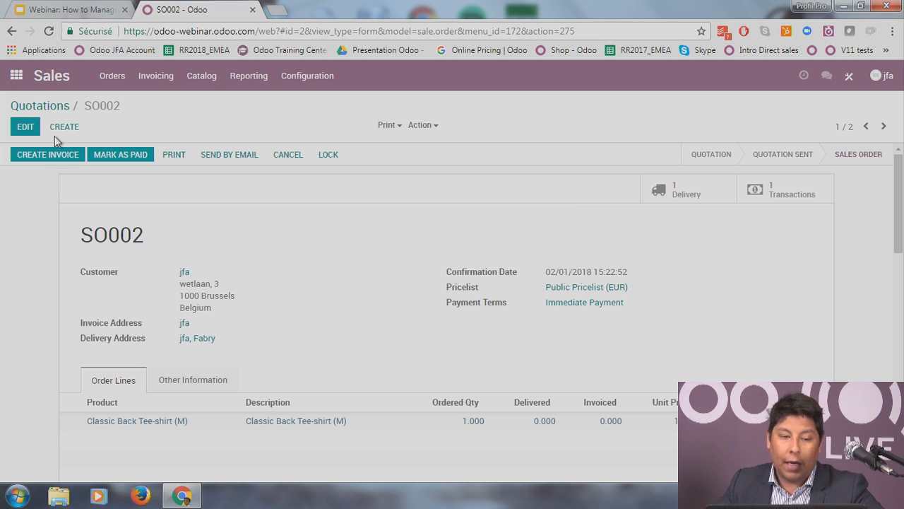
# Step: Create a draft invoice for SO002's Classic Back Tee-shirt (M) at 18.00 € and start editing it
pyautogui.click(50, 155)
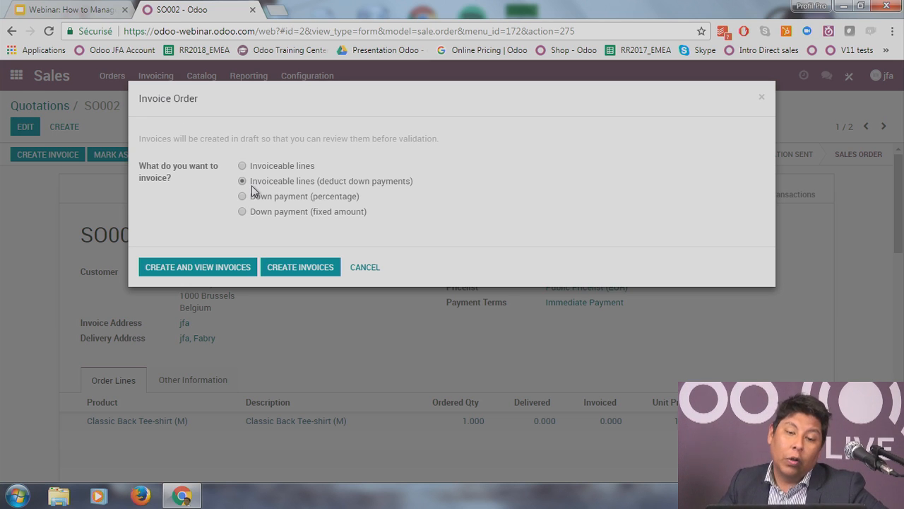
pyautogui.click(212, 267)
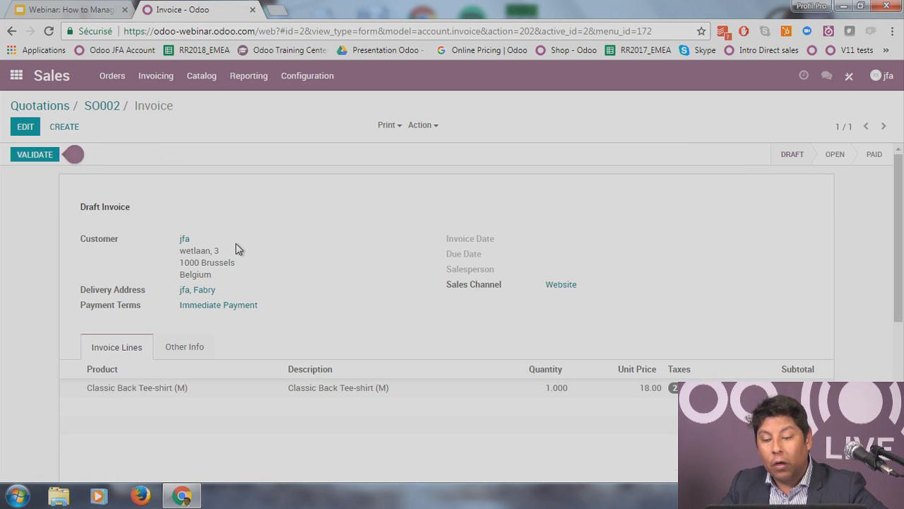
pyautogui.scroll(-1, 344, 269)
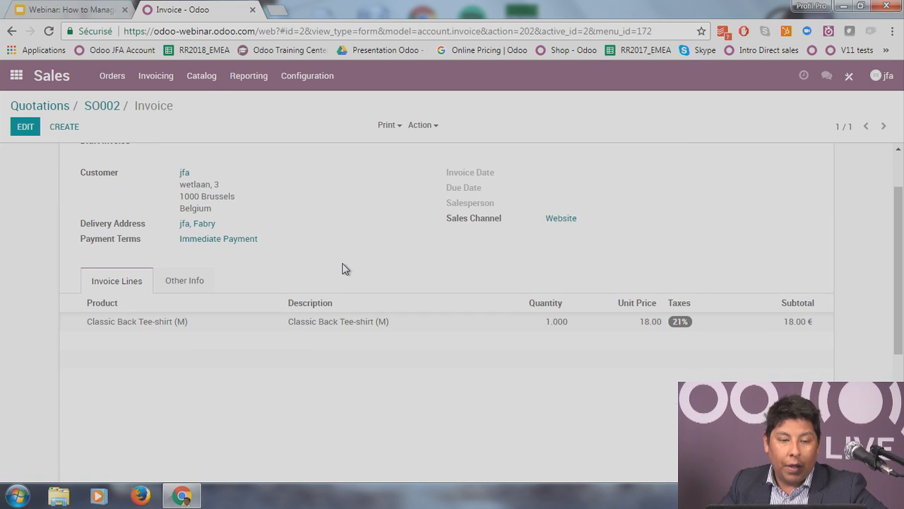
pyautogui.scroll(1, 344, 268)
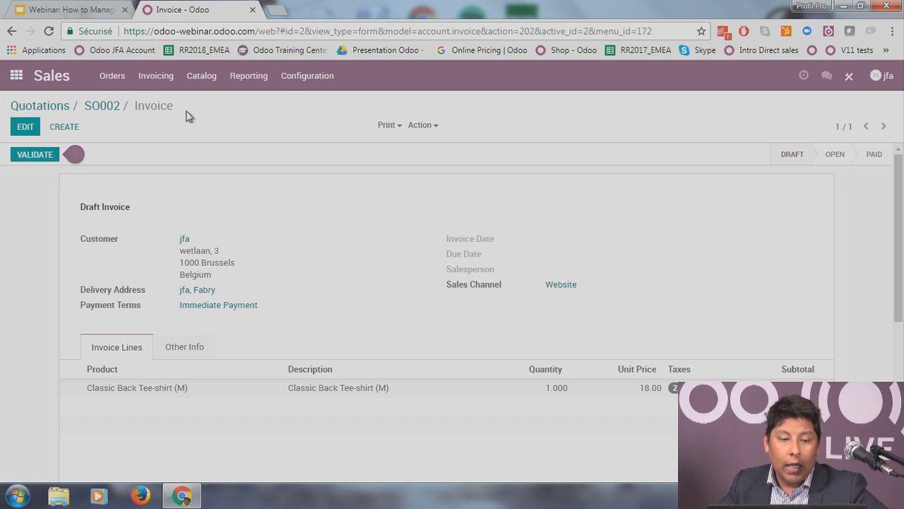
pyautogui.scroll(-1, 63, 317)
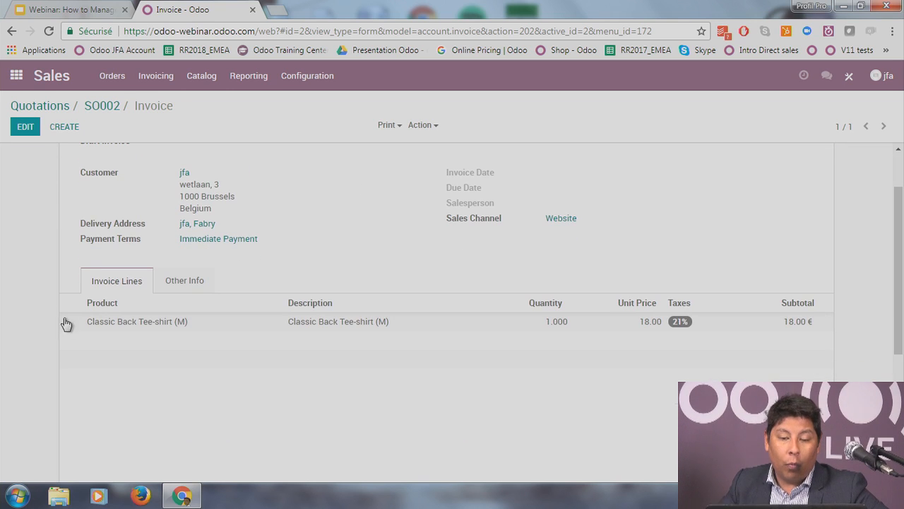
pyautogui.scroll(1, 224, 361)
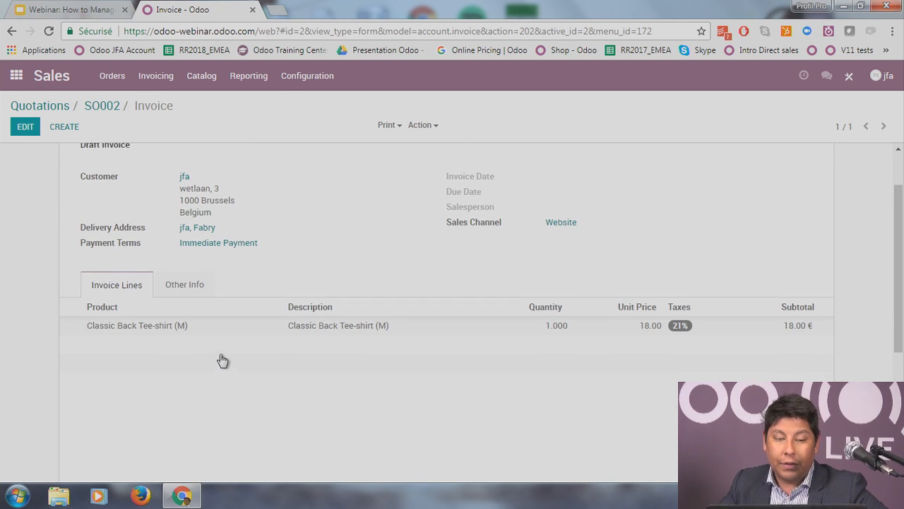
pyautogui.click(25, 129)
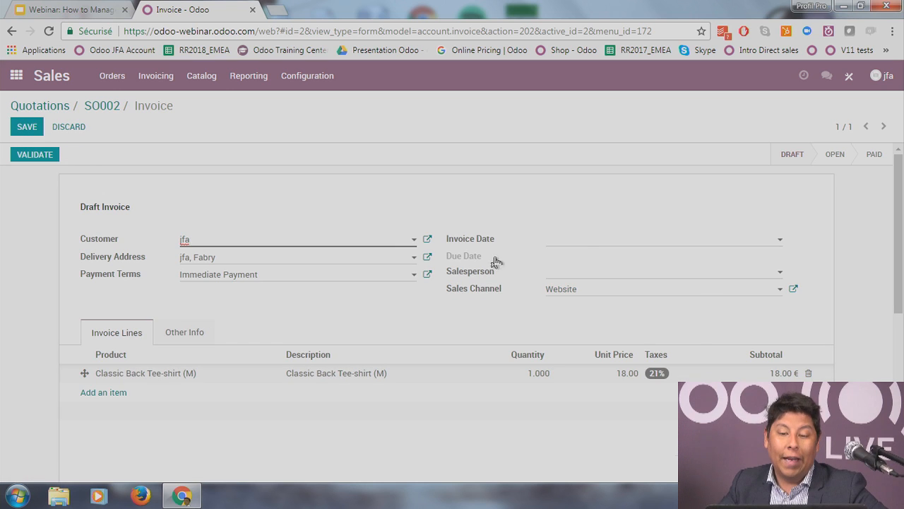
# Step: Date the SO002 invoice 02/01/2018, assign a salesperson, save, and validate it
pyautogui.click(596, 237)
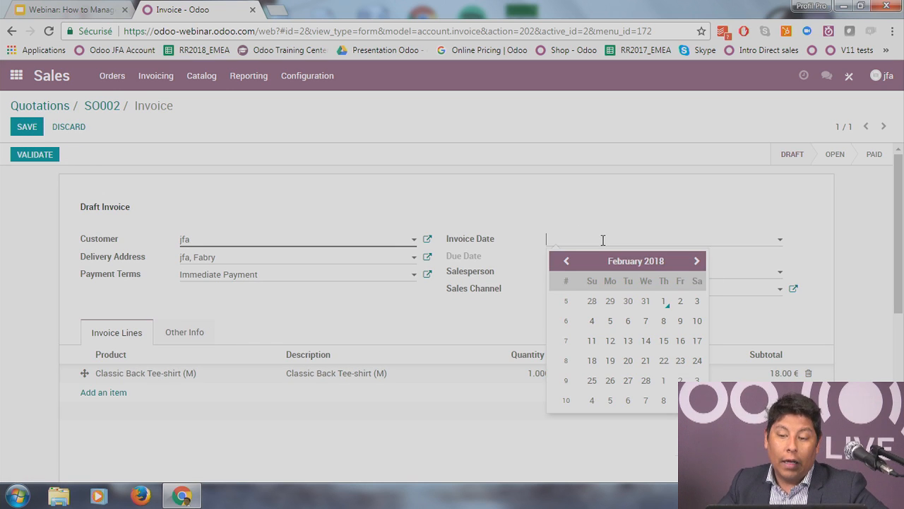
pyautogui.click(672, 302)
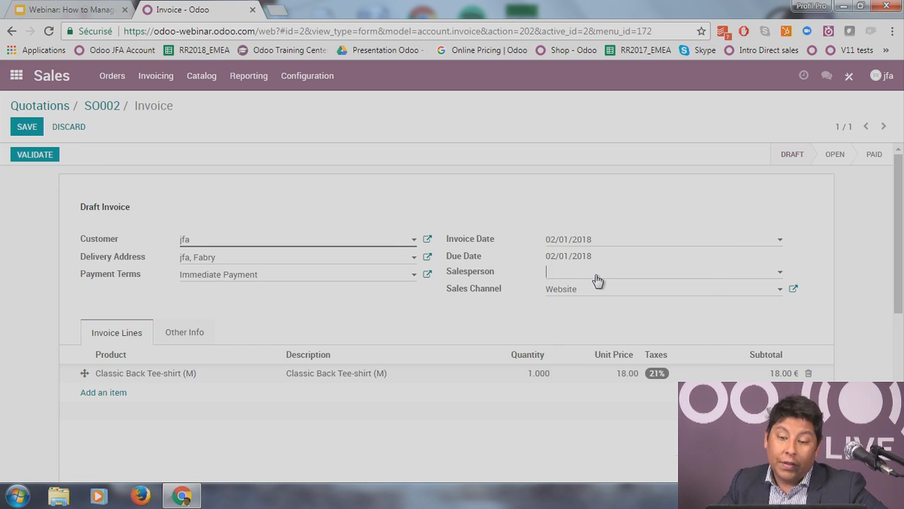
pyautogui.click(597, 277)
pyautogui.click(589, 293)
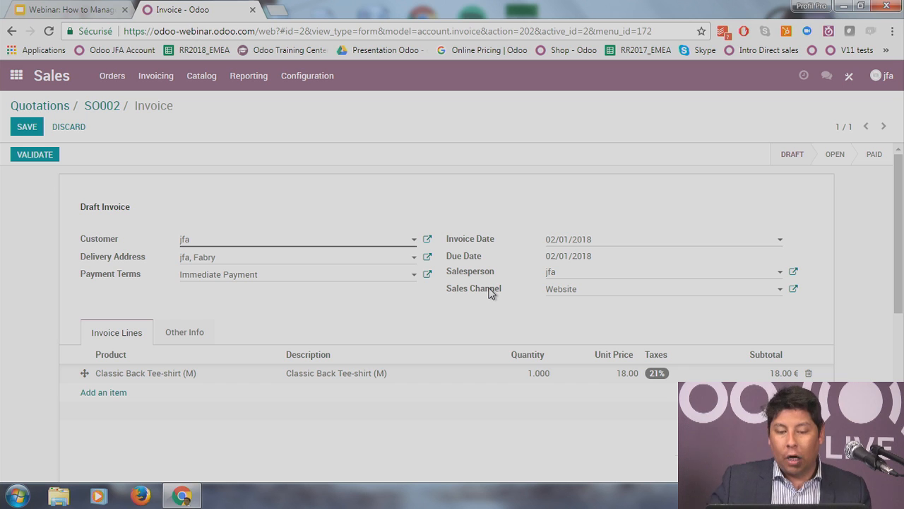
pyautogui.click(27, 127)
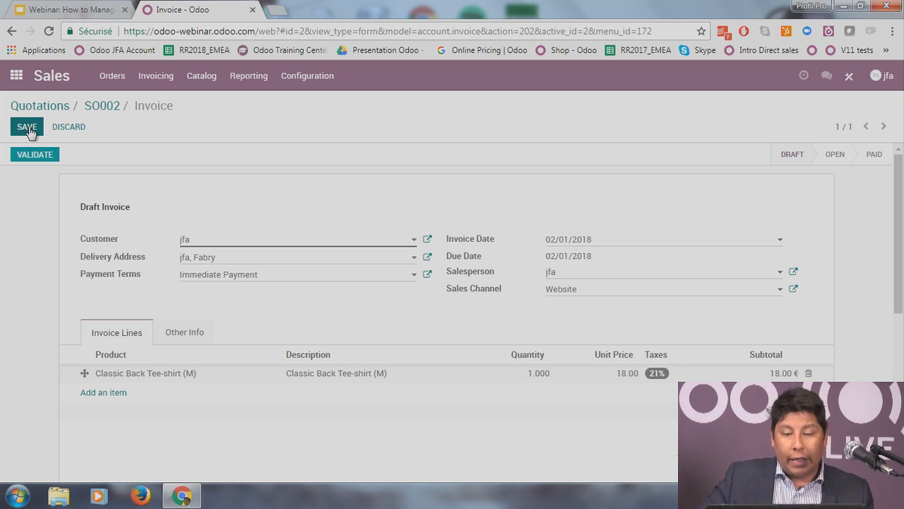
pyautogui.click(44, 155)
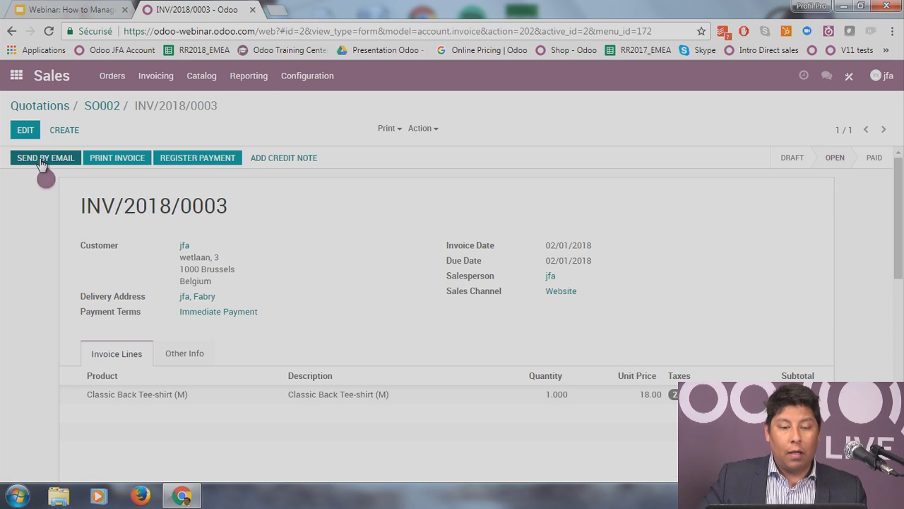
# Step: Register the 21.78 € payment for INV/2018/0003 through the Bank (EUR) journal
pyautogui.click(220, 158)
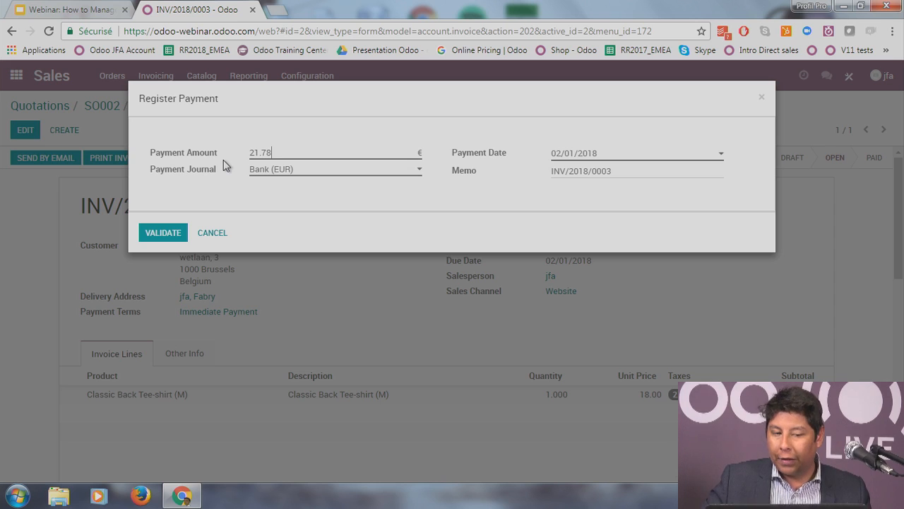
pyautogui.click(287, 170)
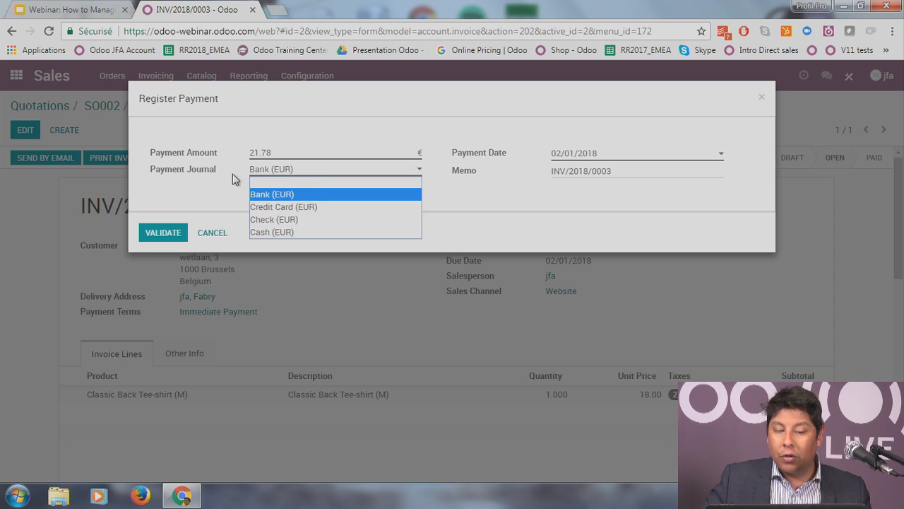
pyautogui.click(275, 195)
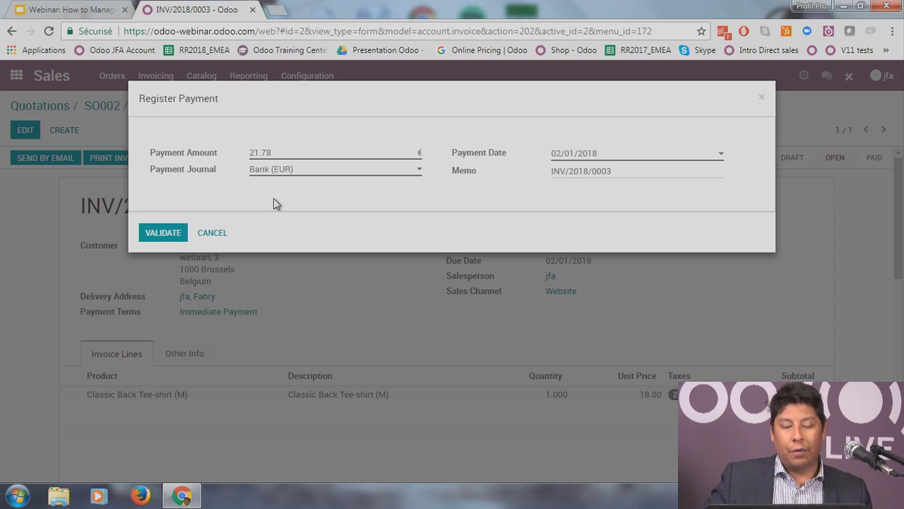
pyautogui.click(149, 232)
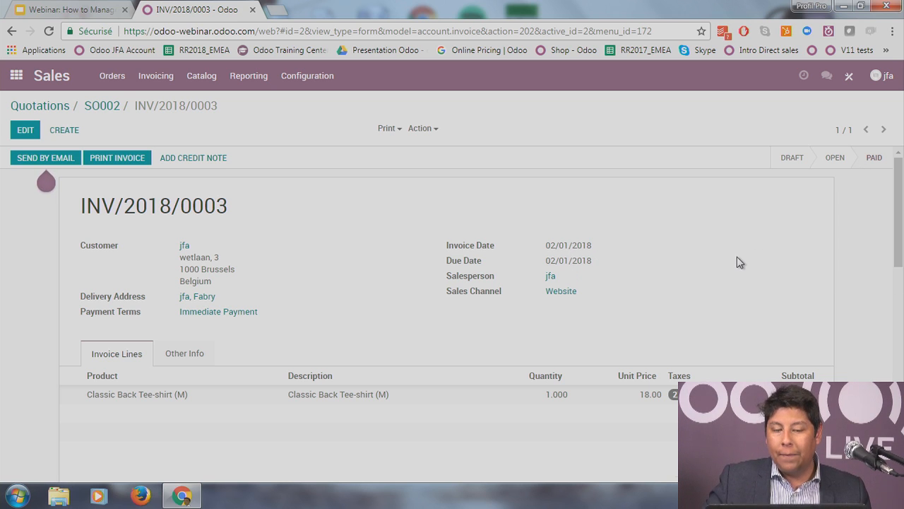
# Step: Return to SO002, browse the orders to invoice, and open the Sales Analysis report
pyautogui.click(117, 111)
pyautogui.click(153, 84)
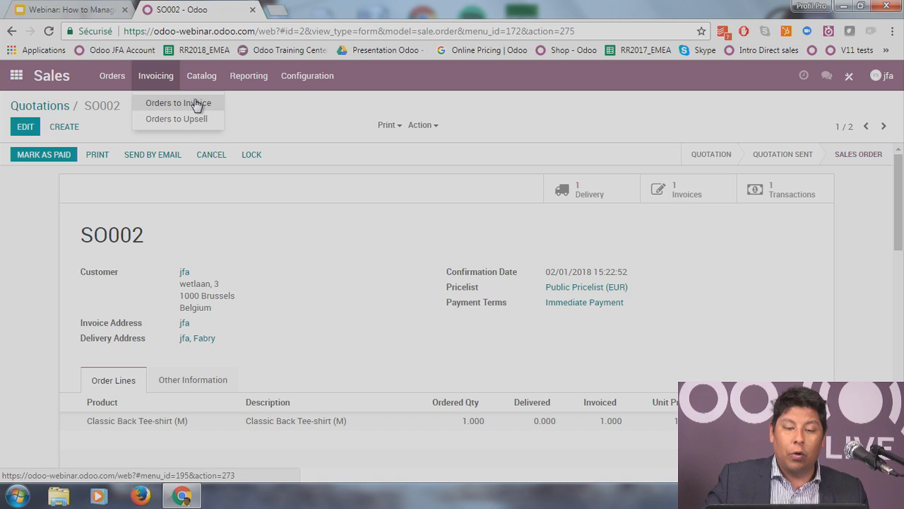
pyautogui.click(180, 103)
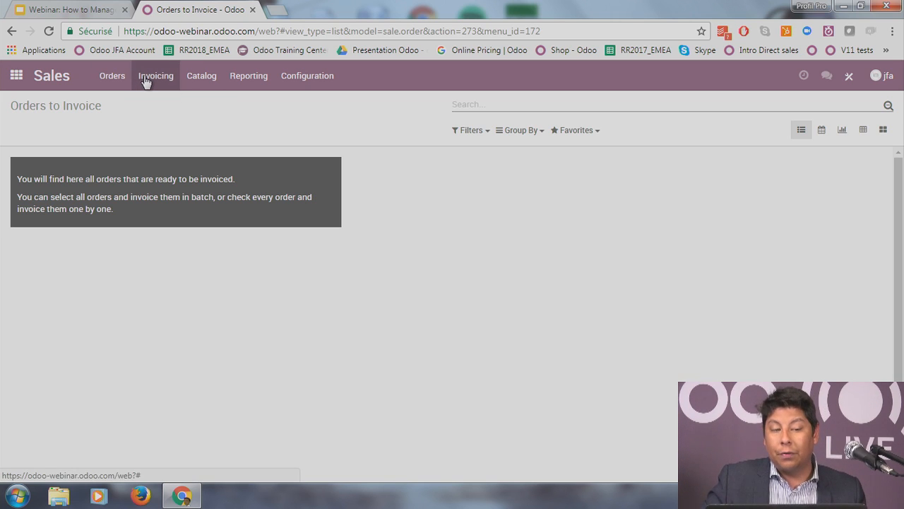
pyautogui.click(118, 77)
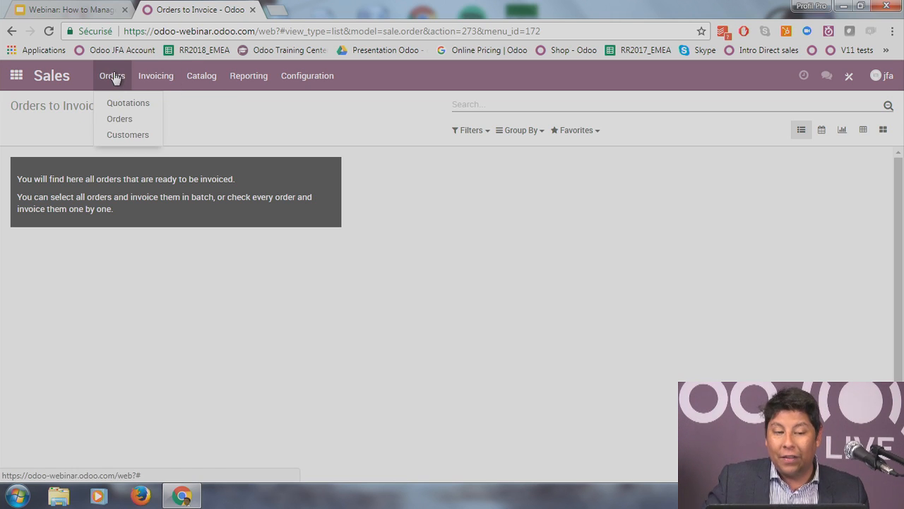
pyautogui.moveTo(175, 79)
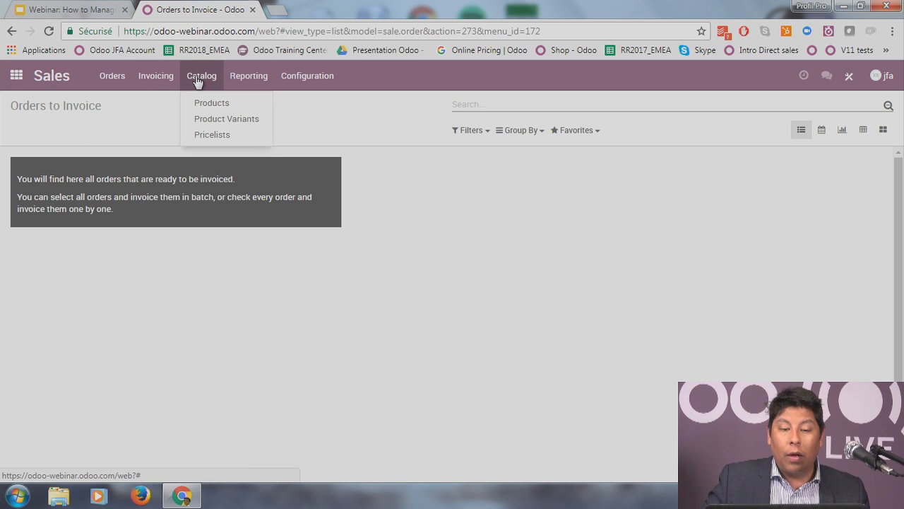
pyautogui.moveTo(243, 79)
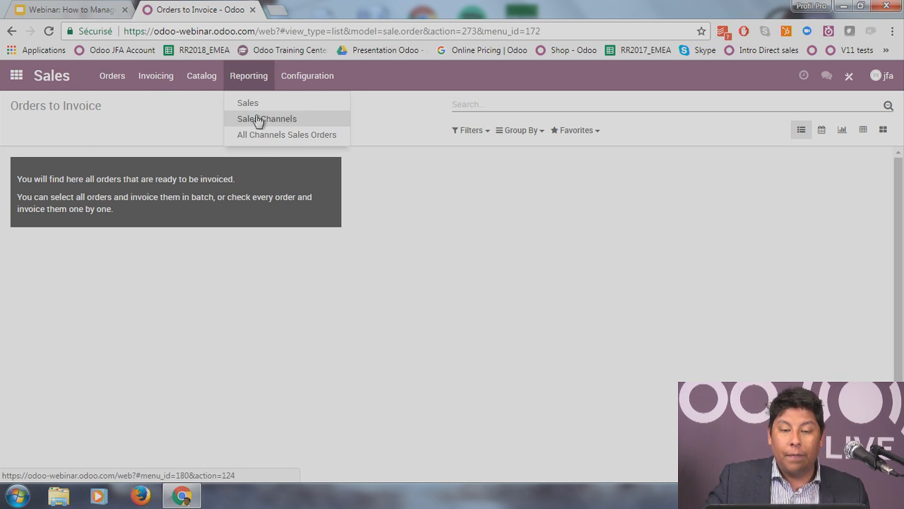
pyautogui.click(262, 104)
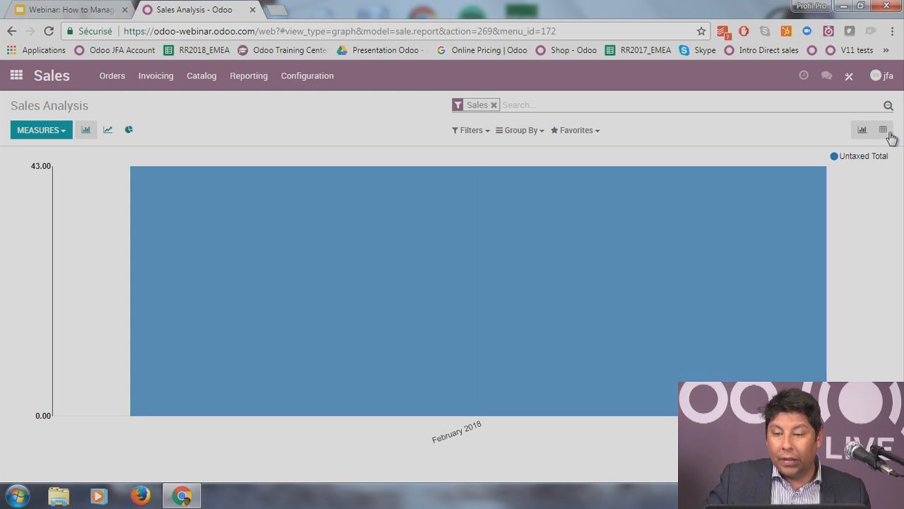
# Step: Show Sales Analysis as a pivot with a Qty Invoiced measure, then view Customers
pyautogui.click(889, 133)
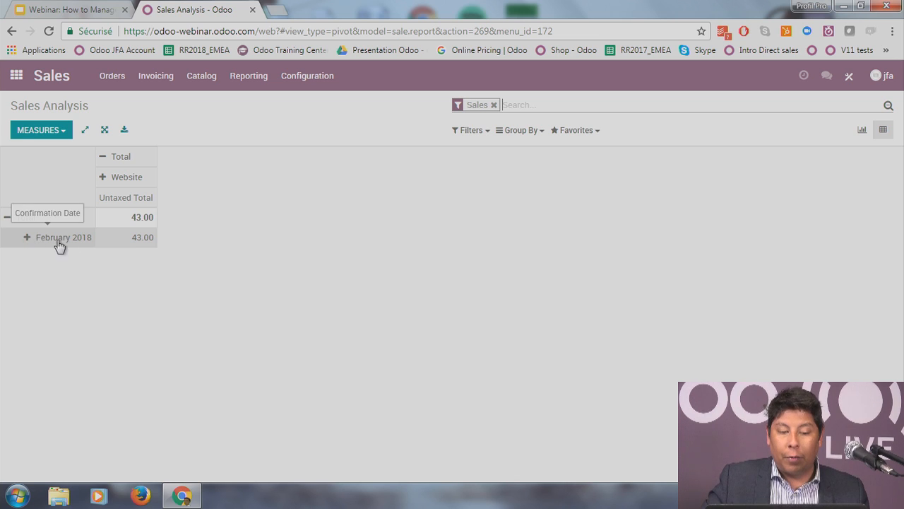
pyautogui.click(54, 132)
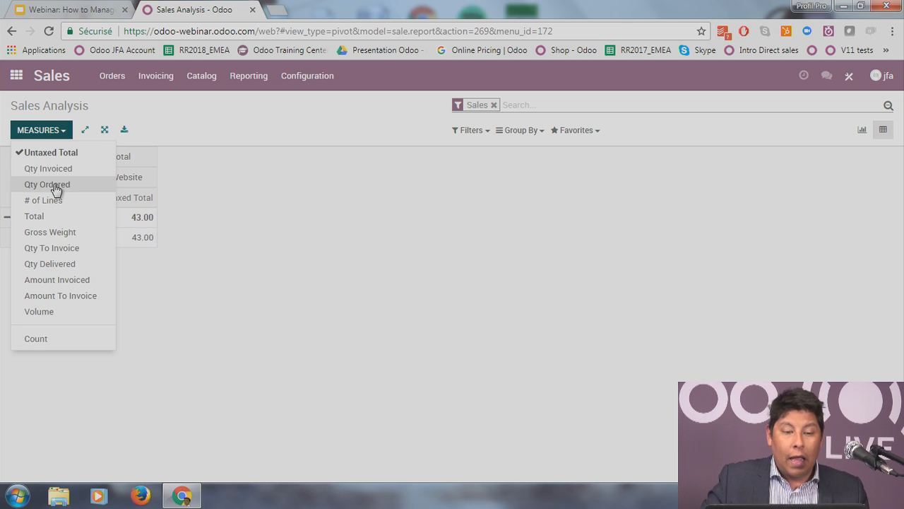
pyautogui.click(90, 171)
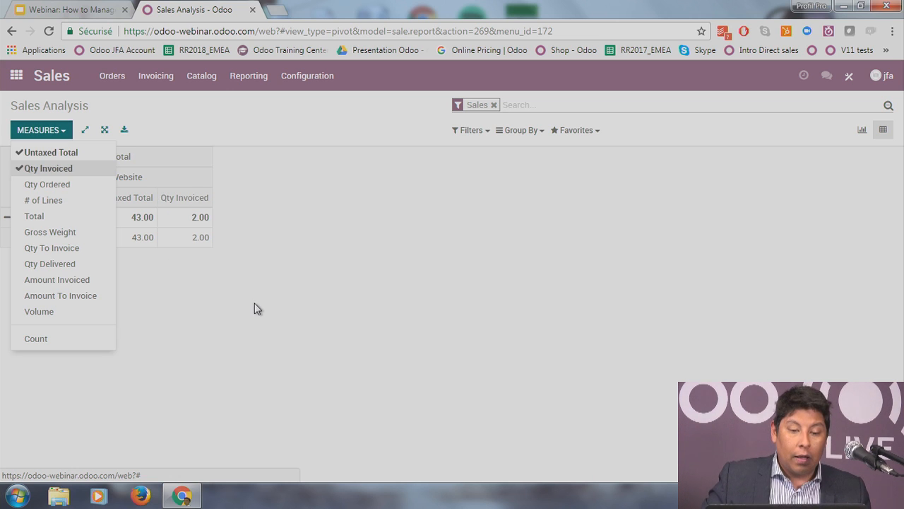
pyautogui.click(254, 309)
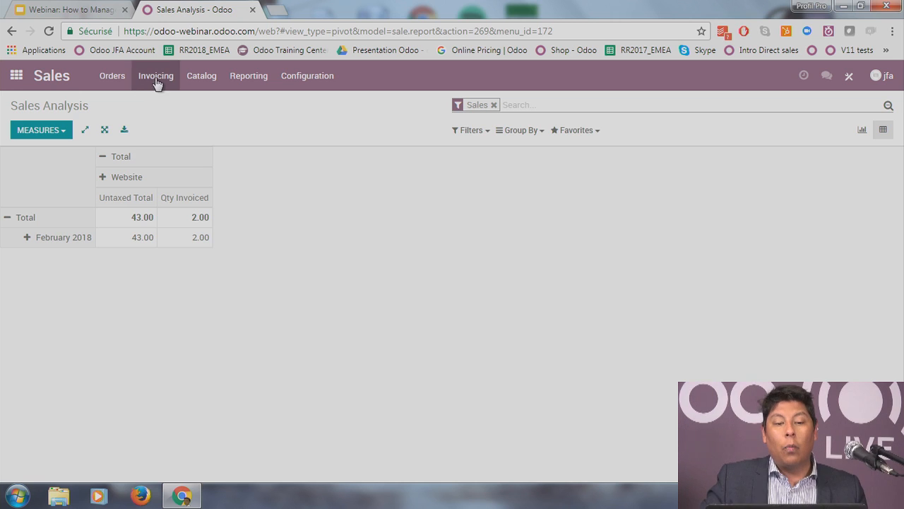
pyautogui.click(113, 75)
pyautogui.click(124, 136)
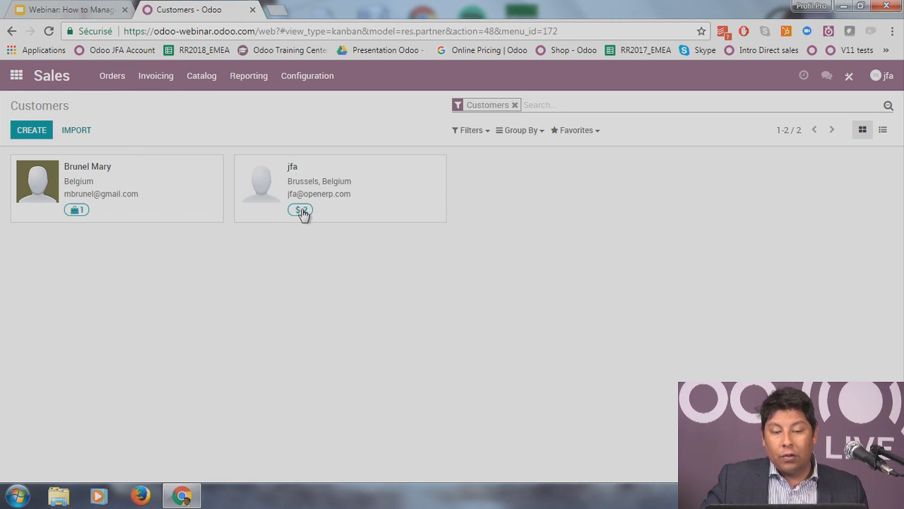
# Step: Open the customer's record, review its two Fully Invoiced sales orders, and go back home
pyautogui.click(313, 186)
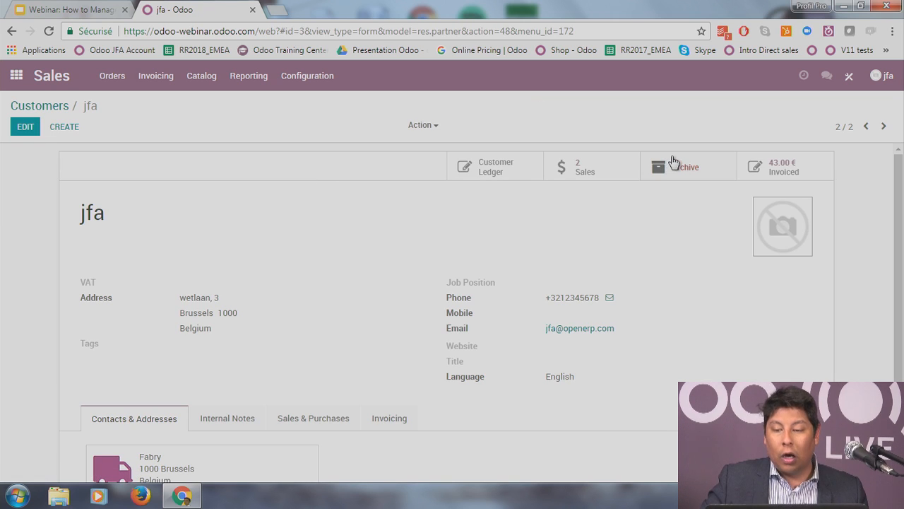
pyautogui.click(591, 171)
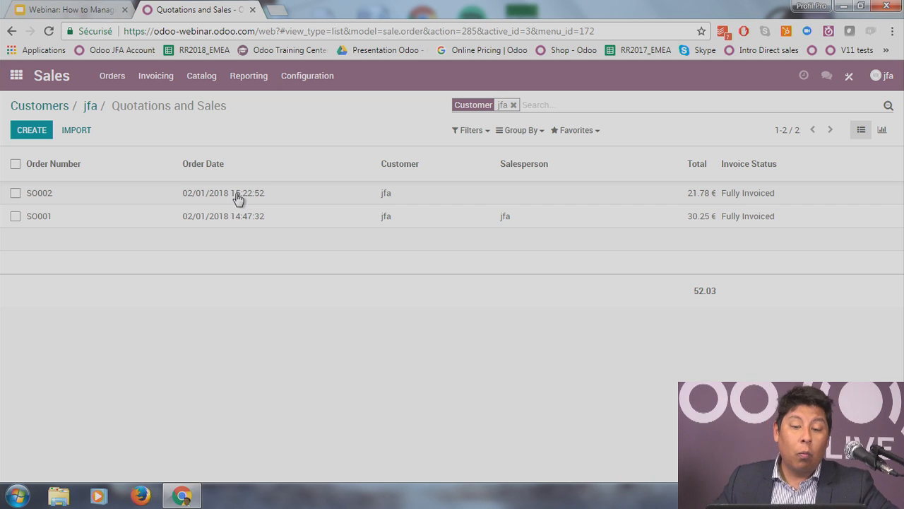
pyautogui.click(16, 76)
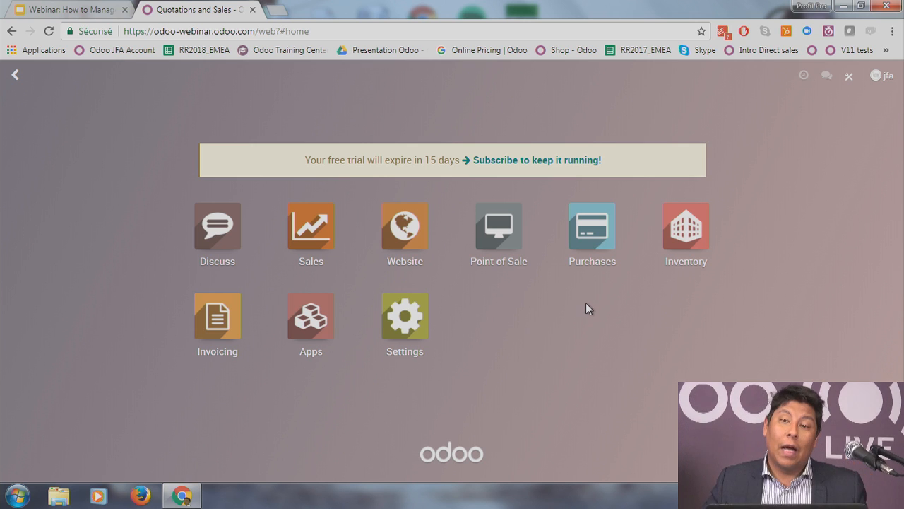
# Step: In Inventory, open delivery order WH/OUT/00002 for SO002 from the Delivery Orders list
pyautogui.click(685, 238)
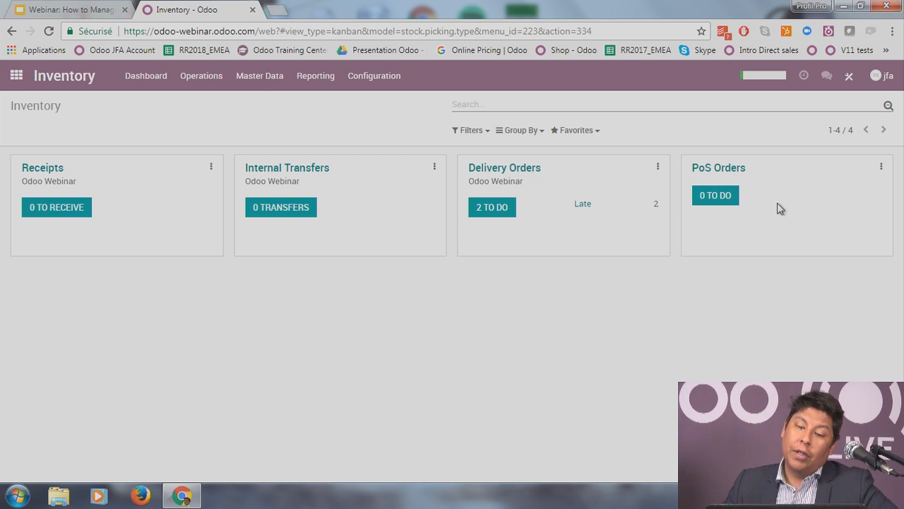
pyautogui.click(515, 171)
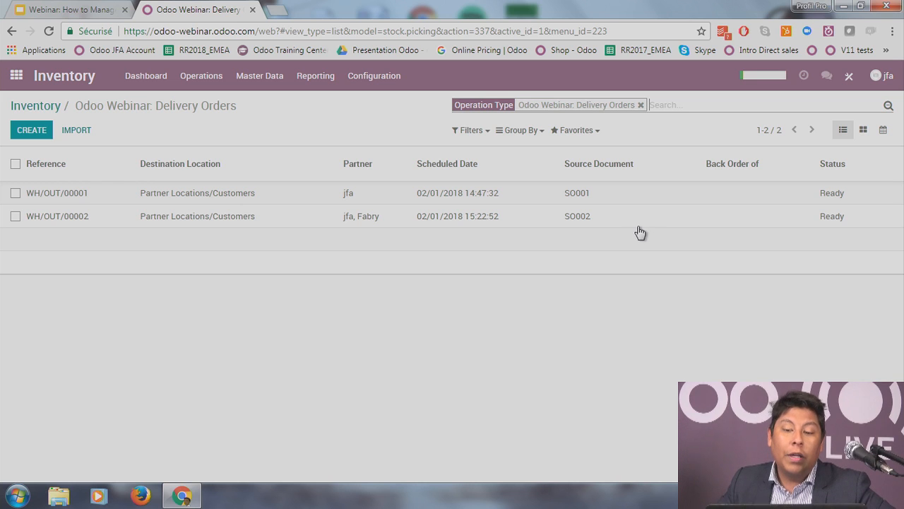
pyautogui.click(576, 223)
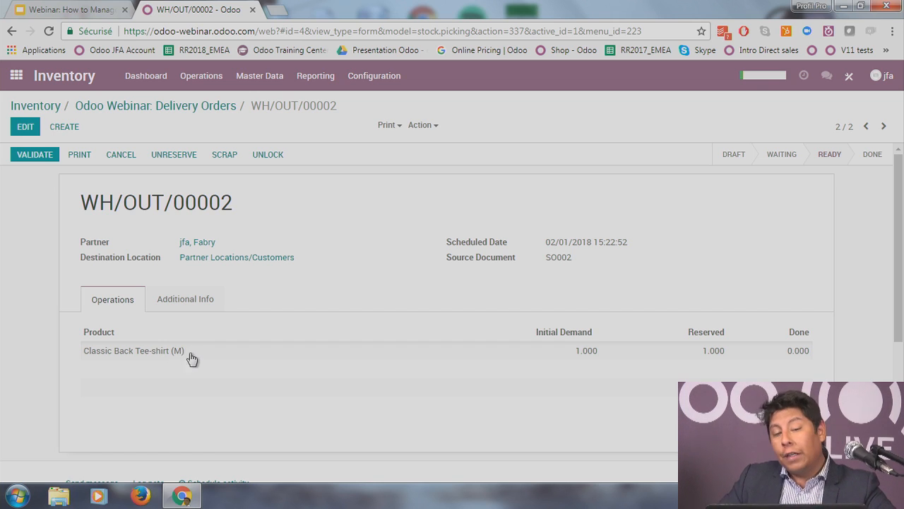
# Step: Print the WH/OUT/00002 delivery slip, review the downloaded PDF, and close it
pyautogui.click(390, 125)
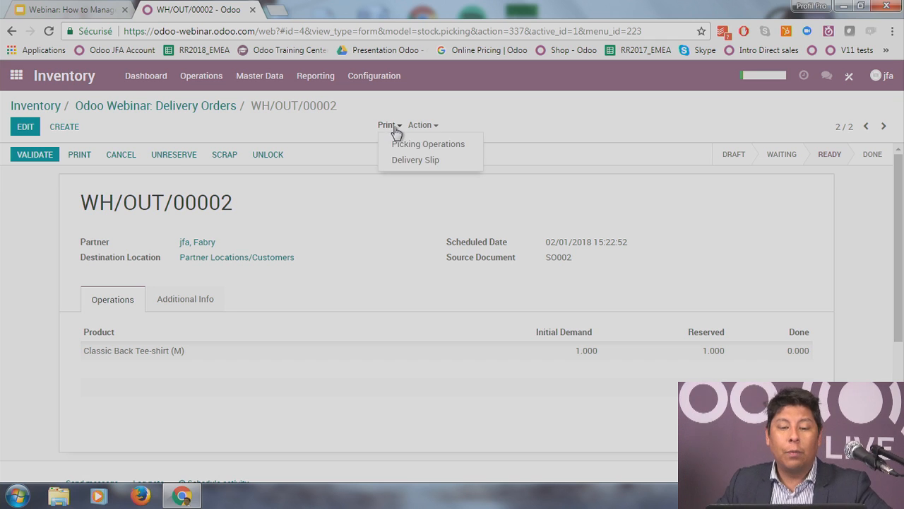
pyautogui.click(426, 166)
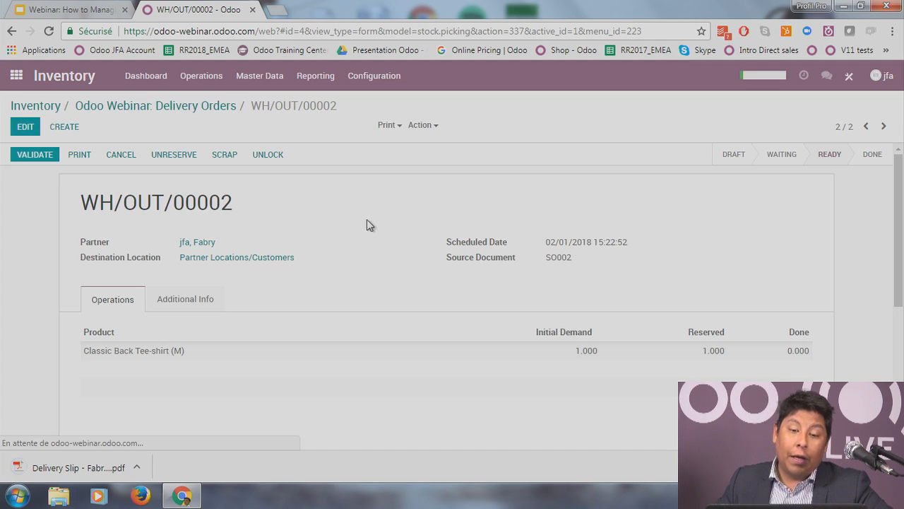
pyautogui.click(70, 463)
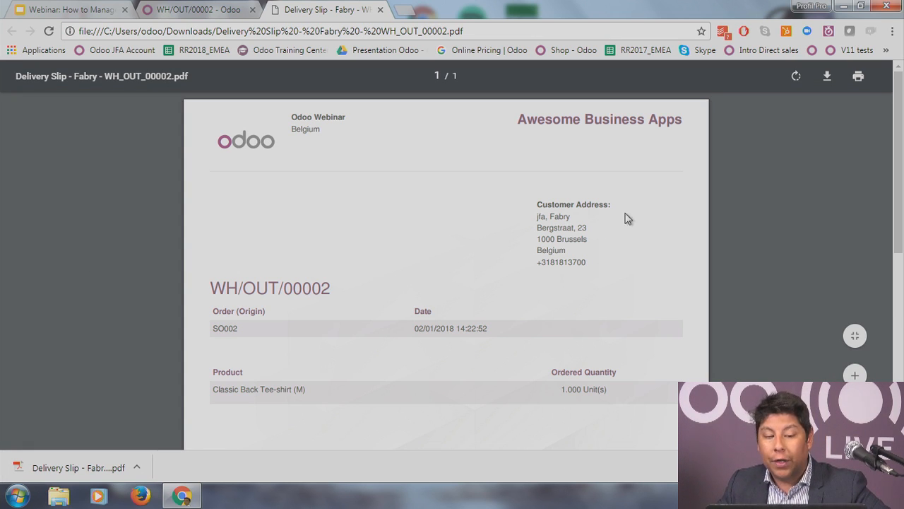
pyautogui.scroll(-1, 621, 232)
pyautogui.scroll(-1, 621, 233)
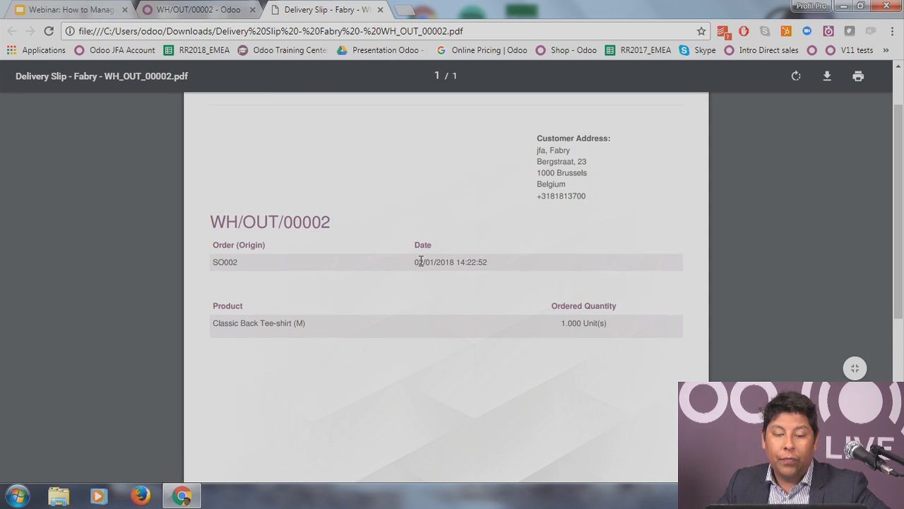
pyautogui.scroll(-2, 356, 286)
pyautogui.scroll(-8, 601, 301)
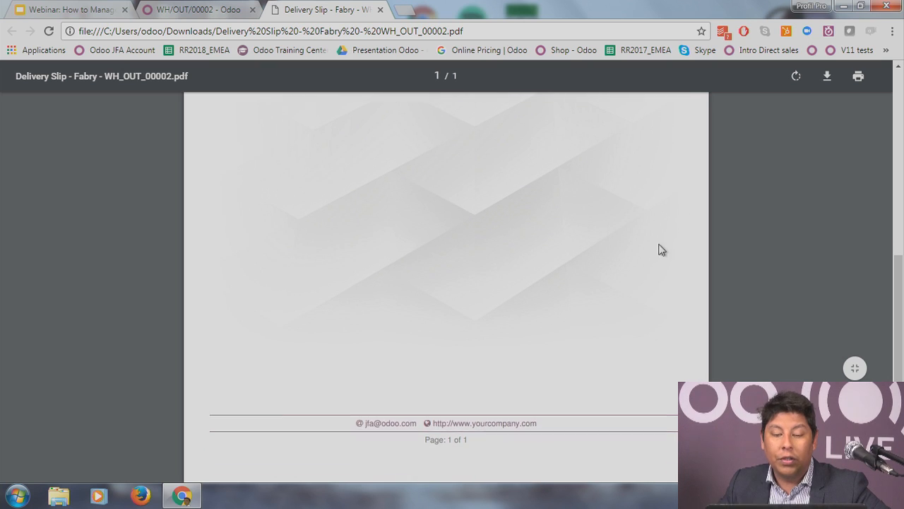
pyautogui.click(380, 9)
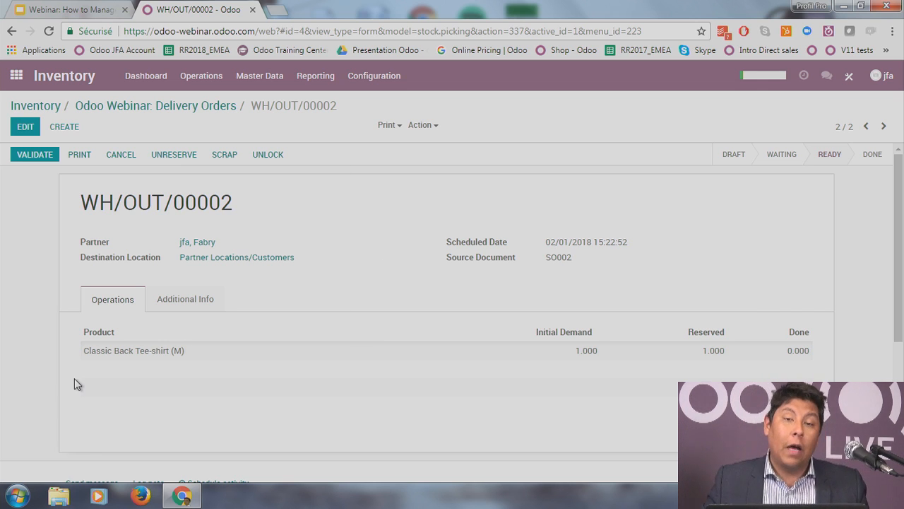
# Step: Validate WH/OUT/00002 as an immediate transfer, then return to the Inventory dashboard
pyautogui.click(39, 156)
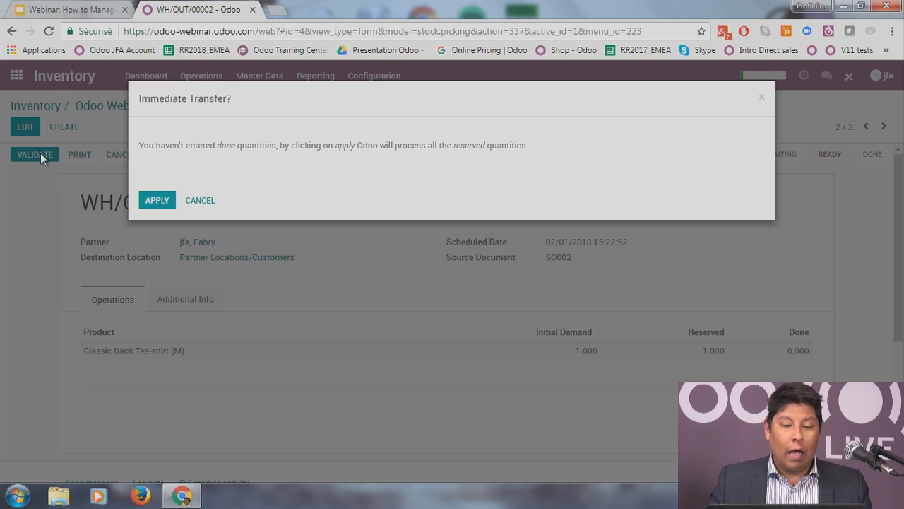
pyautogui.click(157, 200)
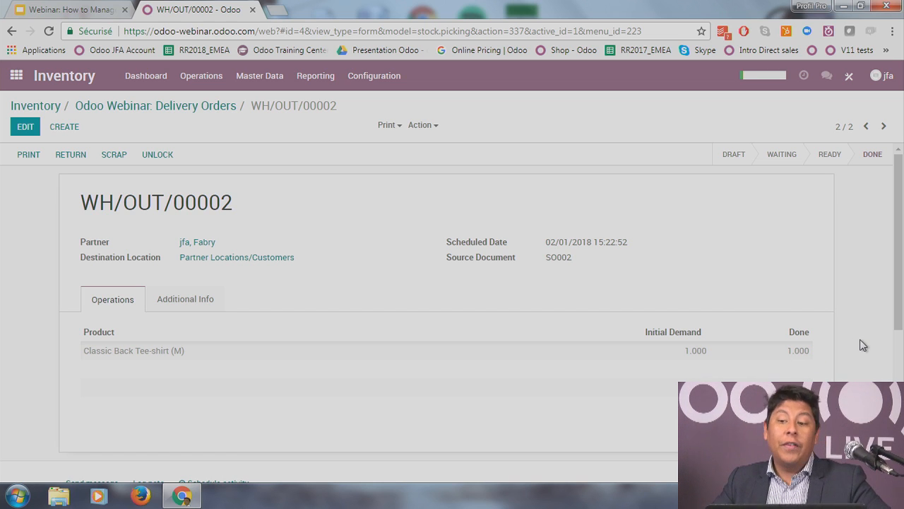
pyautogui.click(140, 105)
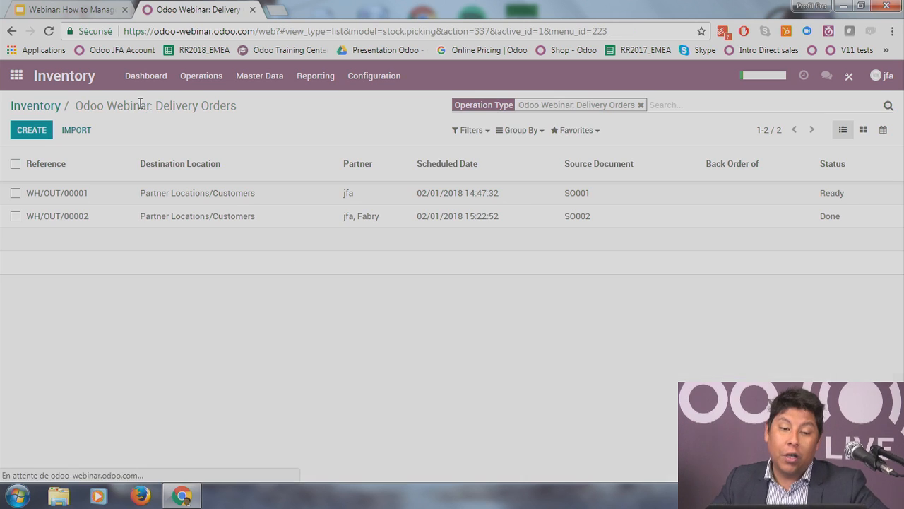
pyautogui.click(32, 107)
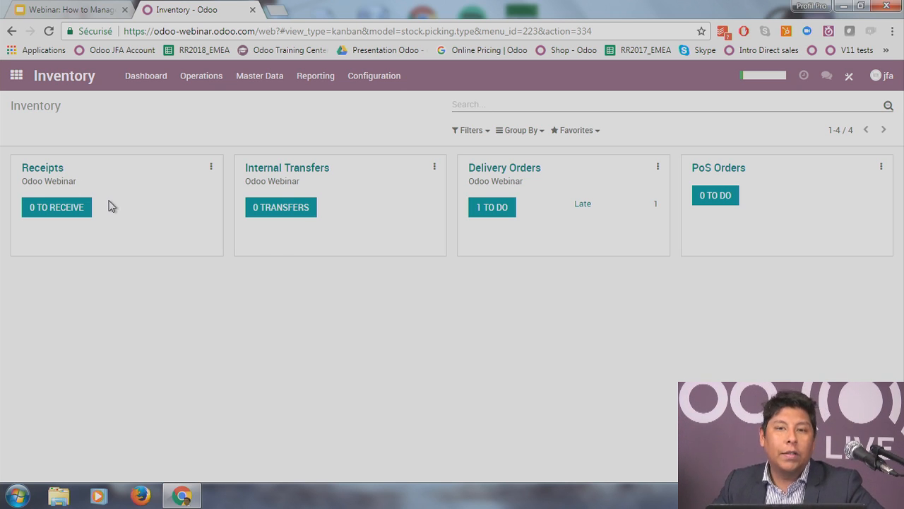
# Step: Find Supplier2 in the Products catalogue, archive it, and return to the products overview
pyautogui.click(261, 76)
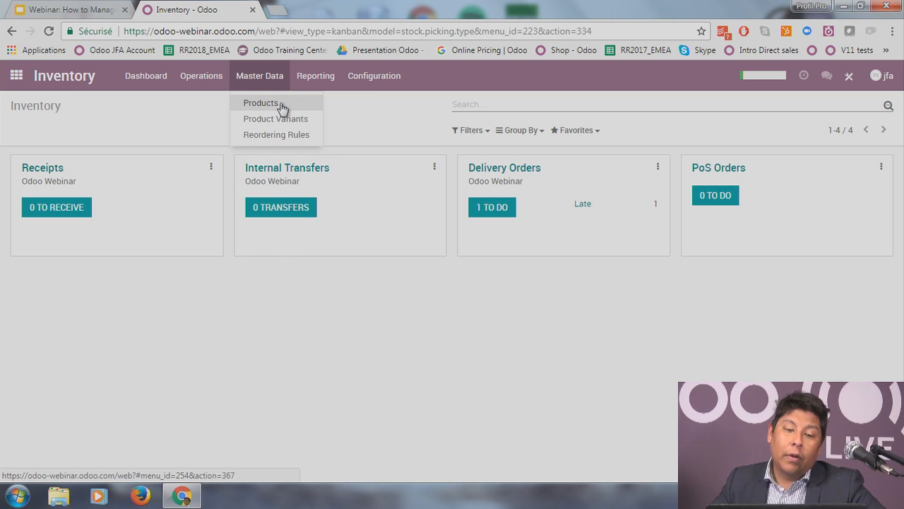
pyautogui.click(261, 103)
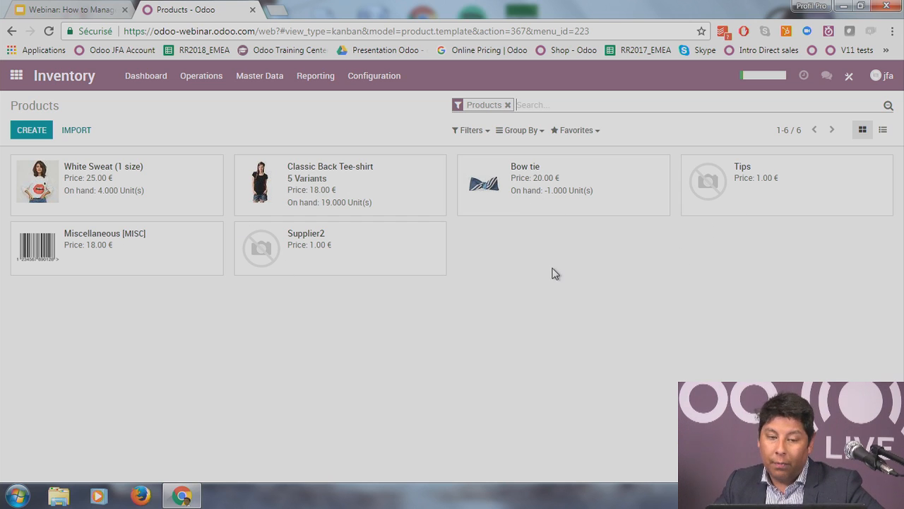
pyautogui.click(305, 263)
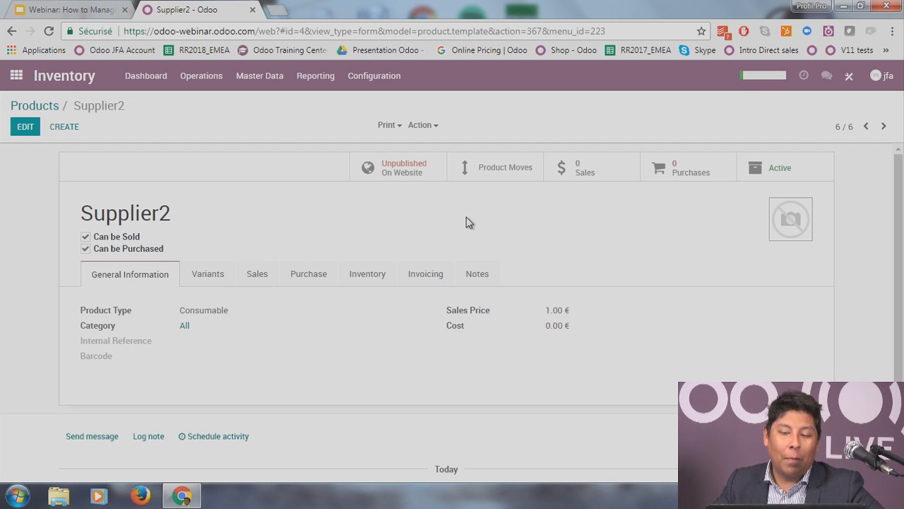
pyautogui.click(789, 175)
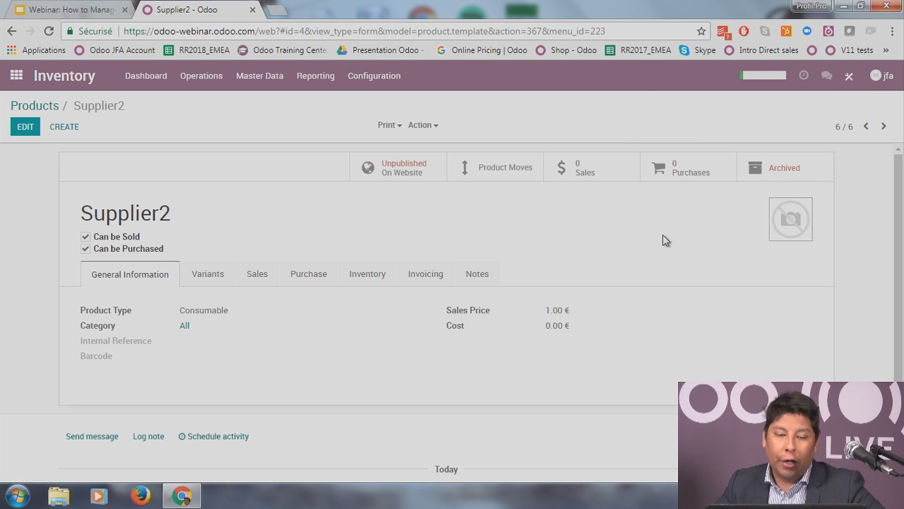
pyautogui.click(34, 106)
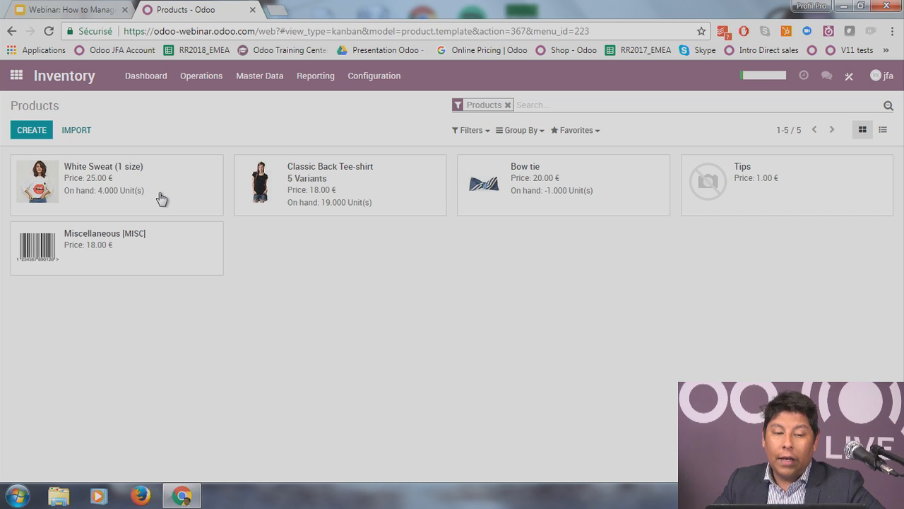
# Step: Correct the product name from 'Classic Back Tee-shirt' to 'Classic Black Tee-shirt' and save
pyautogui.click(328, 182)
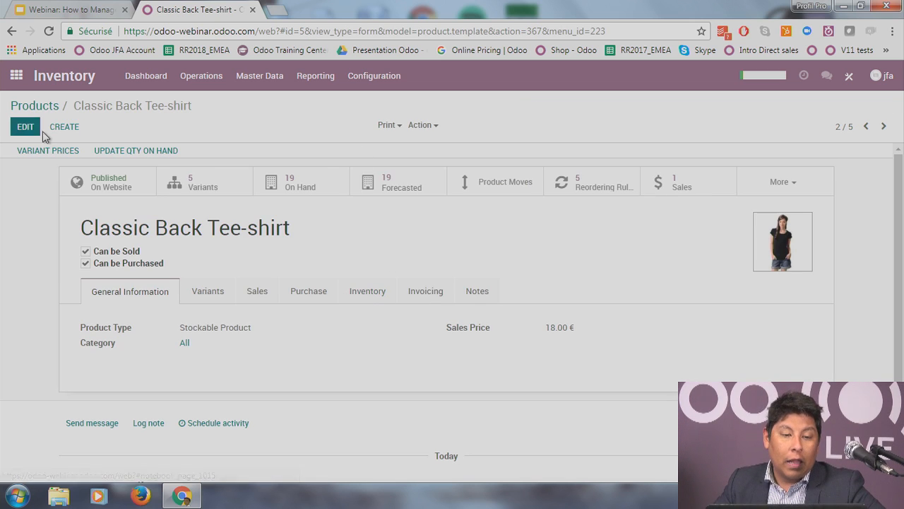
pyautogui.click(176, 265)
pyautogui.click(170, 244)
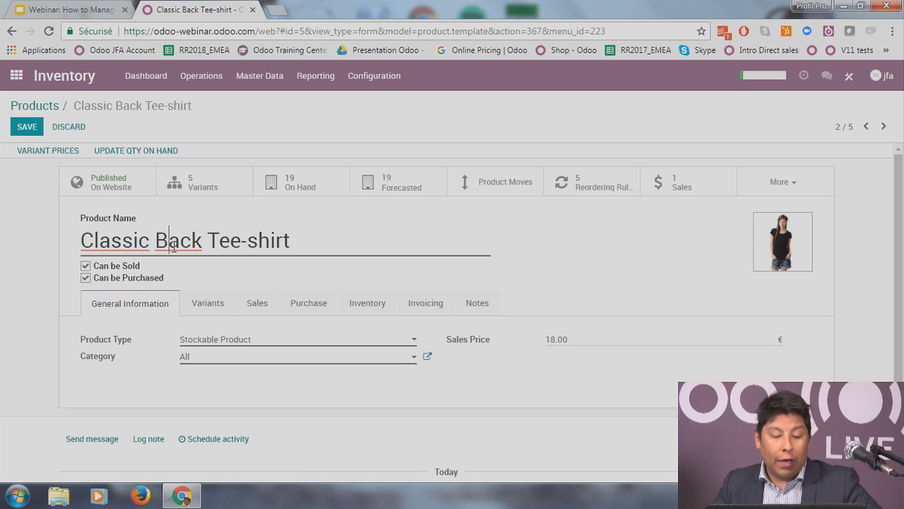
pyautogui.write('l')
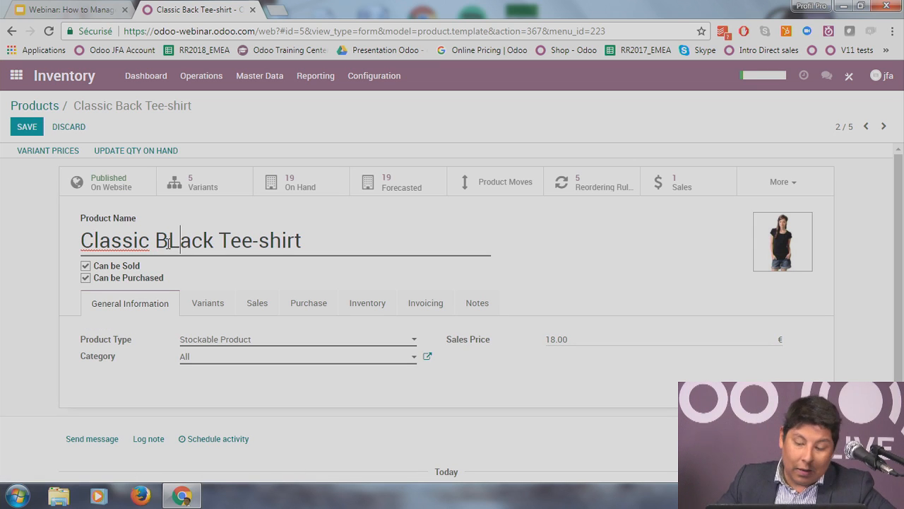
pyautogui.press('BackSpace')
pyautogui.write('l')
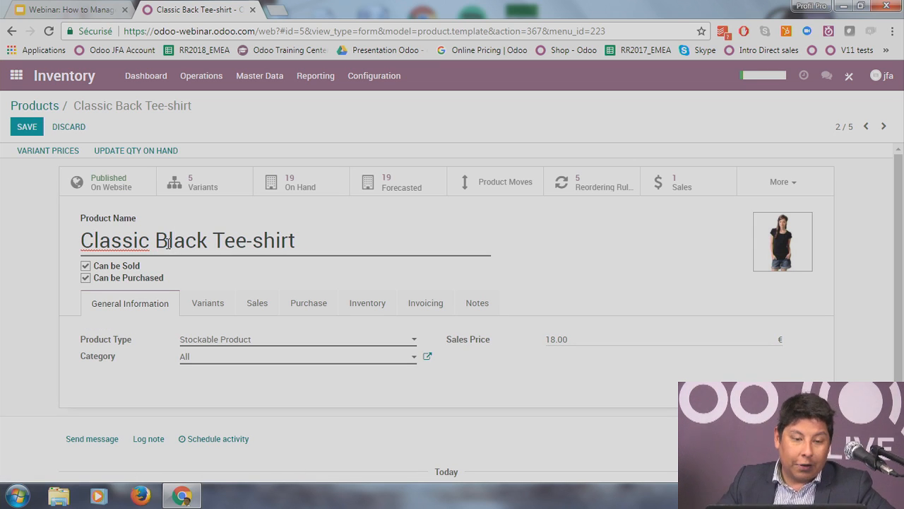
pyautogui.click(28, 129)
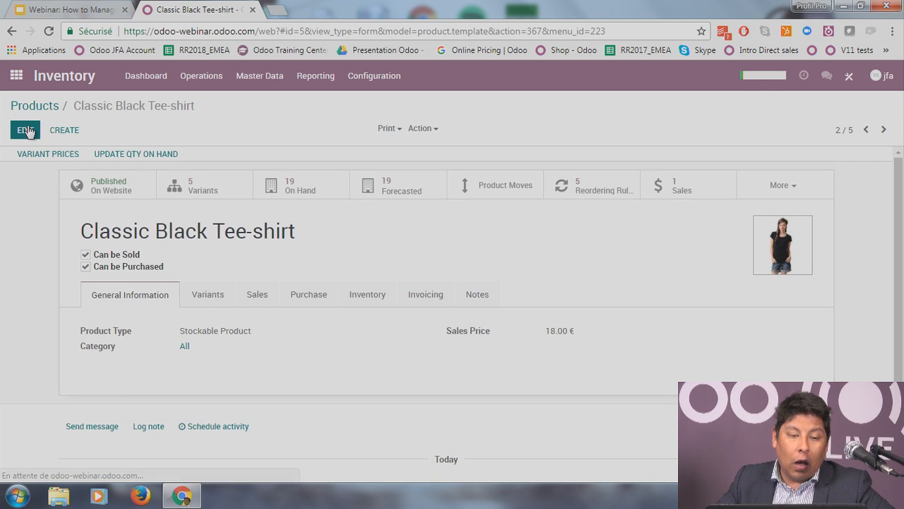
# Step: Reopen the product for editing, keeping type Stockable Product, and review the category choices
pyautogui.click(27, 130)
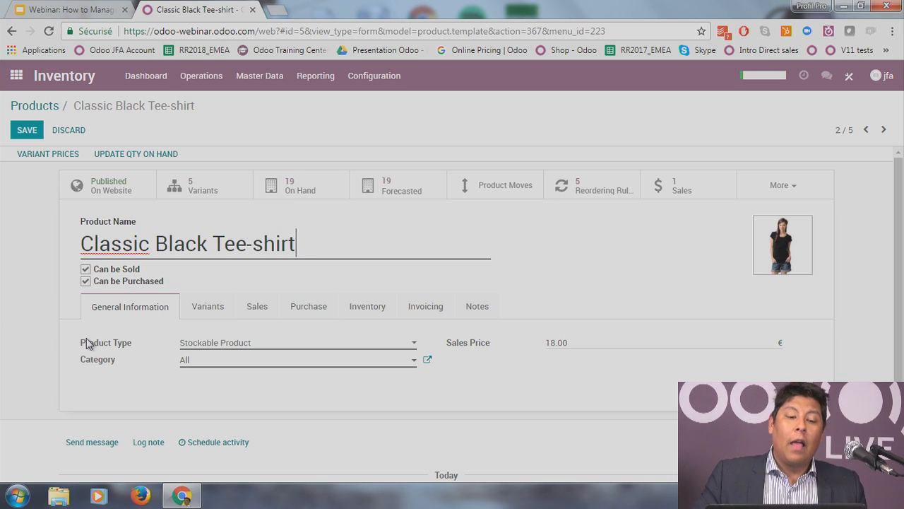
pyautogui.click(216, 345)
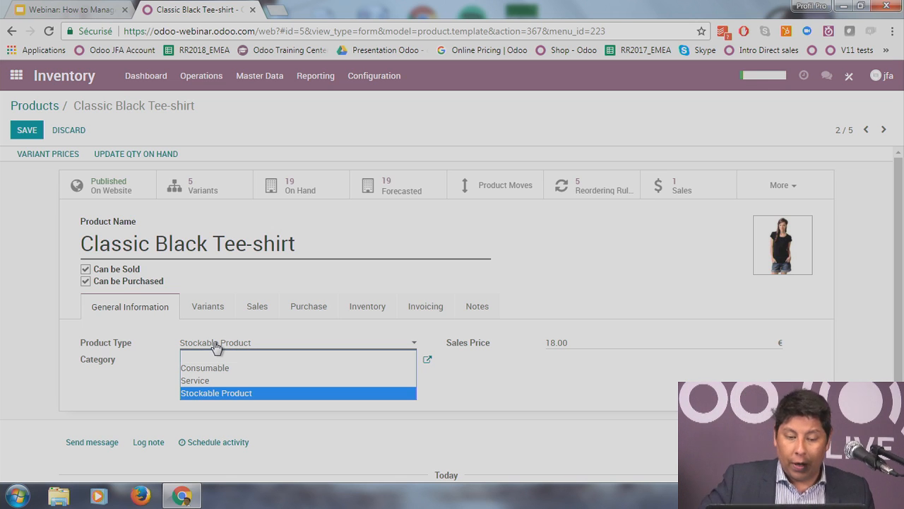
pyautogui.click(472, 382)
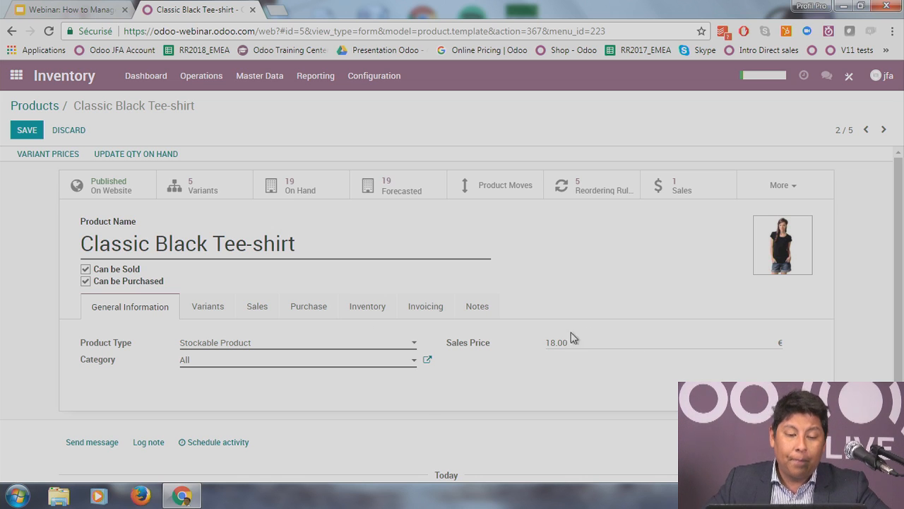
pyautogui.click(231, 364)
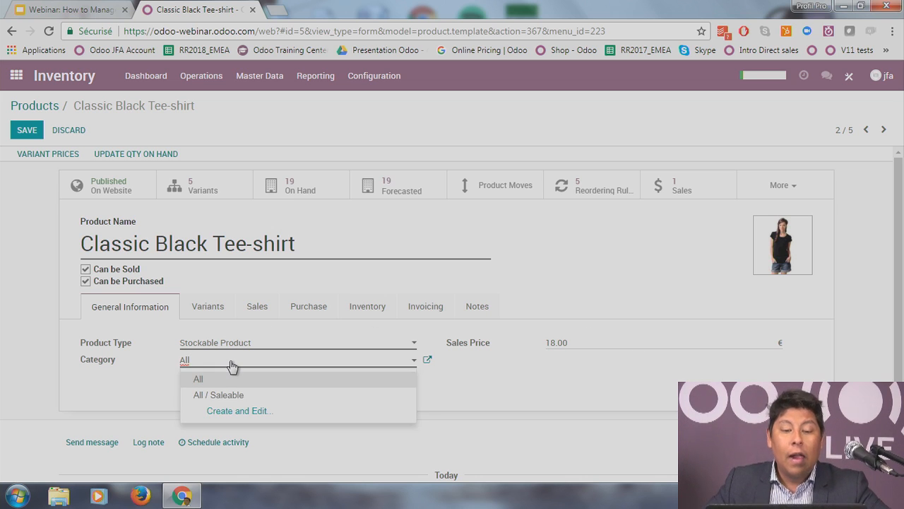
pyautogui.click(105, 390)
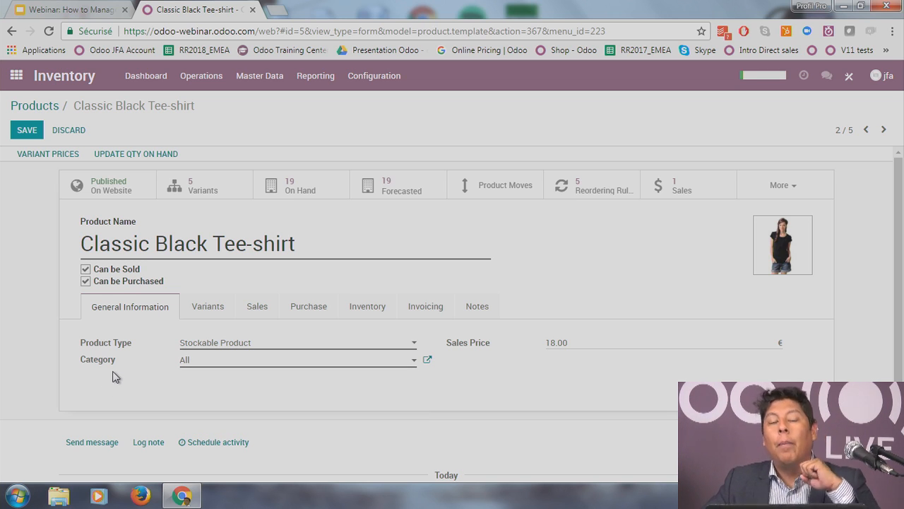
pyautogui.click(286, 363)
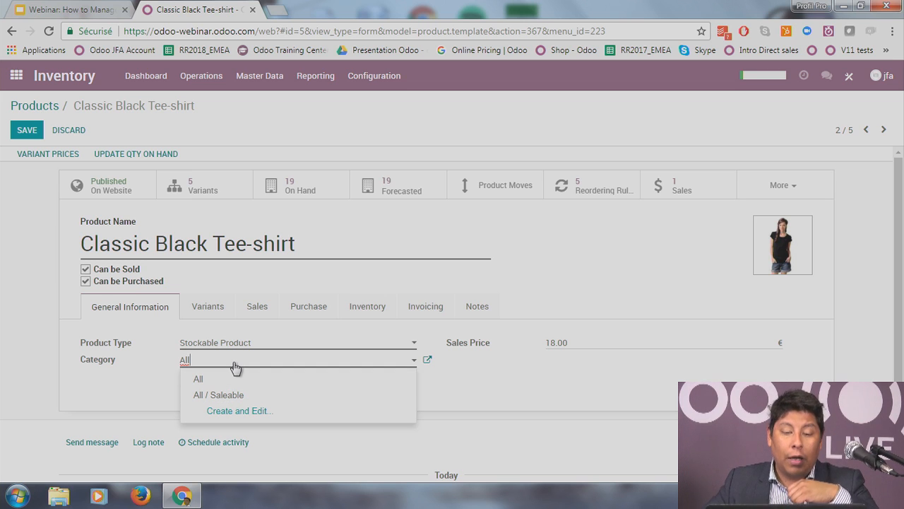
# Step: Replace the category with a new category 'WClothibg' whose parent is All / Saleable
pyautogui.moveTo(236, 363); pyautogui.dragTo(150, 365)
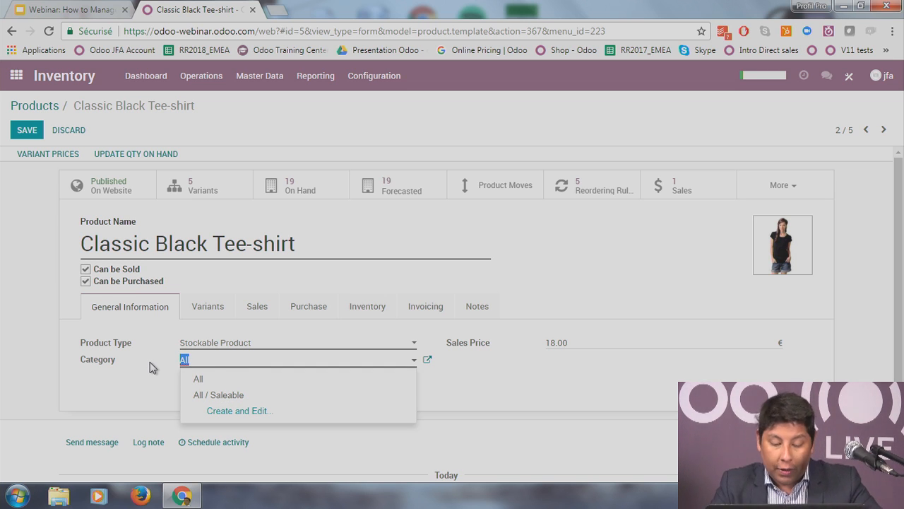
pyautogui.write('W')
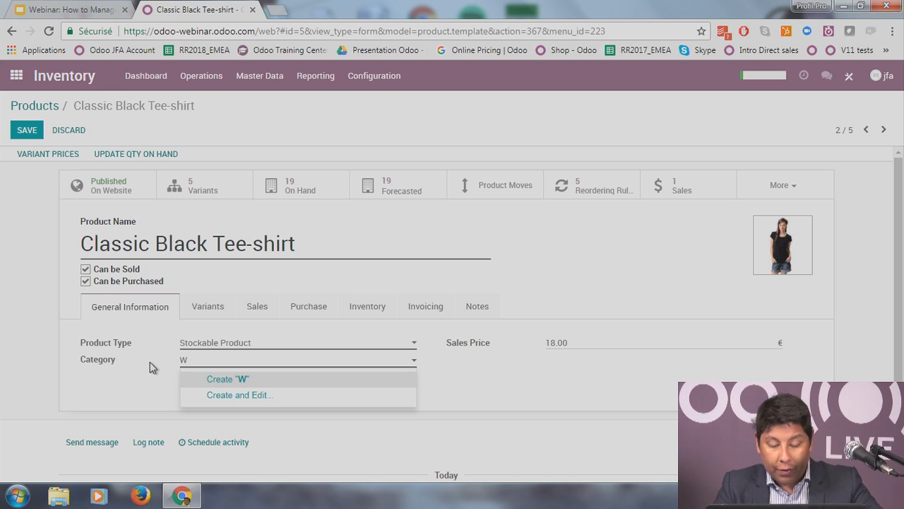
pyautogui.write('Clothibg')
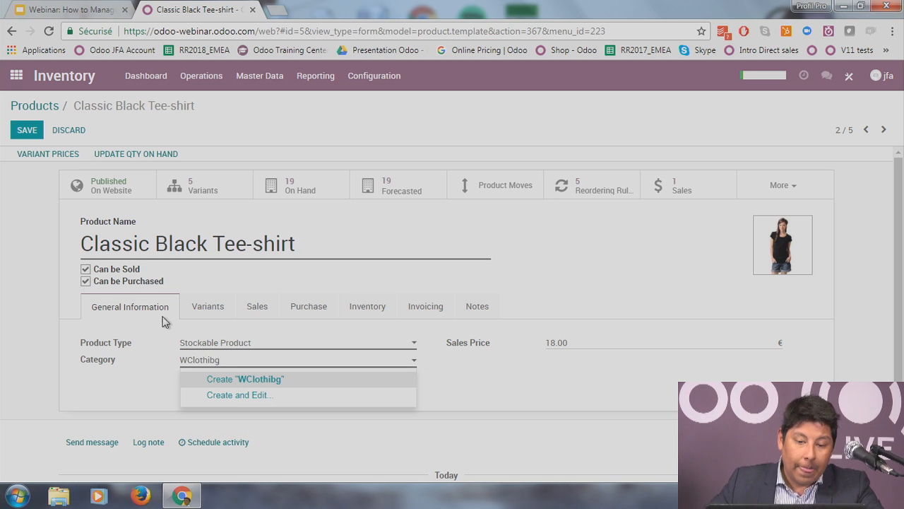
pyautogui.click(266, 396)
pyautogui.click(302, 222)
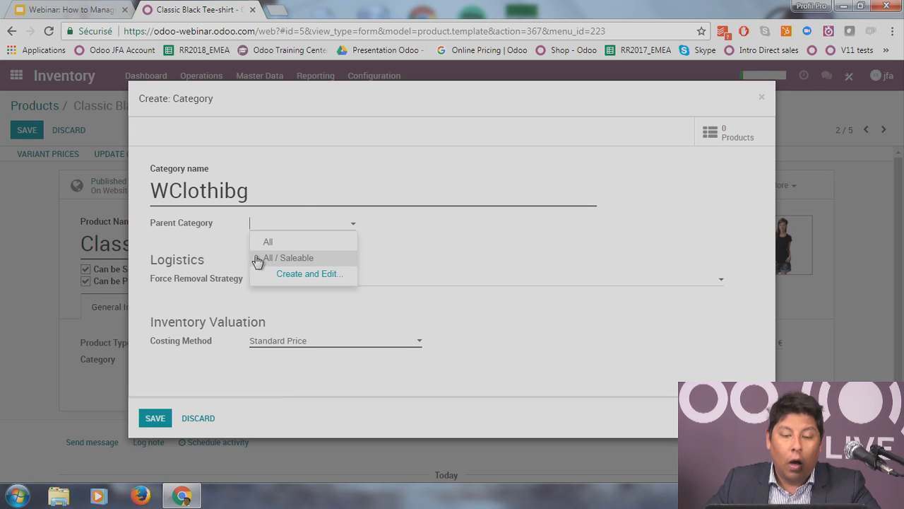
pyautogui.click(309, 259)
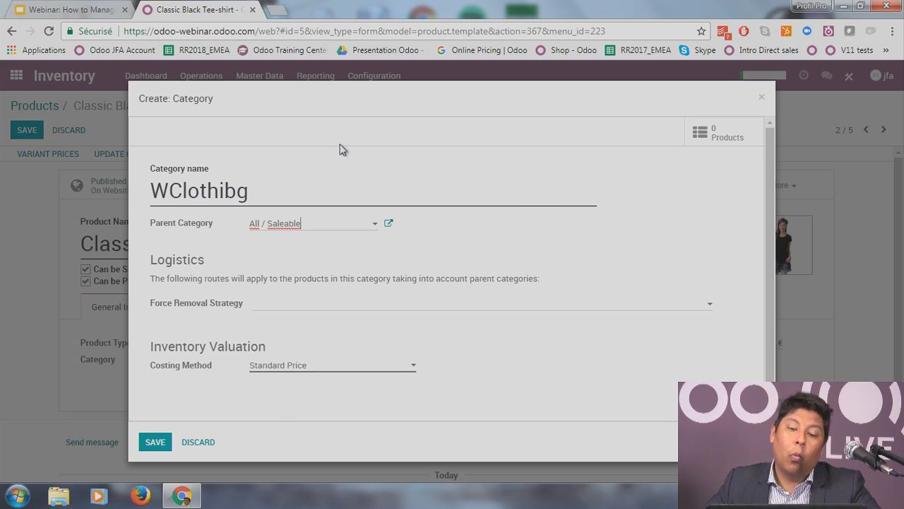
# Step: Leave removal strategy unset, keep Standard Price costing, save the category, and show the variants
pyautogui.click(333, 311)
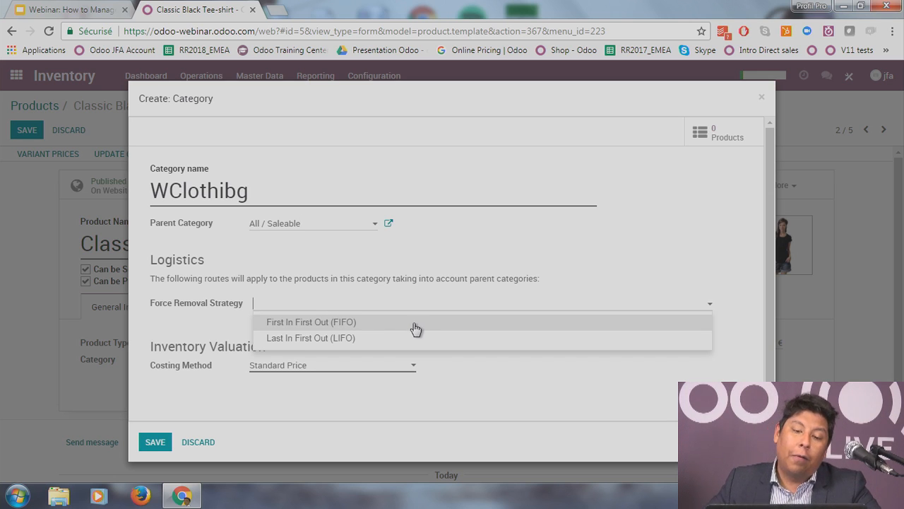
pyautogui.click(532, 388)
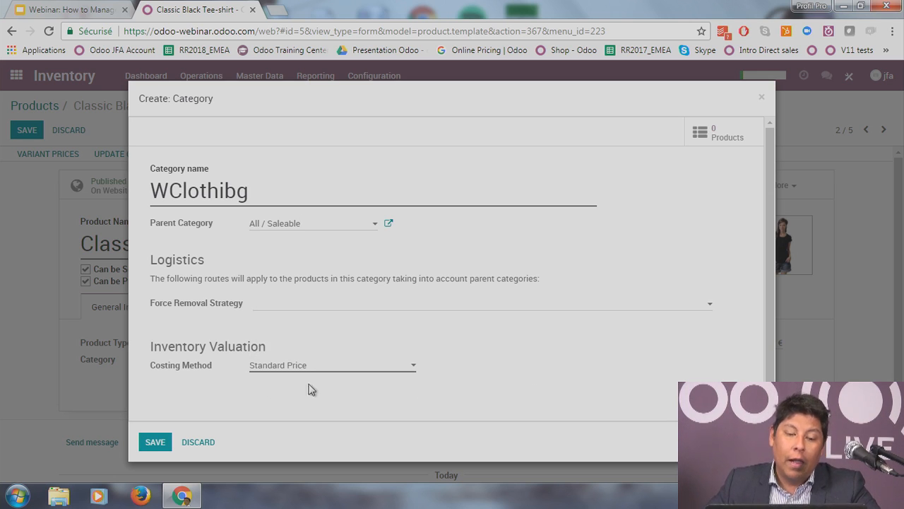
pyautogui.click(327, 368)
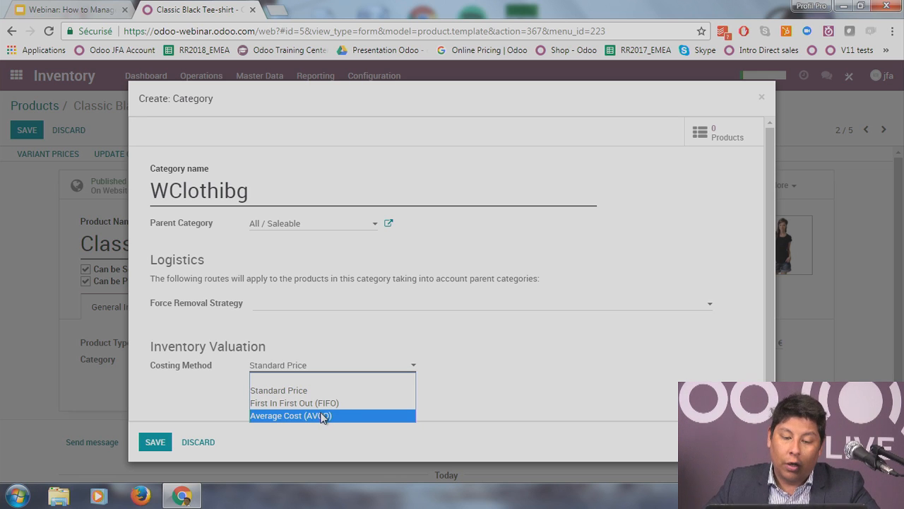
pyautogui.click(491, 408)
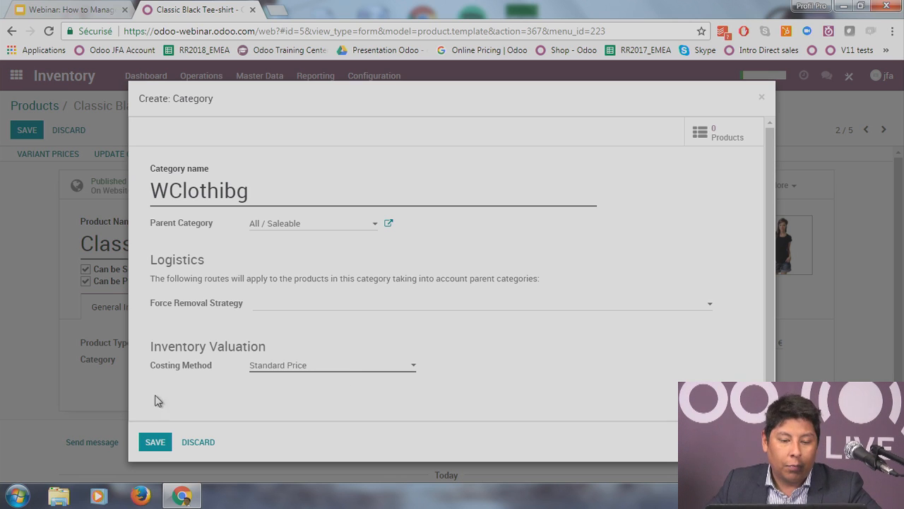
pyautogui.click(154, 441)
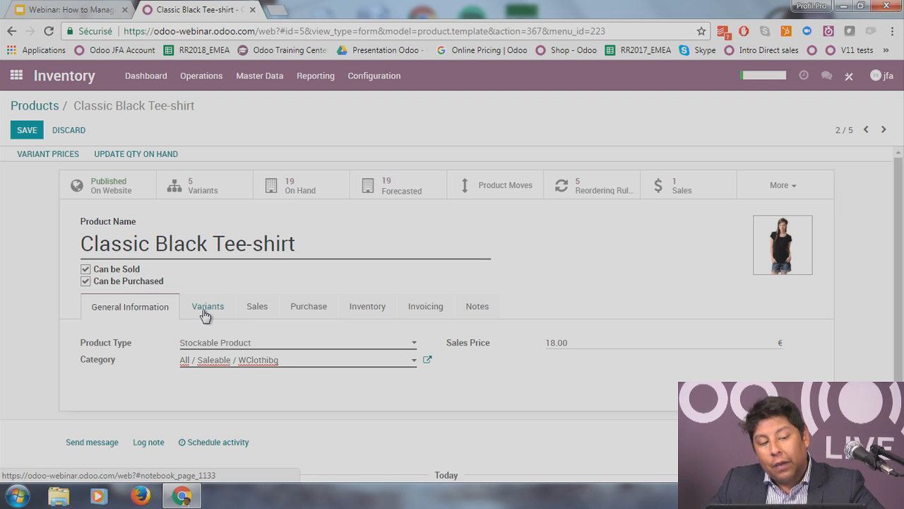
pyautogui.click(205, 311)
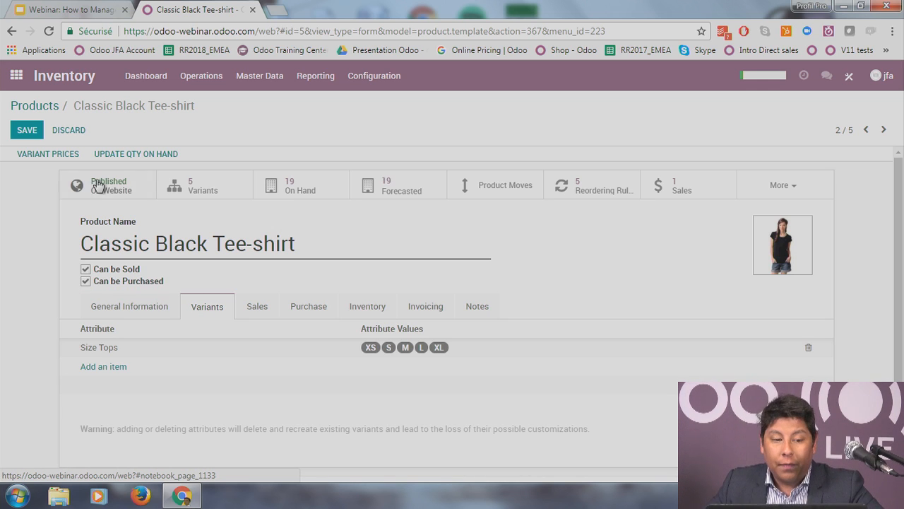
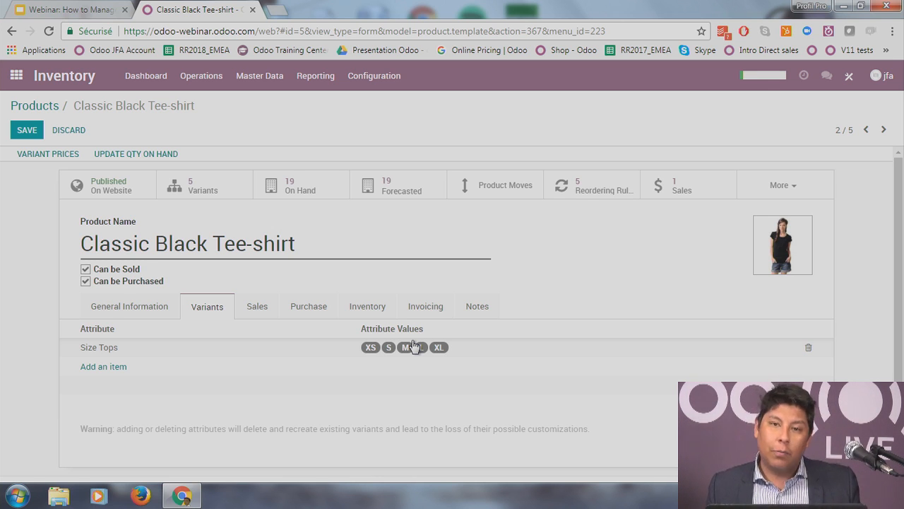
# Step: Add a Color attribute line to the tee-shirt's variants, then delete it, keeping only Size Tops
pyautogui.click(111, 369)
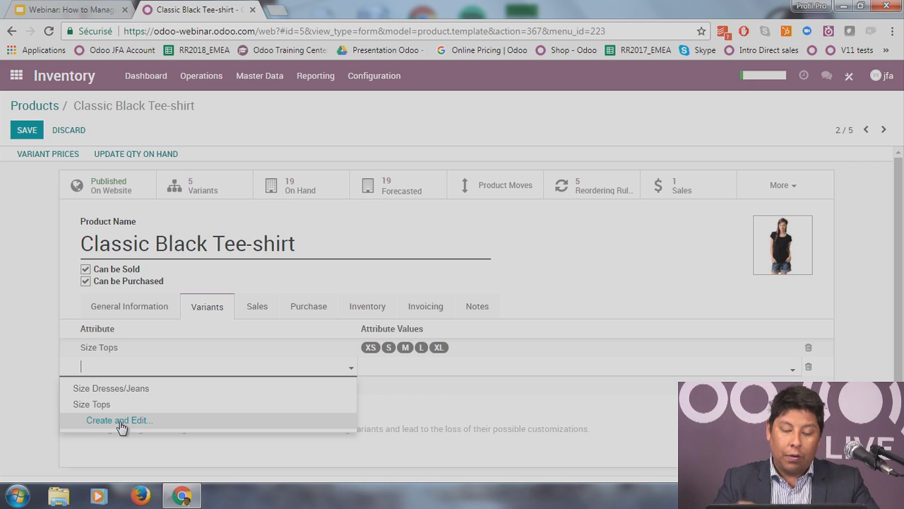
pyautogui.write('Colo')
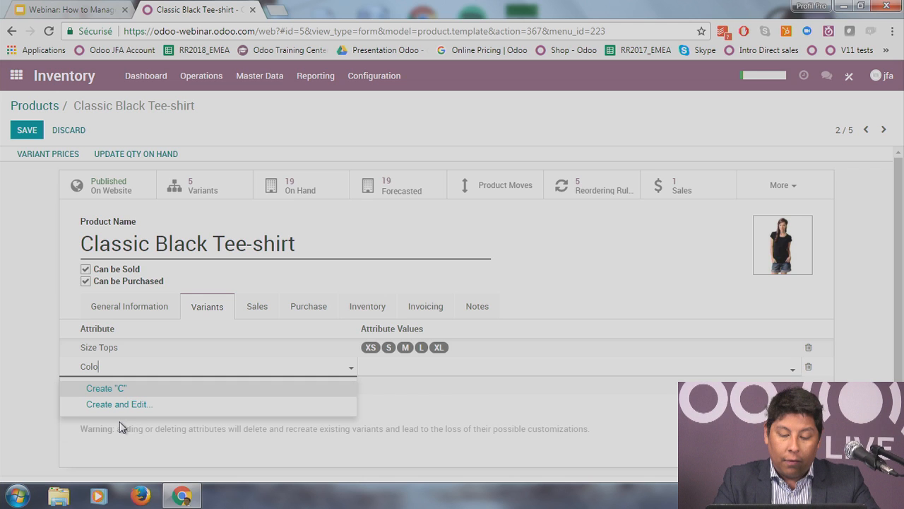
pyautogui.write('r')
pyautogui.press('Return')
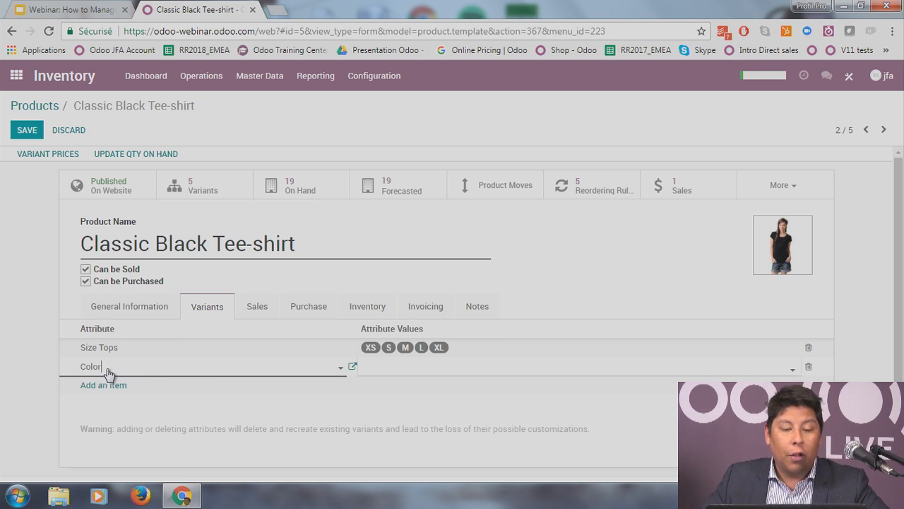
pyautogui.click(167, 238)
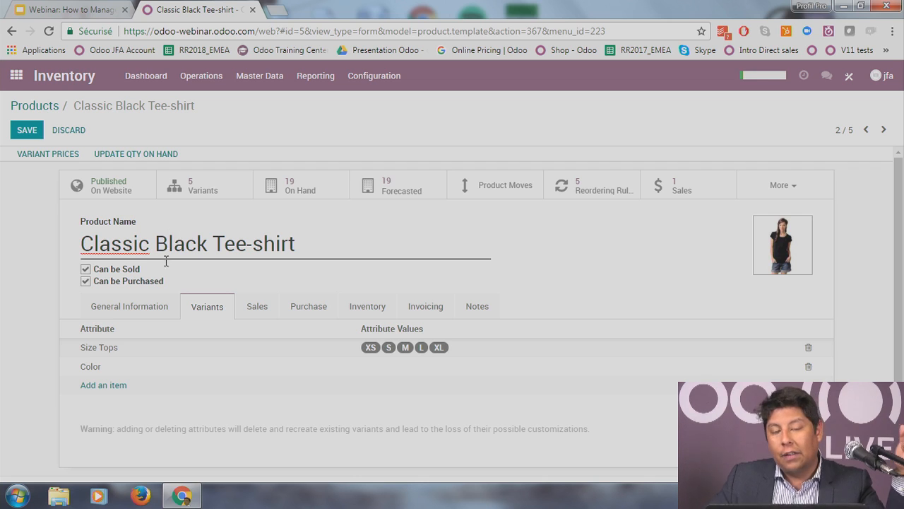
pyautogui.click(808, 367)
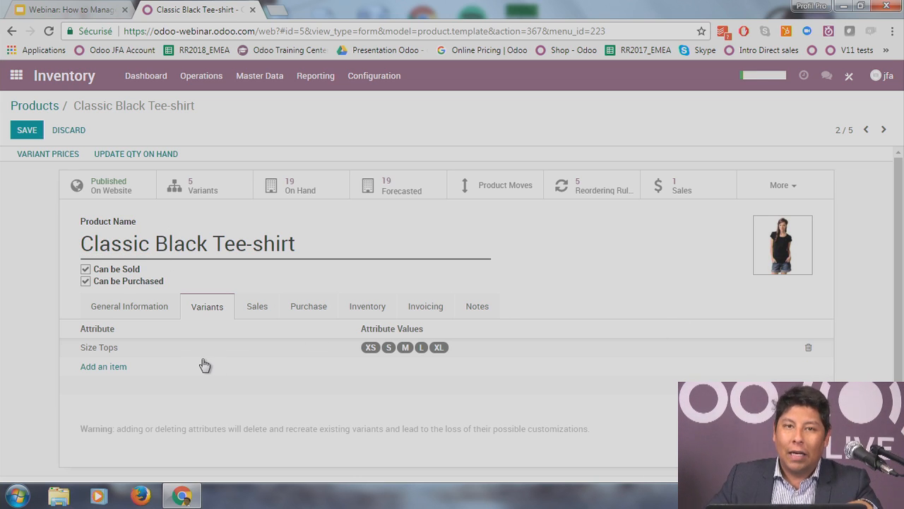
pyautogui.click(257, 310)
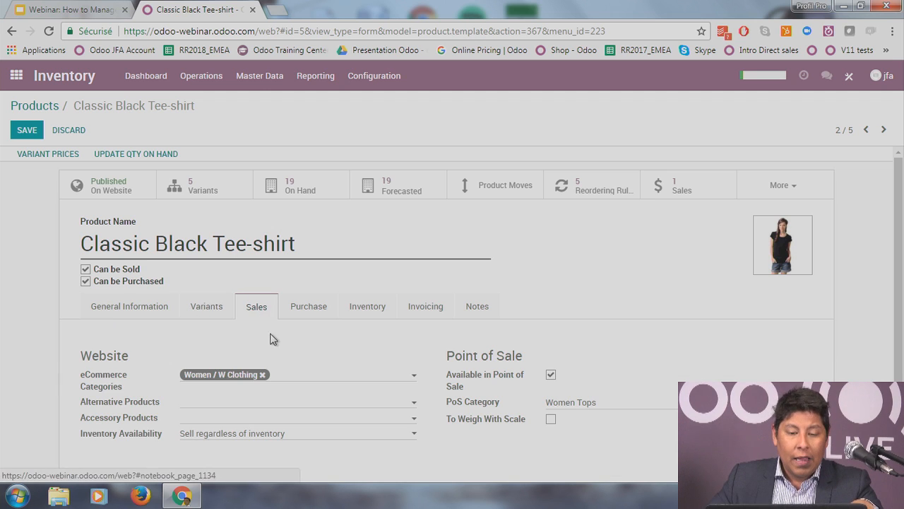
# Step: Set White Sweat (1 size) as the alternative product and leave accessory products empty
pyautogui.scroll(-2, 287, 357)
pyautogui.scroll(1, 289, 354)
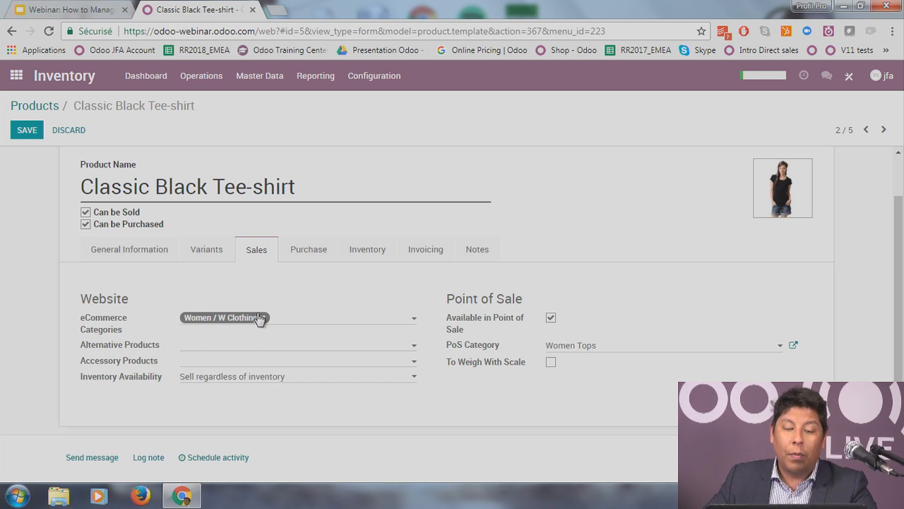
pyautogui.click(281, 346)
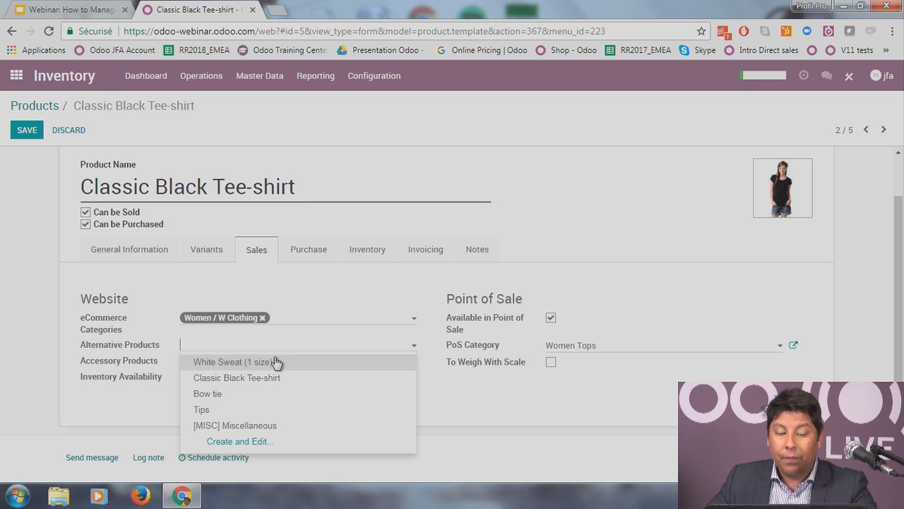
pyautogui.click(314, 364)
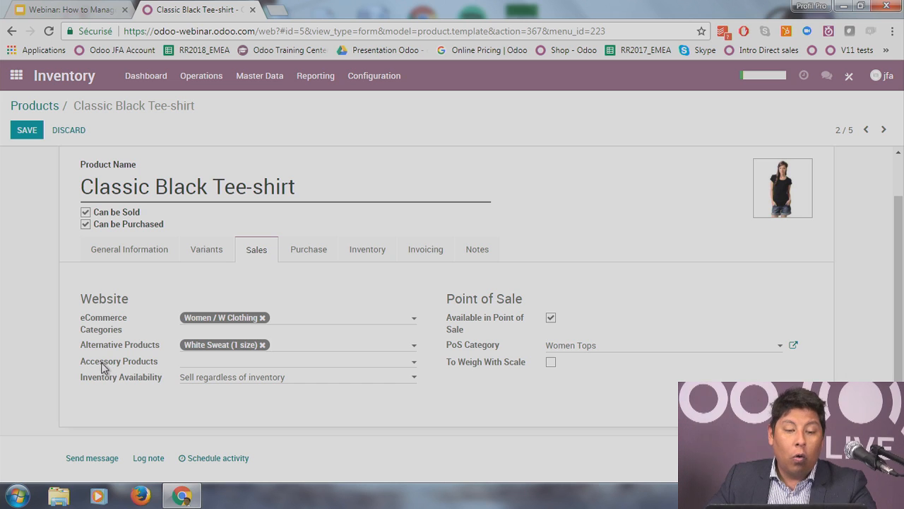
pyautogui.click(217, 365)
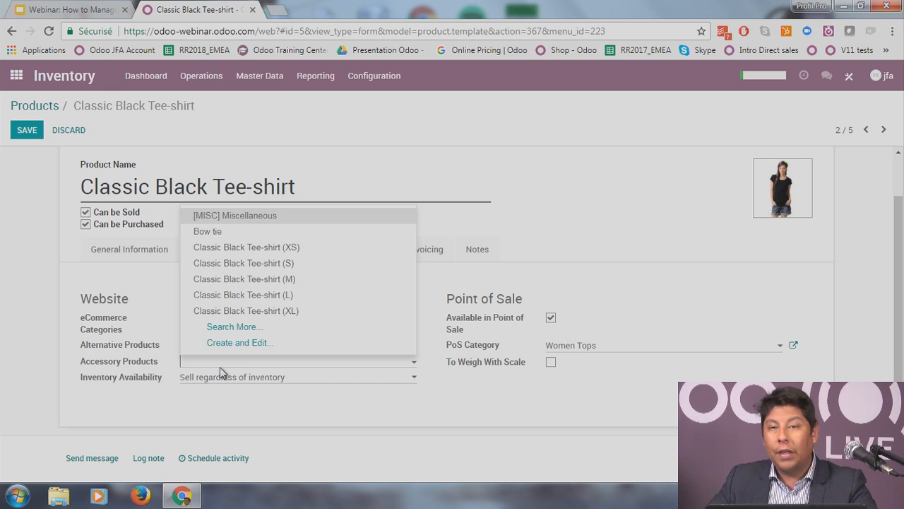
pyautogui.click(406, 408)
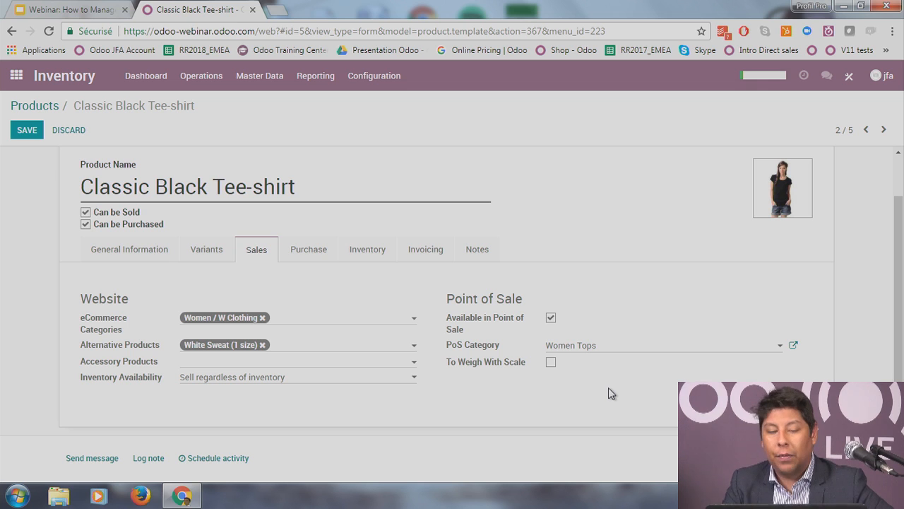
# Step: Show the tee-shirt's vendor list and draft a new XL vendor line for Supplier2
pyautogui.click(323, 257)
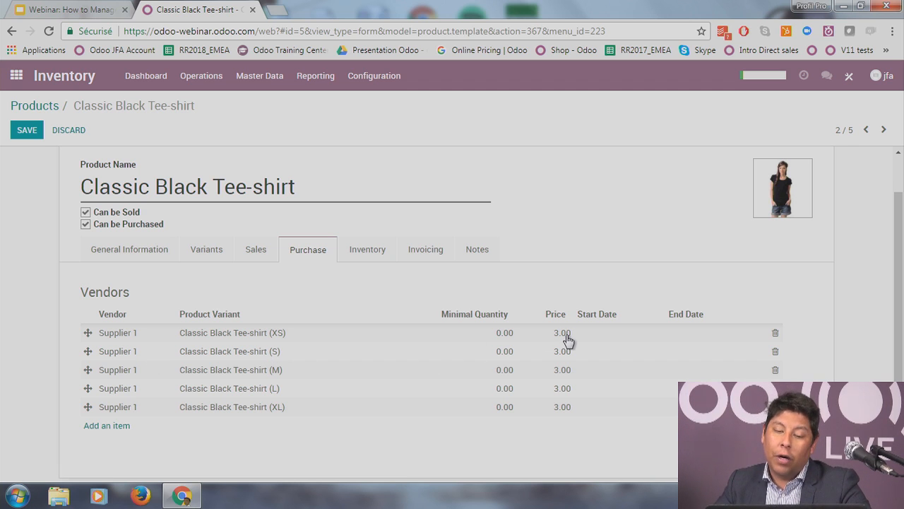
pyautogui.click(106, 425)
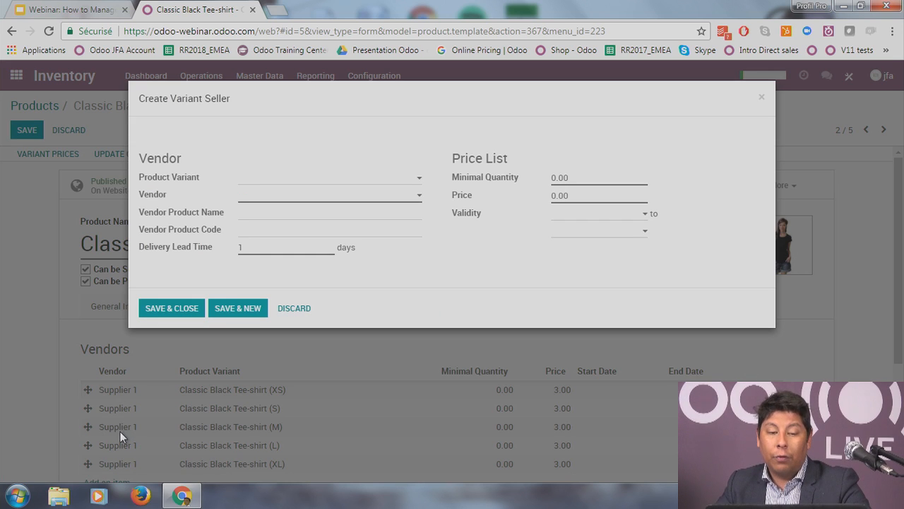
pyautogui.click(307, 178)
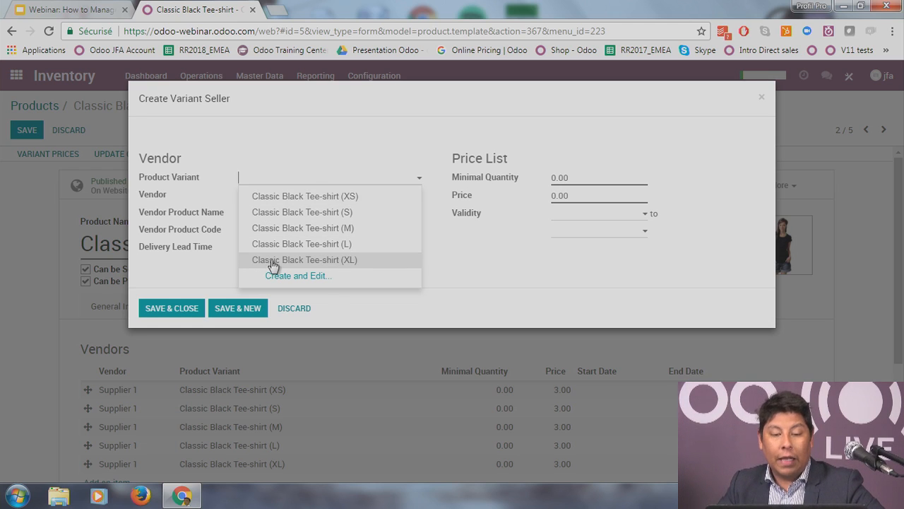
pyautogui.click(339, 262)
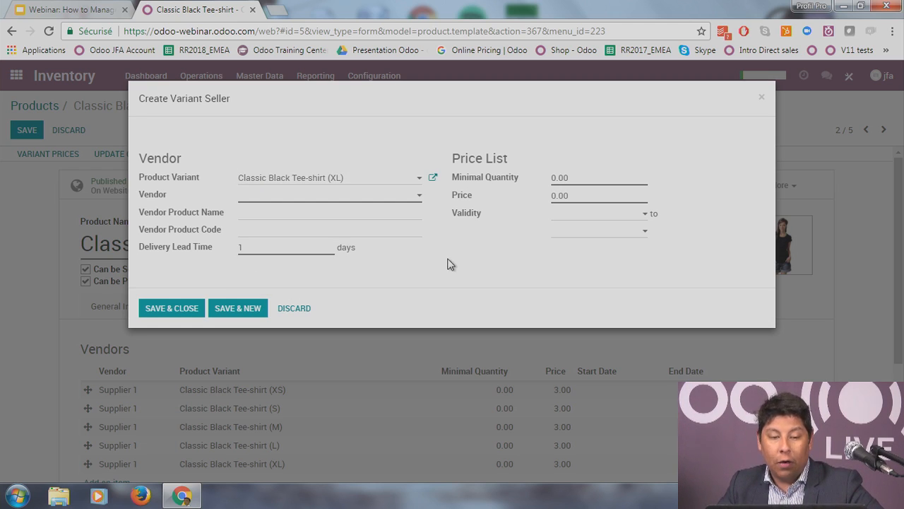
pyautogui.click(373, 198)
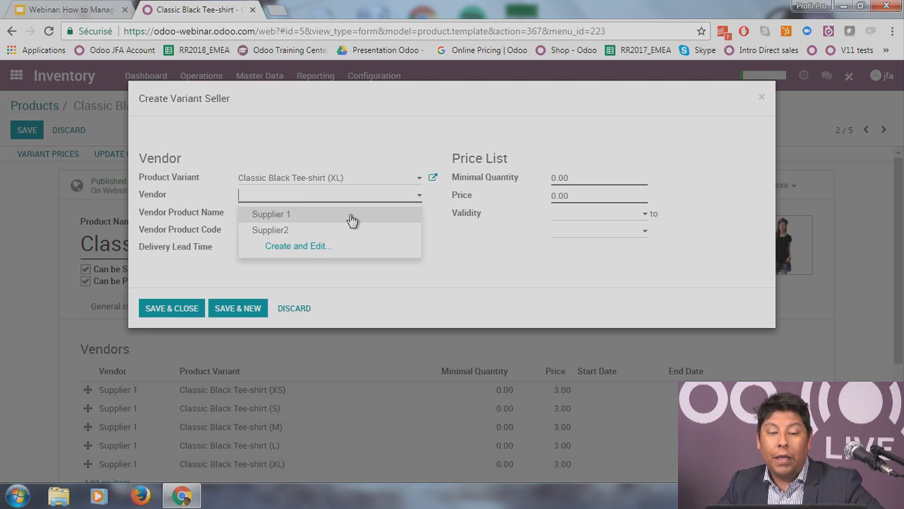
pyautogui.click(353, 235)
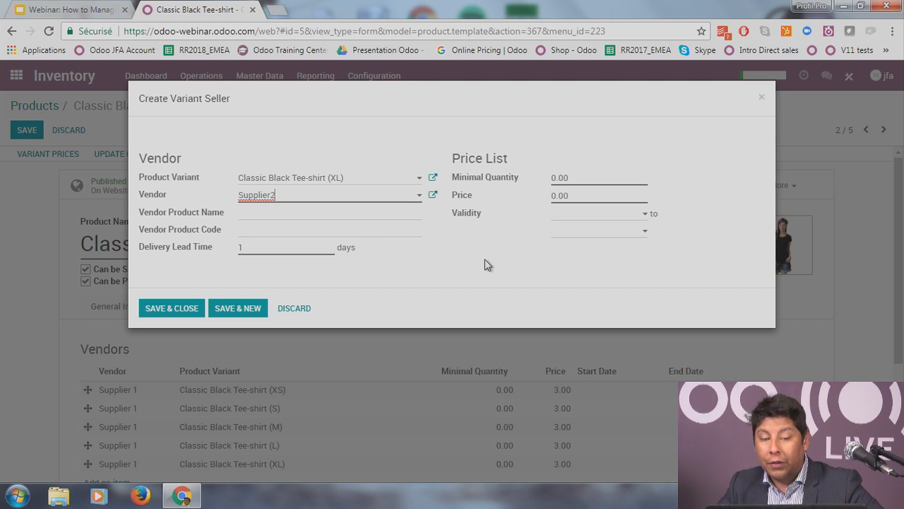
# Step: Enter price 4 and lead time 0 on the Supplier2 draft, then discard it
pyautogui.click(589, 177)
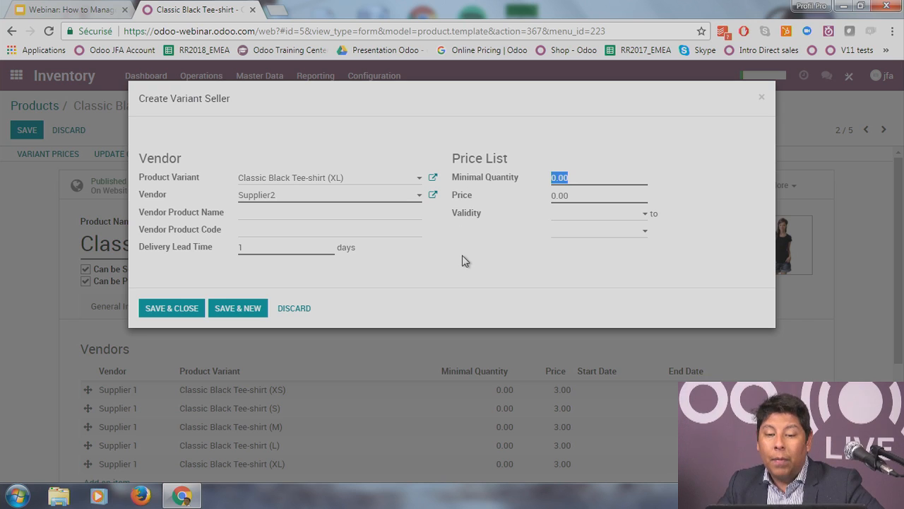
pyautogui.click(572, 179)
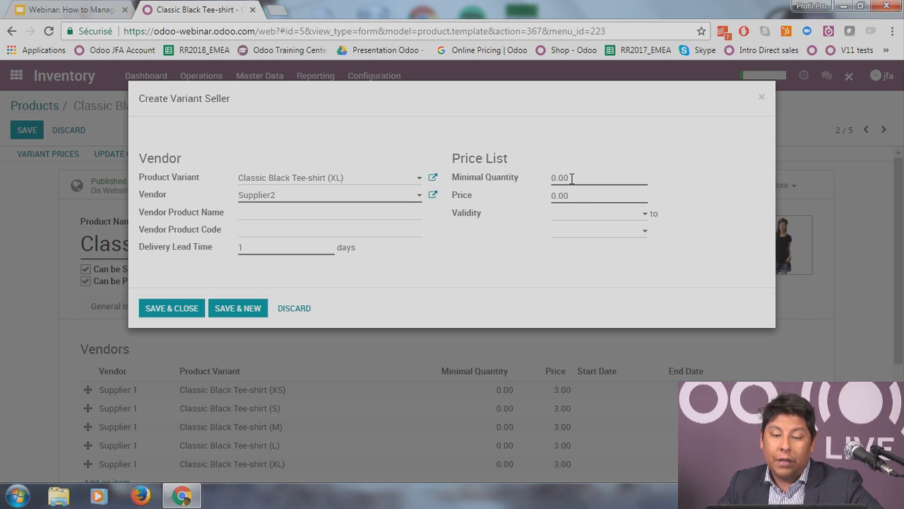
pyautogui.click(578, 196)
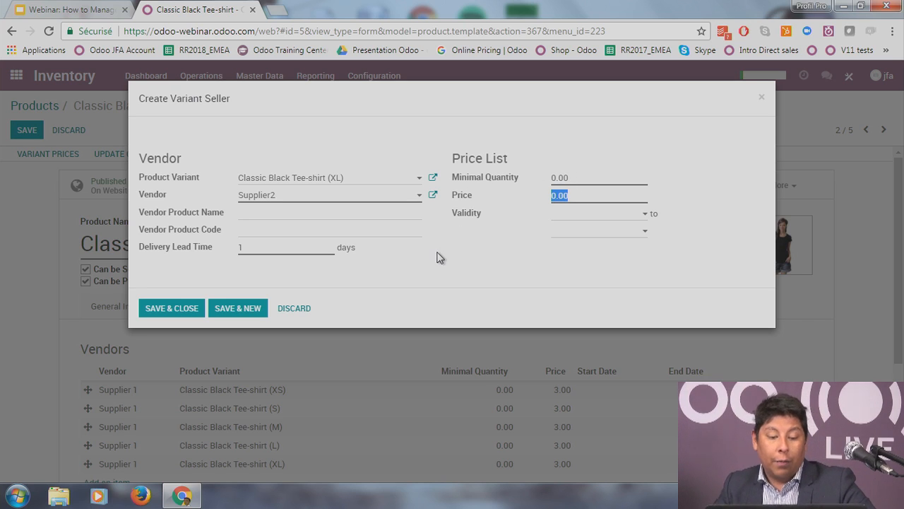
pyautogui.write('4')
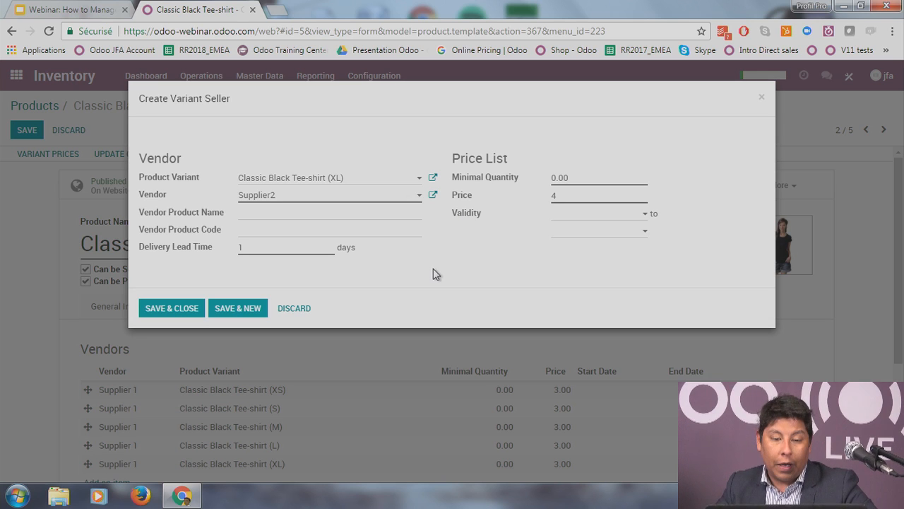
pyautogui.click(275, 248)
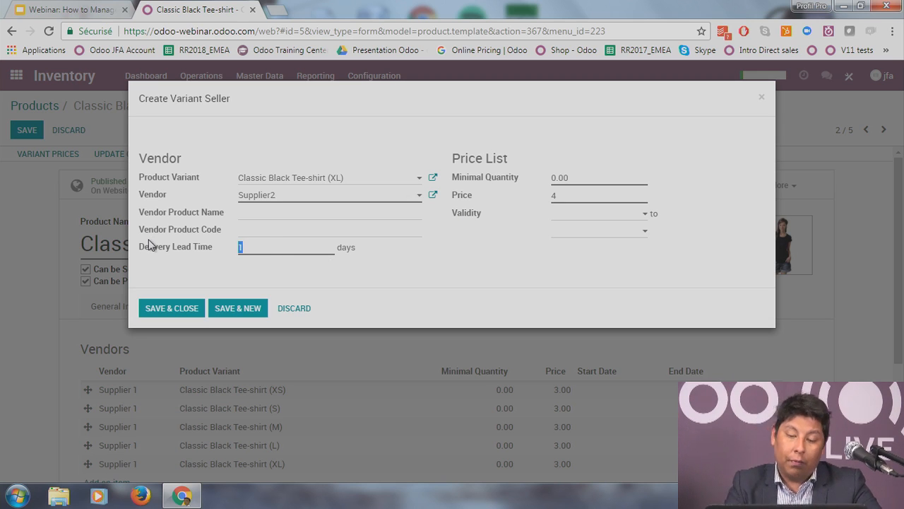
pyautogui.write('0')
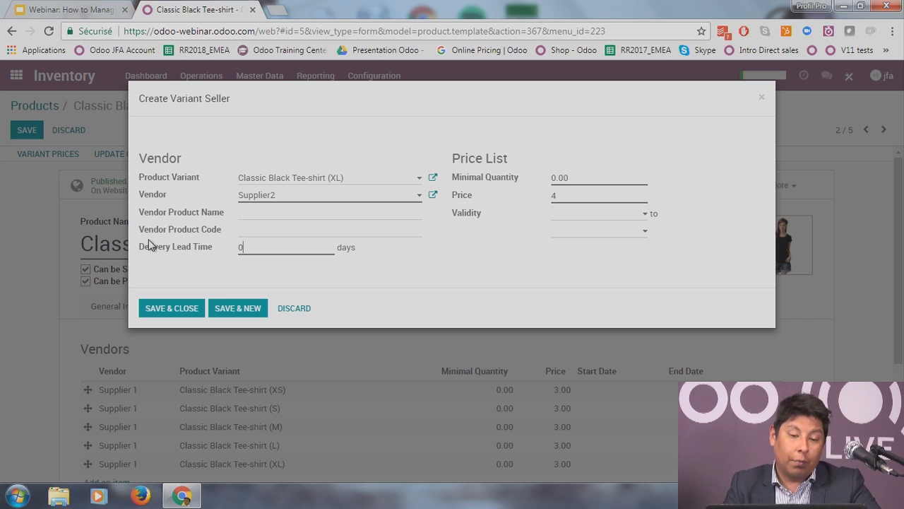
pyautogui.click(289, 216)
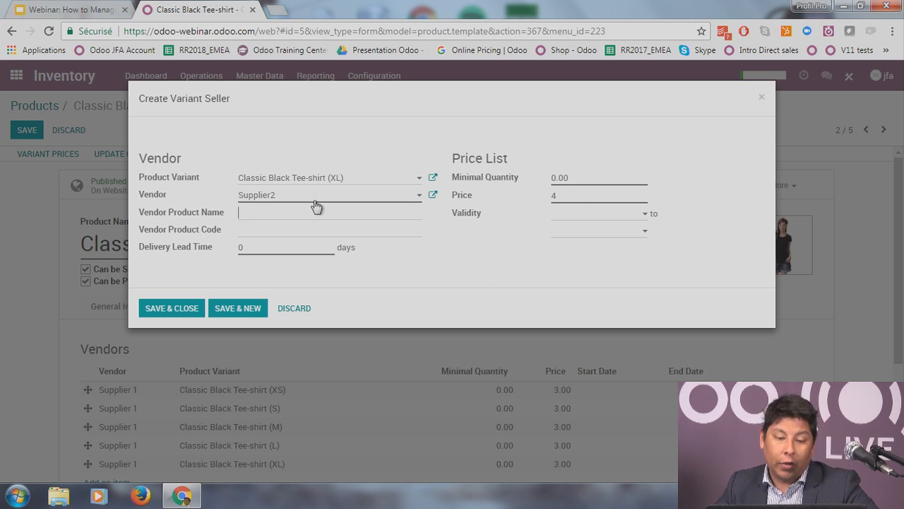
pyautogui.click(292, 313)
pyautogui.scroll(-2, 296, 317)
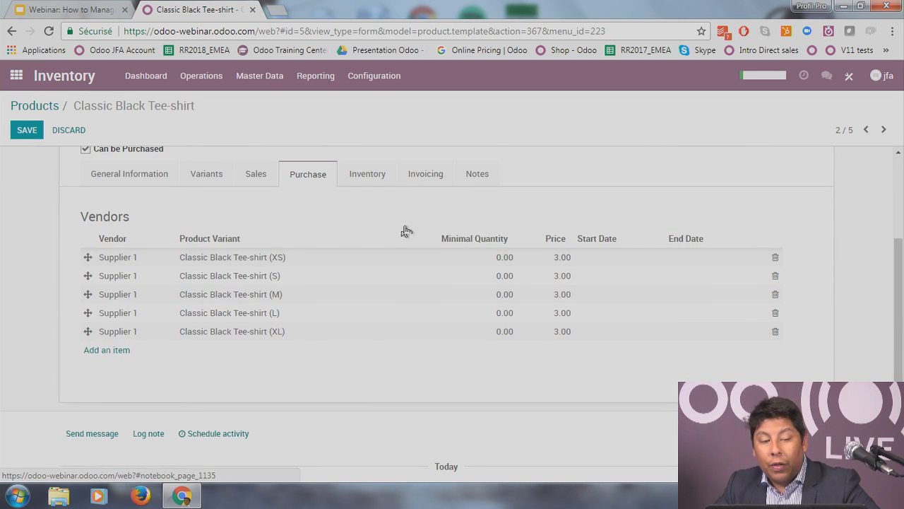
# Step: Start a new vendor line for the XL variant with Supplier 1 as vendor
pyautogui.scroll(3, 151, 308)
pyautogui.scroll(-1, 195, 343)
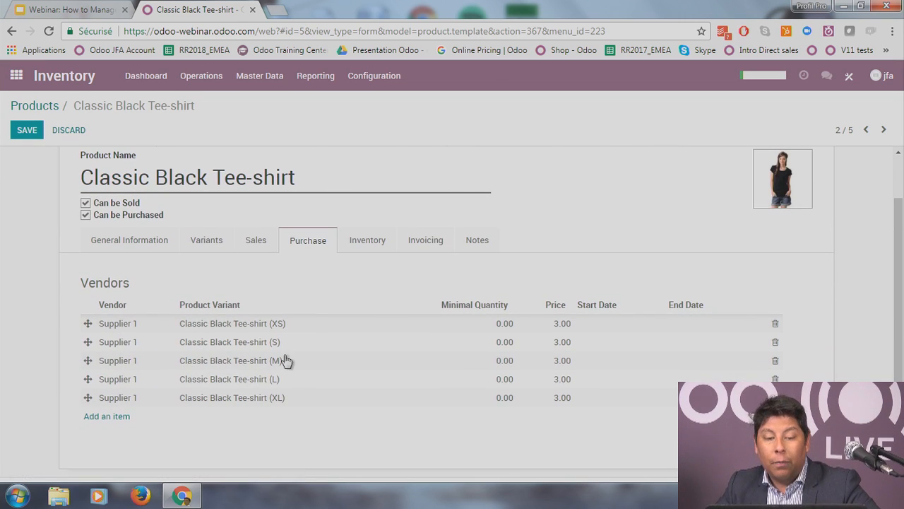
pyautogui.click(117, 419)
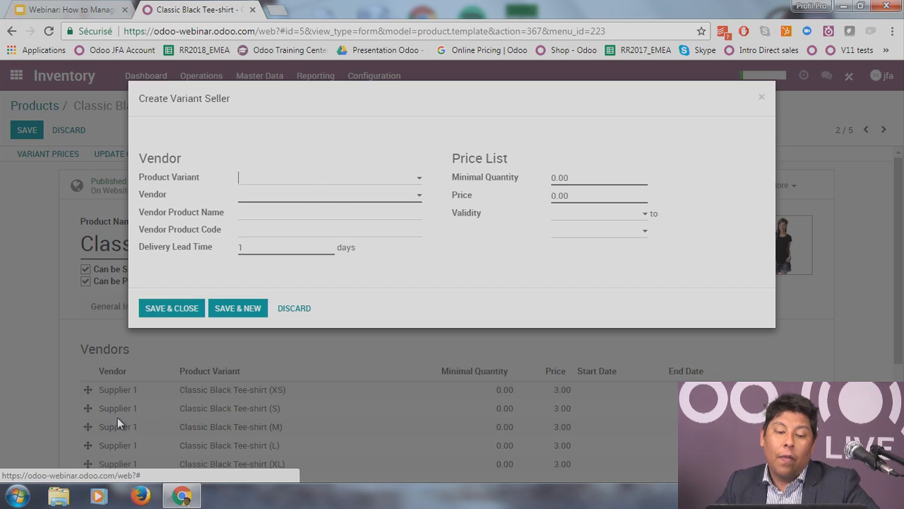
pyautogui.click(302, 185)
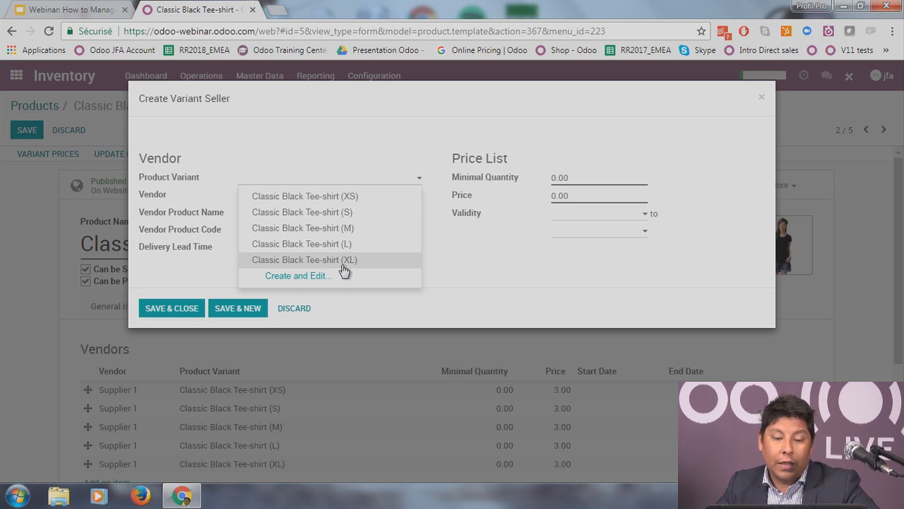
pyautogui.click(344, 262)
pyautogui.click(284, 198)
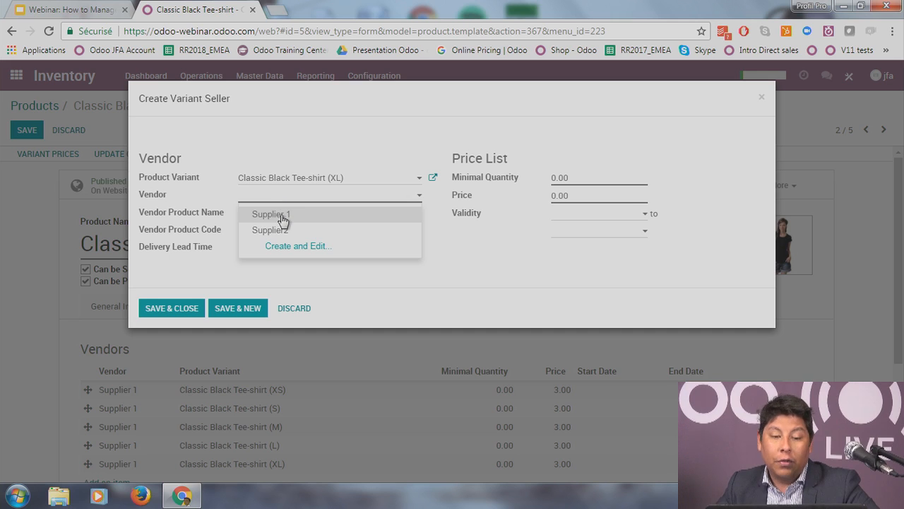
pyautogui.click(282, 217)
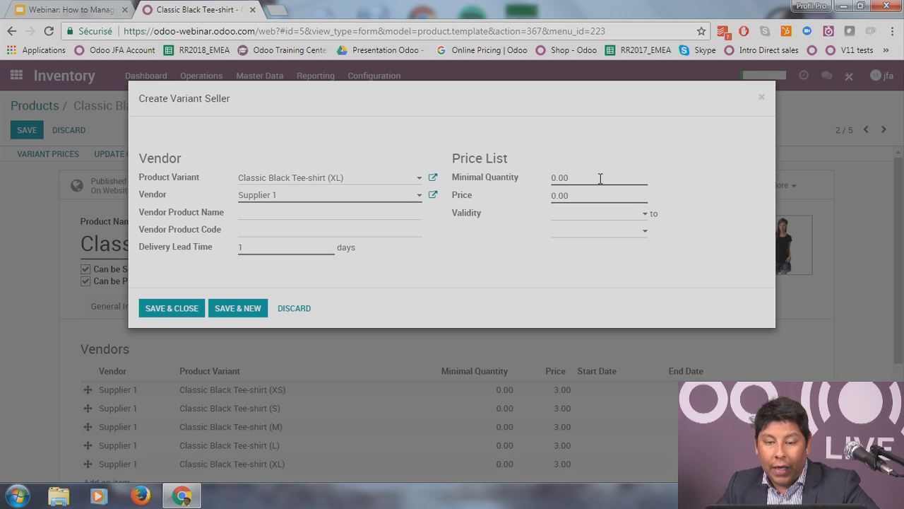
# Step: Set minimal quantity 10 and price 25 on the XL line and save it
pyautogui.moveTo(599, 179); pyautogui.dragTo(471, 184)
pyautogui.write('10')
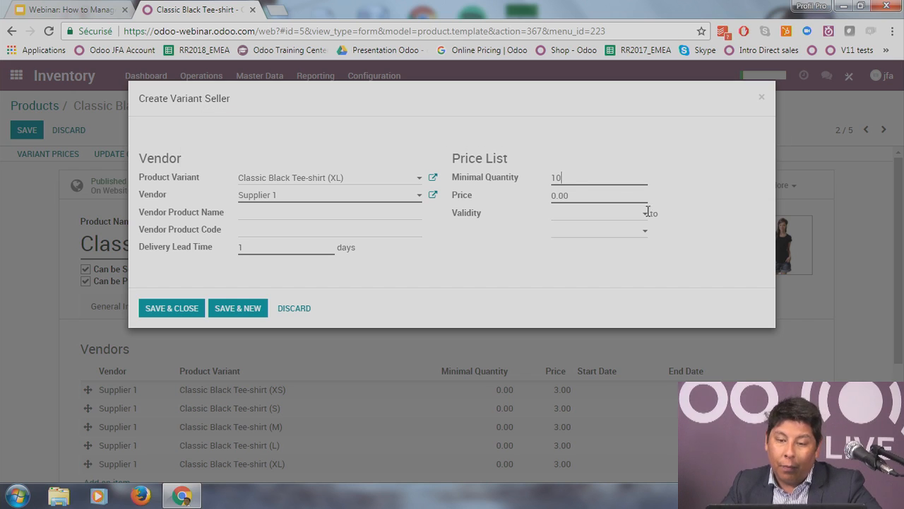
pyautogui.press('Tab')
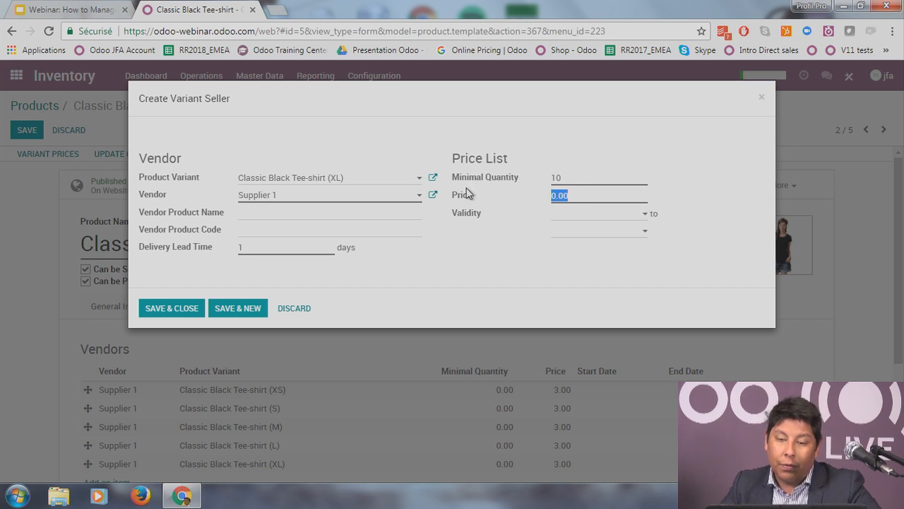
pyautogui.write('2,5')
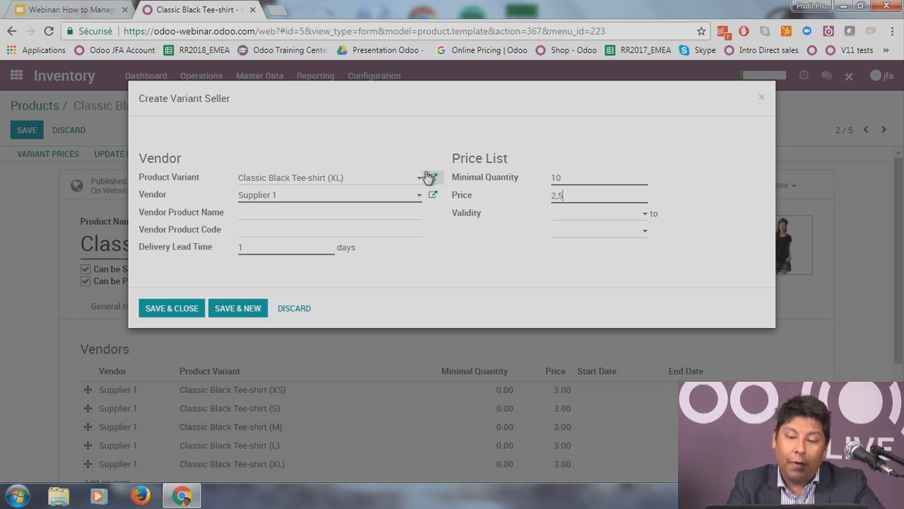
pyautogui.moveTo(279, 250); pyautogui.dragTo(19, 230)
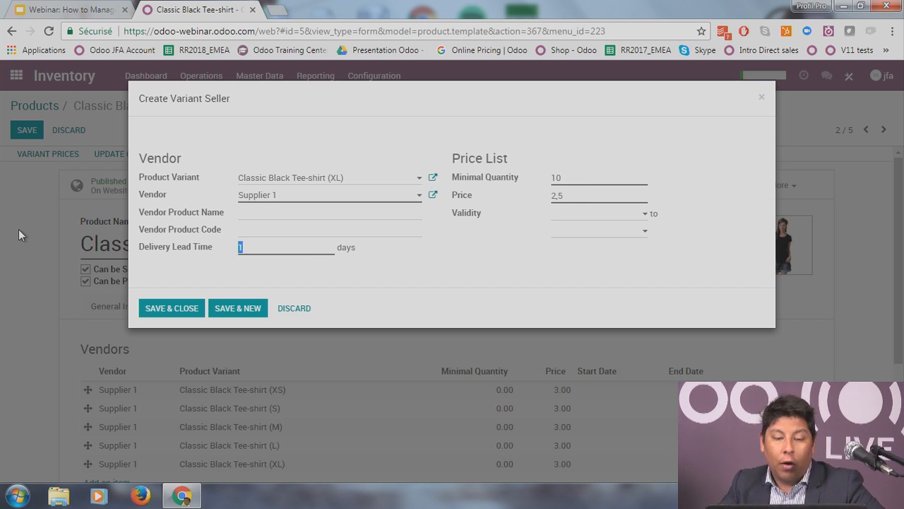
pyautogui.click(145, 313)
pyautogui.scroll(-3, 829, 341)
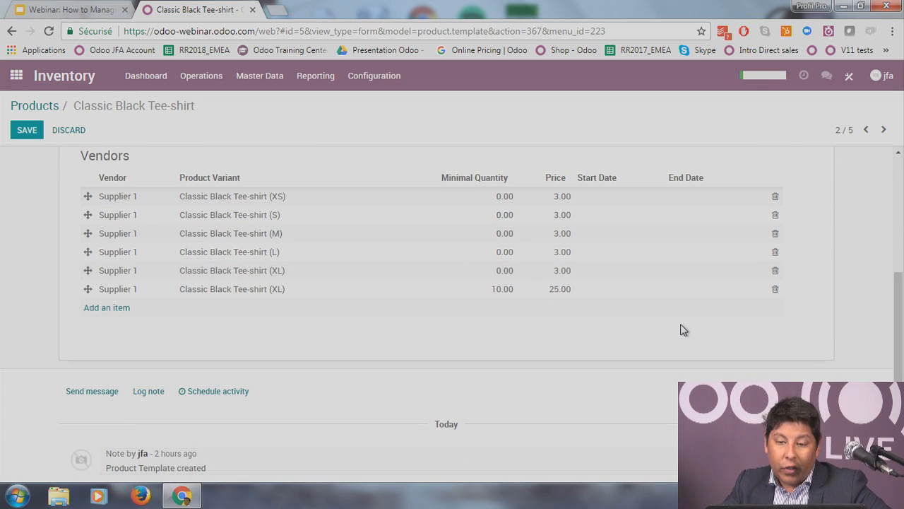
# Step: Correct the Supplier 1 XL vendor line's price from 25.00 to 2.50
pyautogui.scroll(1, 689, 332)
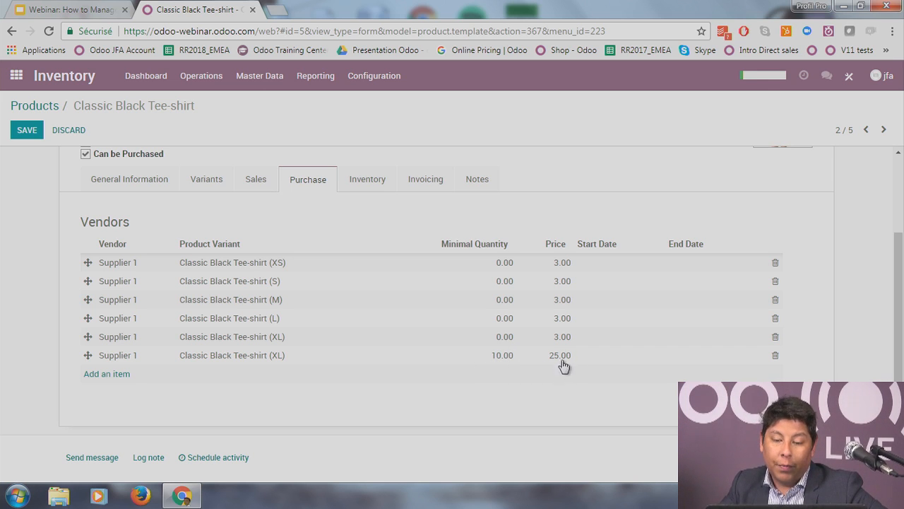
pyautogui.click(348, 357)
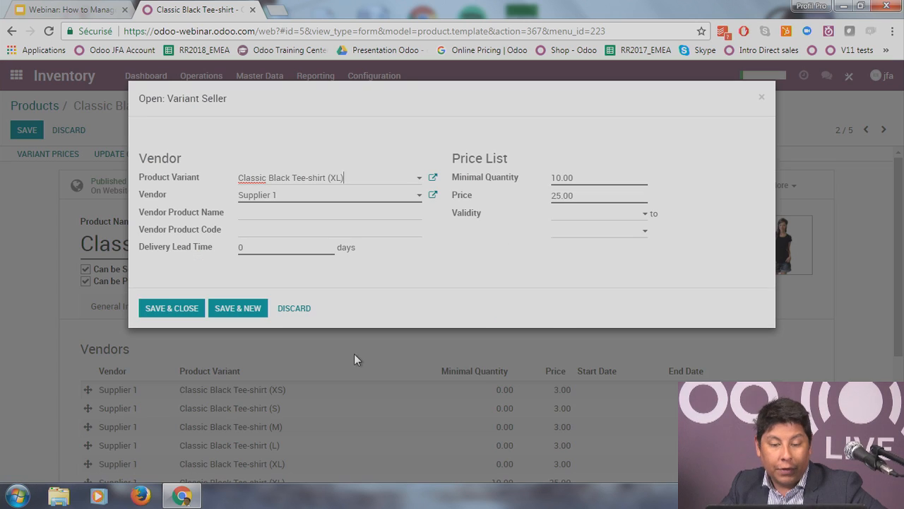
pyautogui.click(563, 195)
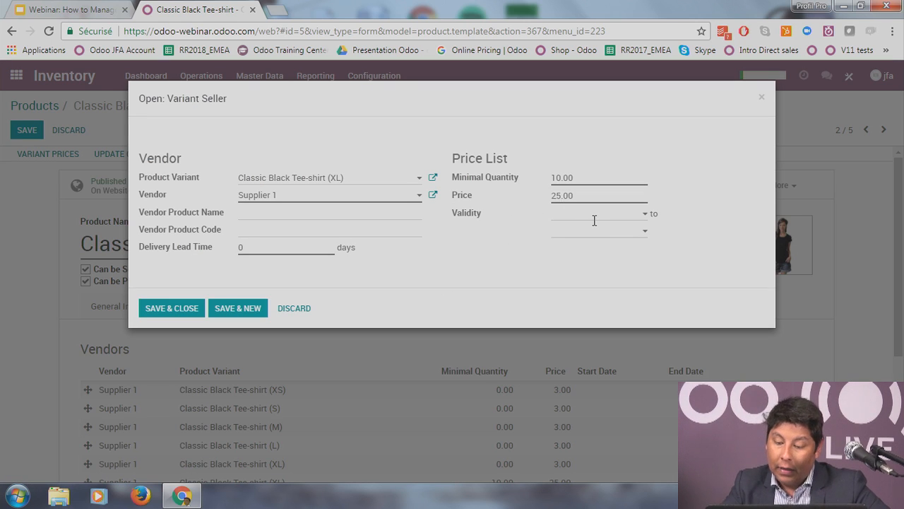
pyautogui.press('BackSpace')
pyautogui.press('BackSpace')
pyautogui.press('BackSpace')
pyautogui.write('2')
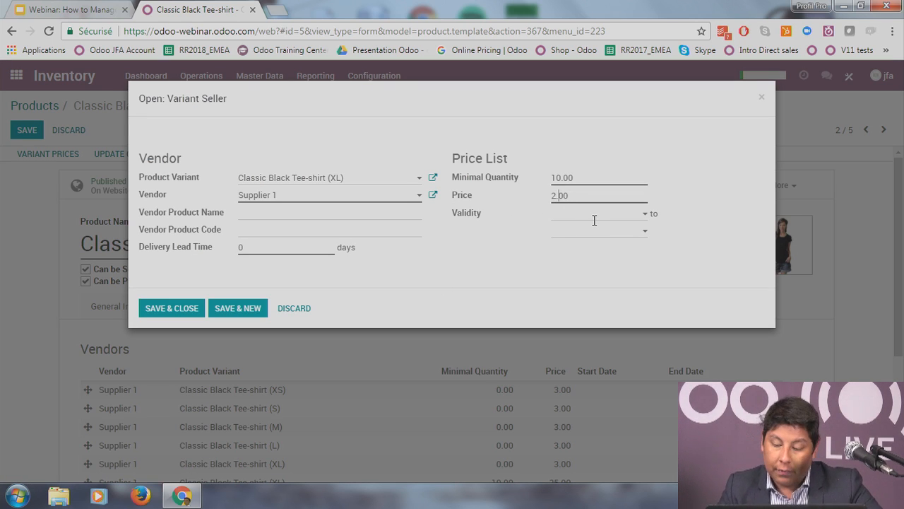
pyautogui.write('5')
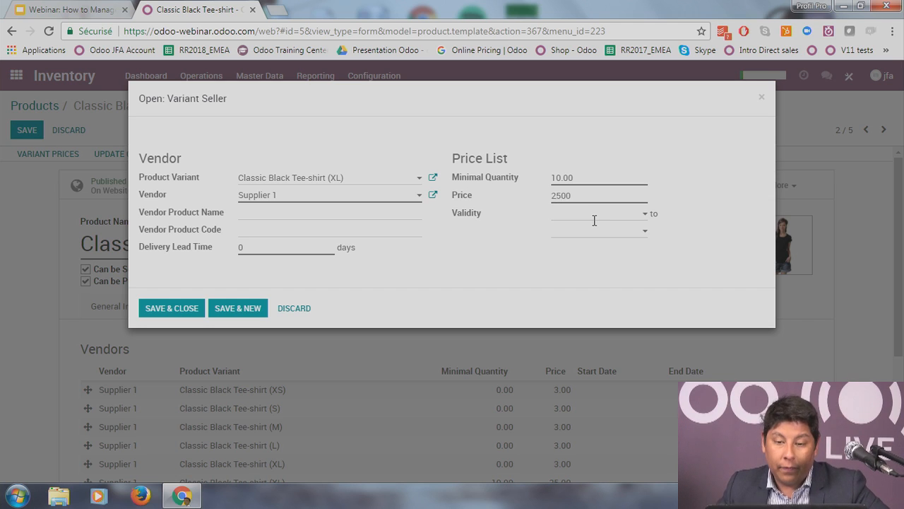
pyautogui.press('BackSpace')
pyautogui.write('.')
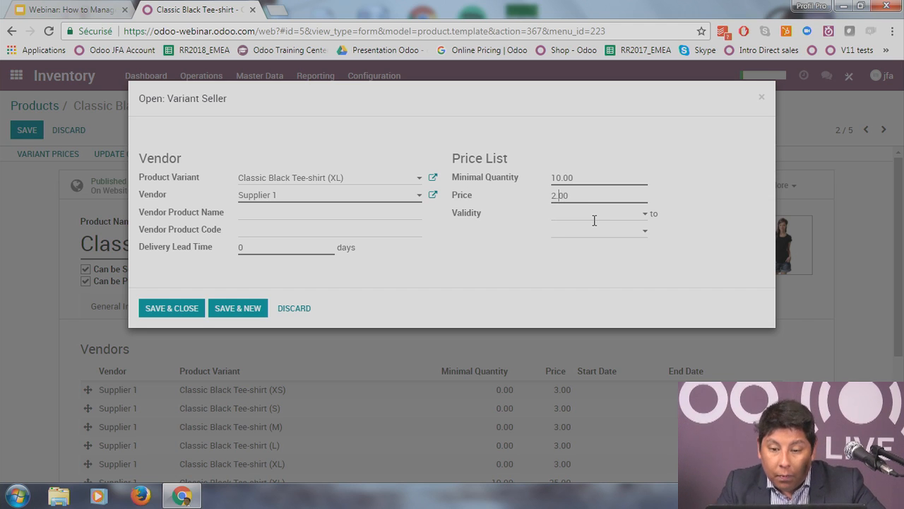
pyautogui.write('5')
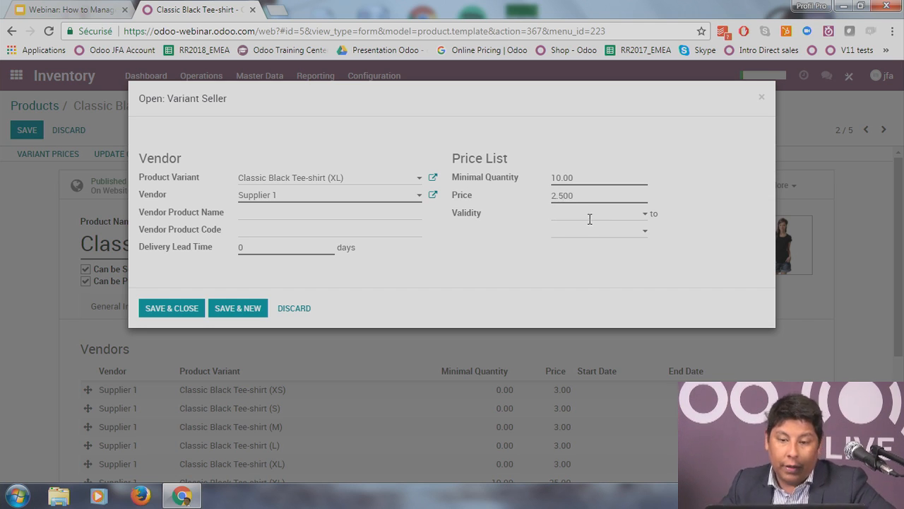
pyautogui.click(190, 312)
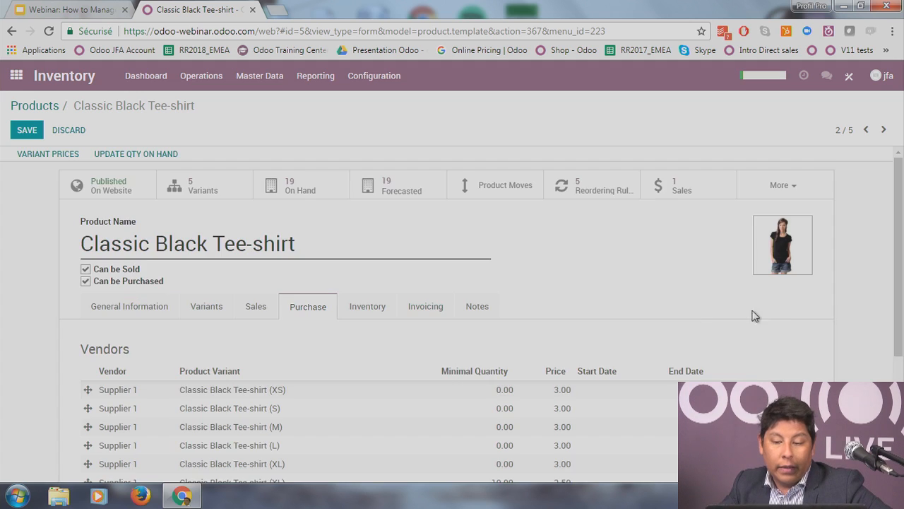
pyautogui.scroll(-2, 789, 316)
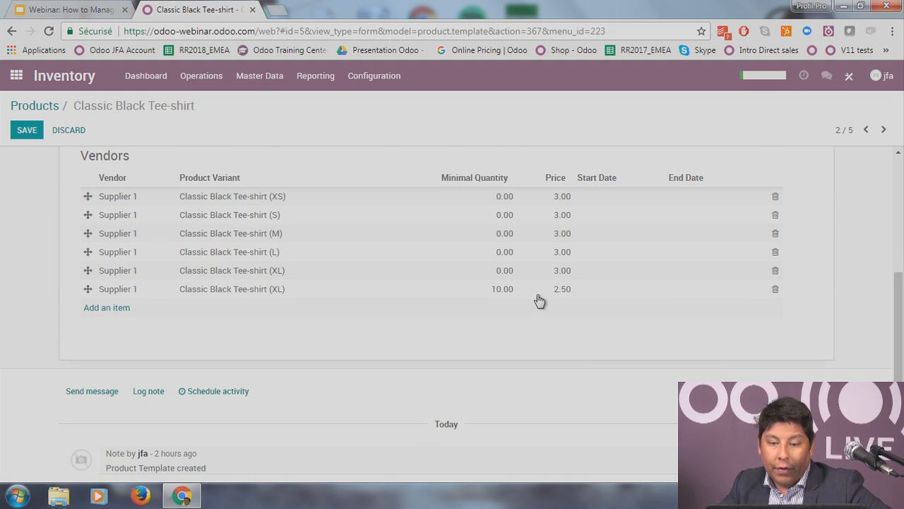
# Step: Show the tee-shirt's Inventory settings, where Buy is the only checked route
pyautogui.scroll(1, 577, 332)
pyautogui.scroll(2, 577, 332)
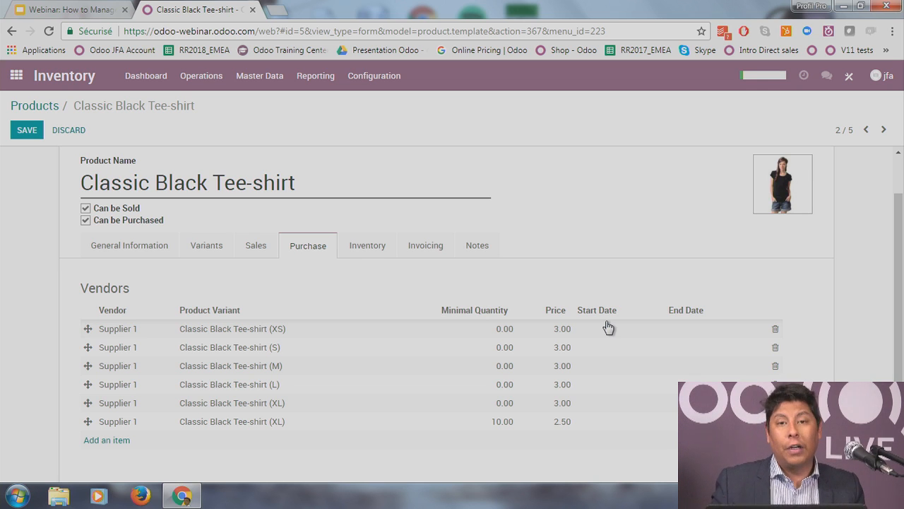
pyautogui.click(368, 252)
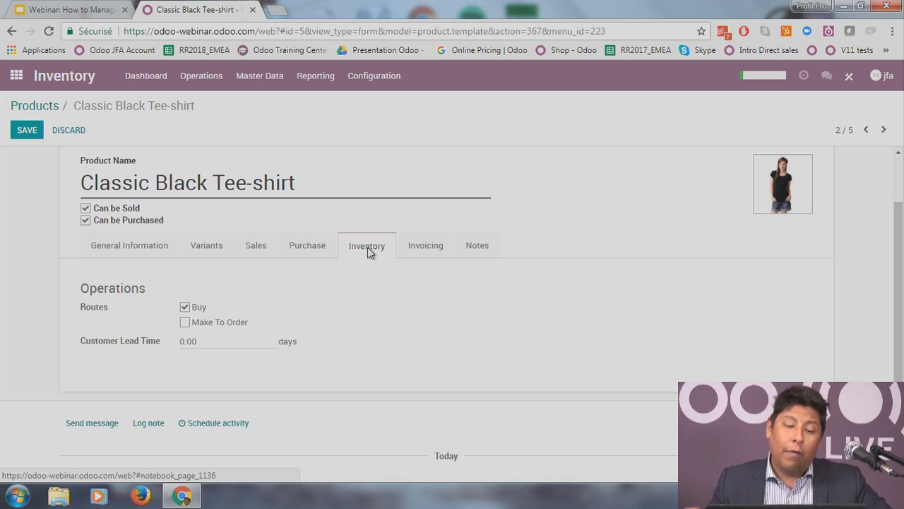
pyautogui.click(185, 322)
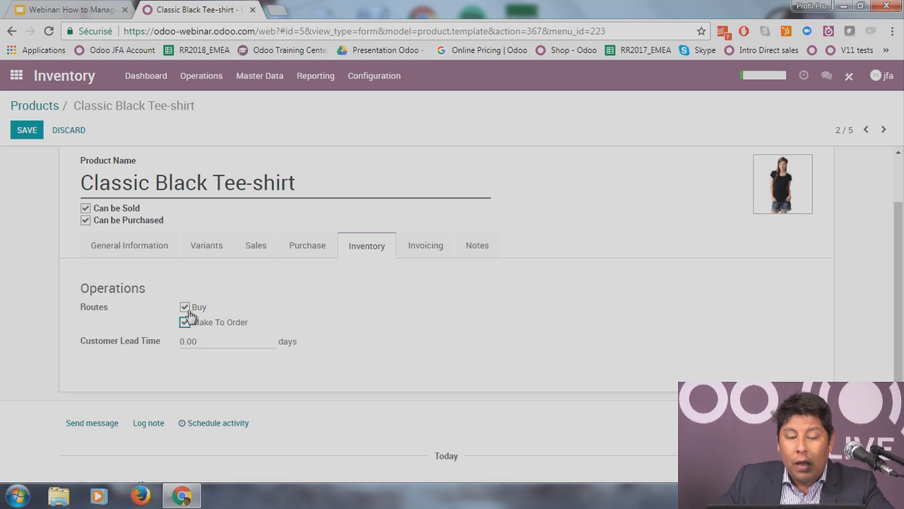
pyautogui.click(186, 324)
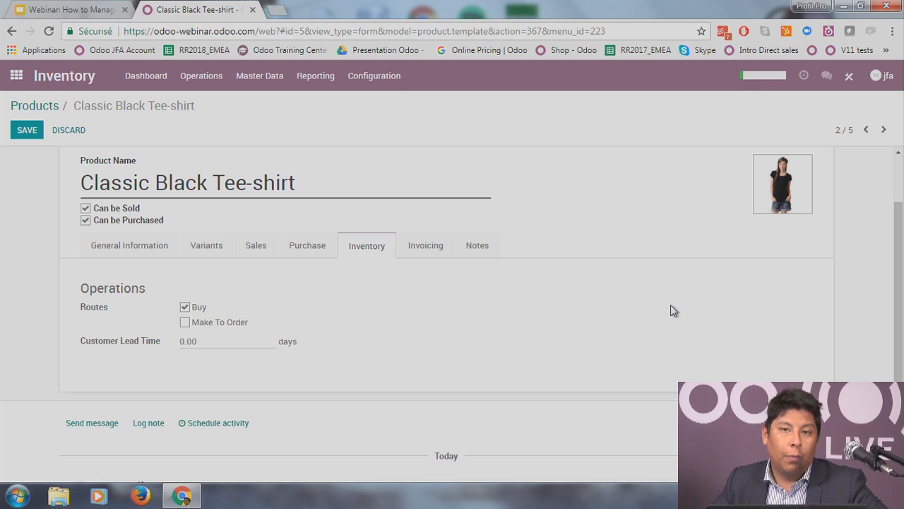
# Step: Save the product, view its Invoicing settings, and make the form editable again
pyautogui.click(32, 135)
pyautogui.click(422, 297)
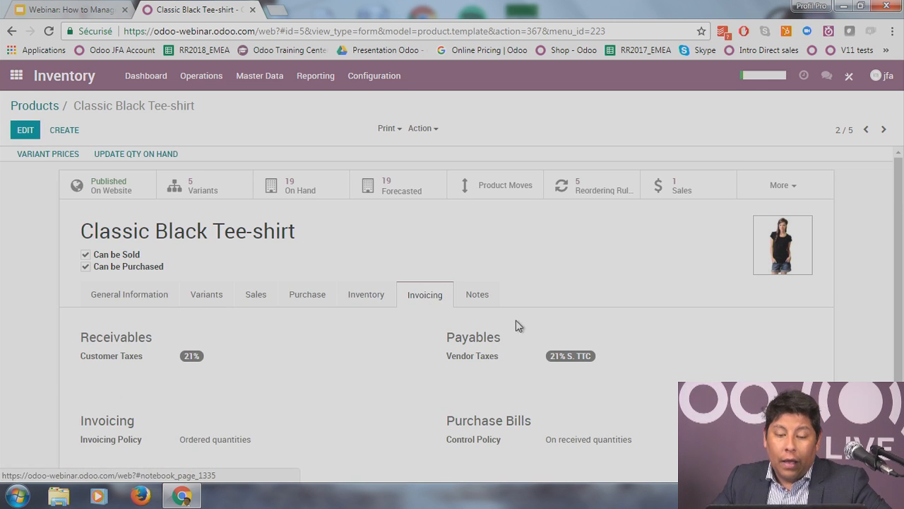
pyautogui.click(25, 130)
# Step: Check Customer Taxes without adding one, then view the empty description notes
pyautogui.scroll(-1, 91, 276)
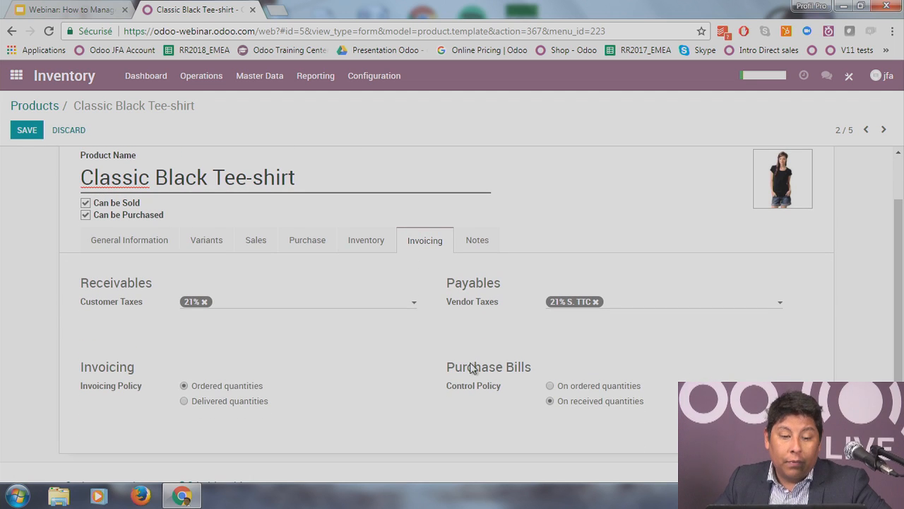
pyautogui.click(244, 308)
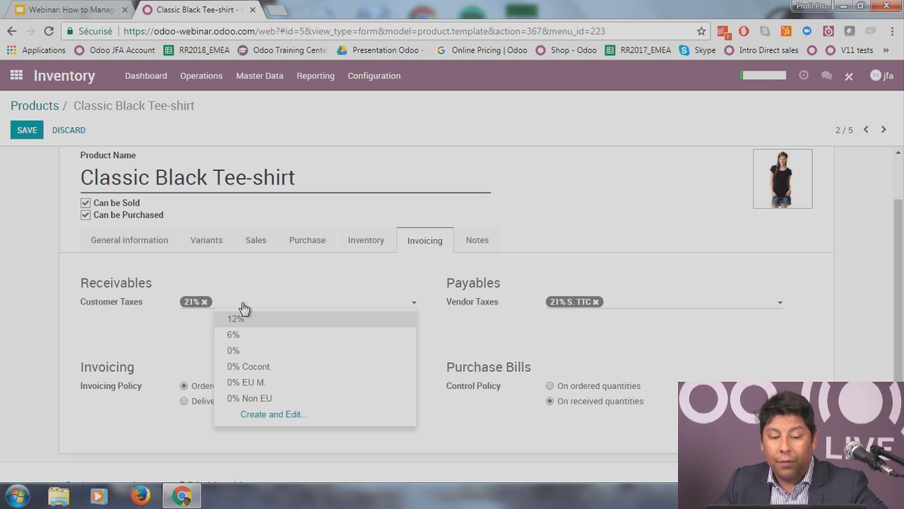
pyautogui.click(131, 347)
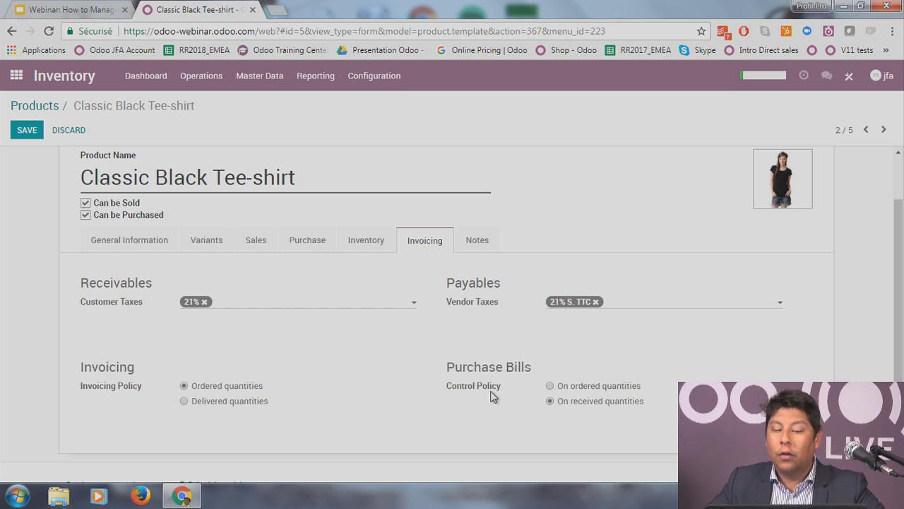
pyautogui.click(478, 241)
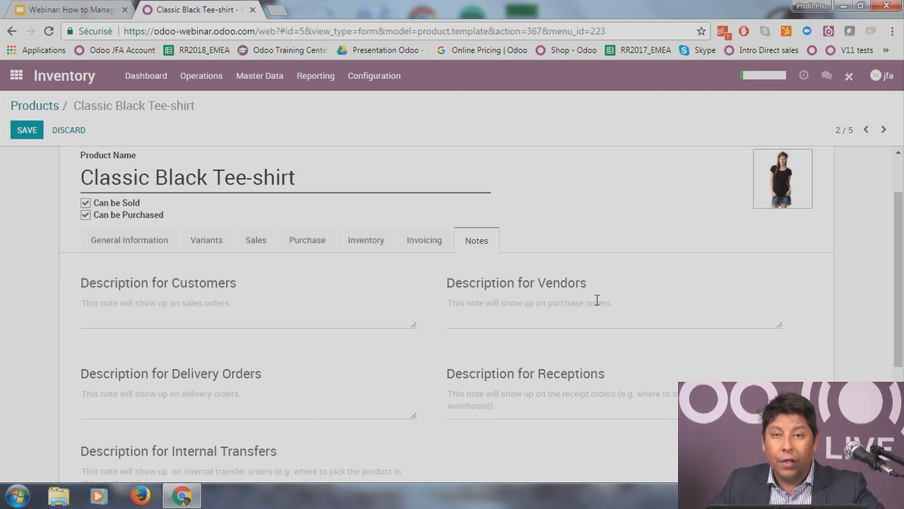
# Step: Save the product and view stock on hand in WH/Stock: 4 per size, M at 3
pyautogui.moveTo(597, 302)
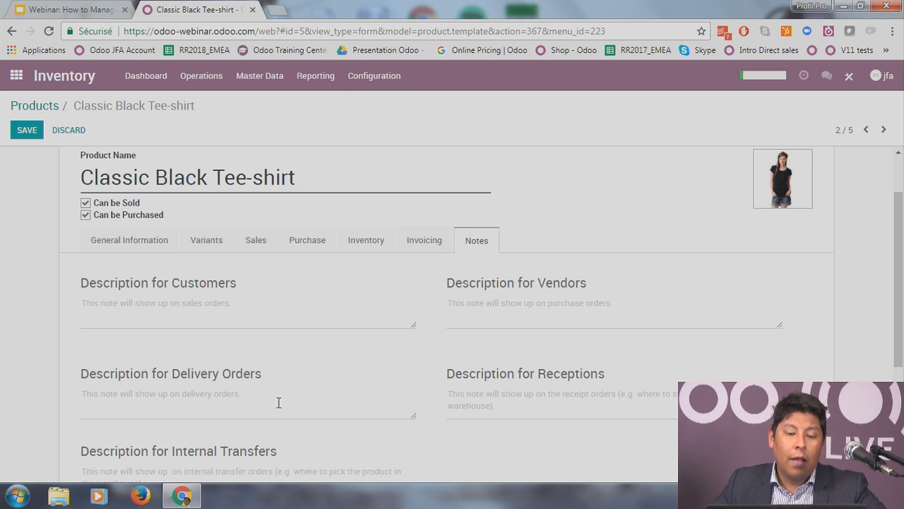
pyautogui.scroll(-1, 276, 366)
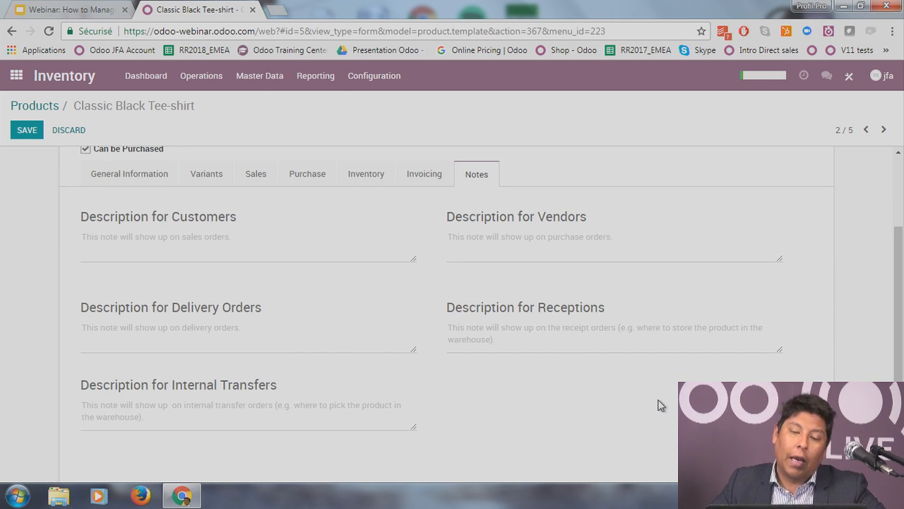
pyautogui.scroll(2, 533, 333)
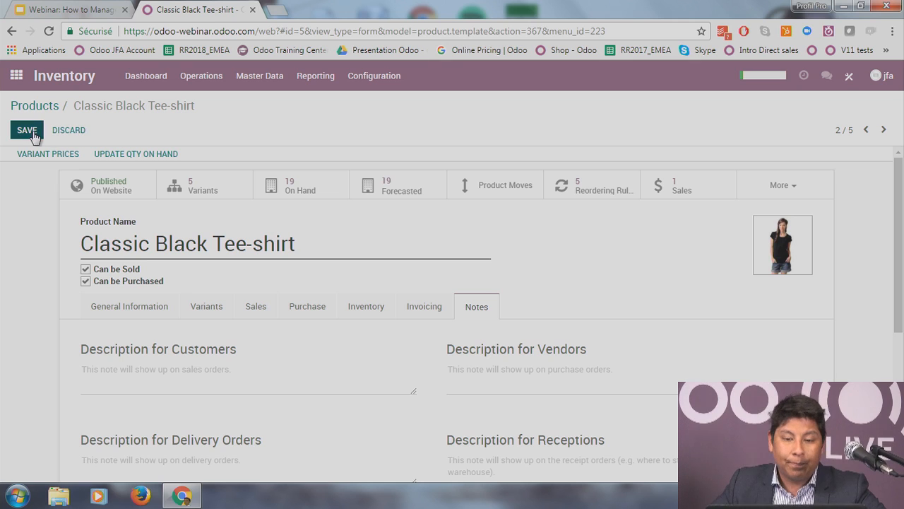
pyautogui.click(34, 135)
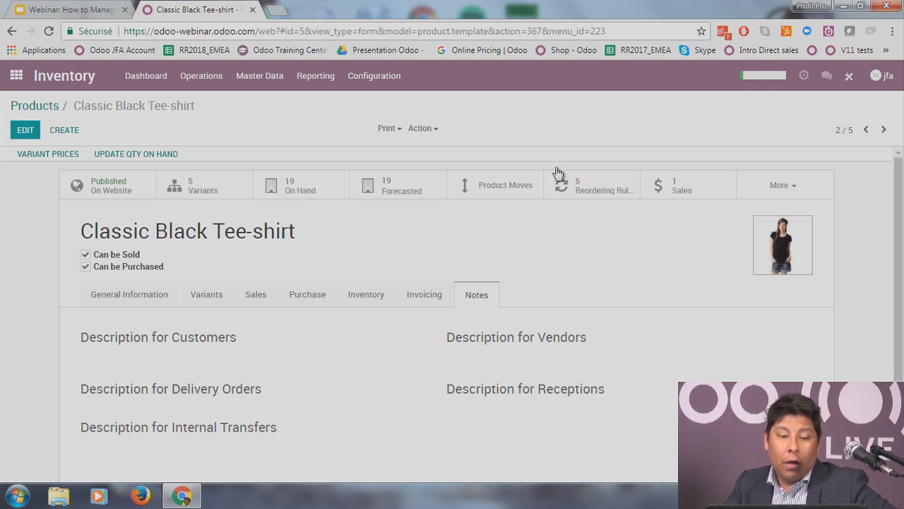
pyautogui.click(295, 197)
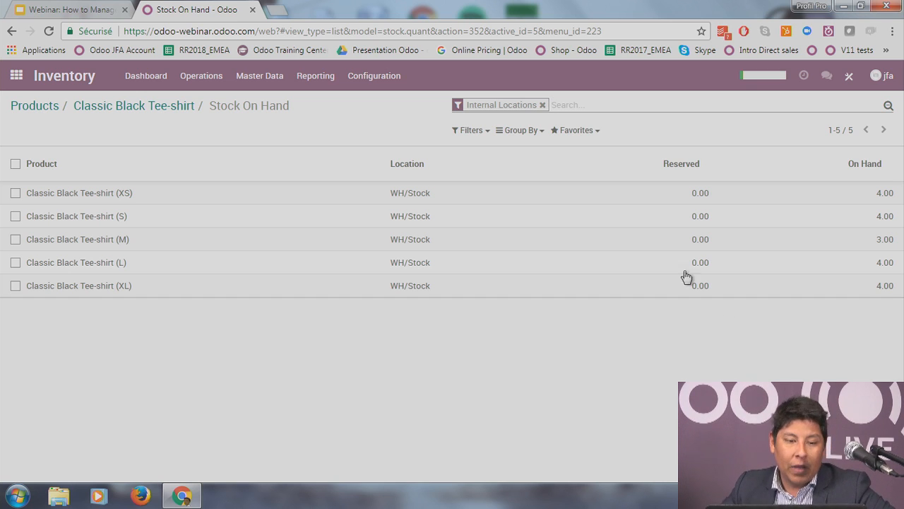
# Step: Go back to the Classic Black Tee-shirt product form via the breadcrumb
pyautogui.click(118, 106)
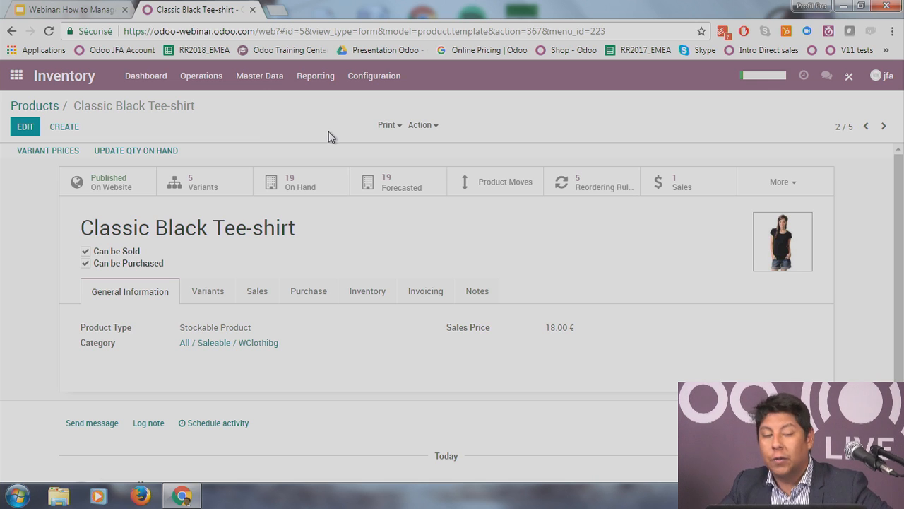
# Step: Review the quantity update for XS in WH/Stock, then cancel without changing anything
pyautogui.click(116, 158)
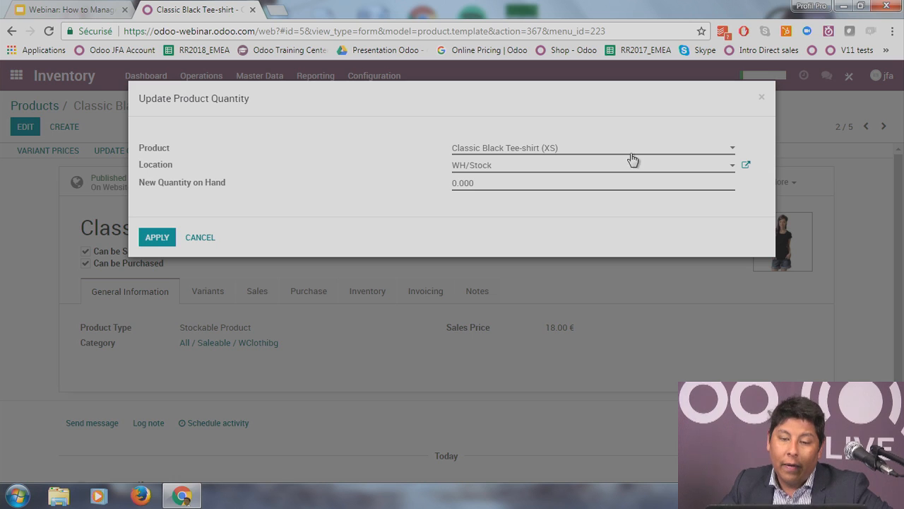
pyautogui.click(540, 148)
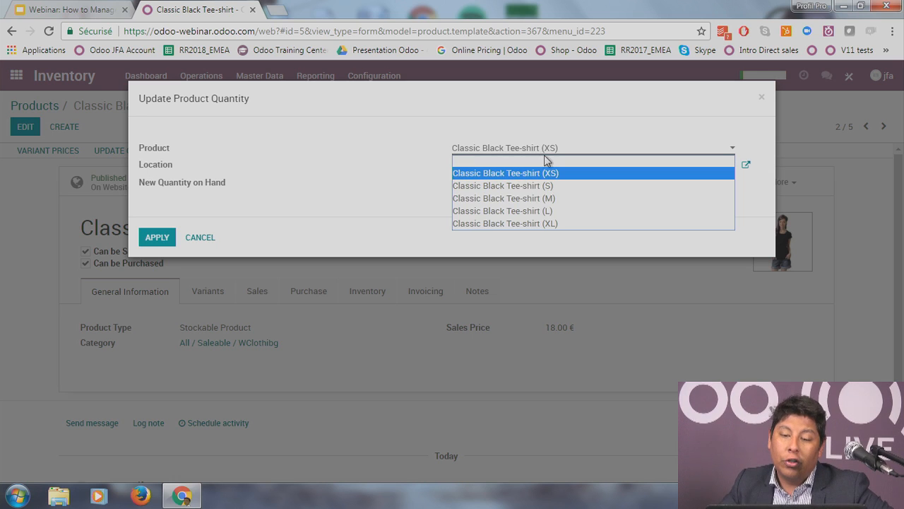
pyautogui.click(424, 202)
pyautogui.click(497, 182)
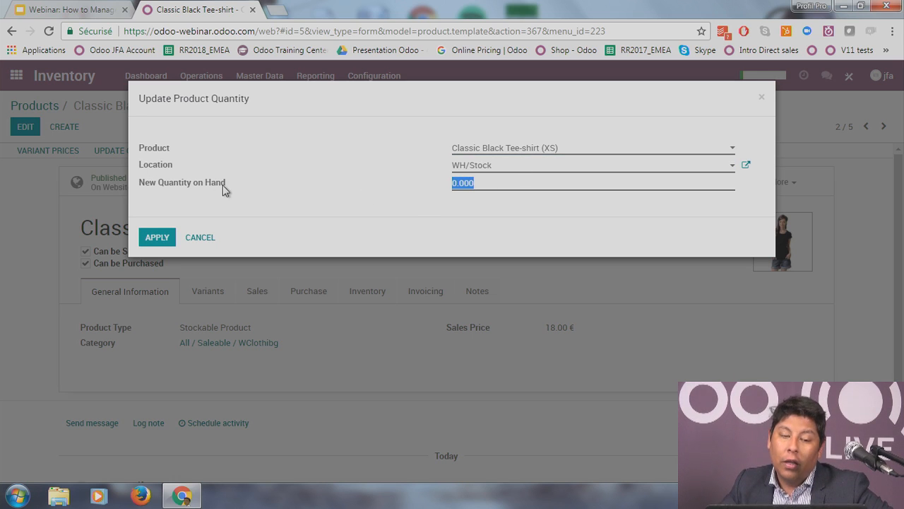
pyautogui.click(349, 202)
pyautogui.click(644, 167)
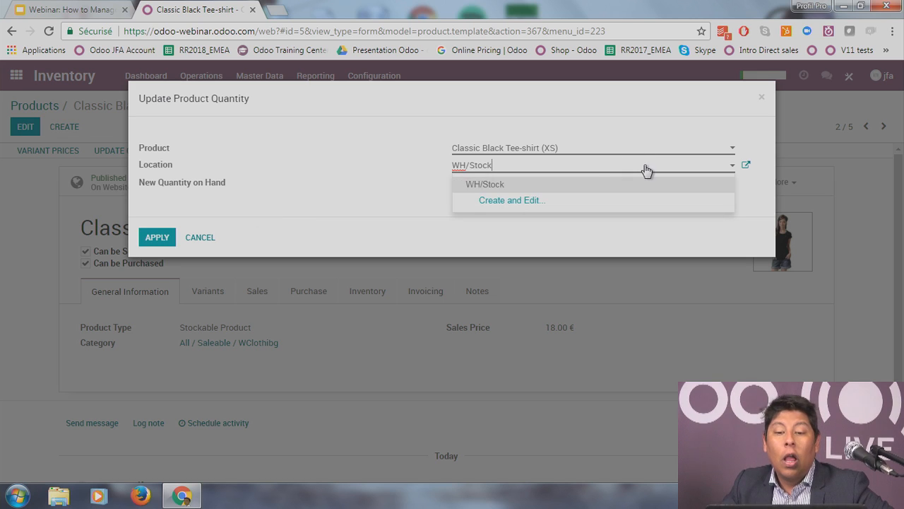
pyautogui.click(367, 221)
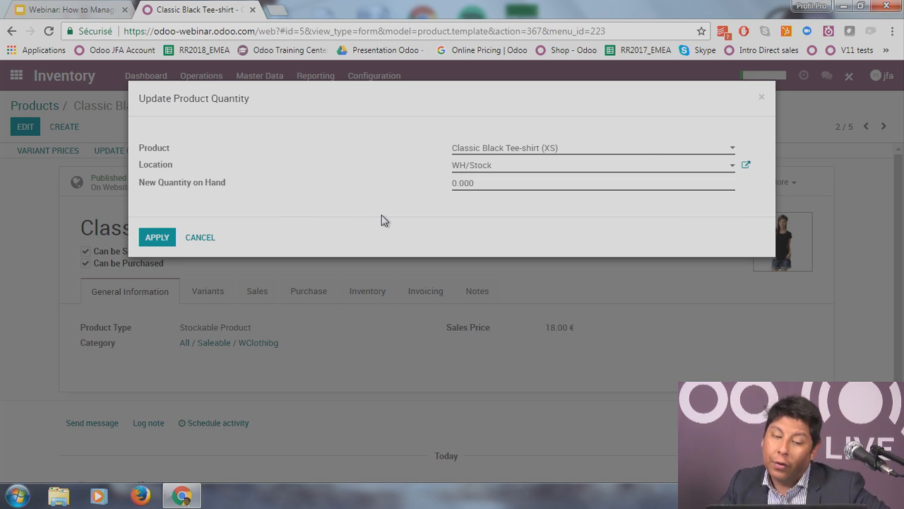
pyautogui.click(200, 237)
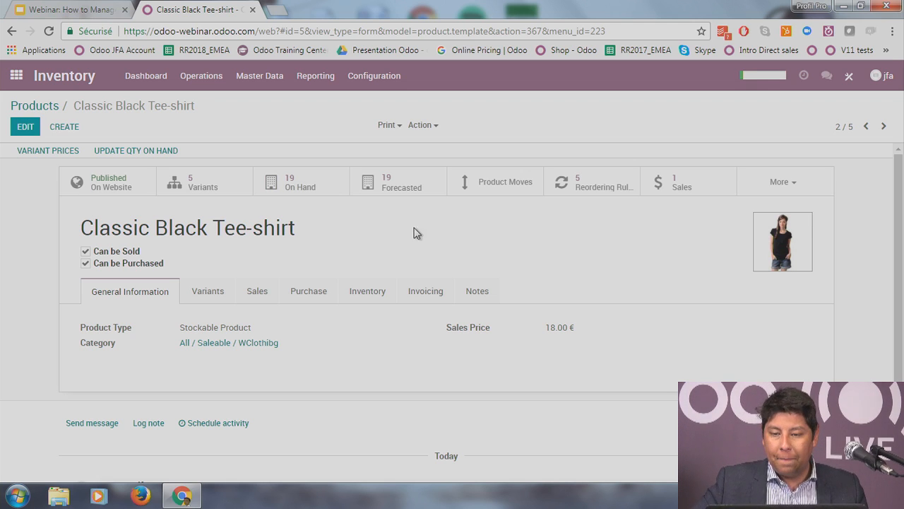
pyautogui.click(805, 187)
pyautogui.click(715, 241)
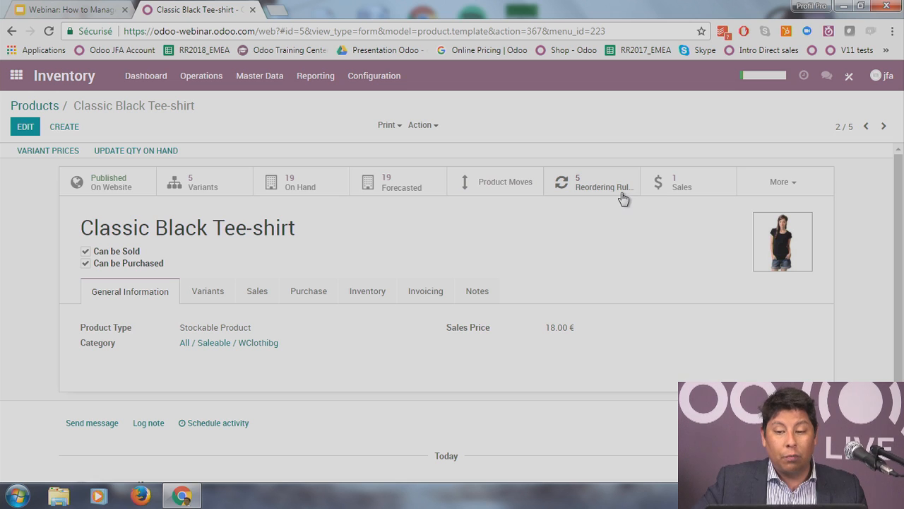
pyautogui.click(677, 191)
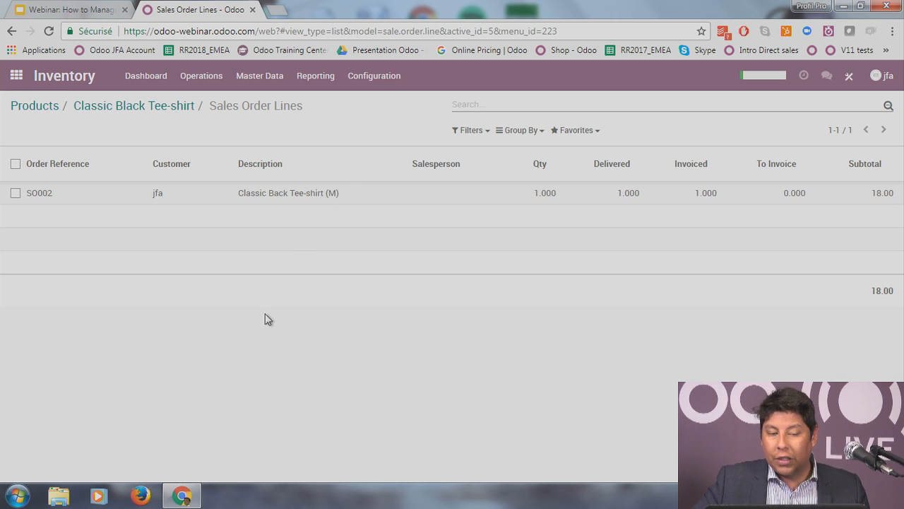
pyautogui.click(179, 111)
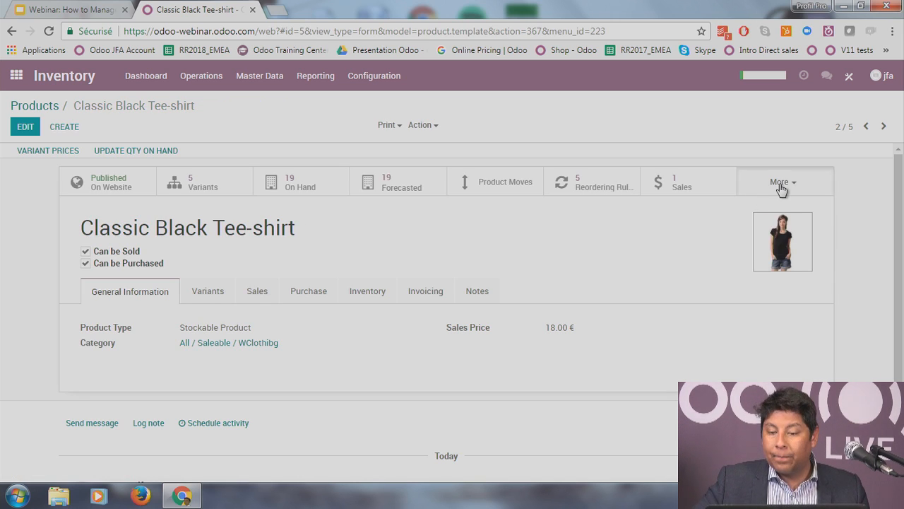
pyautogui.click(780, 183)
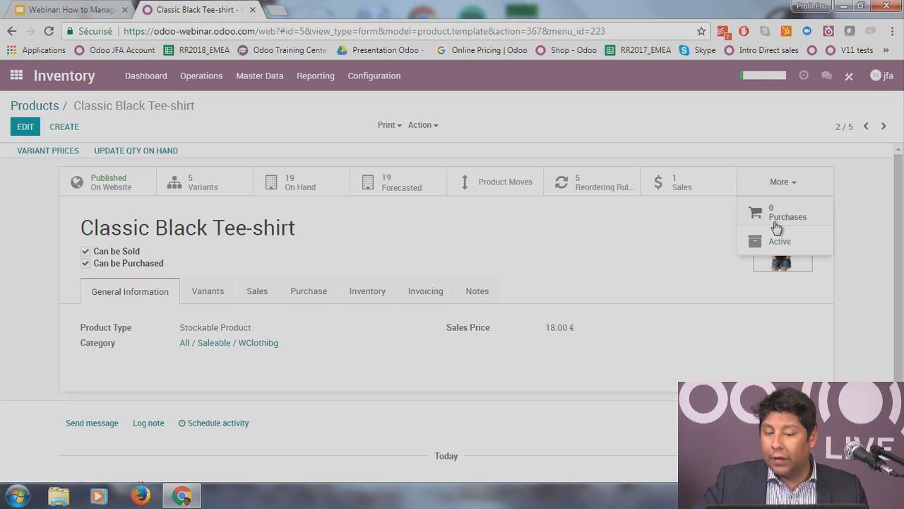
pyautogui.click(634, 264)
pyautogui.click(327, 82)
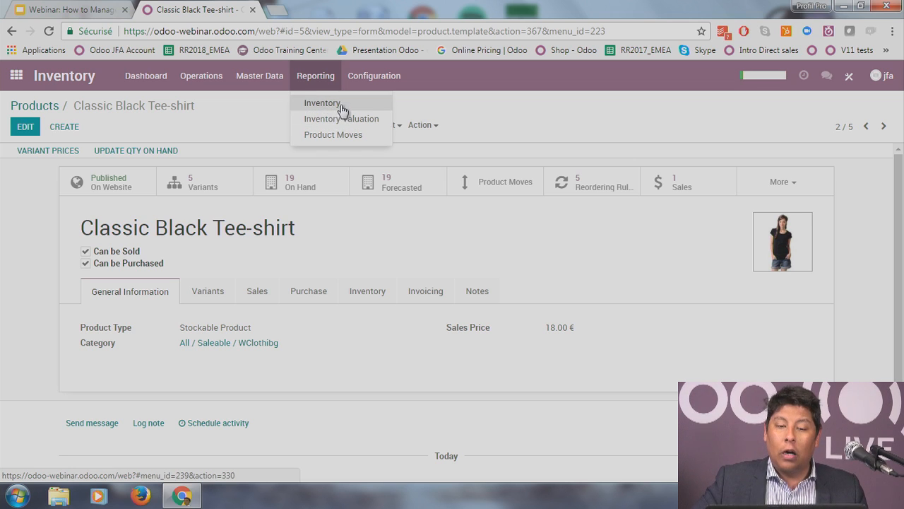
# Step: Retrieve current inventory quantities and inspect the Bow tie quantity record at WH/Stock
pyautogui.click(342, 110)
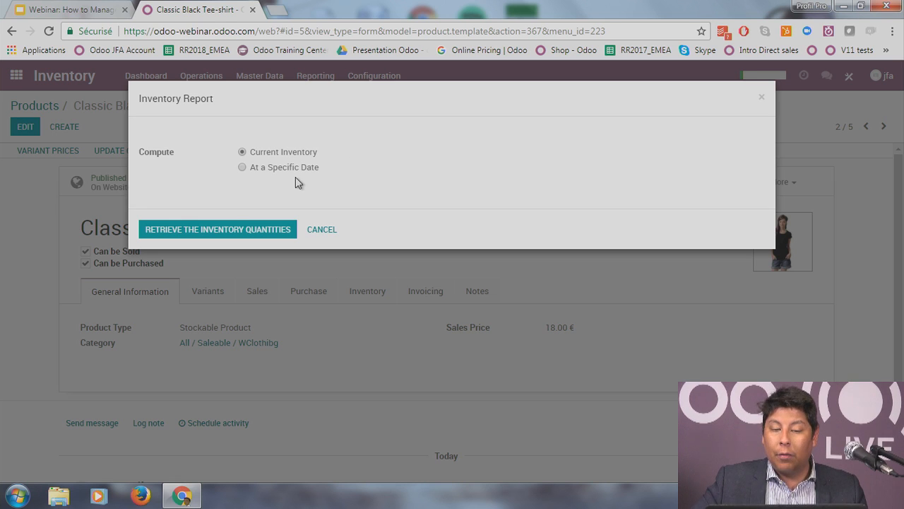
pyautogui.click(265, 231)
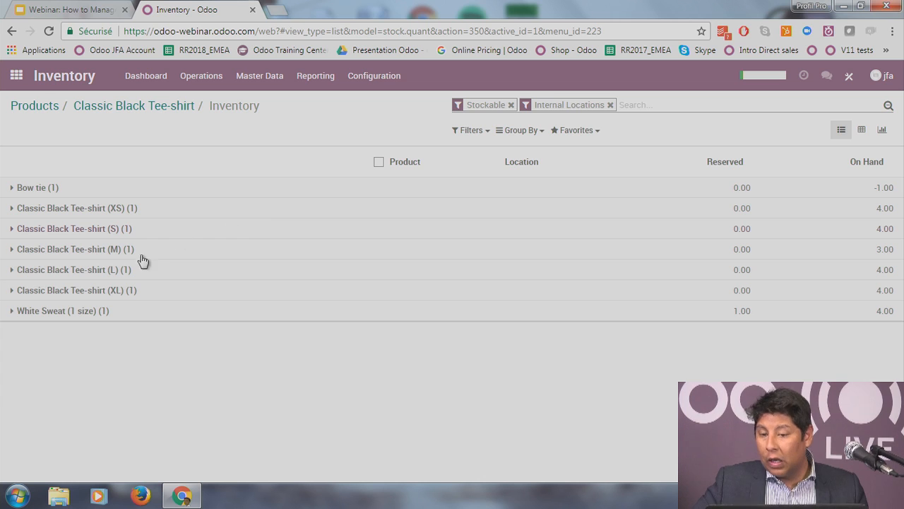
pyautogui.click(41, 190)
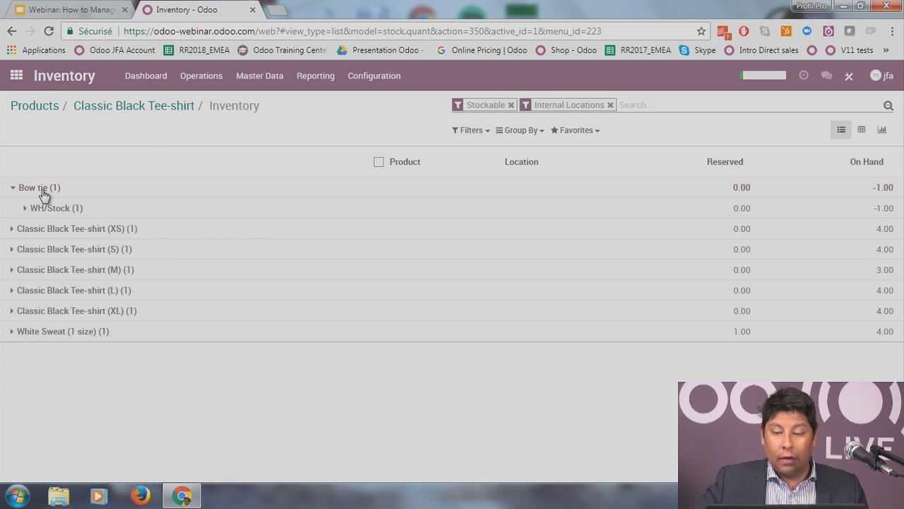
pyautogui.click(120, 206)
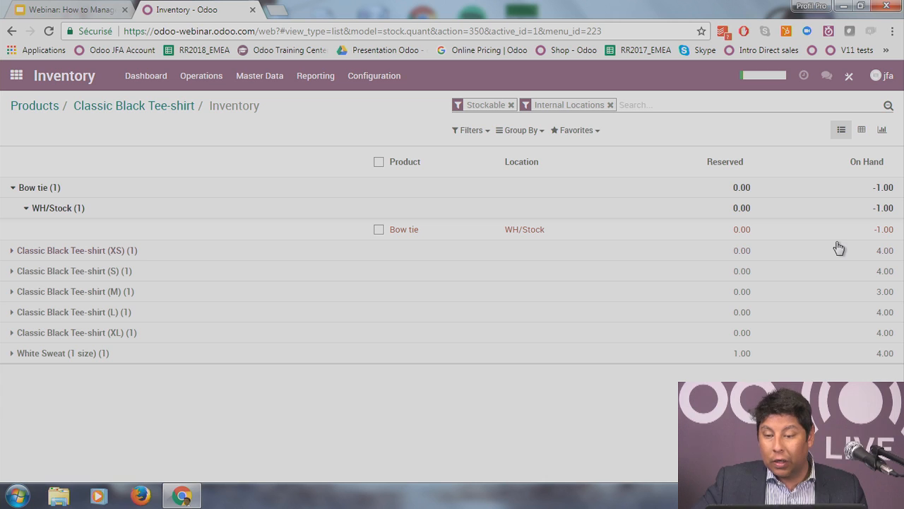
pyautogui.click(115, 192)
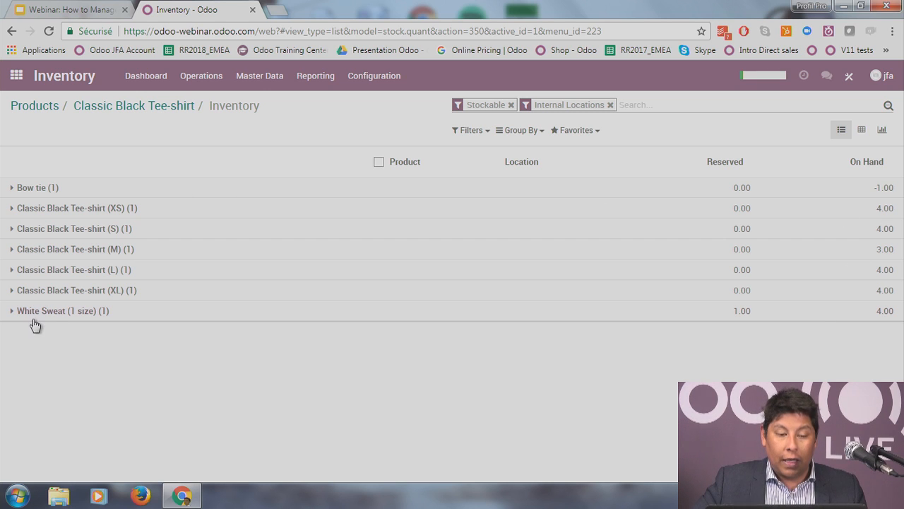
# Step: Check White Sweat stock at WH/Stock, then switch to the Inventory Valuation report
pyautogui.click(122, 318)
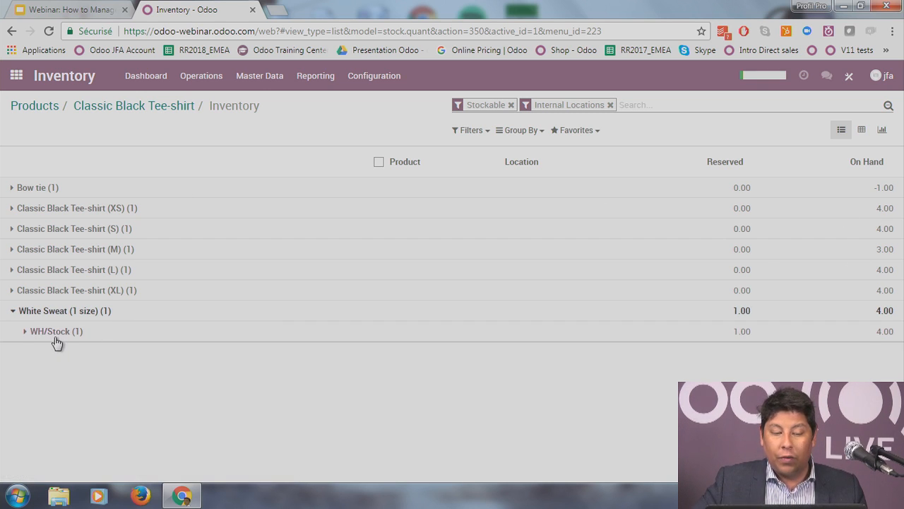
pyautogui.click(56, 335)
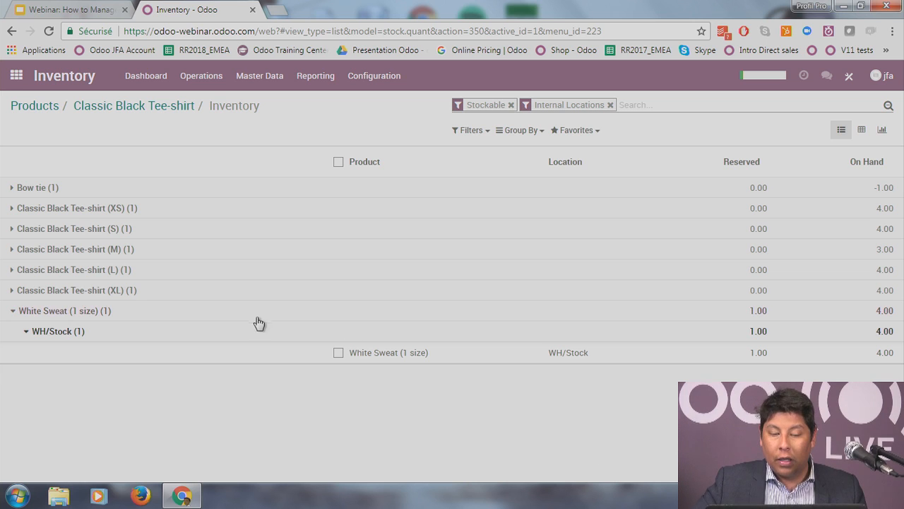
pyautogui.click(316, 76)
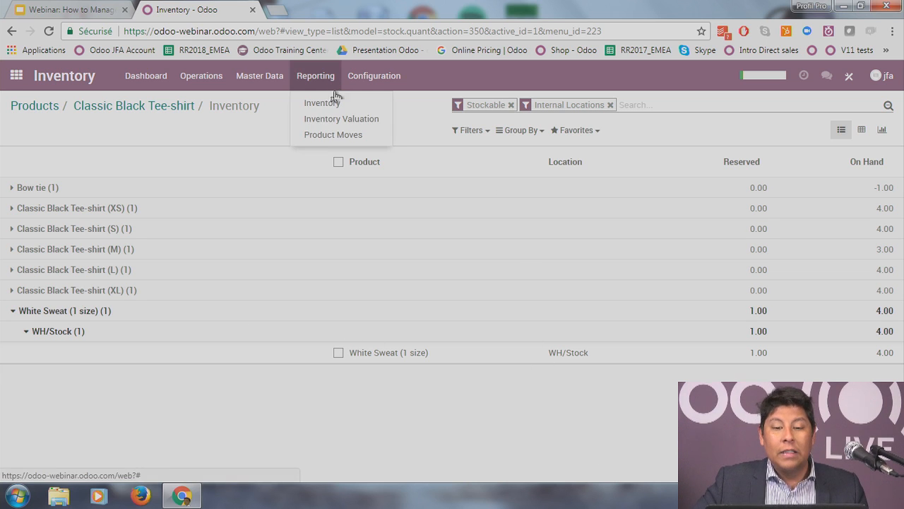
pyautogui.click(346, 125)
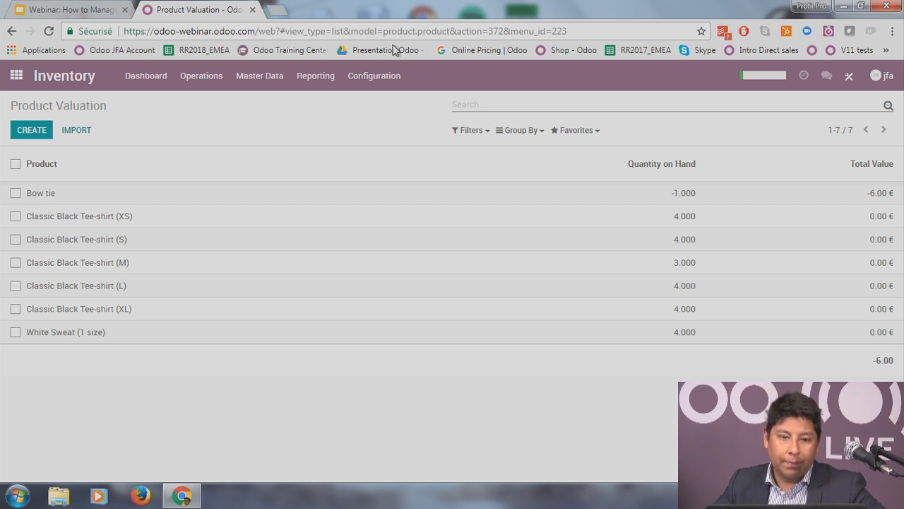
# Step: Go from the Inventory dashboard to the Purchases app to list RFQs PO00002 and PO00001
pyautogui.click(144, 85)
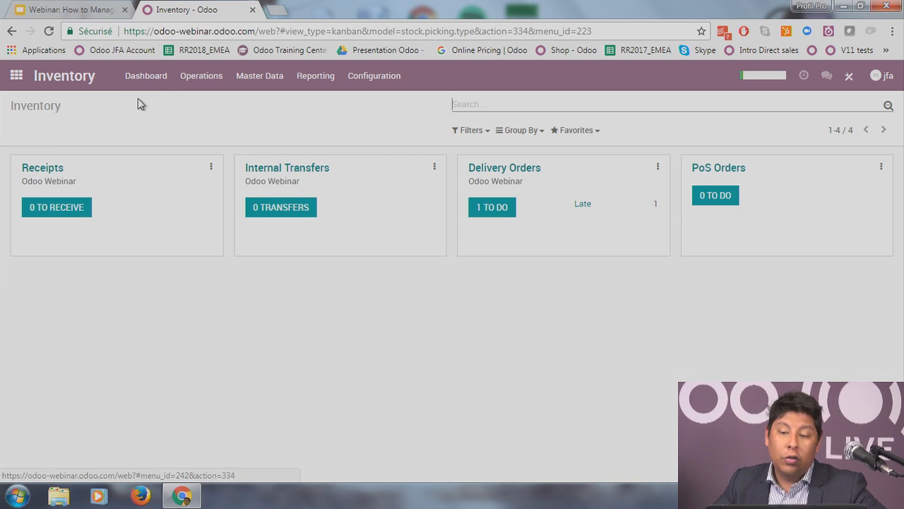
pyautogui.click(16, 76)
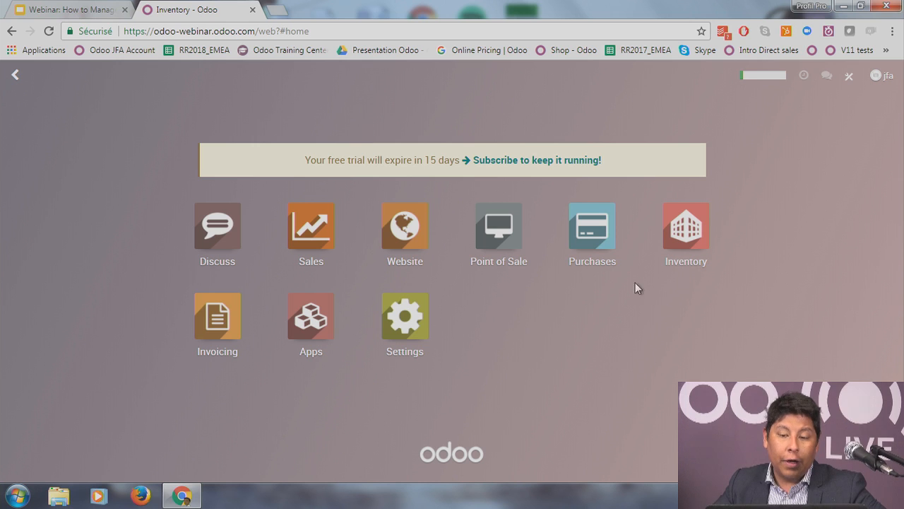
pyautogui.click(592, 232)
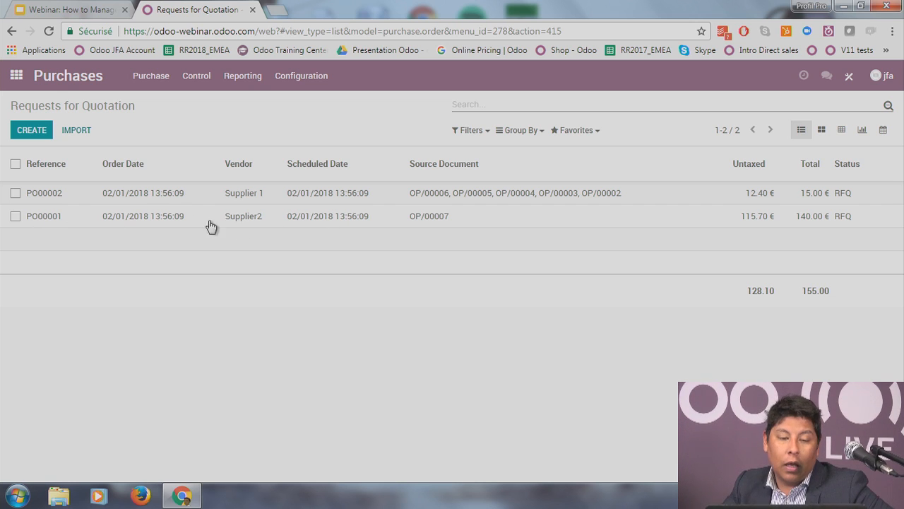
# Step: Open RFQ PO00001 and follow its Bow tie order line to the Bow tie product form
pyautogui.click(260, 220)
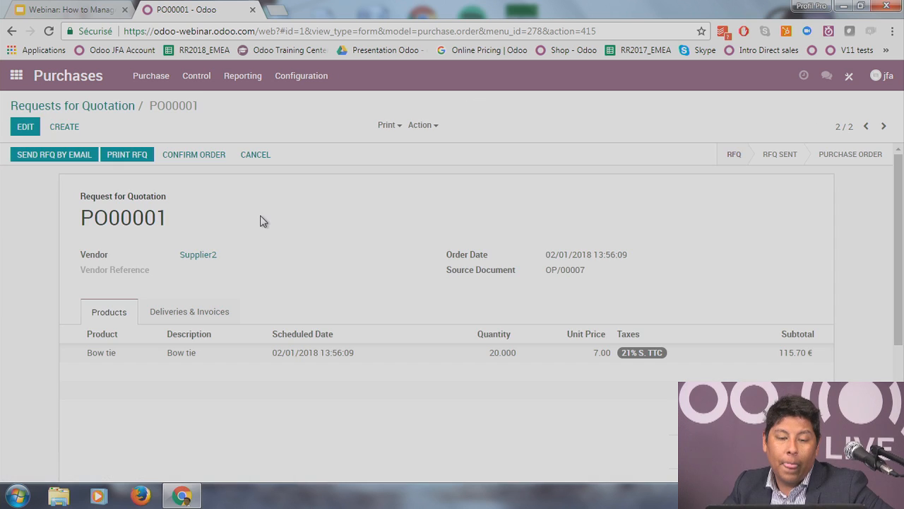
pyautogui.scroll(-1, 259, 225)
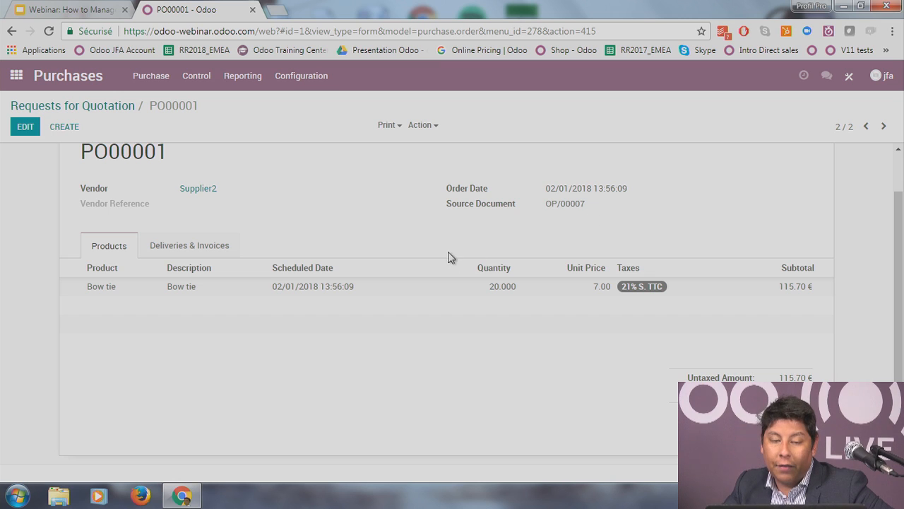
pyautogui.scroll(1, 445, 248)
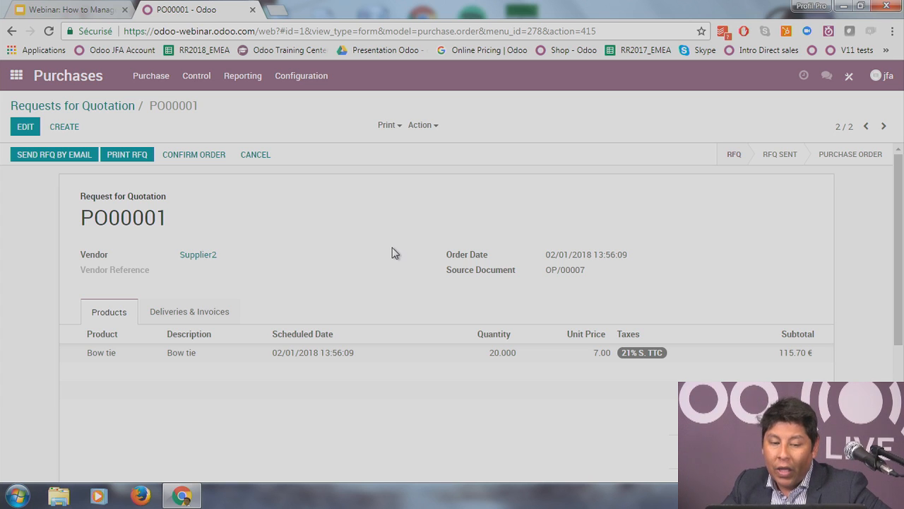
pyautogui.click(115, 359)
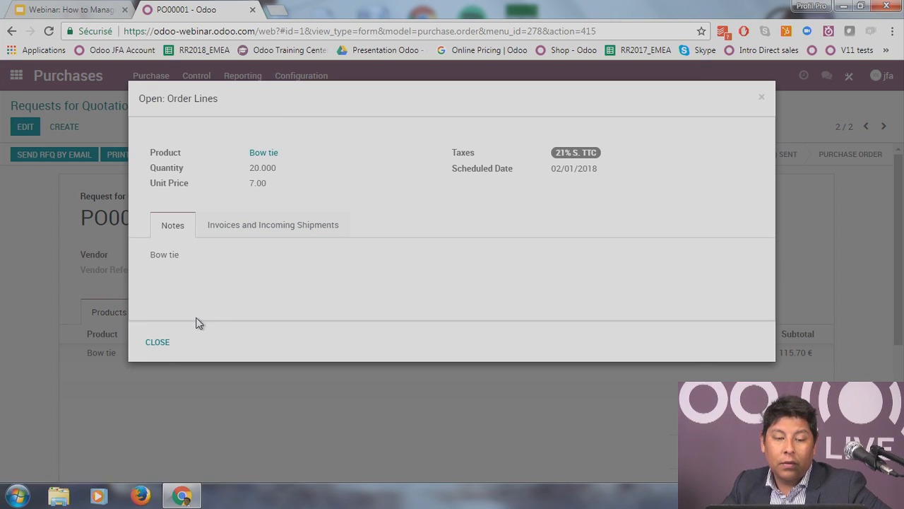
pyautogui.click(145, 345)
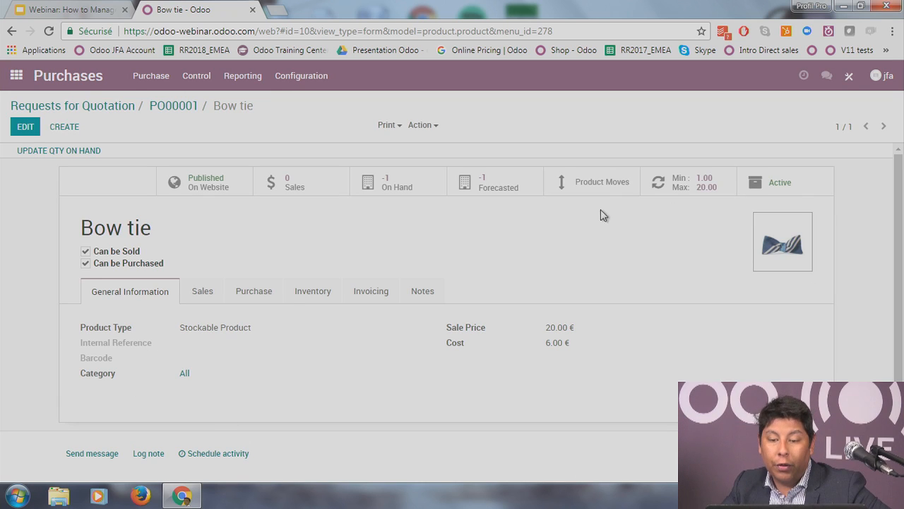
# Step: Edit and save Bow tie reordering rule OP/00007 with minimum 1 and maximum 20
pyautogui.click(680, 183)
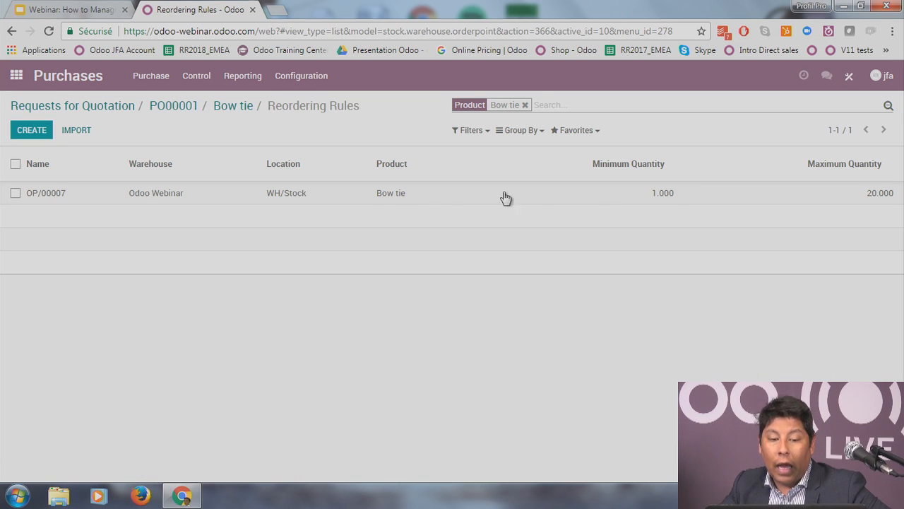
pyautogui.click(357, 196)
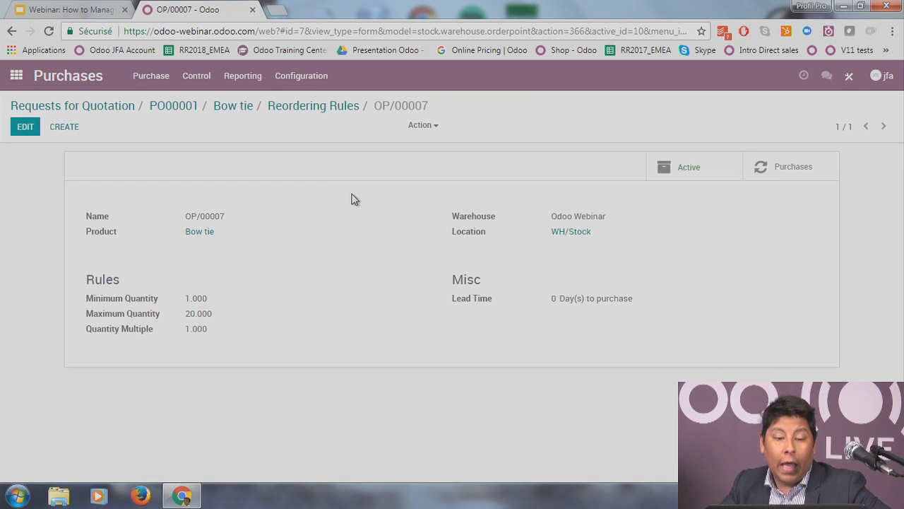
pyautogui.click(26, 127)
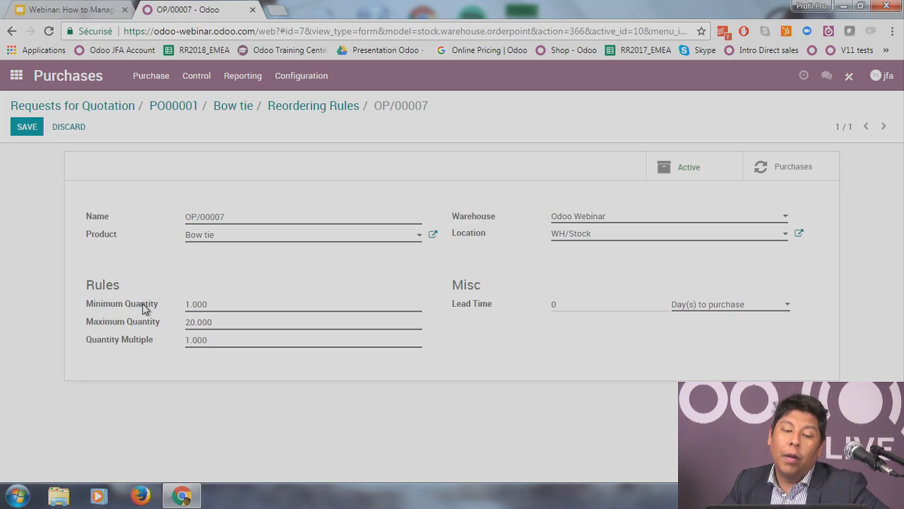
pyautogui.moveTo(143, 308)
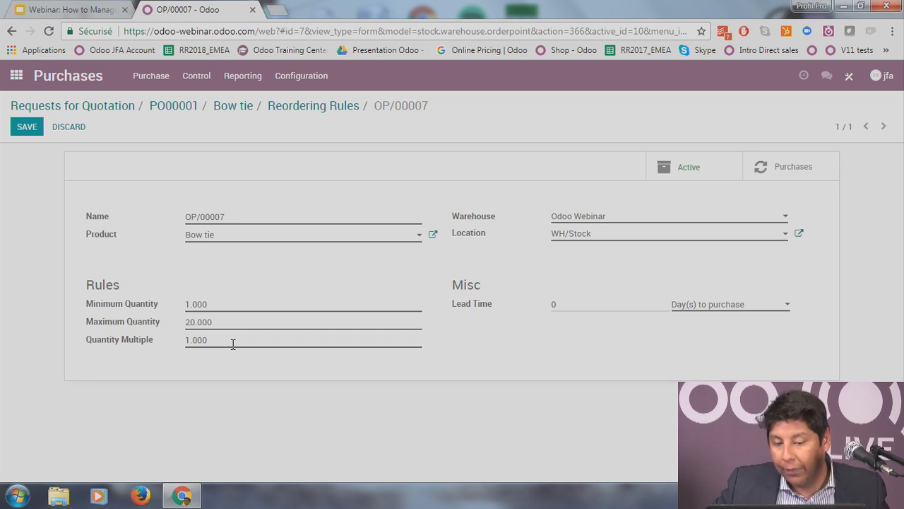
pyautogui.click(27, 127)
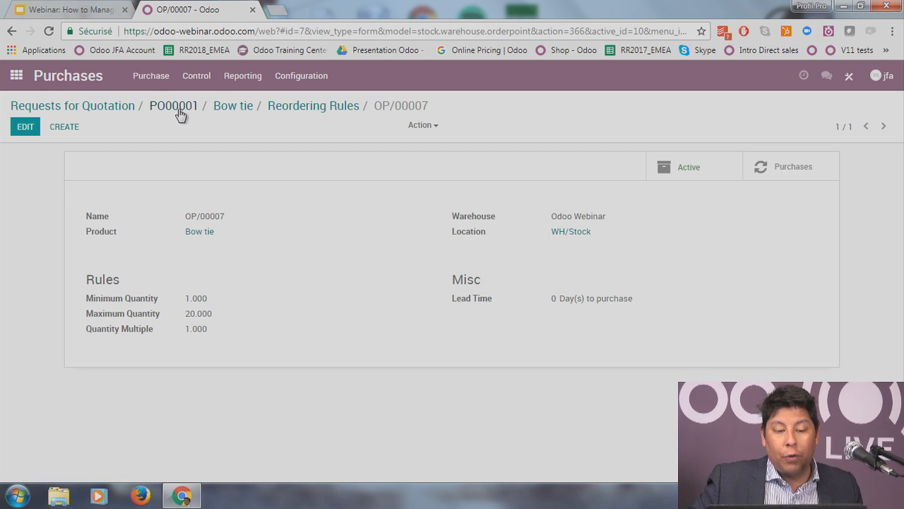
pyautogui.click(246, 114)
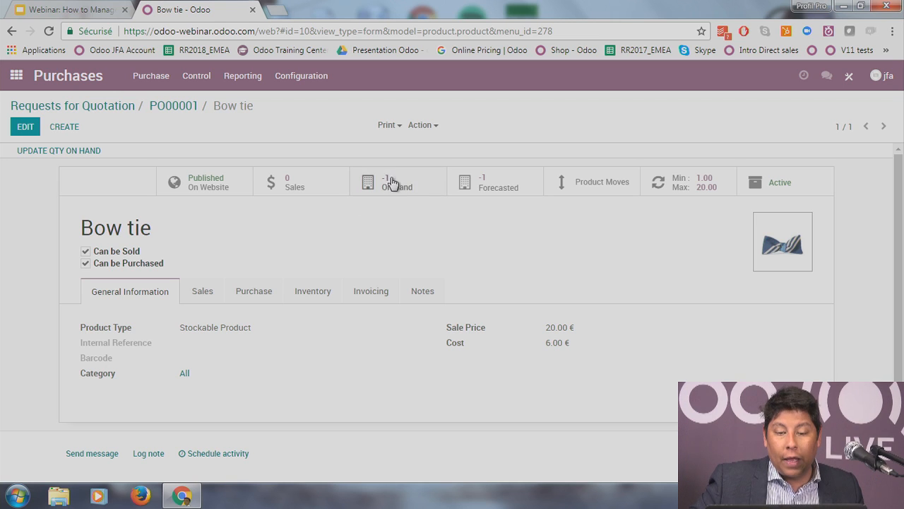
# Step: Return to RFQ PO00001 from Supplier2 for 20 Bow ties at 7.00 via the quotations list
pyautogui.click(180, 107)
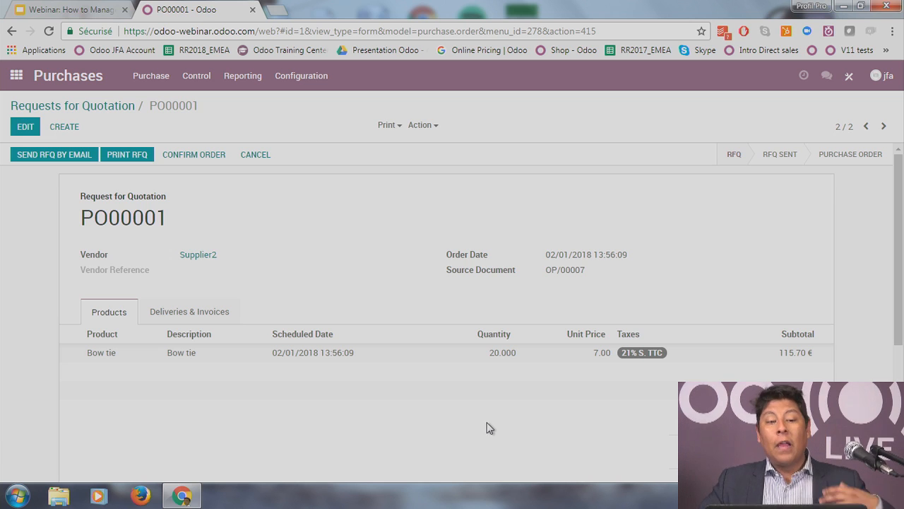
pyautogui.click(125, 105)
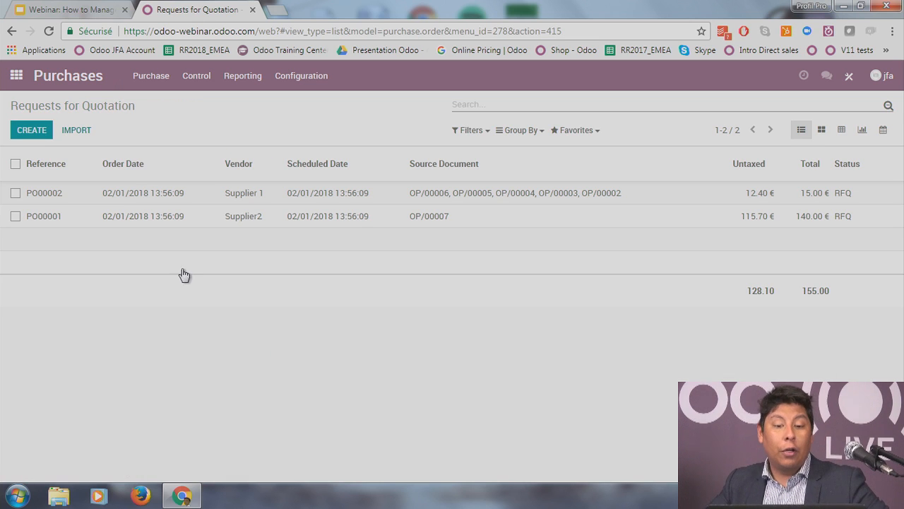
pyautogui.click(360, 222)
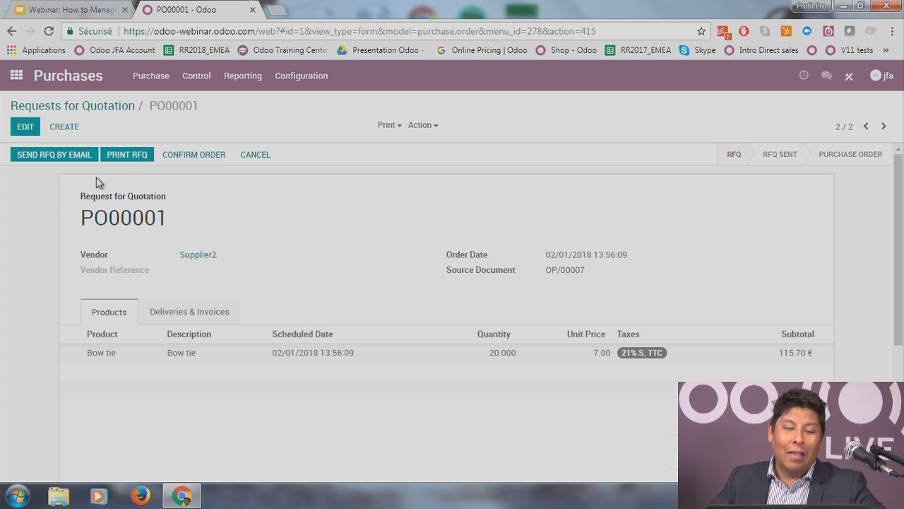
# Step: Email RFQ PO00001 to Supplier2 with its PDF attached, marking it RFQ Sent
pyautogui.click(63, 157)
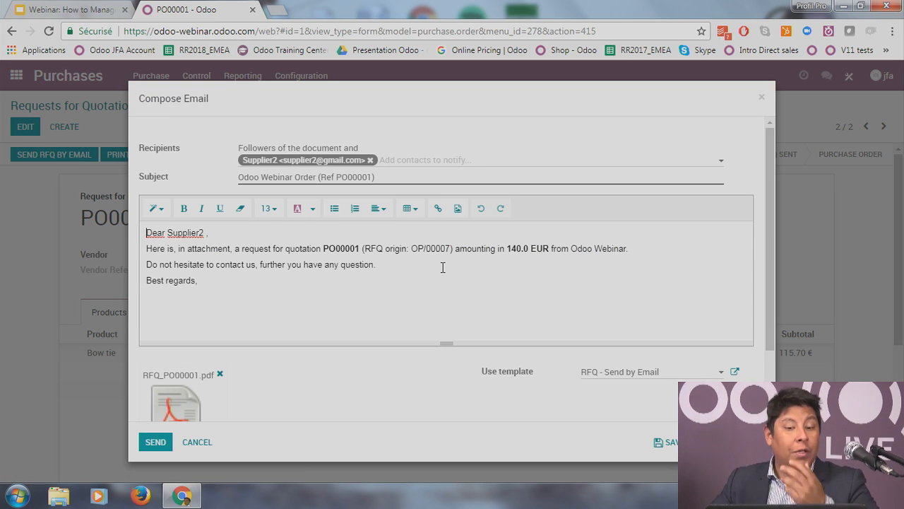
pyautogui.scroll(-1, 318, 297)
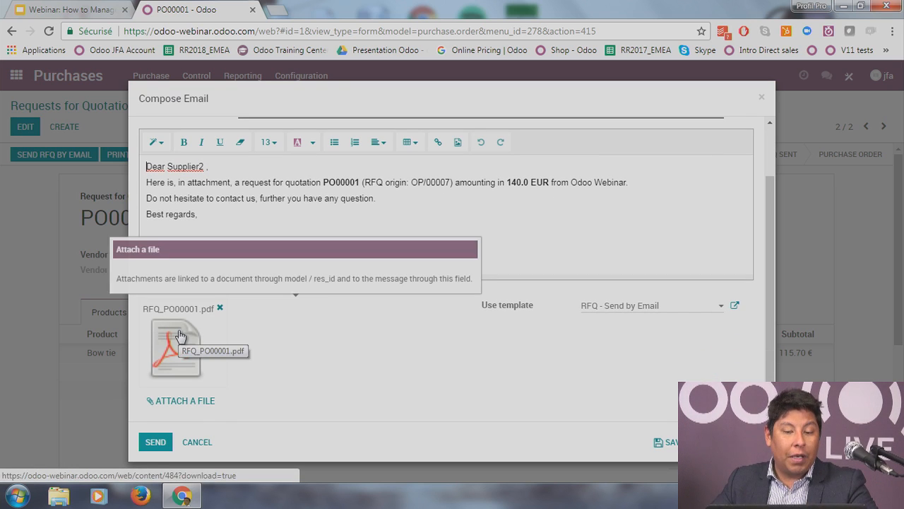
pyautogui.scroll(1, 350, 226)
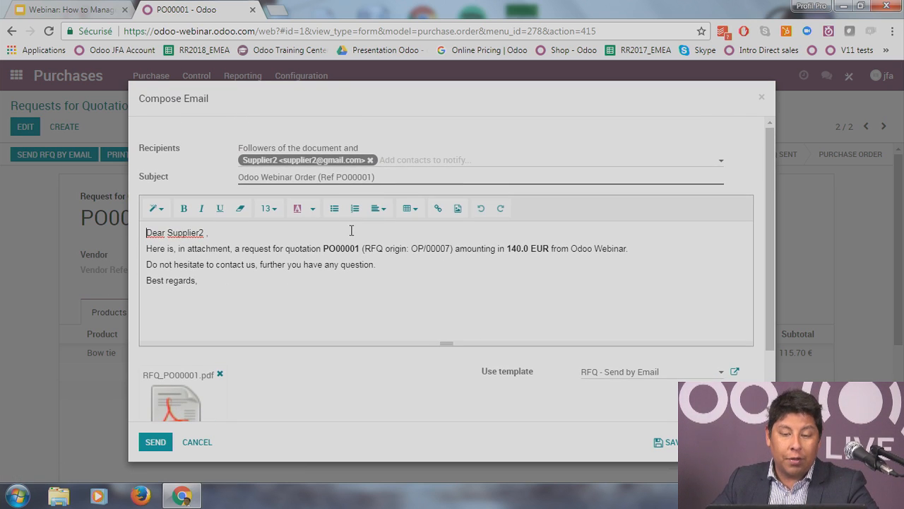
pyautogui.click(151, 441)
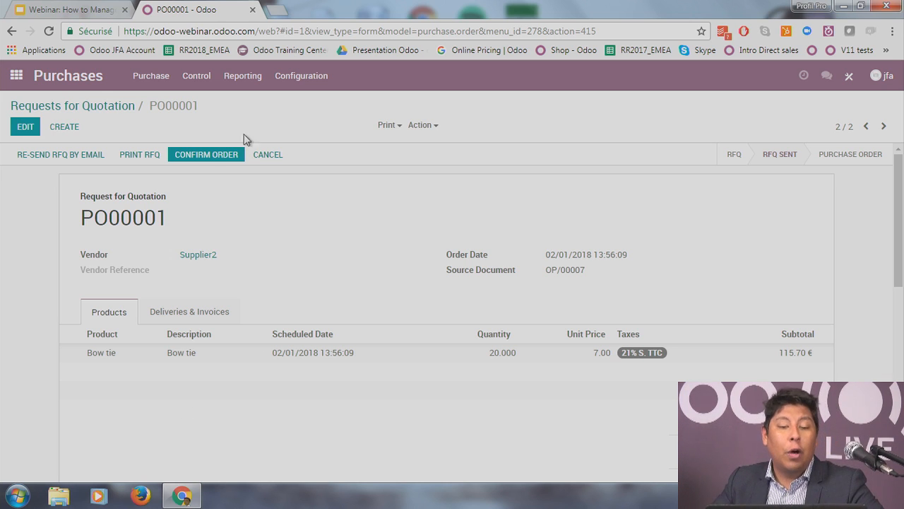
# Step: Confirm PO00001 as a purchase order and check that it has no vendor bills yet
pyautogui.click(209, 156)
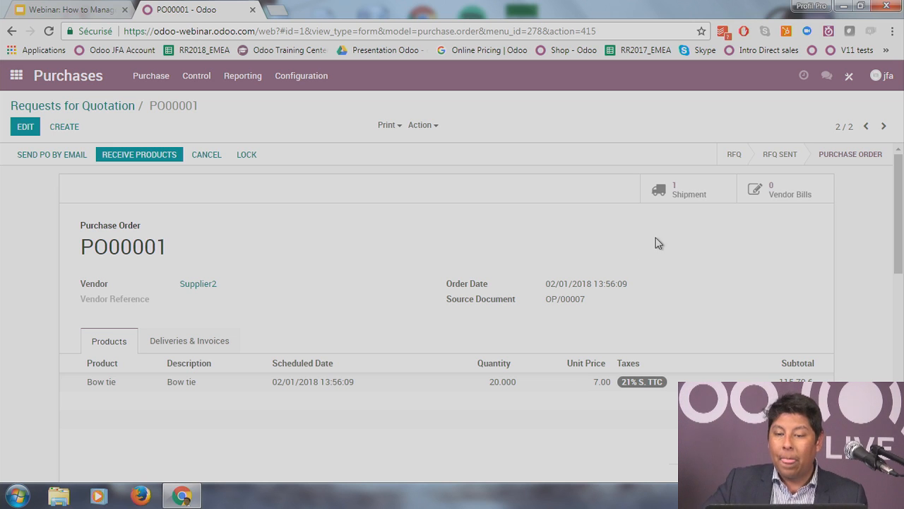
pyautogui.click(765, 190)
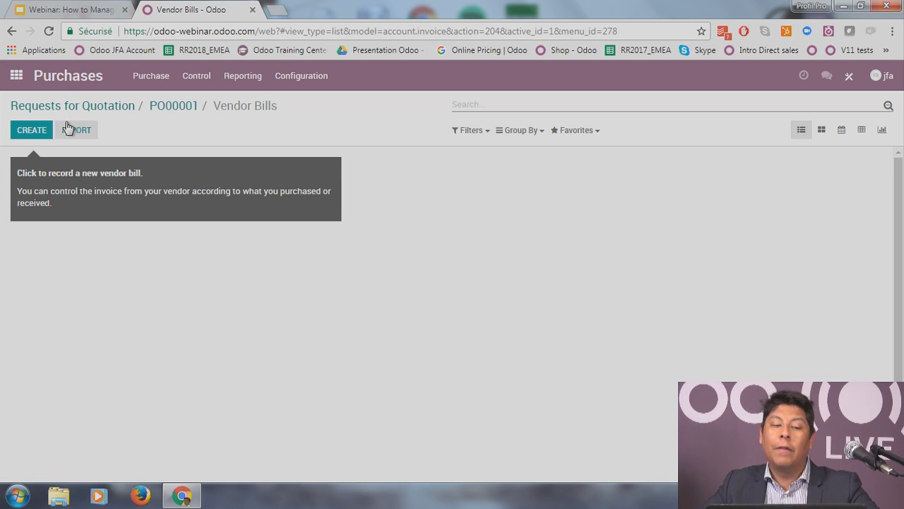
# Step: Create a new vendor bill with the vendor reference, bill date 02/01/2018 and due date 02/15/2018
pyautogui.click(47, 136)
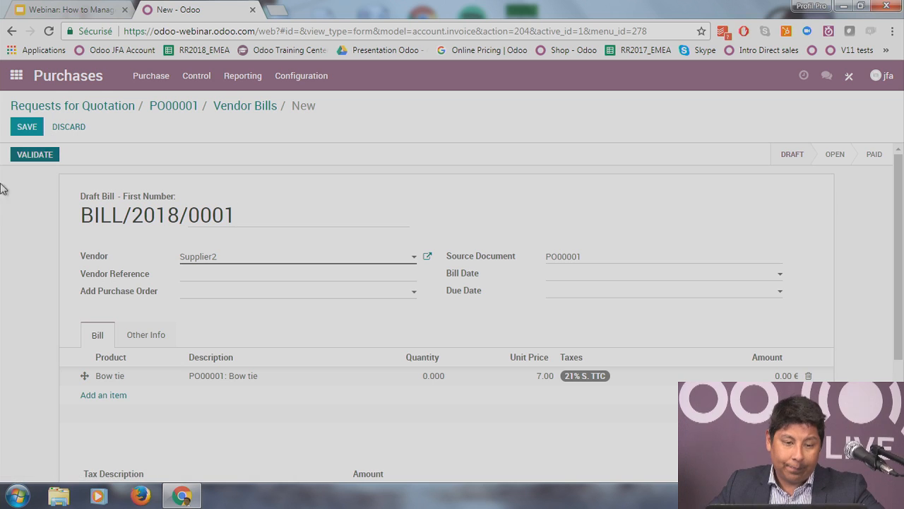
pyautogui.click(229, 272)
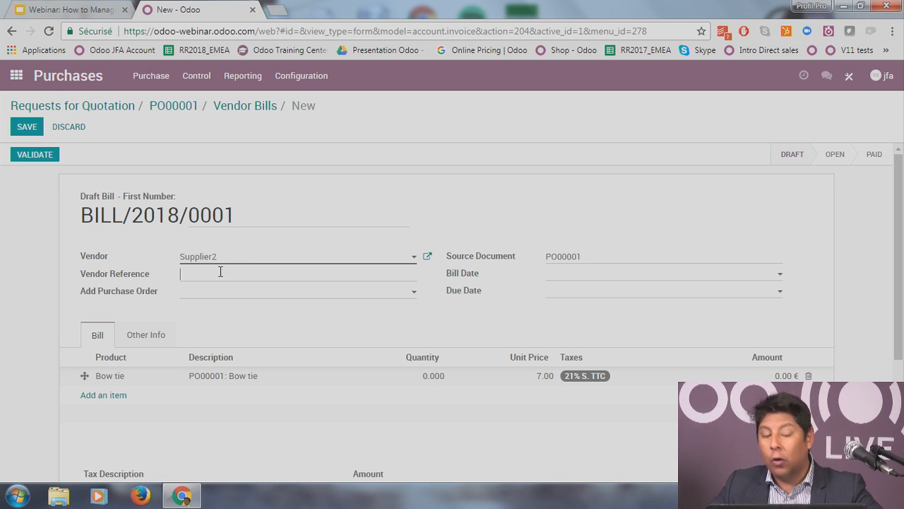
pyautogui.write('JGG')
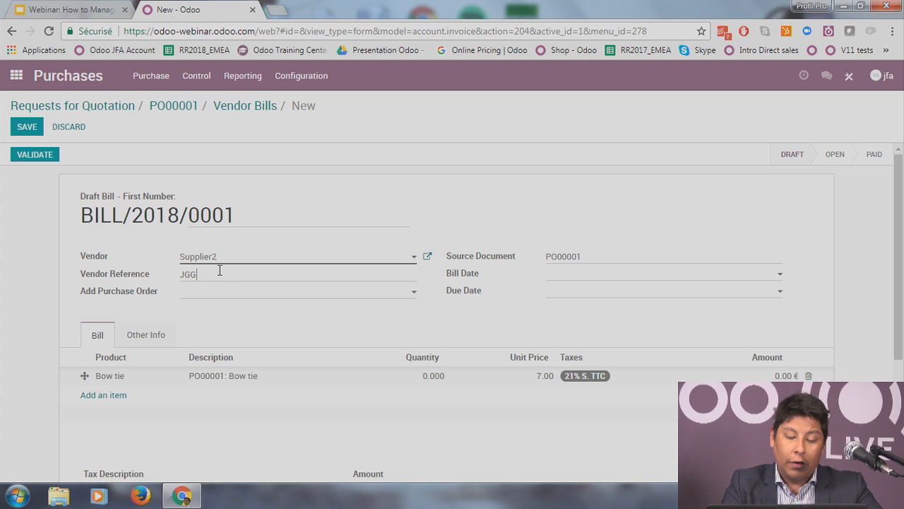
pyautogui.write('ZY3566')
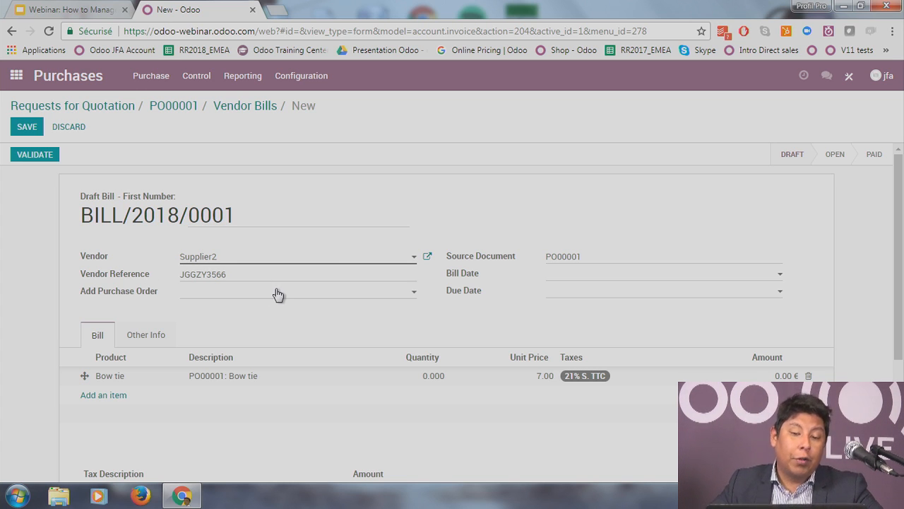
pyautogui.click(584, 272)
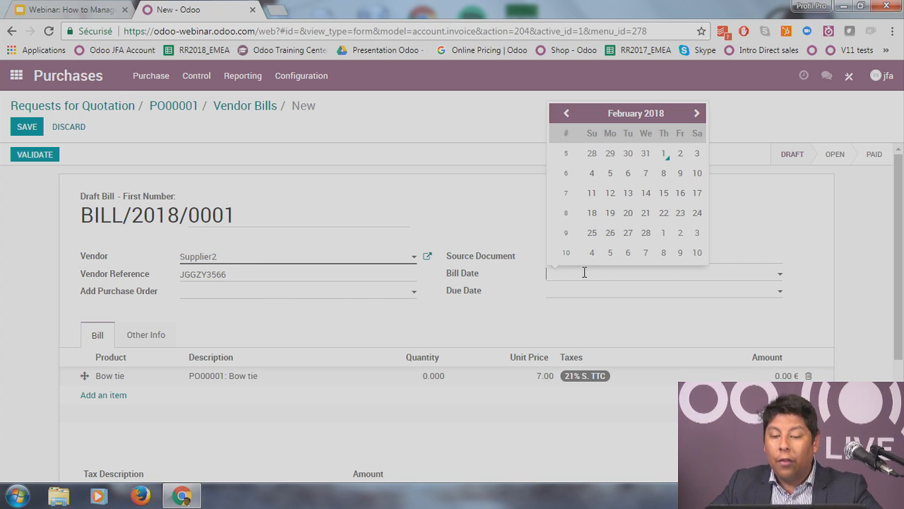
pyautogui.click(610, 232)
pyautogui.click(631, 290)
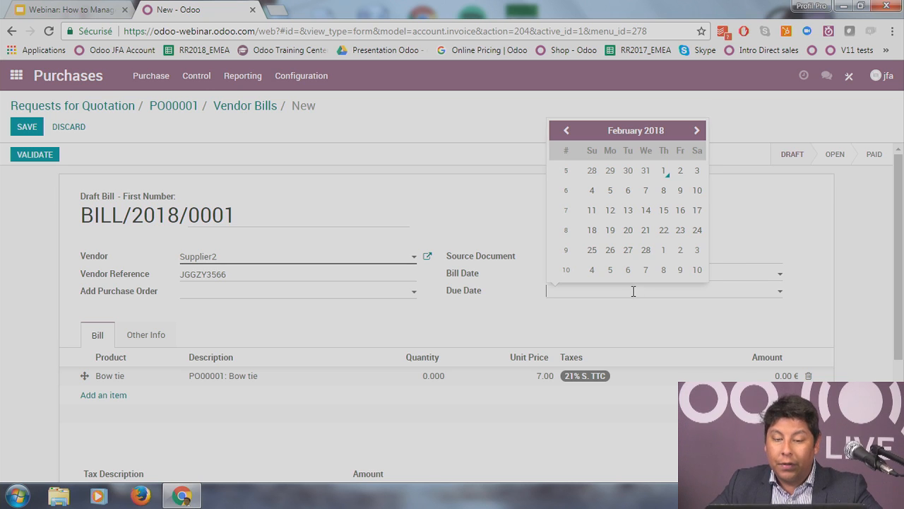
pyautogui.click(664, 210)
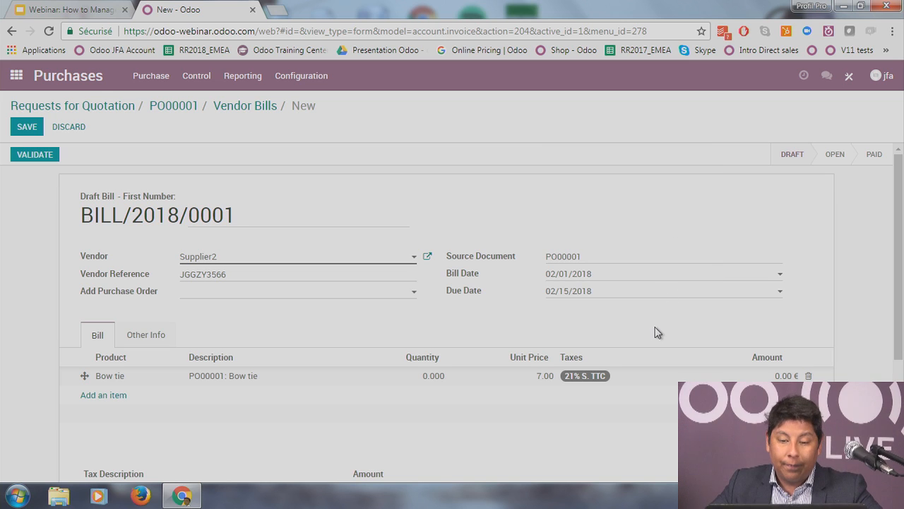
# Step: Set the Bow tie line quantity to 20 and save the draft bill
pyautogui.scroll(-1, 657, 333)
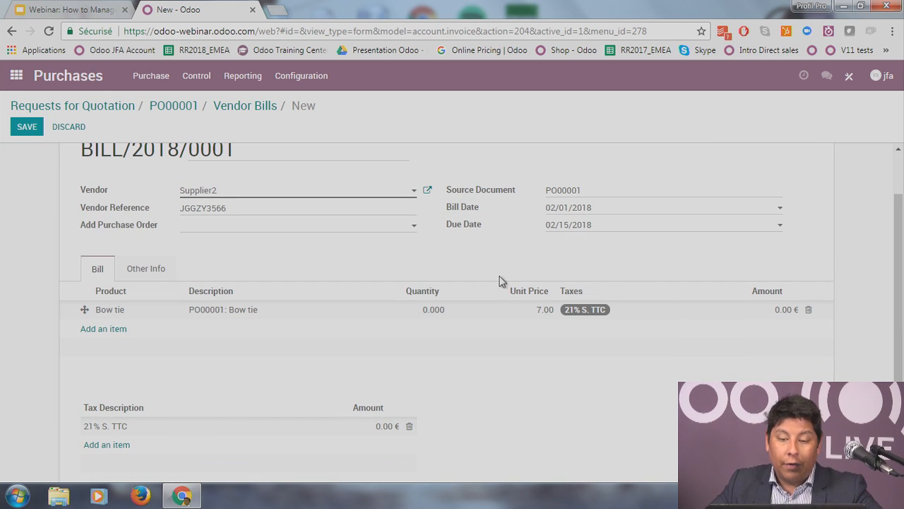
pyautogui.click(433, 311)
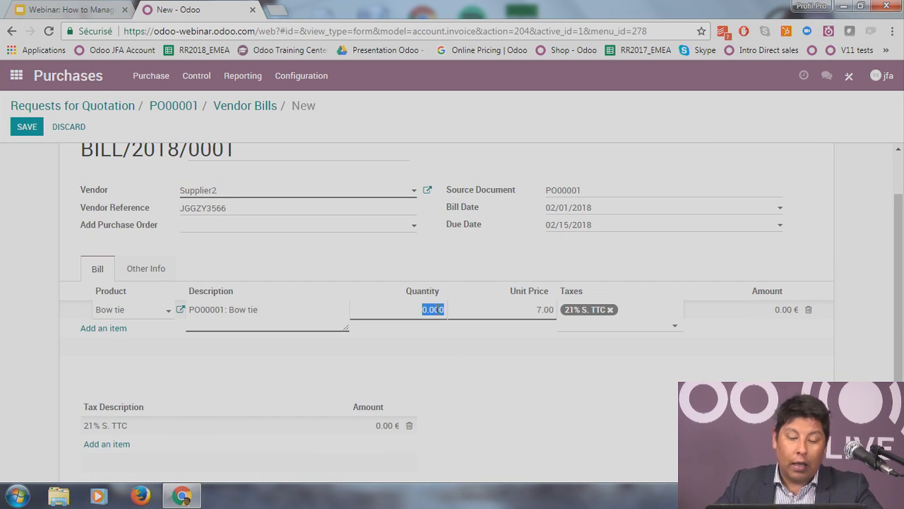
pyautogui.write('20')
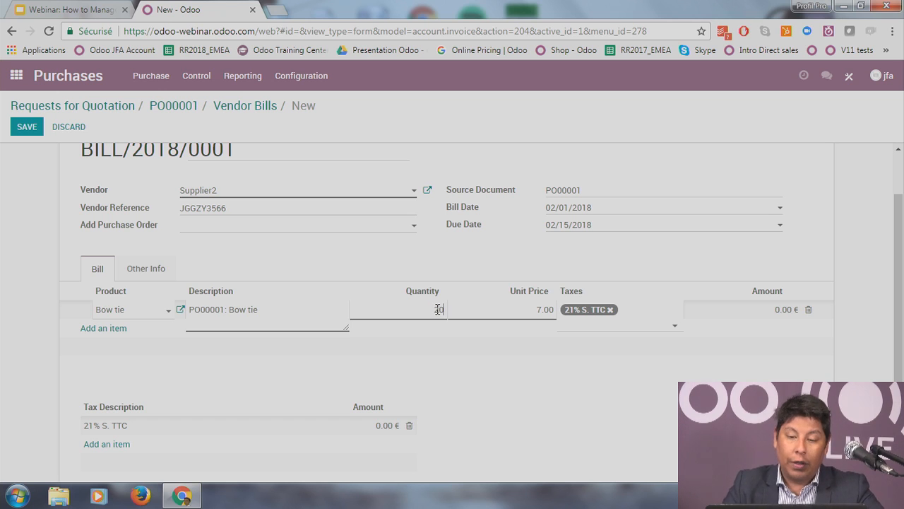
pyautogui.click(462, 382)
pyautogui.scroll(1, 462, 311)
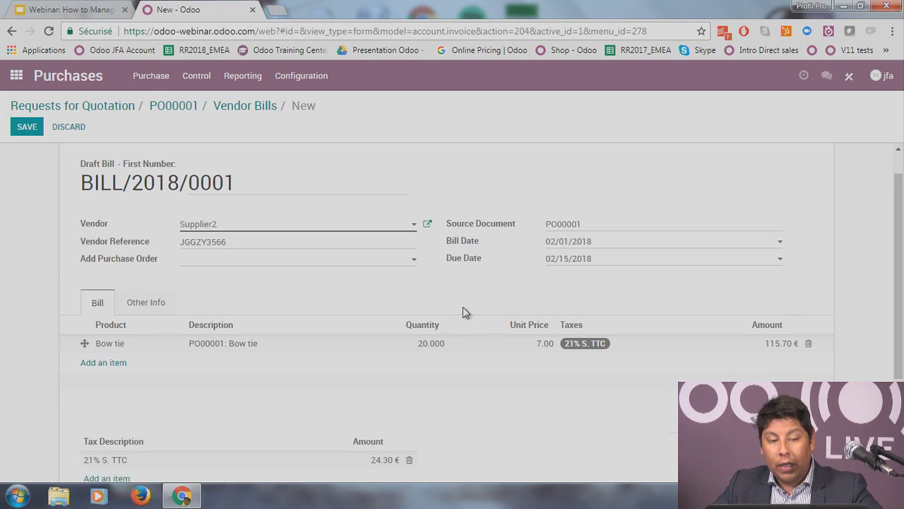
pyautogui.click(21, 131)
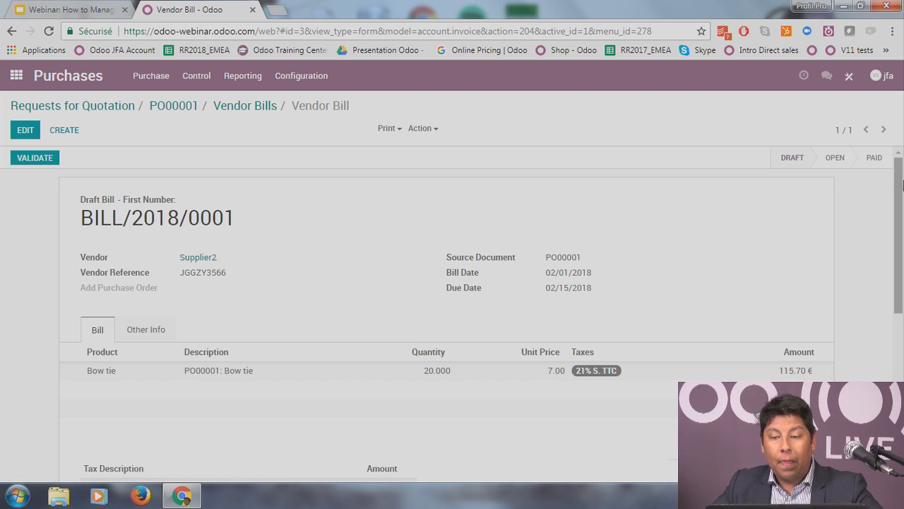
# Step: Validate bill BILL/2018/0001 for 115.70 € and return via PO00001 to the apps menu
pyautogui.moveTo(827, 161)
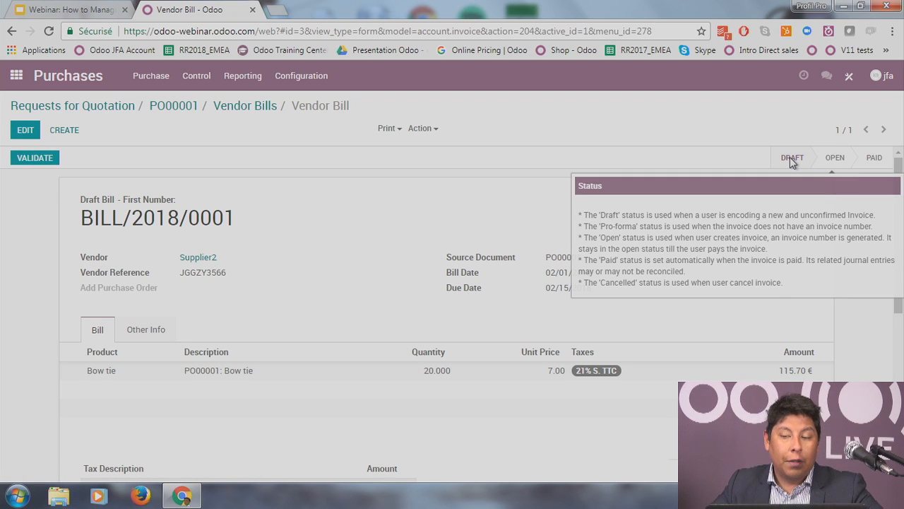
pyautogui.click(28, 157)
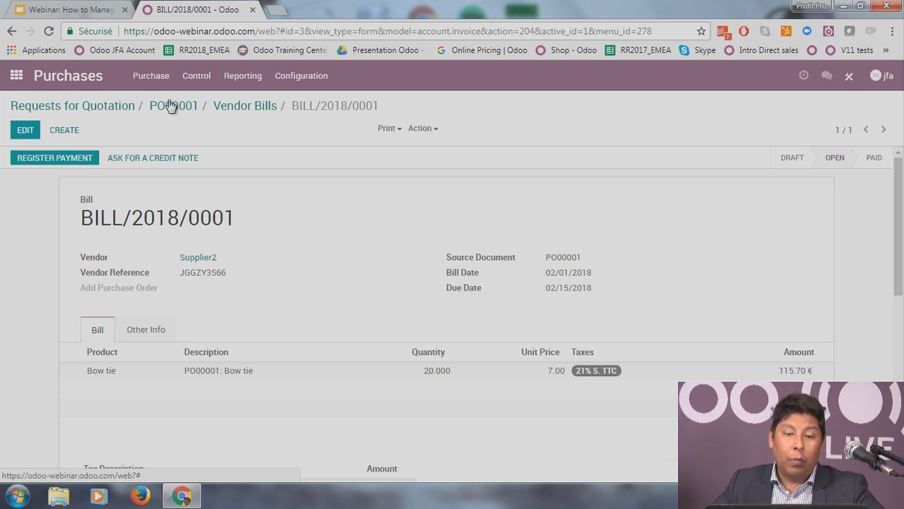
pyautogui.click(233, 108)
pyautogui.click(195, 108)
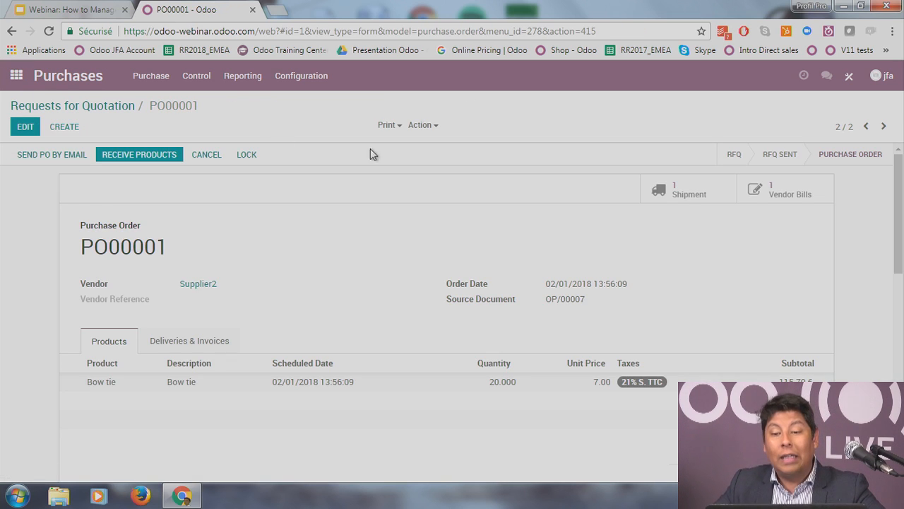
pyautogui.click(21, 85)
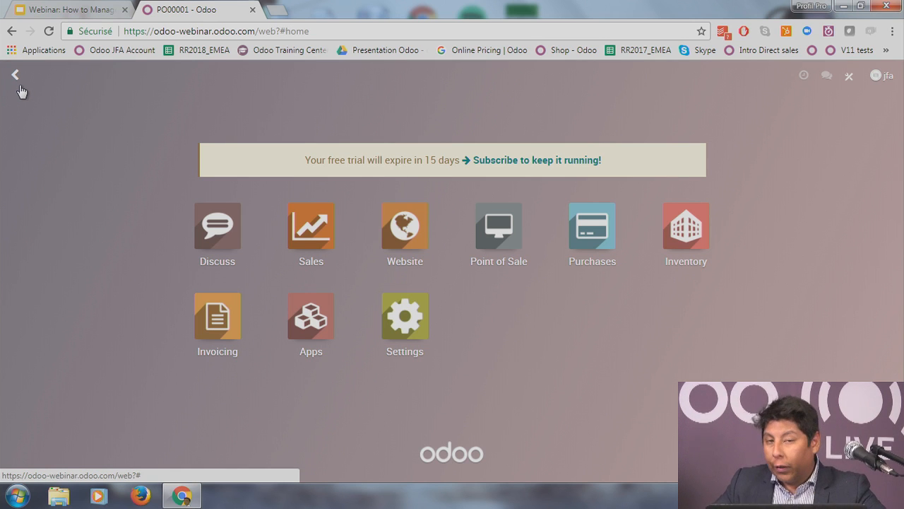
# Step: Validate receipt WH/IN/00001, receiving all 20 Bow ties into stock
pyautogui.click(693, 240)
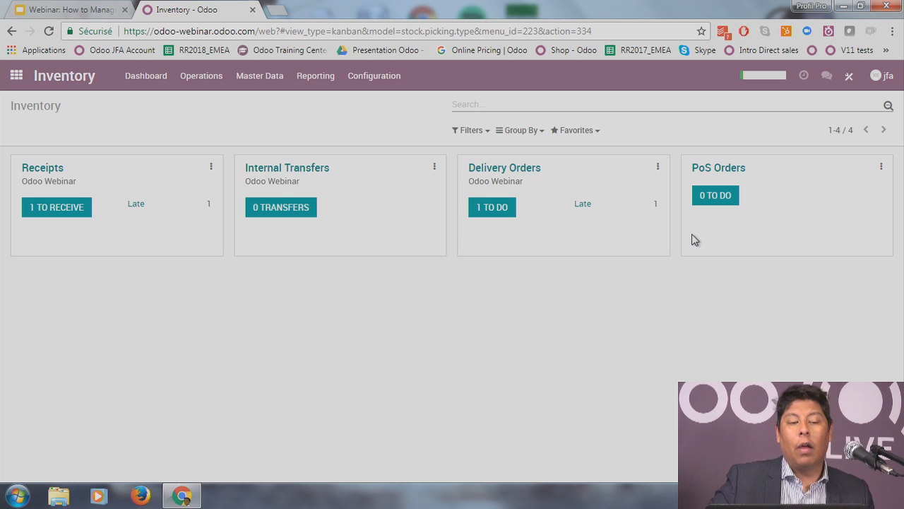
pyautogui.click(61, 212)
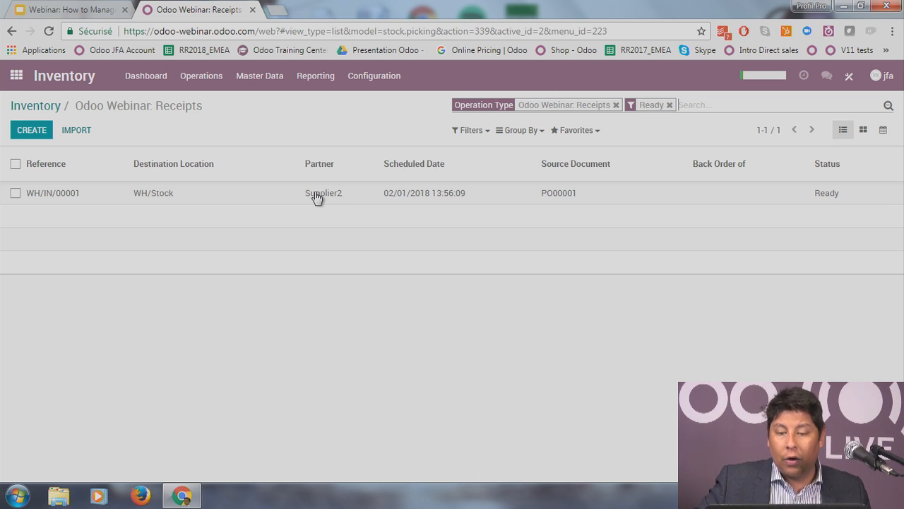
pyautogui.click(571, 197)
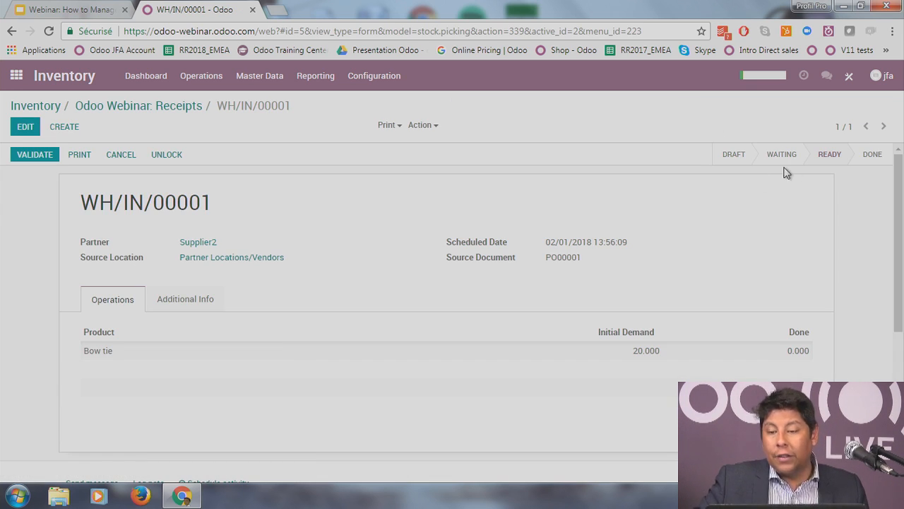
pyautogui.moveTo(813, 162)
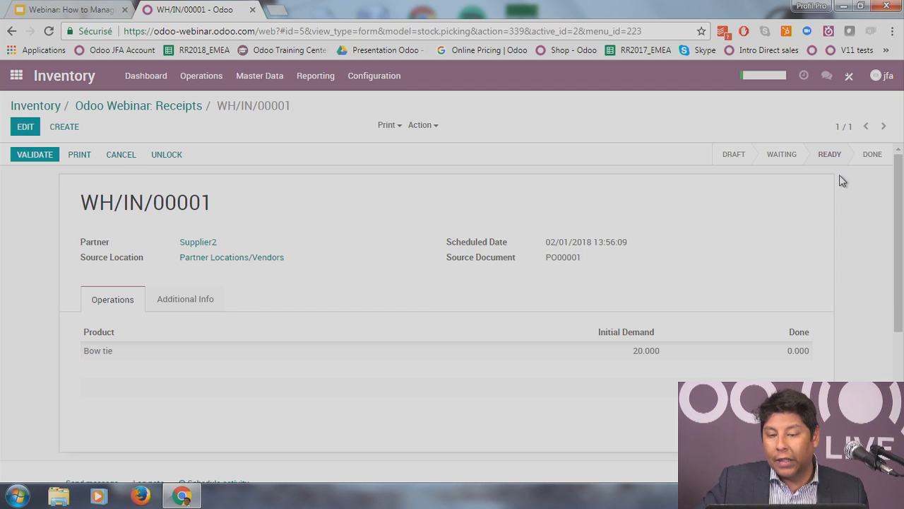
pyautogui.click(37, 155)
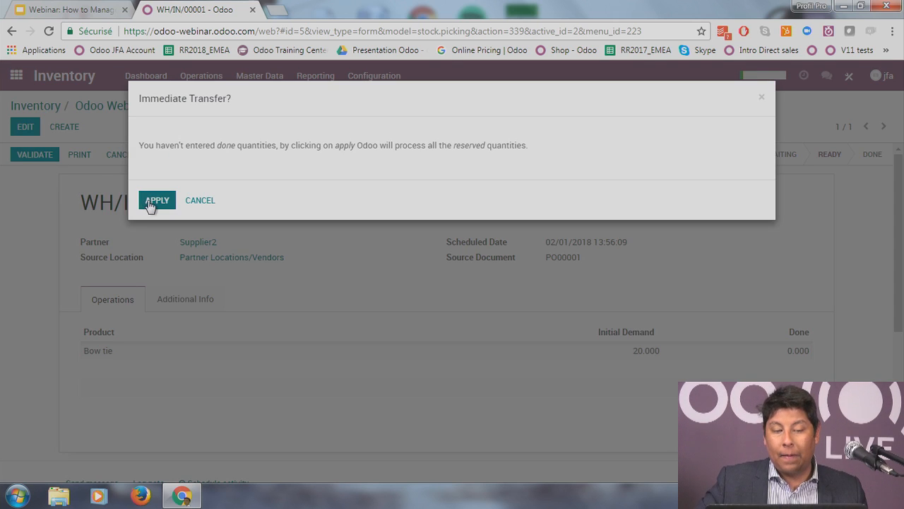
pyautogui.click(151, 200)
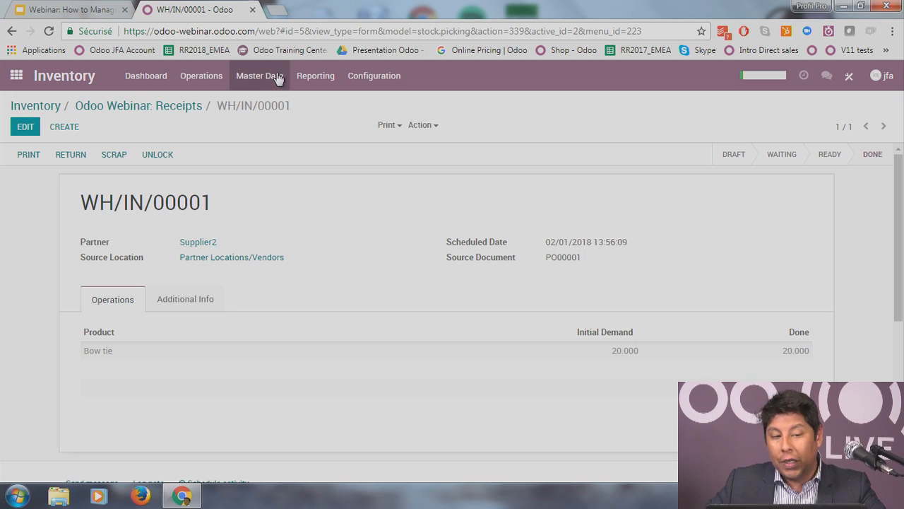
# Step: Retrieve inventory quantities to confirm Bow tie stock at WH/Stock is now 19.00
pyautogui.click(312, 78)
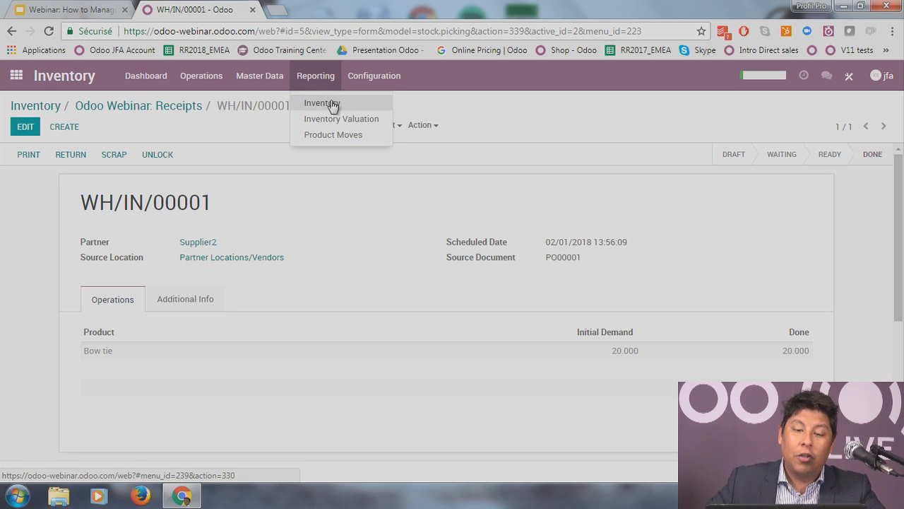
pyautogui.click(332, 104)
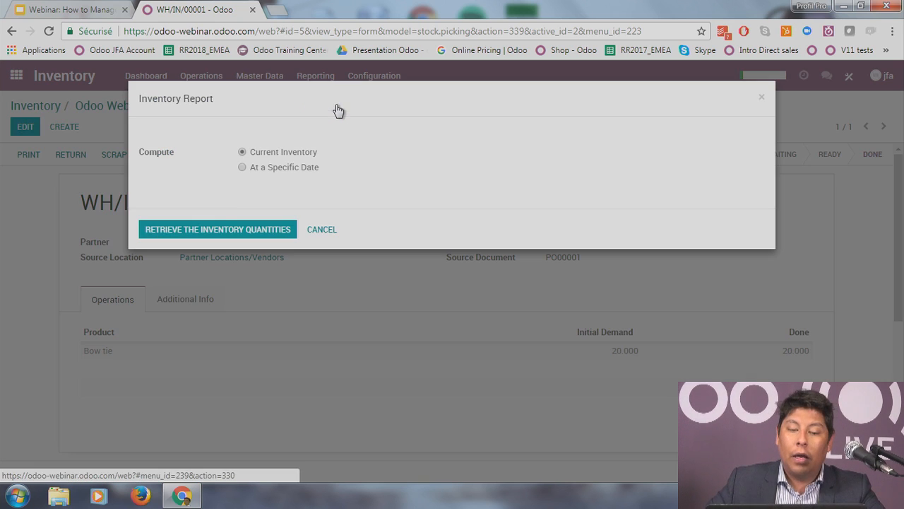
pyautogui.click(240, 230)
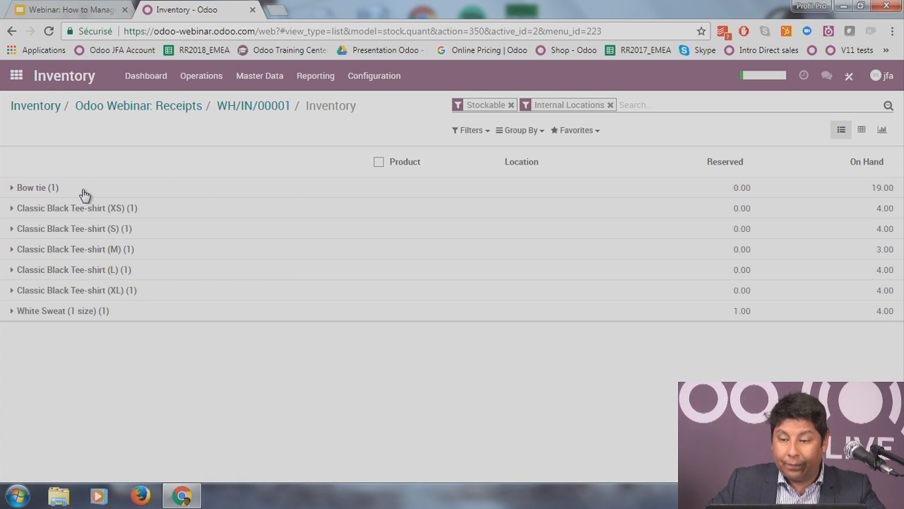
pyautogui.click(879, 189)
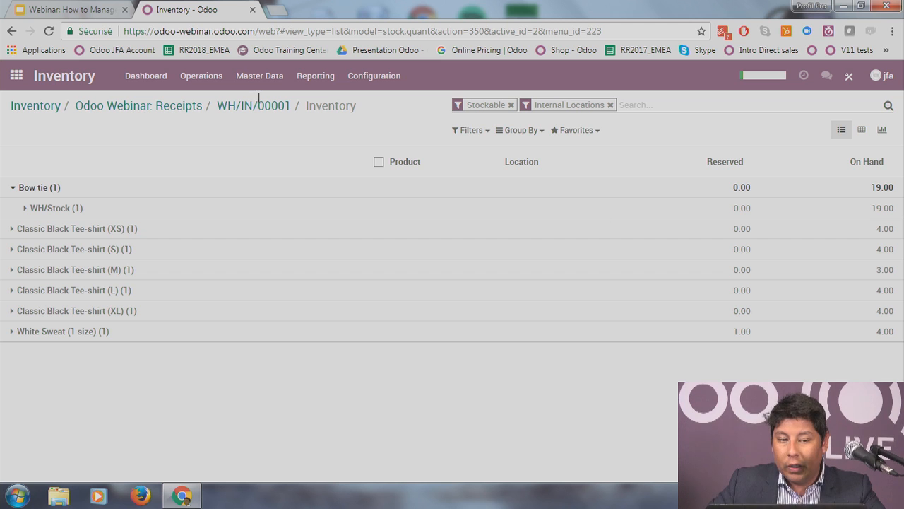
pyautogui.click(29, 82)
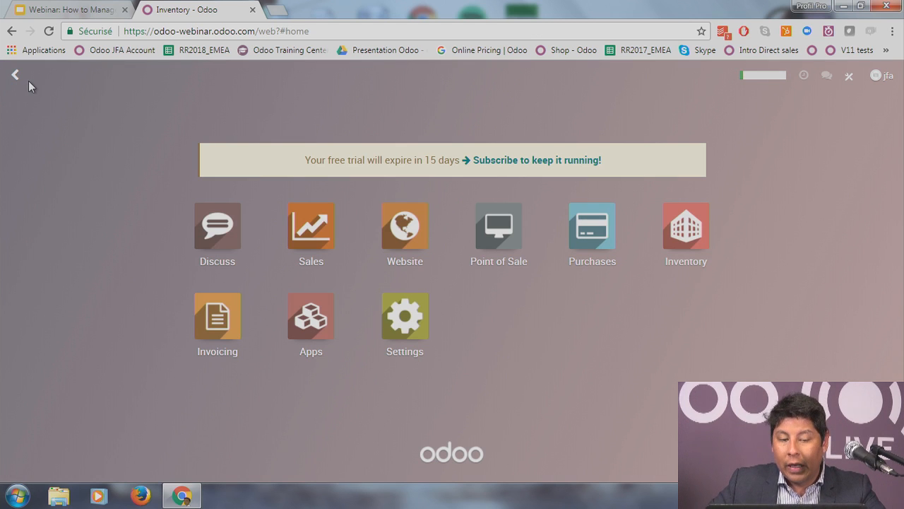
# Step: Register a 140.00 € Bank payment on vendor bill BILL/2018/0001 in Invoicing
pyautogui.click(218, 317)
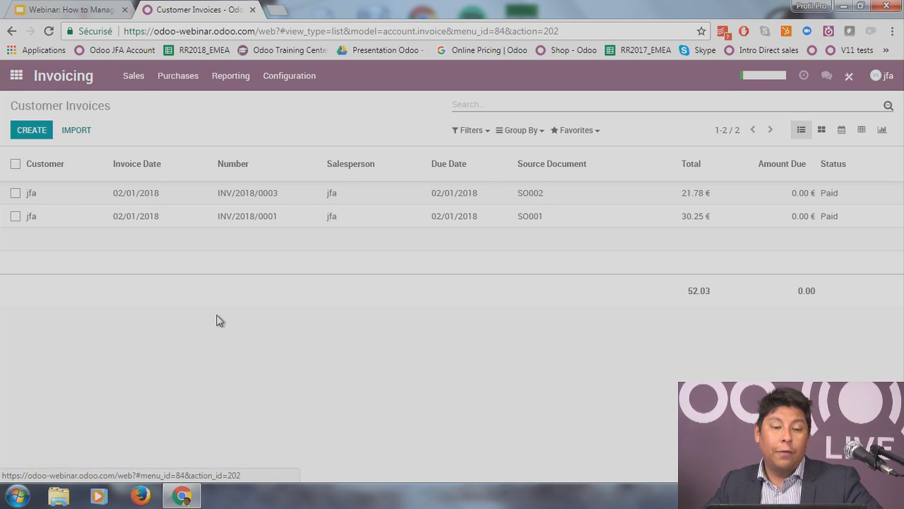
pyautogui.click(137, 89)
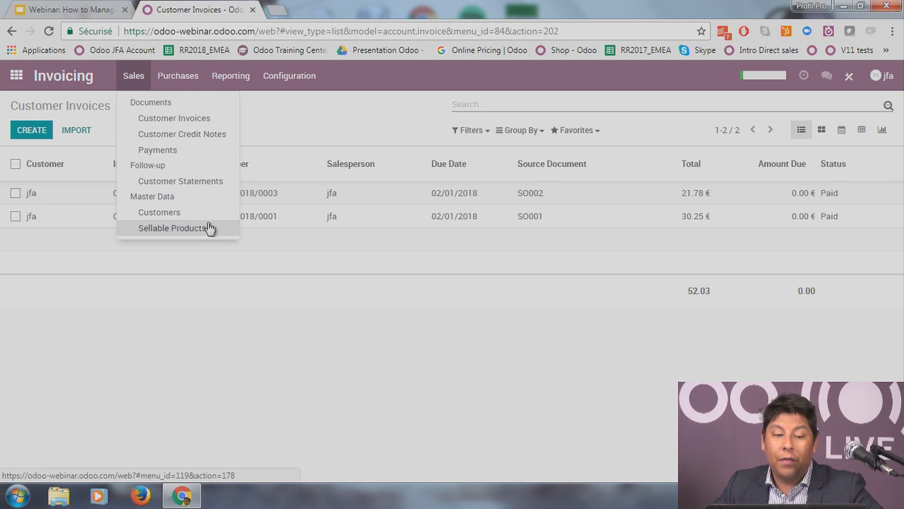
pyautogui.click(175, 79)
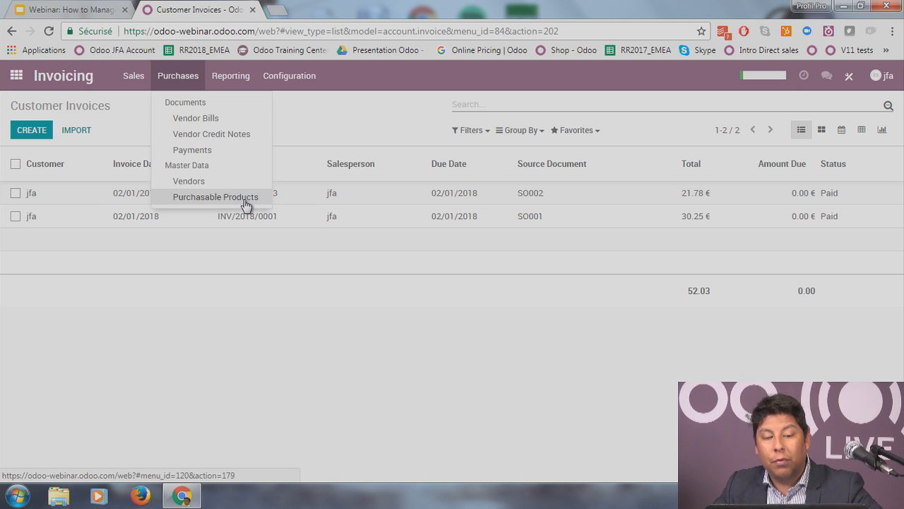
pyautogui.click(226, 125)
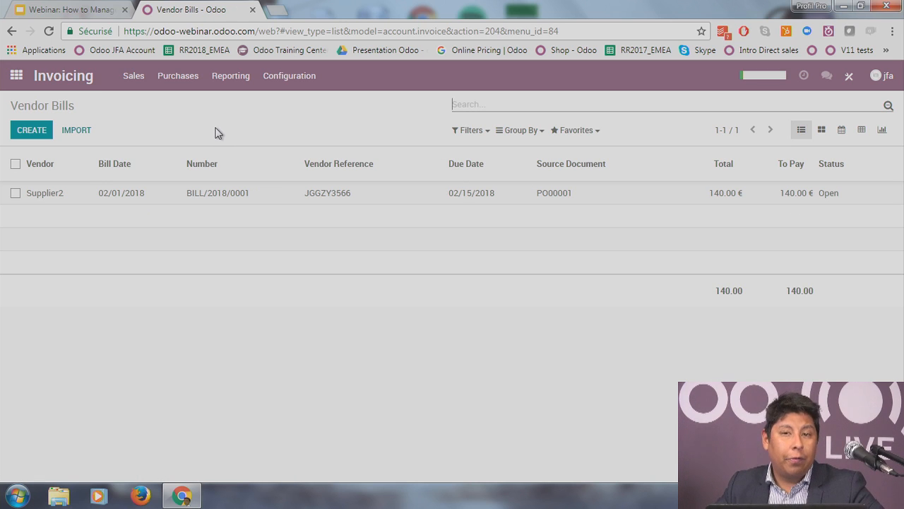
pyautogui.click(273, 202)
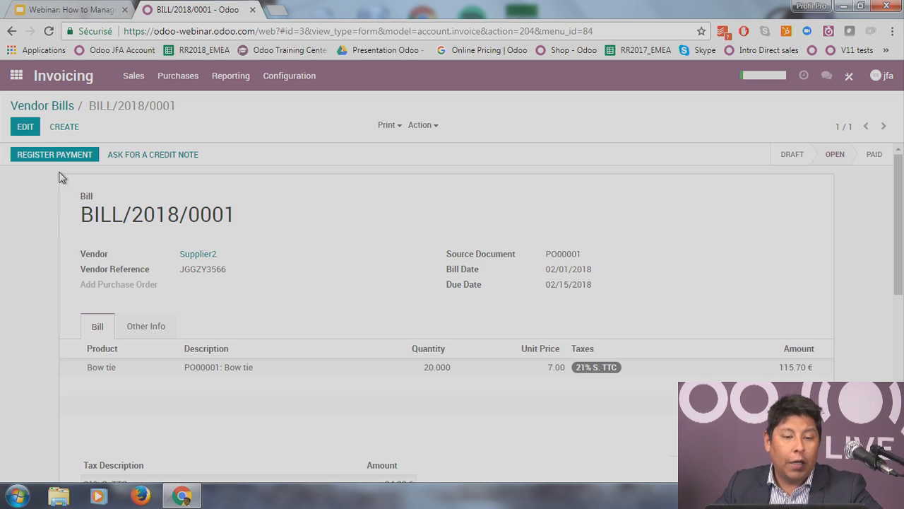
pyautogui.click(74, 153)
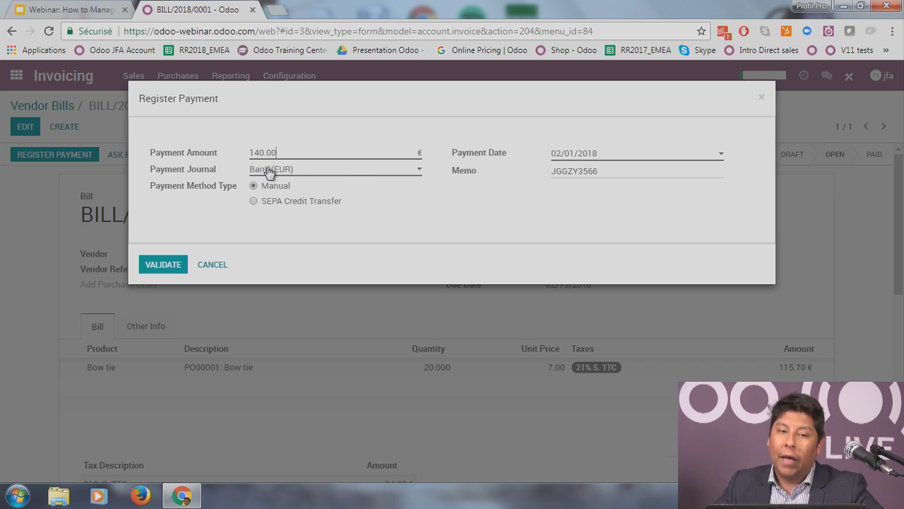
pyautogui.click(161, 264)
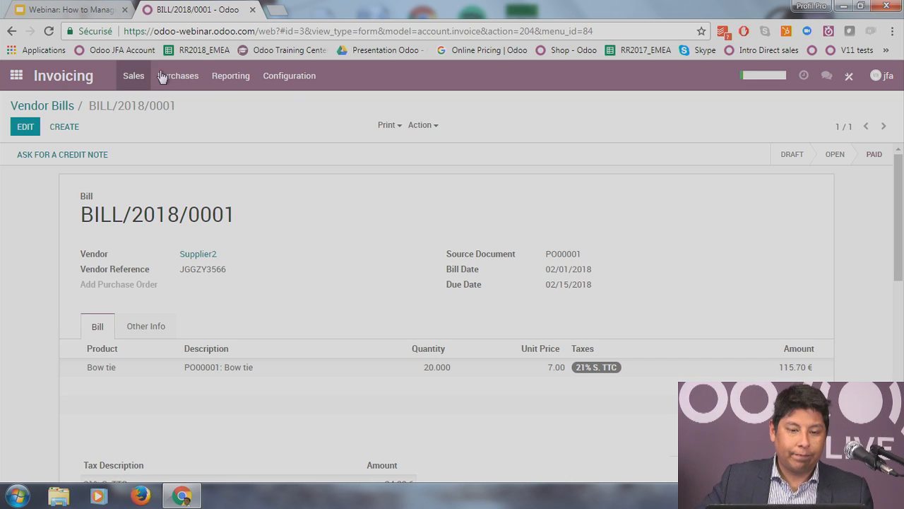
# Step: Open the Invoices analysis report and switch between its pivot and bar chart views
pyautogui.click(237, 76)
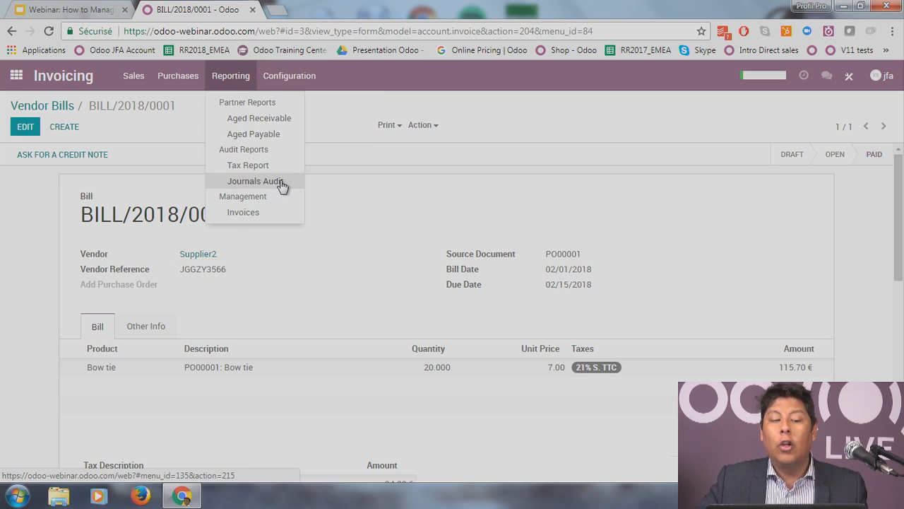
pyautogui.click(272, 212)
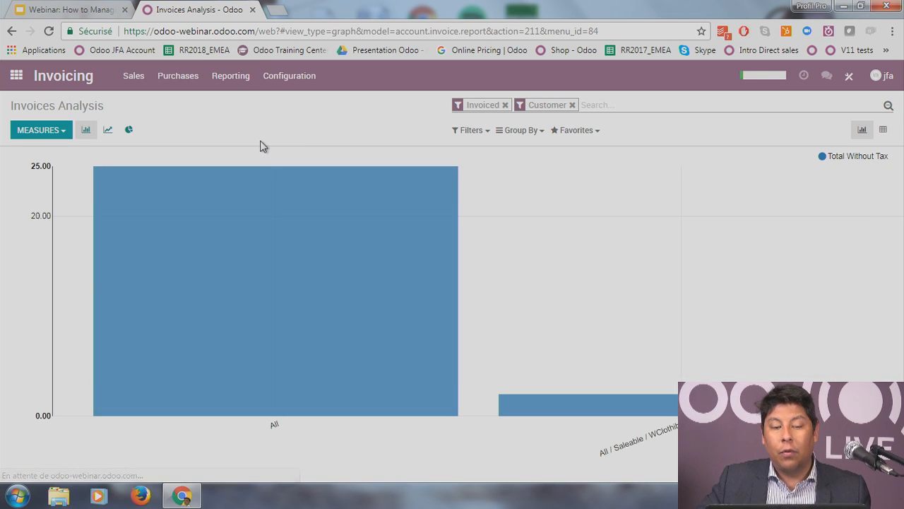
pyautogui.click(883, 130)
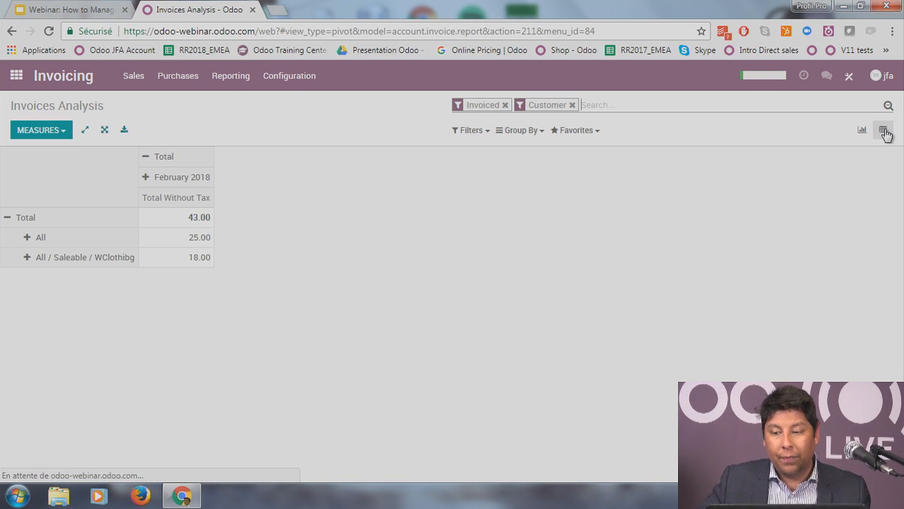
pyautogui.click(861, 132)
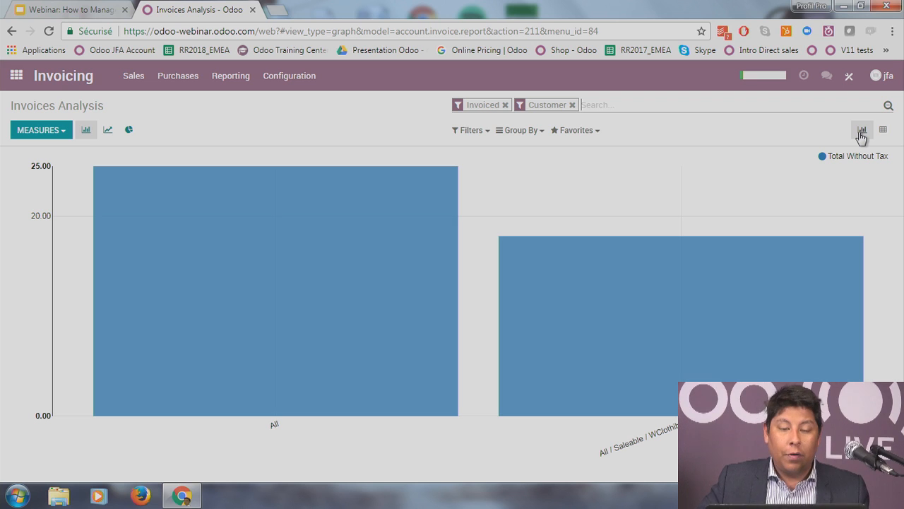
pyautogui.click(883, 130)
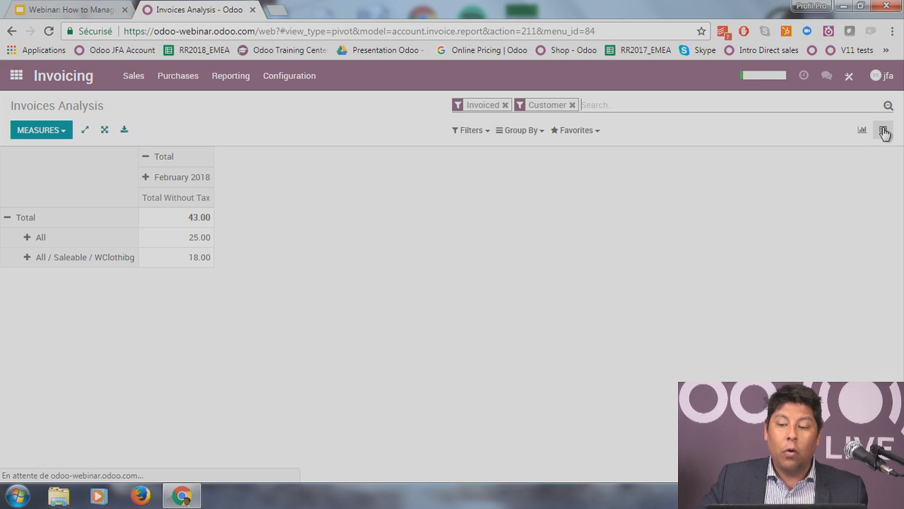
# Step: Browse the pivot's February 2018 grouping, Measures and Favorites options, then return to the apps home screen
pyautogui.click(144, 182)
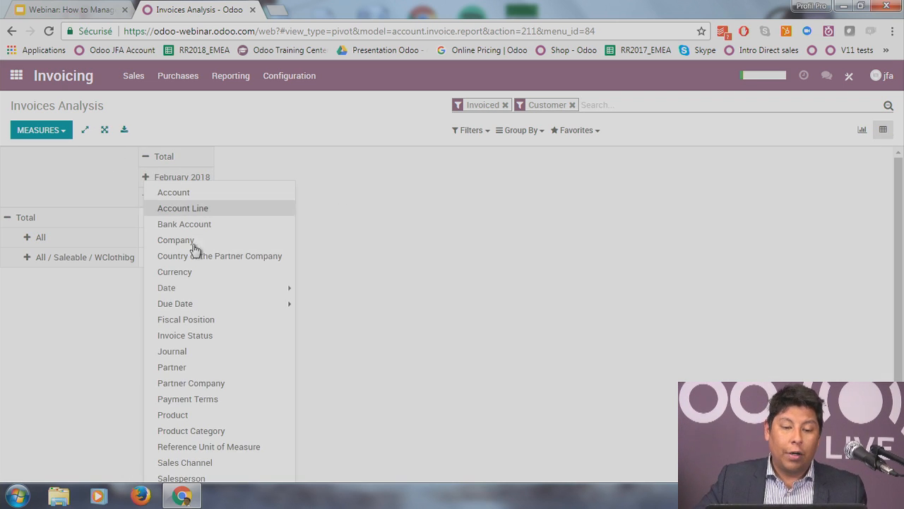
pyautogui.scroll(-1, 192, 332)
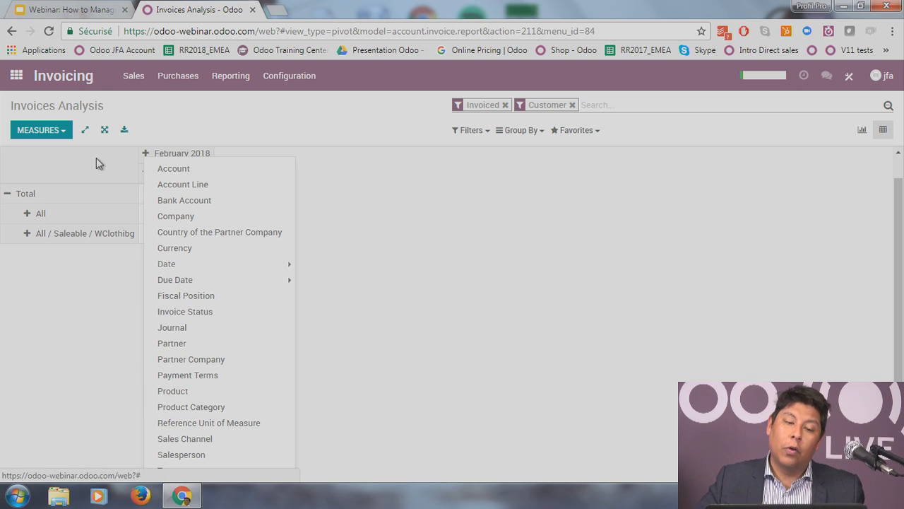
pyautogui.click(59, 135)
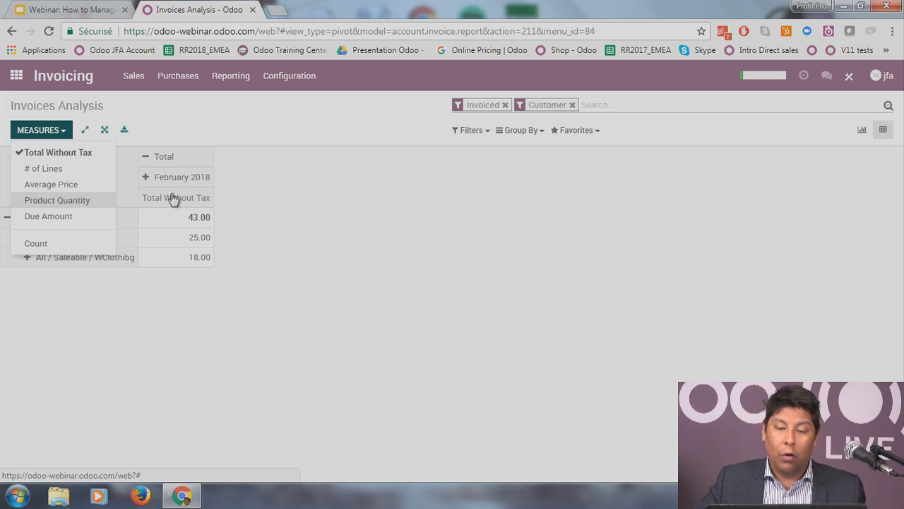
pyautogui.click(575, 165)
pyautogui.click(578, 131)
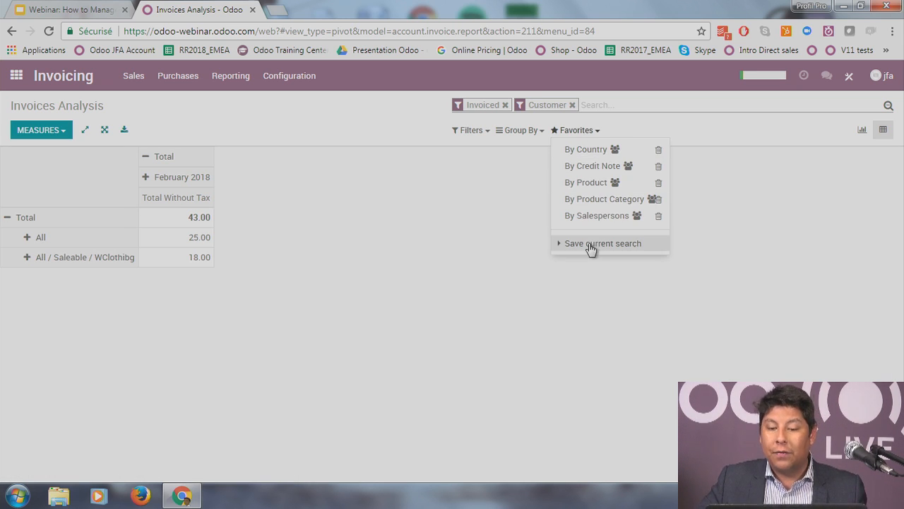
pyautogui.click(576, 313)
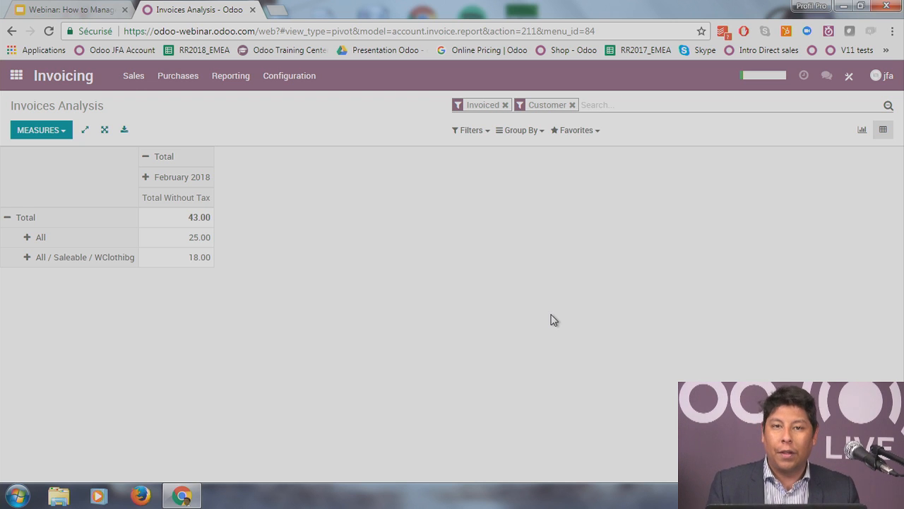
pyautogui.click(15, 76)
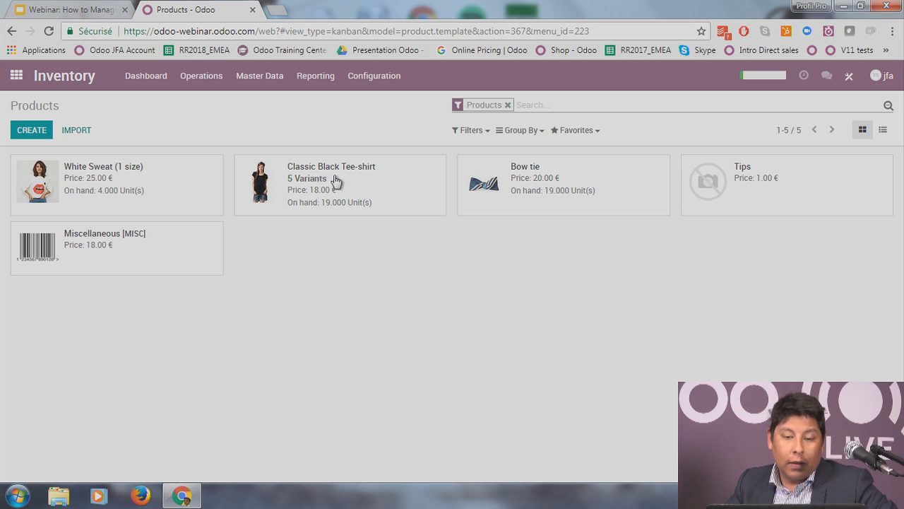
# Step: Open the Classic Black Tee-shirt and inspect its XS size variant's details
pyautogui.click(332, 180)
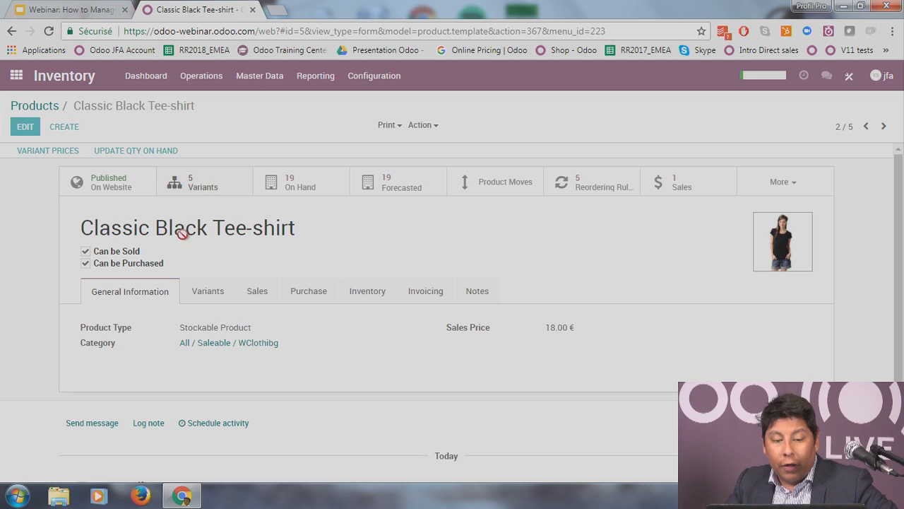
pyautogui.click(177, 184)
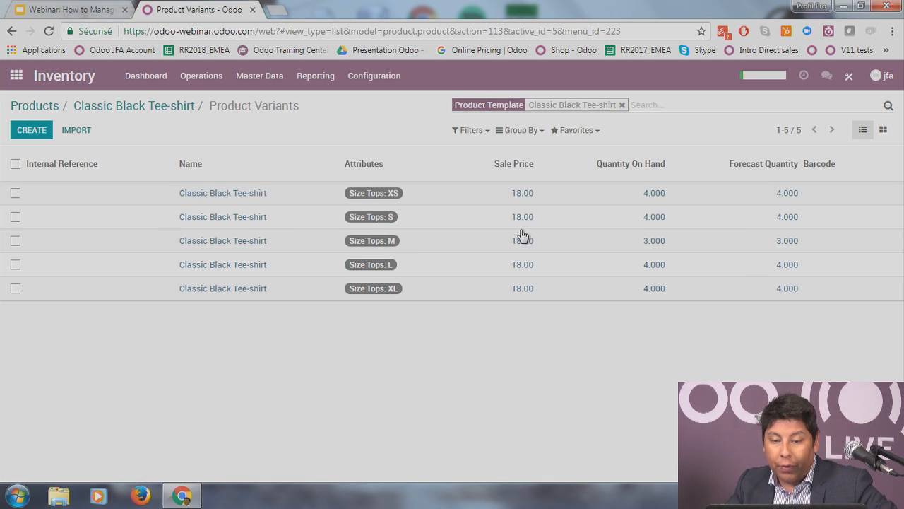
pyautogui.click(539, 202)
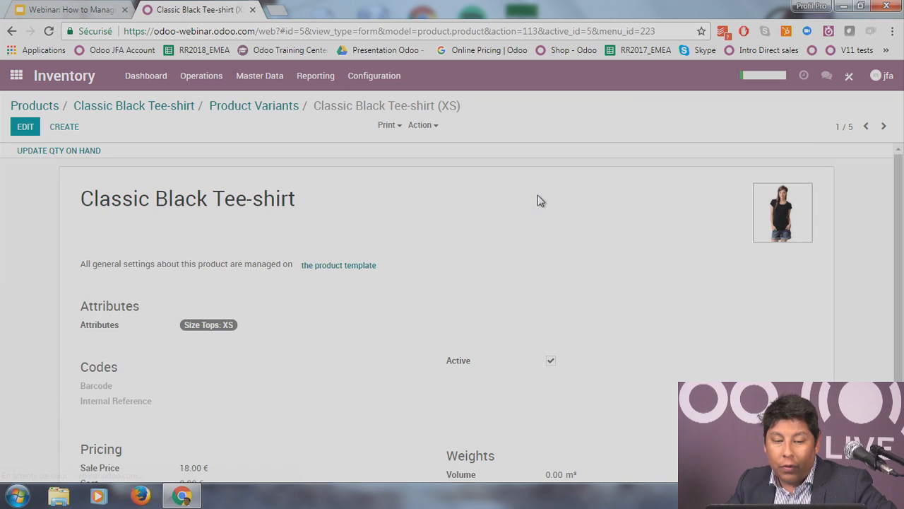
pyautogui.scroll(-1, 370, 312)
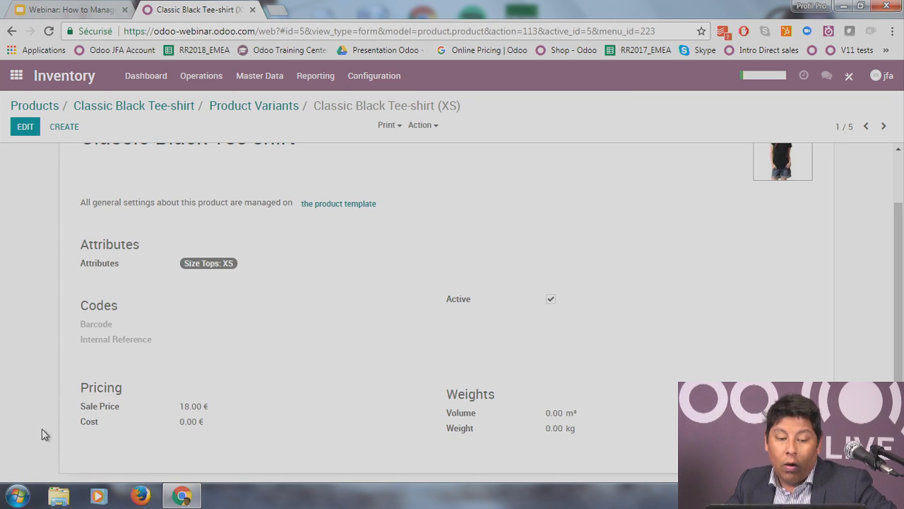
pyautogui.scroll(1, 156, 392)
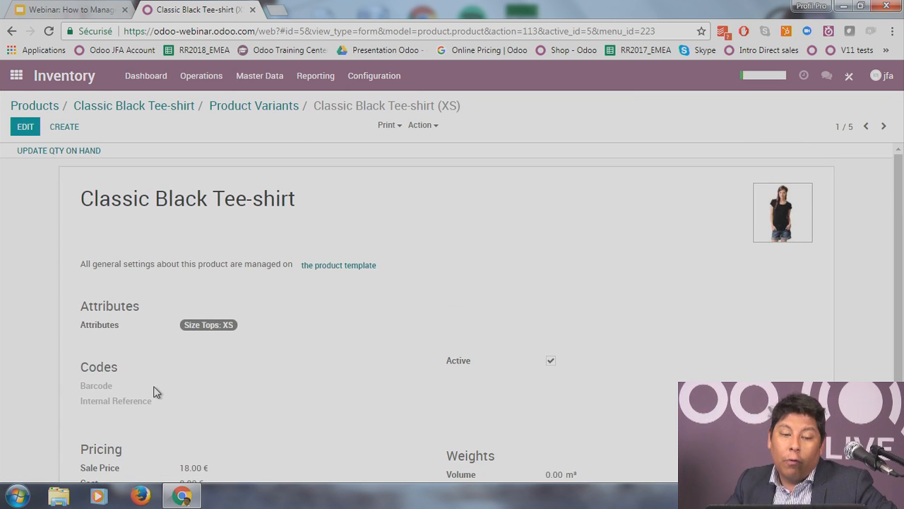
# Step: Return through the Product Variants breadcrumb to the Classic Black Tee-shirt product form
pyautogui.click(232, 109)
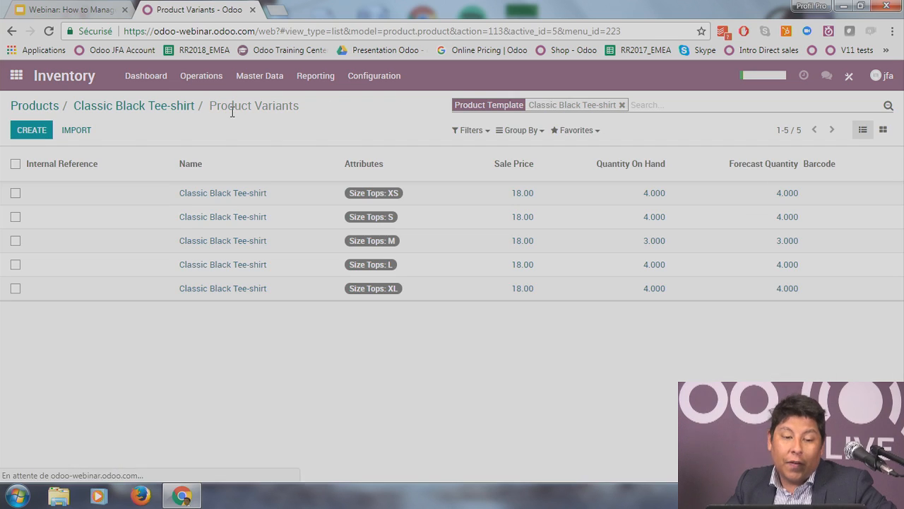
pyautogui.click(169, 105)
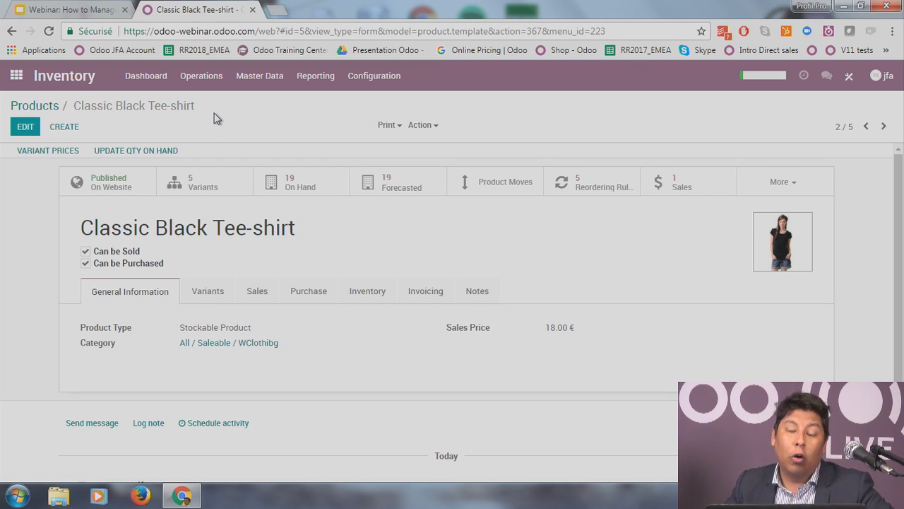
pyautogui.moveTo(445, 327); pyautogui.dragTo(585, 328)
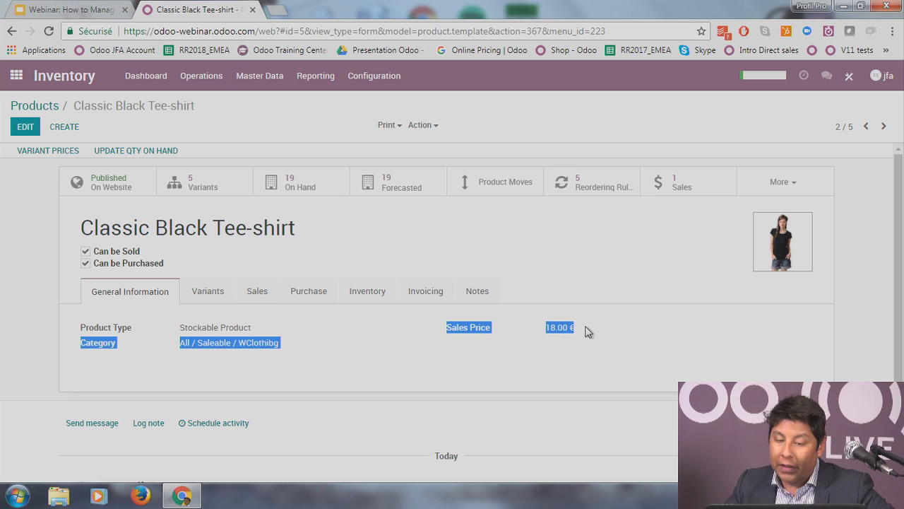
pyautogui.click(577, 328)
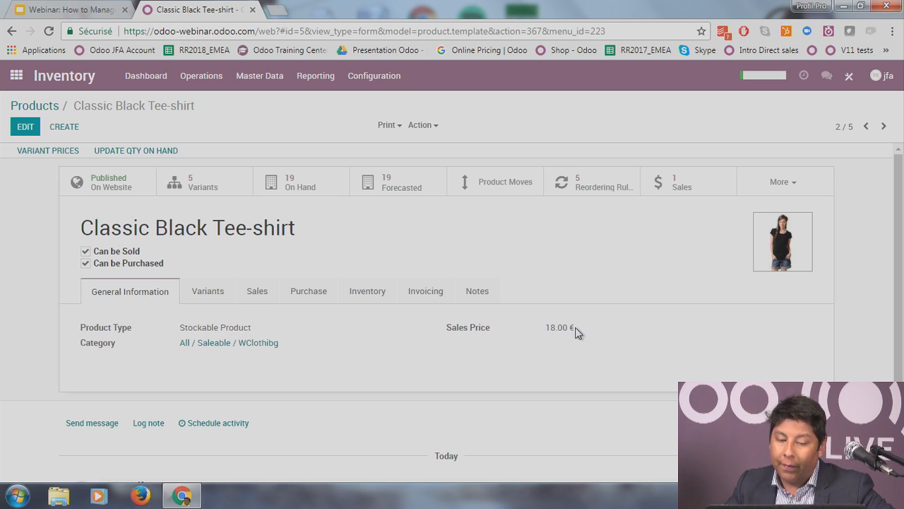
# Step: Give the tee-shirt's XS size a 3.00 price extra and return to the product form
pyautogui.click(47, 151)
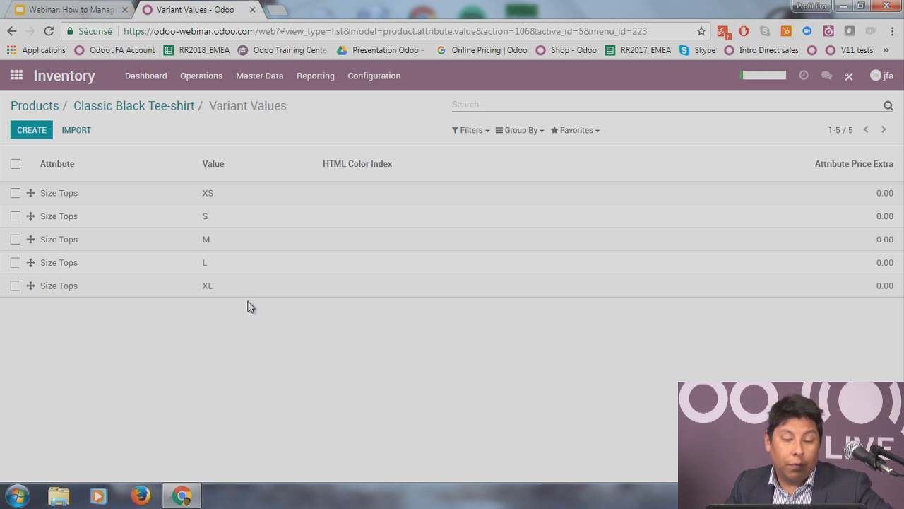
pyautogui.click(254, 201)
pyautogui.click(765, 187)
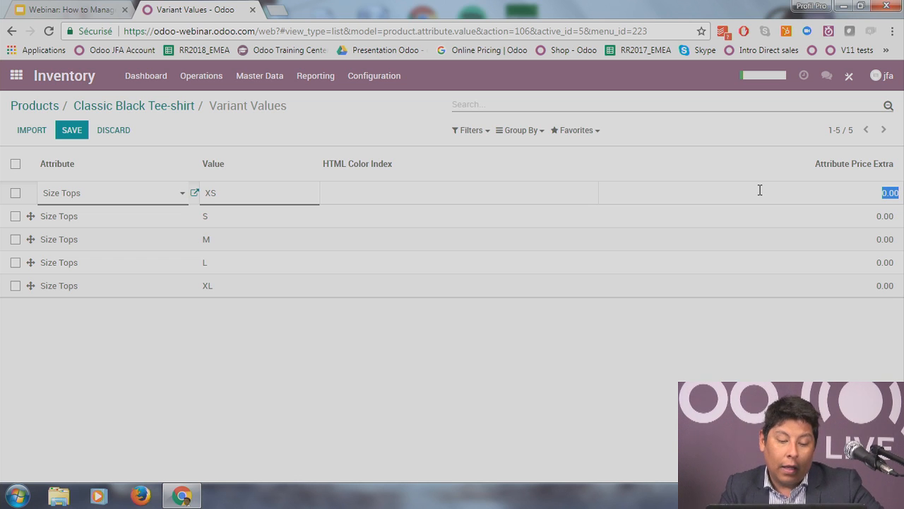
pyautogui.write('3')
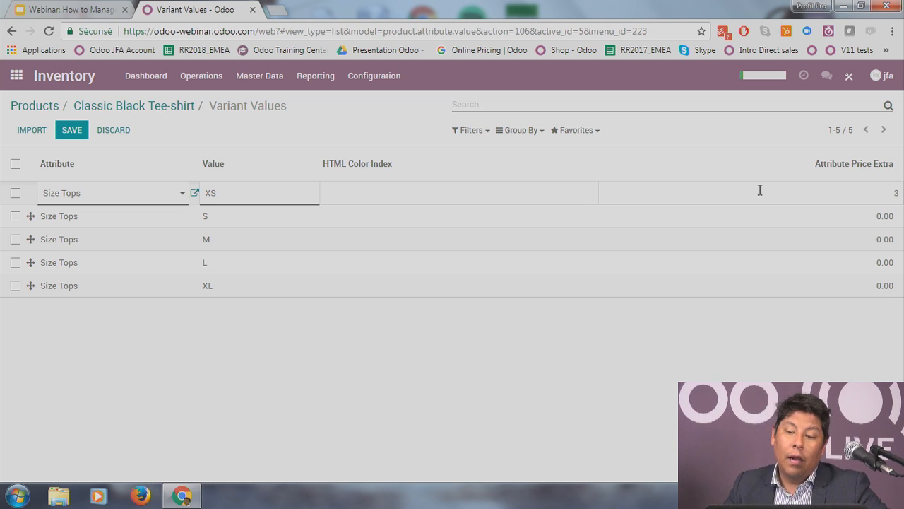
pyautogui.click(654, 387)
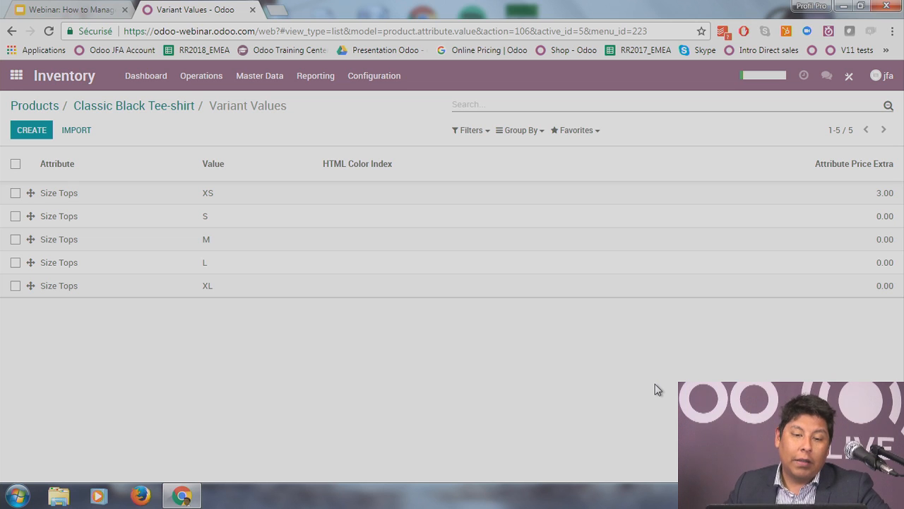
pyautogui.click(132, 112)
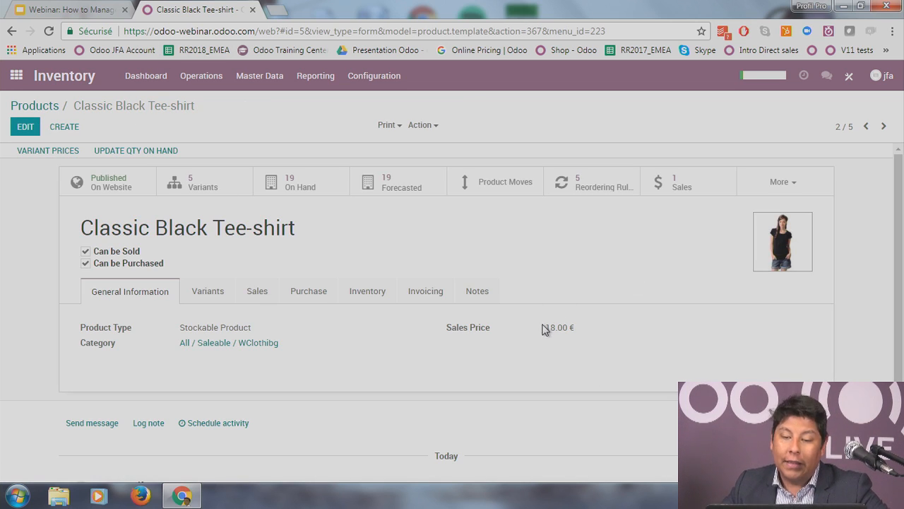
pyautogui.moveTo(544, 329); pyautogui.dragTo(587, 327)
pyautogui.click(592, 327)
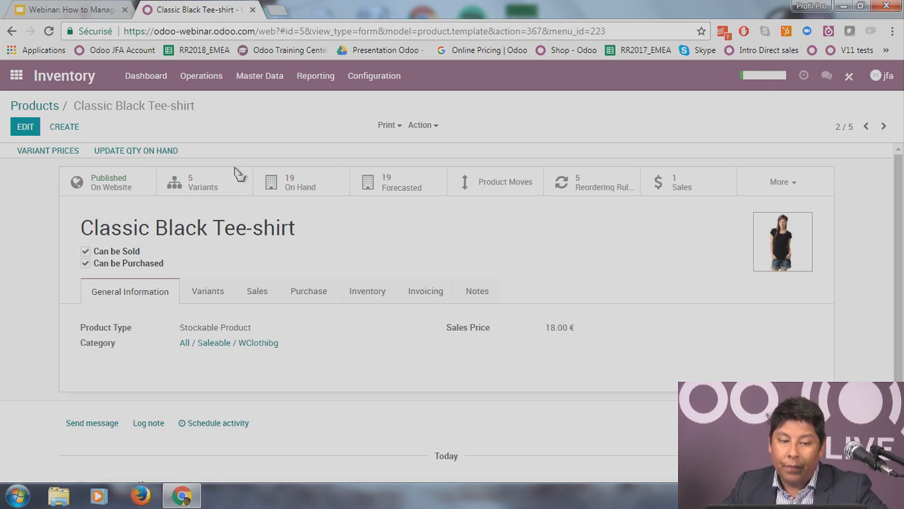
# Step: Give the tee-shirt's XL size a -3.00 price extra and return to the product form
pyautogui.click(78, 153)
pyautogui.click(30, 130)
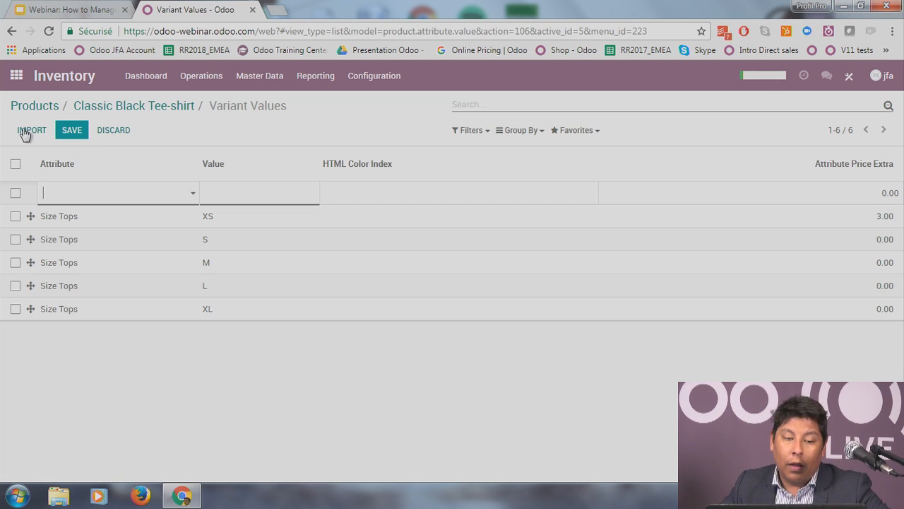
pyautogui.click(113, 132)
pyautogui.click(246, 287)
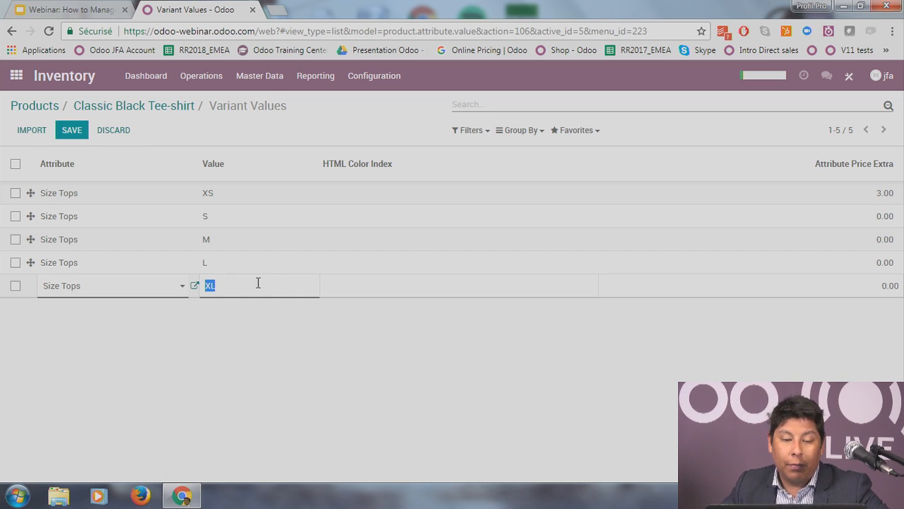
pyautogui.click(900, 292)
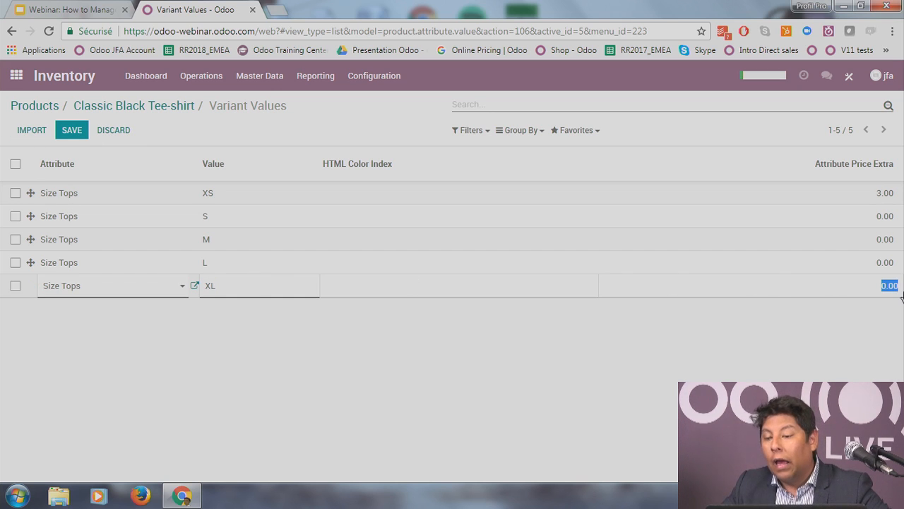
pyautogui.click(852, 378)
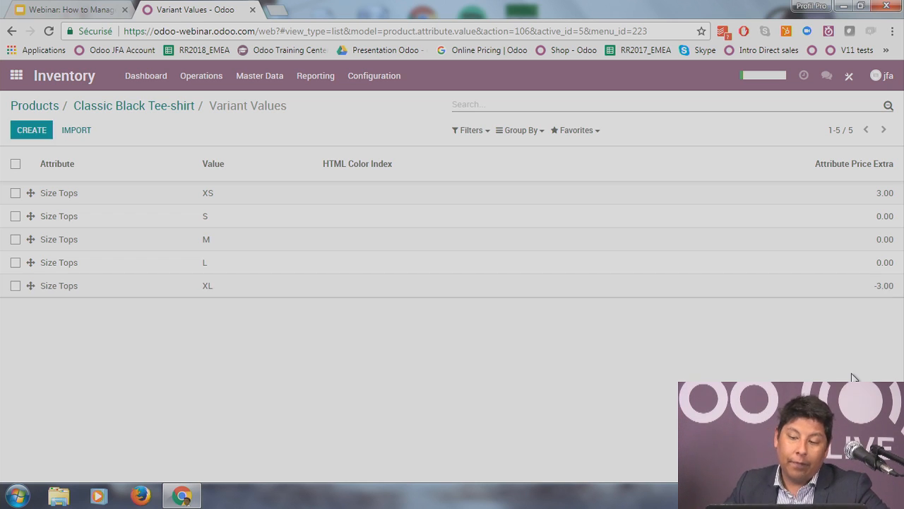
pyautogui.click(106, 106)
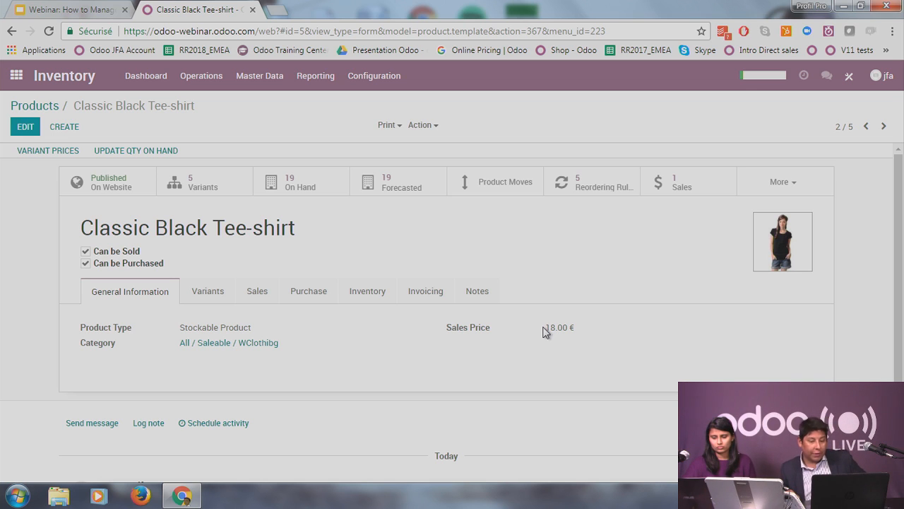
# Step: Open the Sales app and browse its invoicing menu and quotation grouping options
pyautogui.click(16, 76)
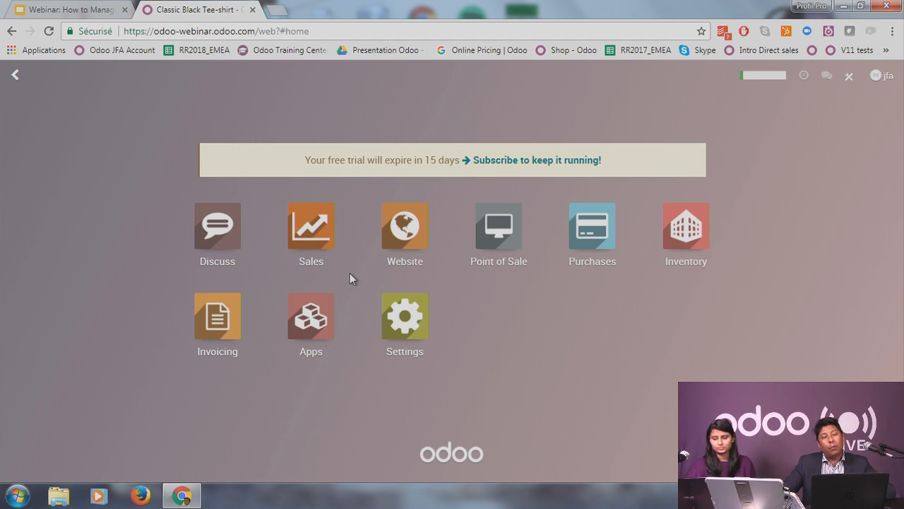
pyautogui.click(320, 238)
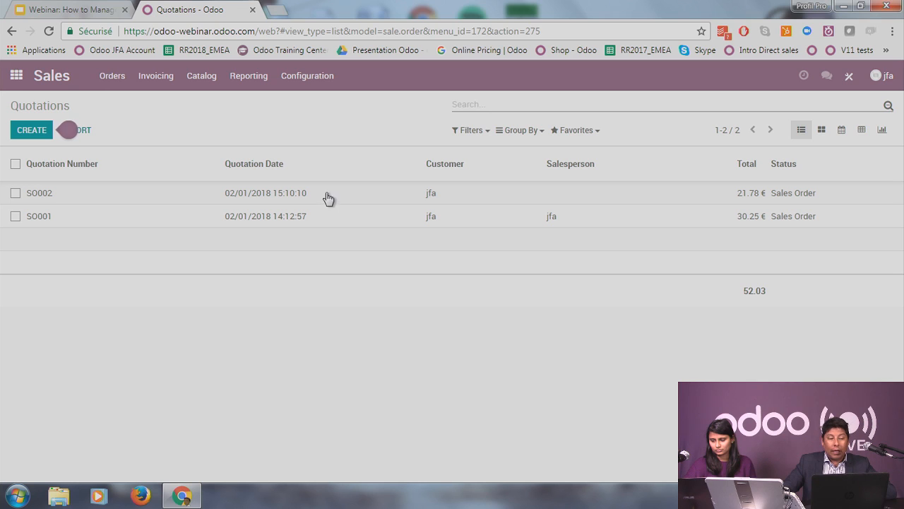
pyautogui.click(149, 81)
pyautogui.moveTo(201, 78)
pyautogui.click(374, 116)
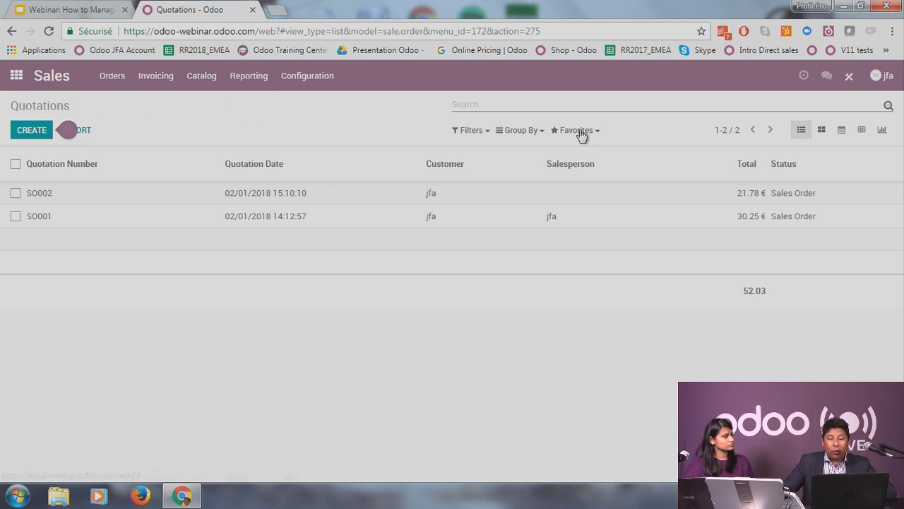
pyautogui.click(521, 130)
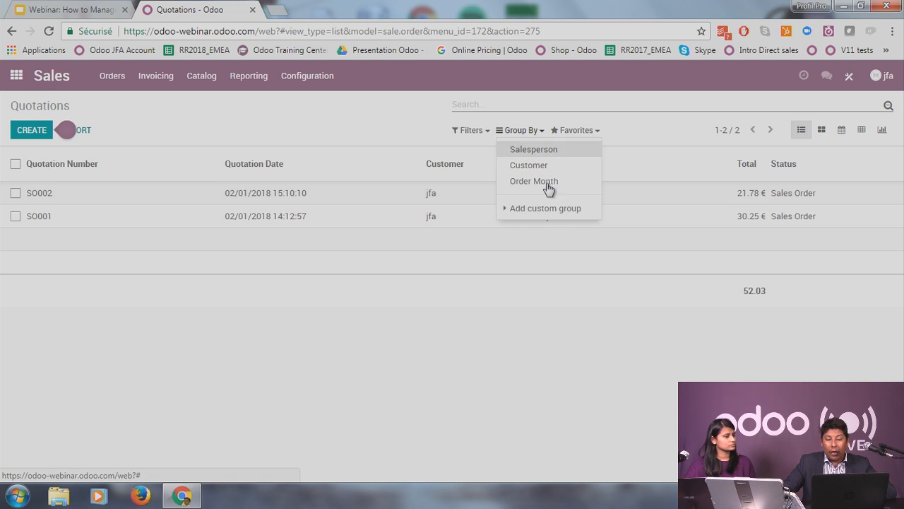
pyautogui.click(337, 112)
# Step: Open the Sales Orders list and look over sales order SO002
pyautogui.click(121, 83)
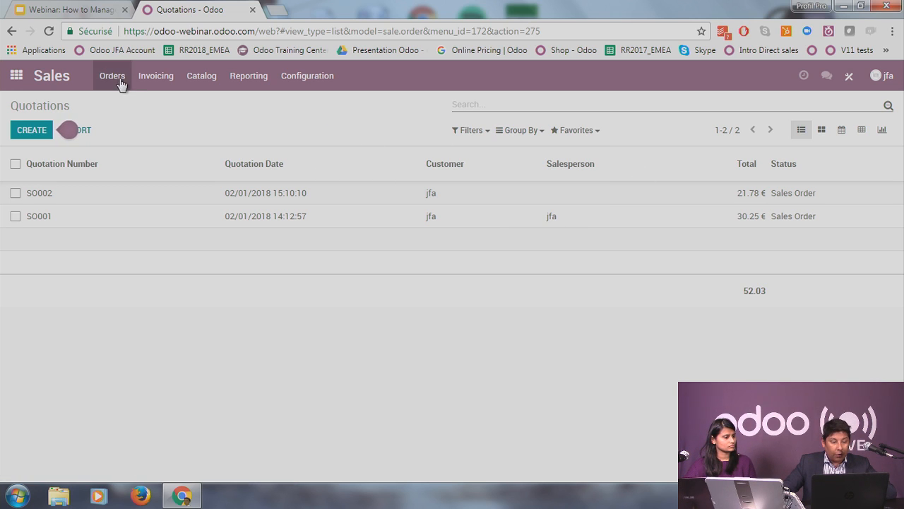
pyautogui.click(125, 121)
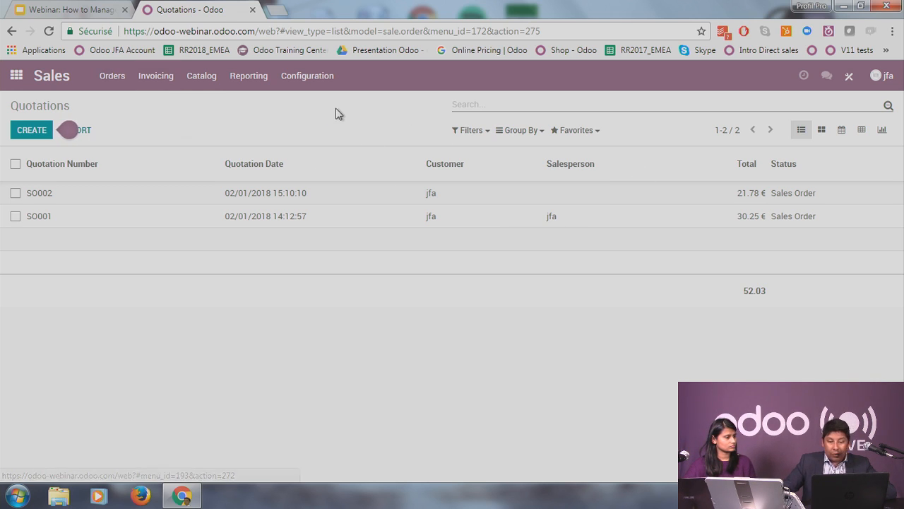
pyautogui.click(505, 134)
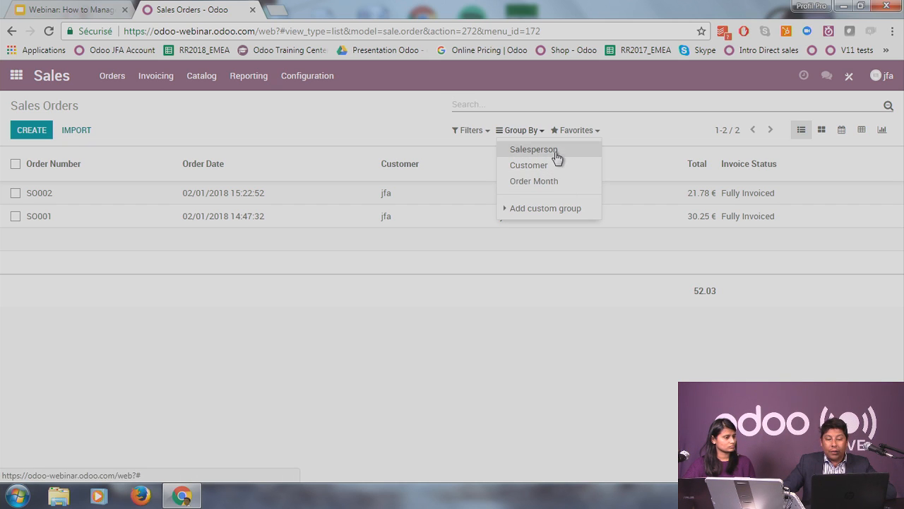
pyautogui.click(472, 150)
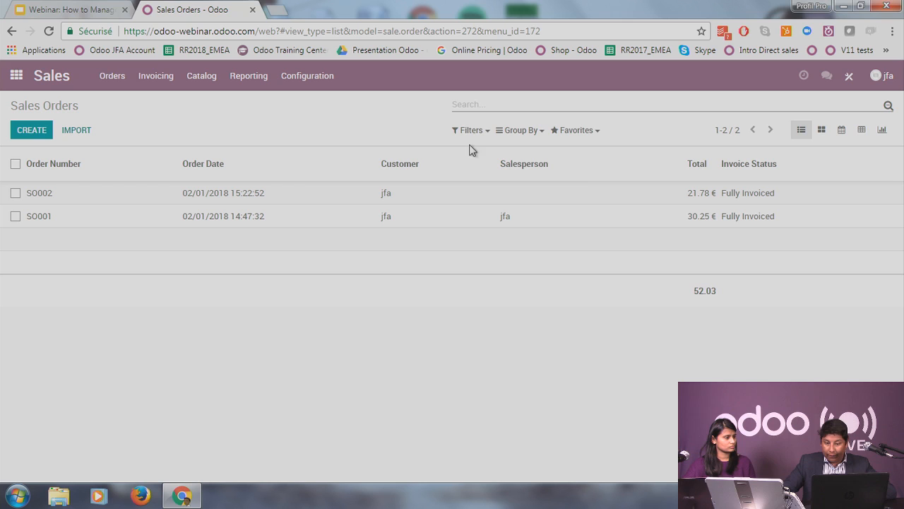
pyautogui.click(590, 192)
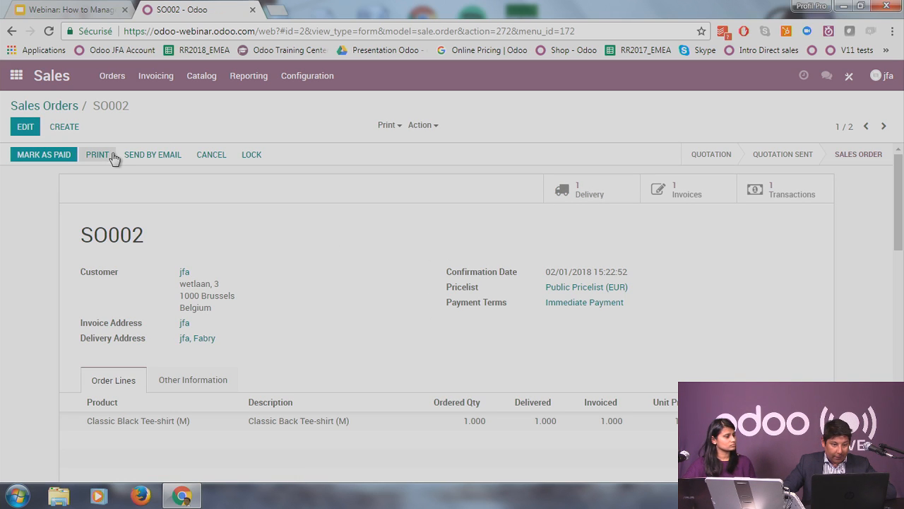
pyautogui.click(70, 111)
# Step: Check the orders to invoice, reopen SO002 from the orders list, then return home
pyautogui.click(157, 76)
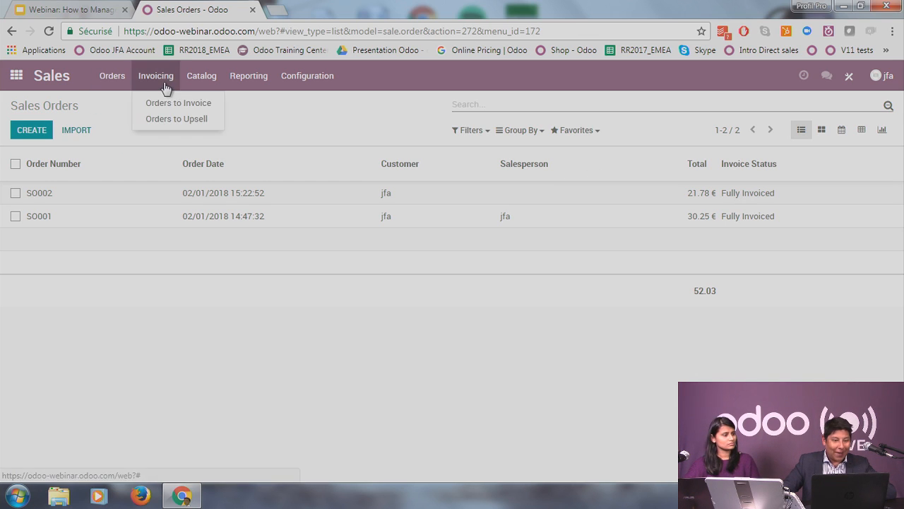
pyautogui.click(172, 108)
pyautogui.click(112, 76)
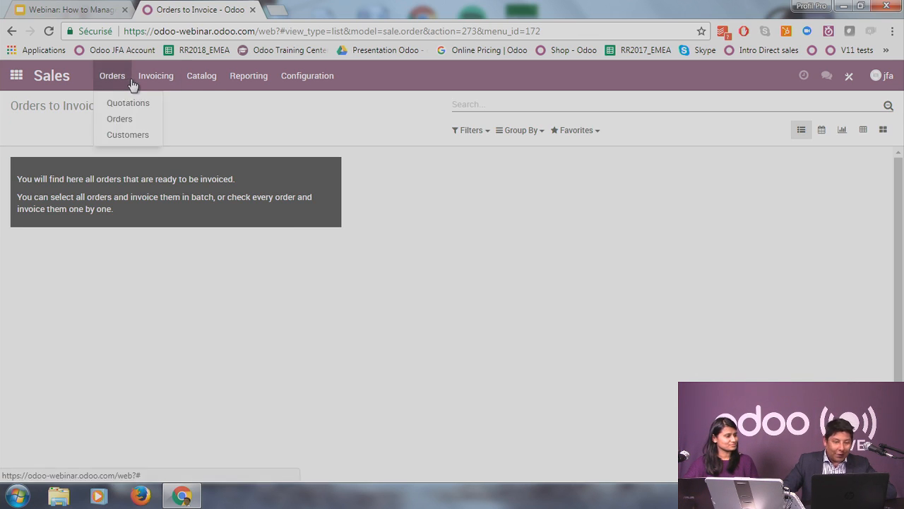
pyautogui.click(157, 78)
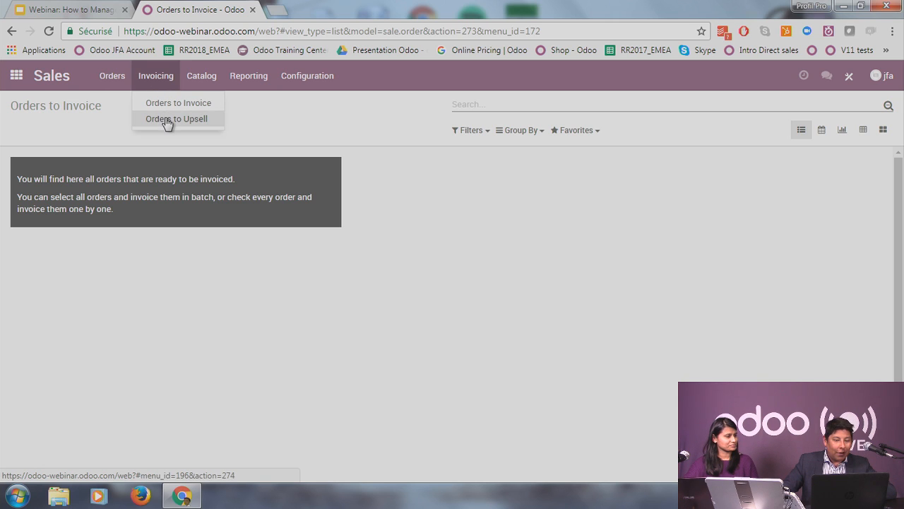
pyautogui.click(112, 76)
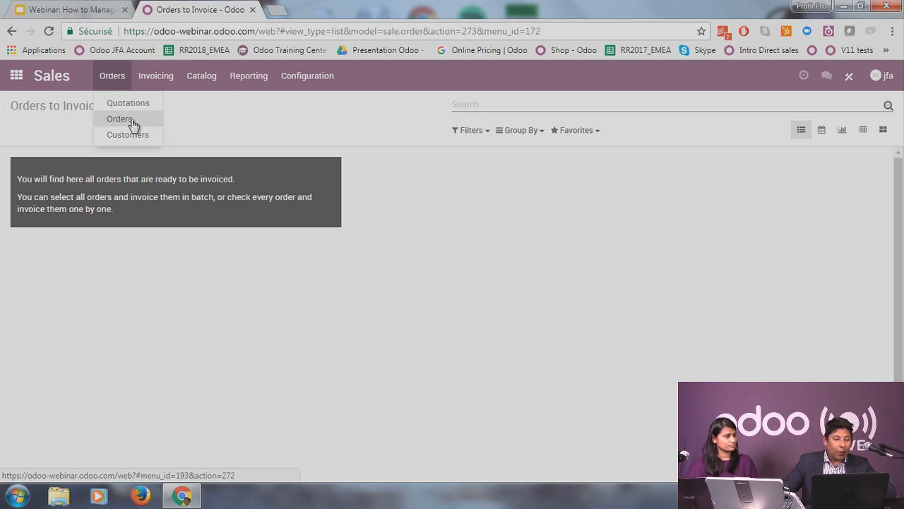
pyautogui.click(118, 119)
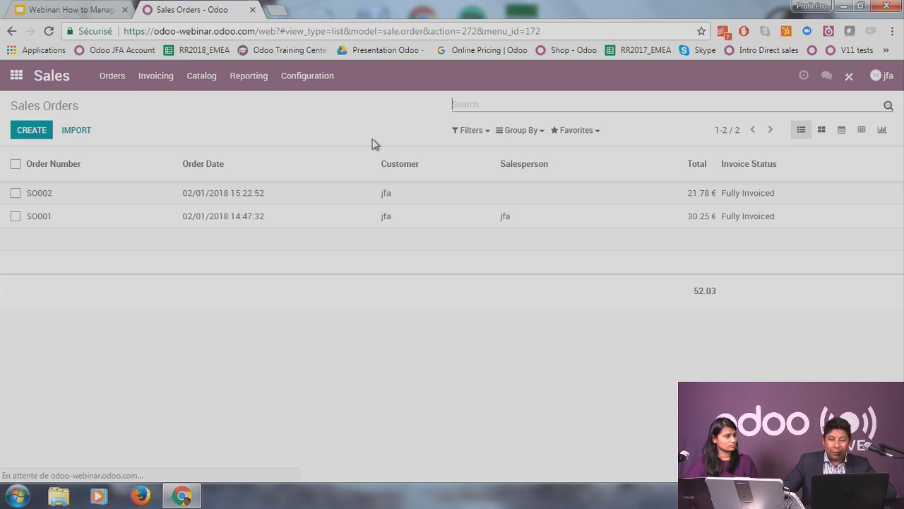
pyautogui.click(253, 197)
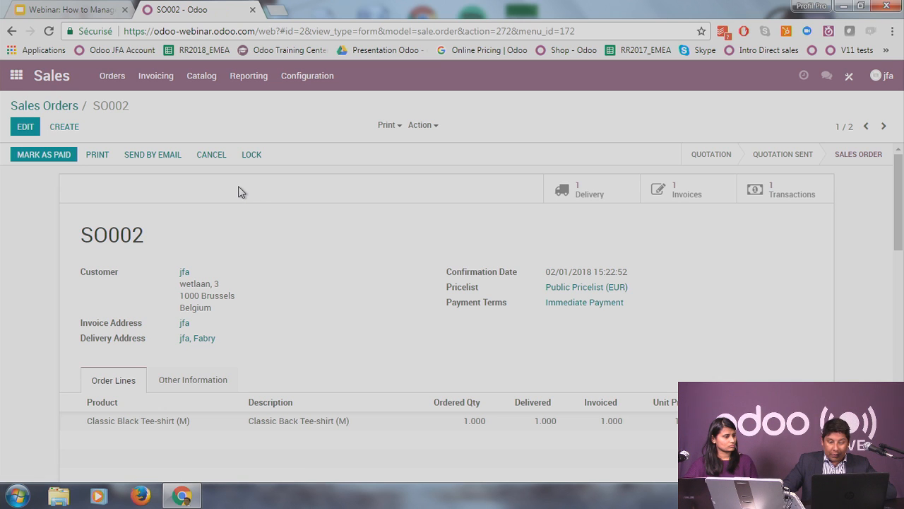
pyautogui.scroll(-3, 463, 369)
pyautogui.scroll(3, 424, 318)
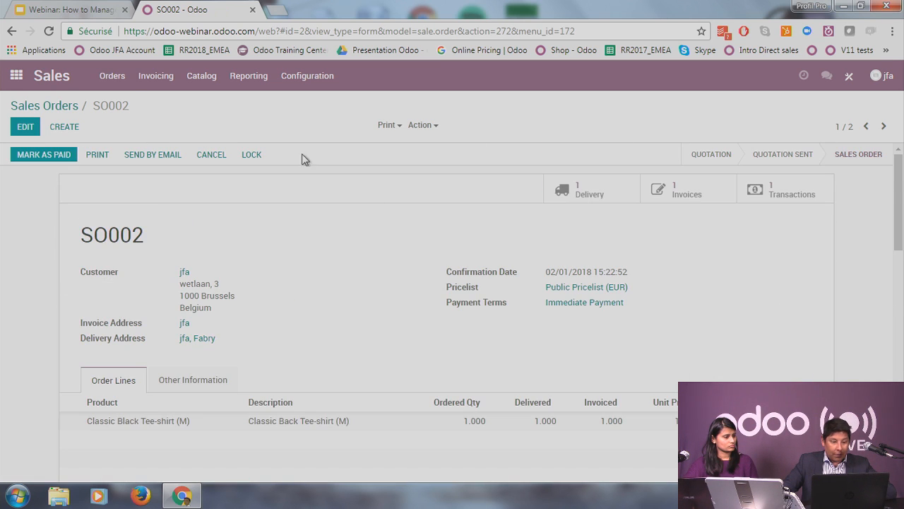
pyautogui.click(32, 83)
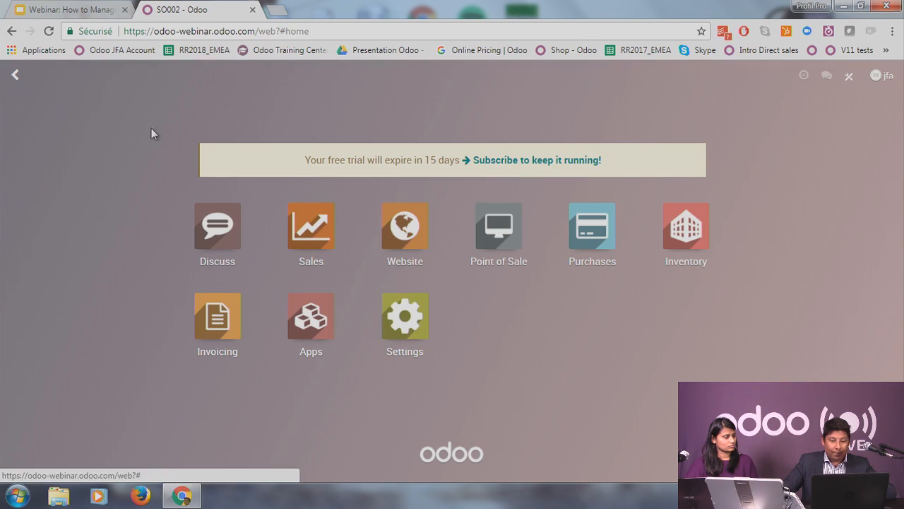
# Step: Open the Invoicing app and look through the invoice Favorites and Group By options
pyautogui.click(223, 337)
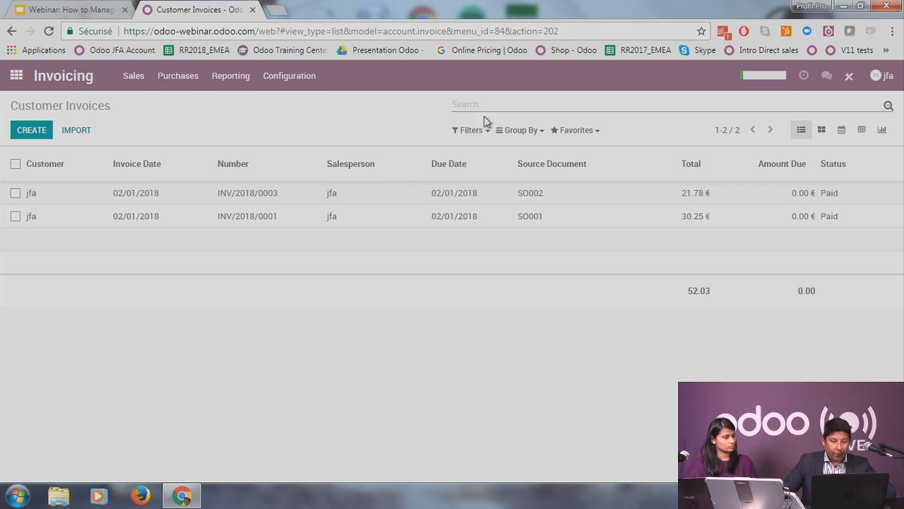
pyautogui.click(573, 131)
pyautogui.click(516, 134)
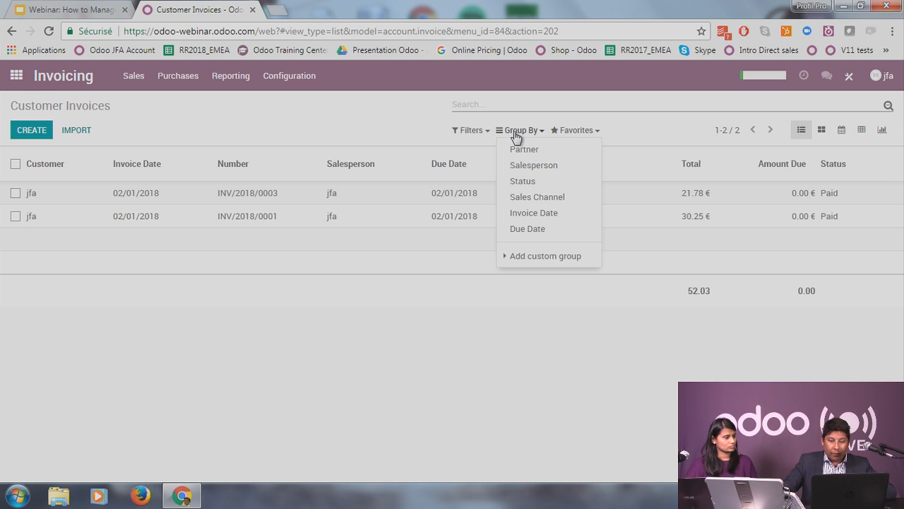
pyautogui.click(380, 130)
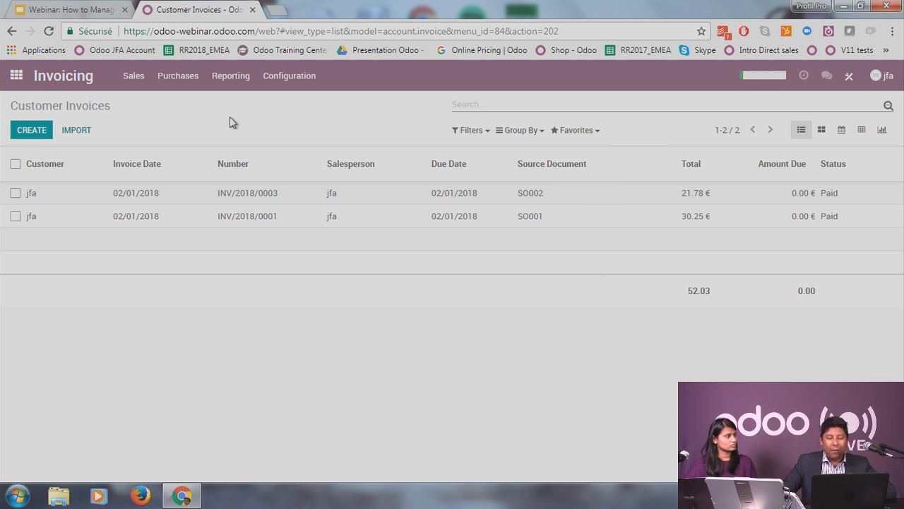
# Step: Group the invoices by Sales Channel, inspect the Website group, then remove the grouping
pyautogui.click(521, 131)
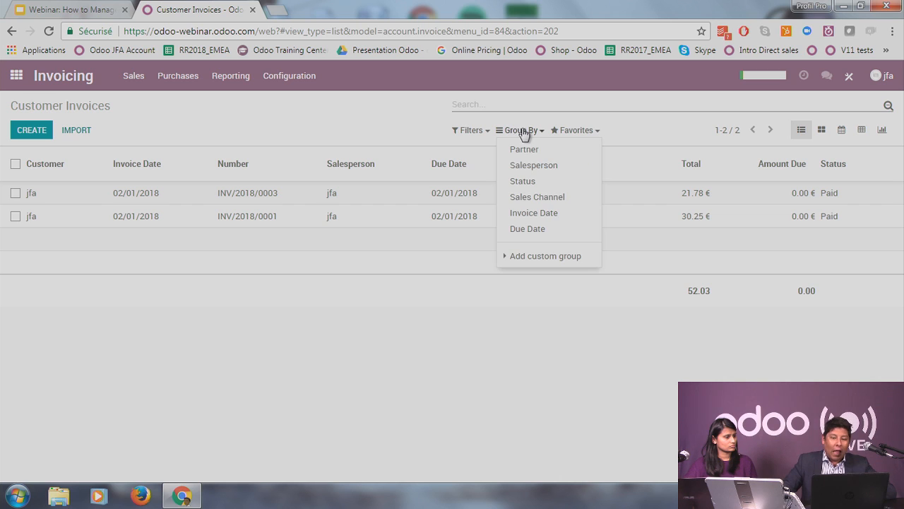
pyautogui.click(555, 197)
pyautogui.click(458, 291)
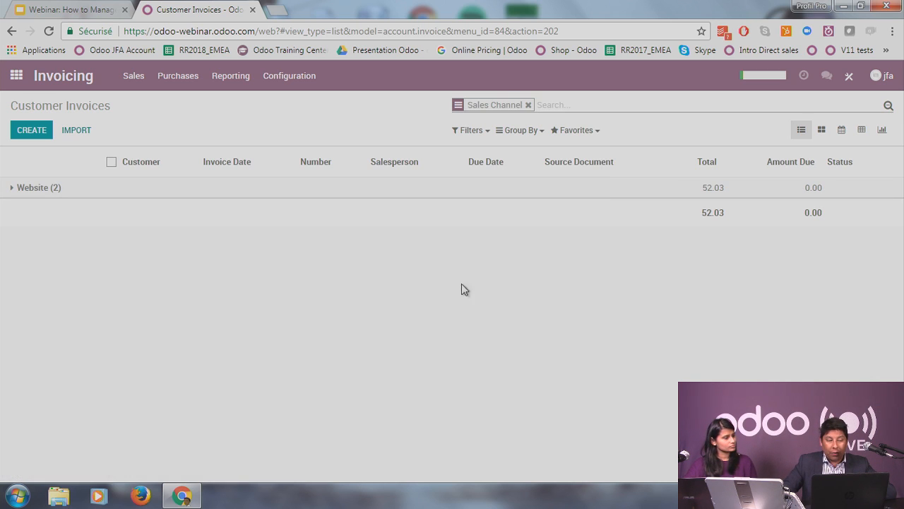
pyautogui.click(30, 189)
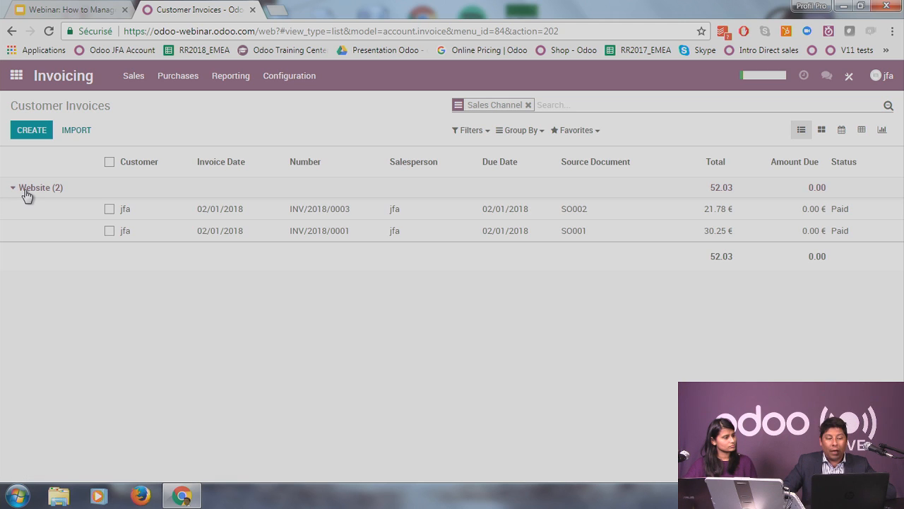
pyautogui.click(26, 192)
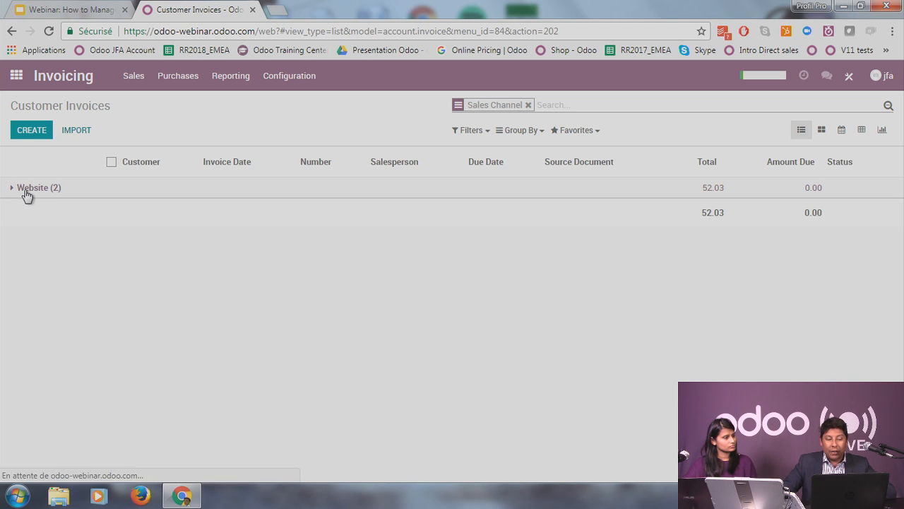
pyautogui.click(527, 104)
pyautogui.click(135, 87)
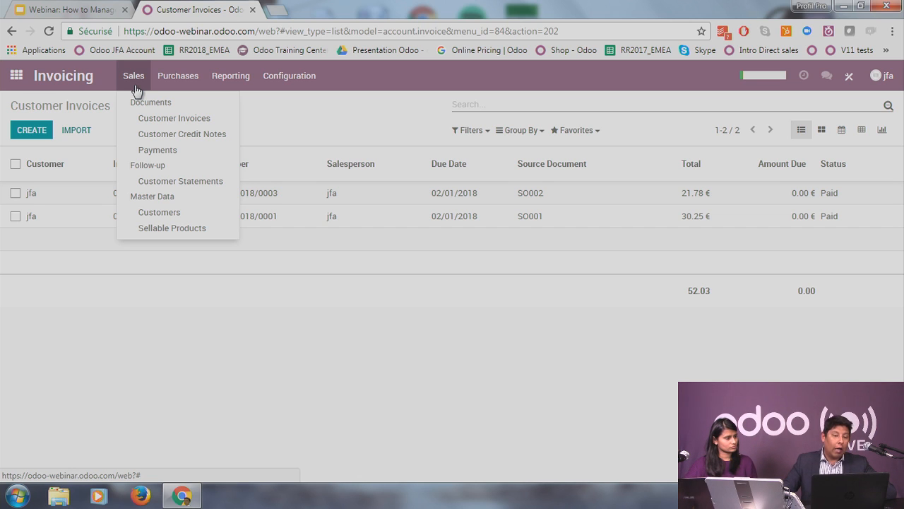
# Step: Reload the Customer Invoices list, then go home and browse the Apps catalogue for Dashboards
pyautogui.click(182, 120)
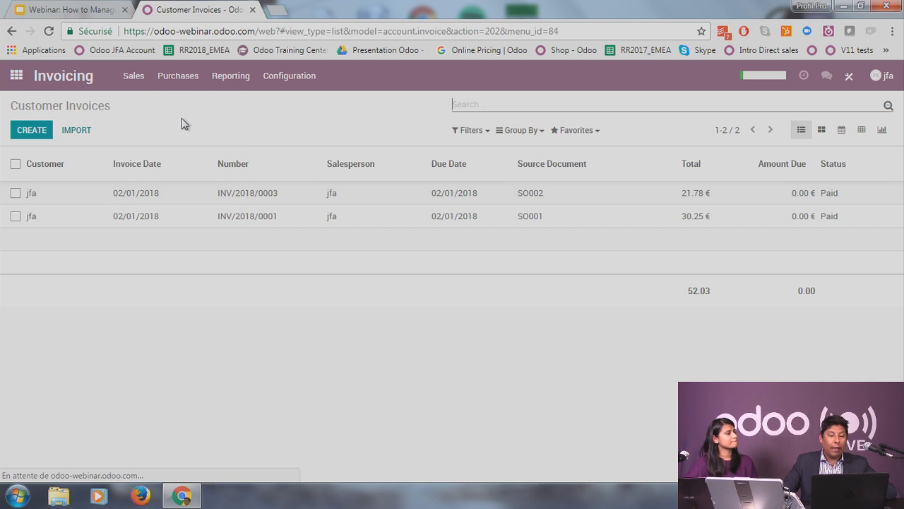
pyautogui.click(142, 85)
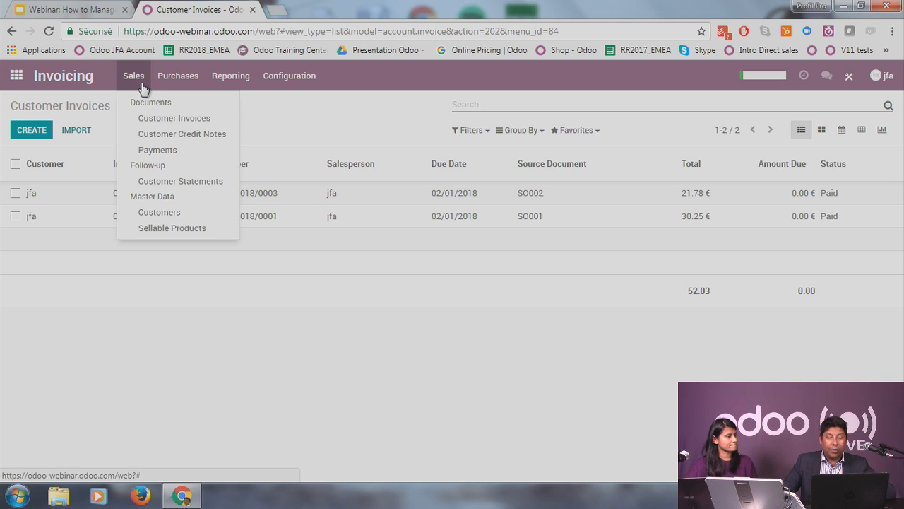
pyautogui.click(17, 79)
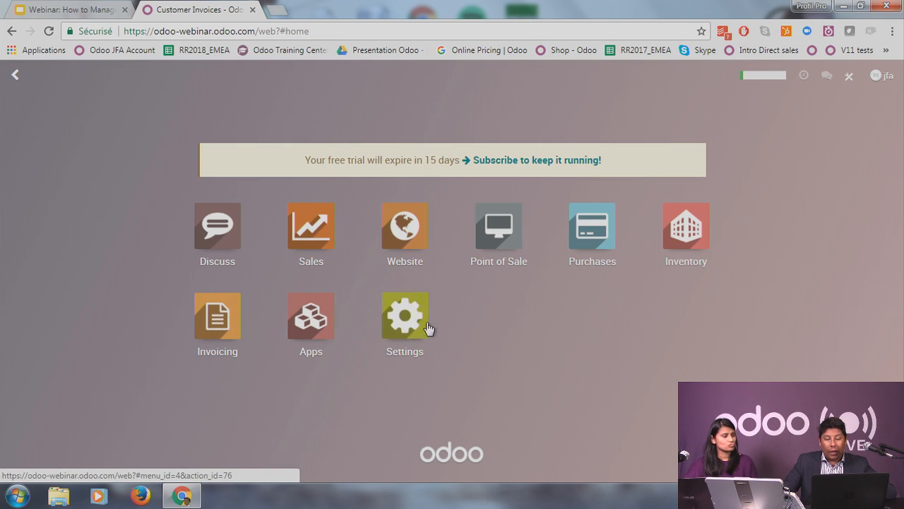
pyautogui.click(303, 327)
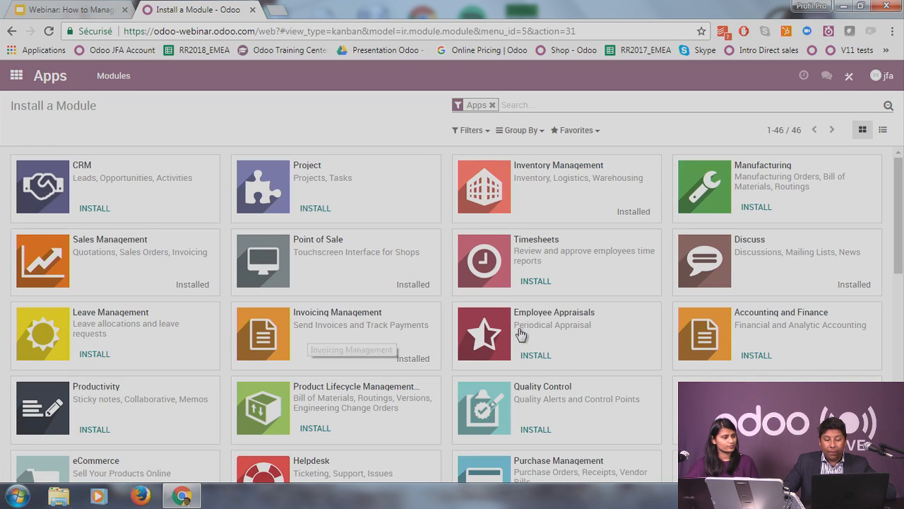
pyautogui.scroll(-3, 542, 311)
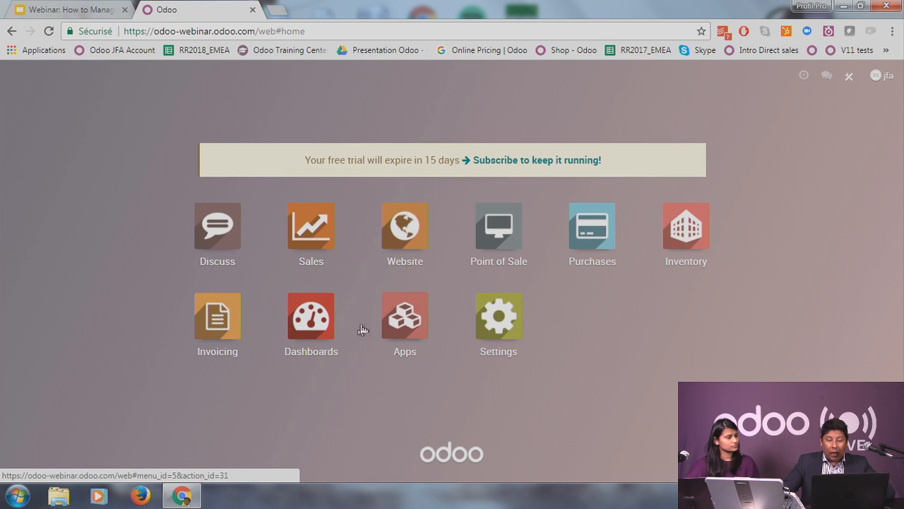
# Step: Open the Point of Sale Orders Analysis report as a pivot table
pyautogui.click(500, 229)
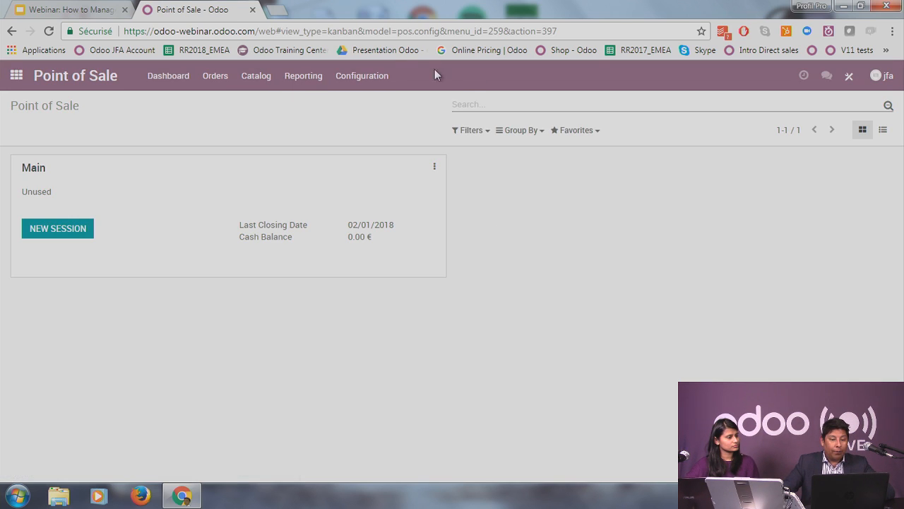
pyautogui.click(304, 80)
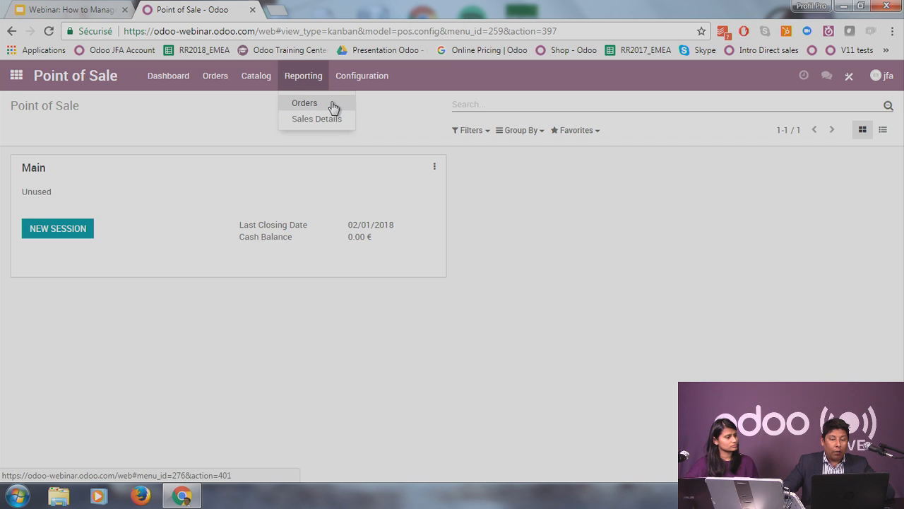
pyautogui.click(333, 107)
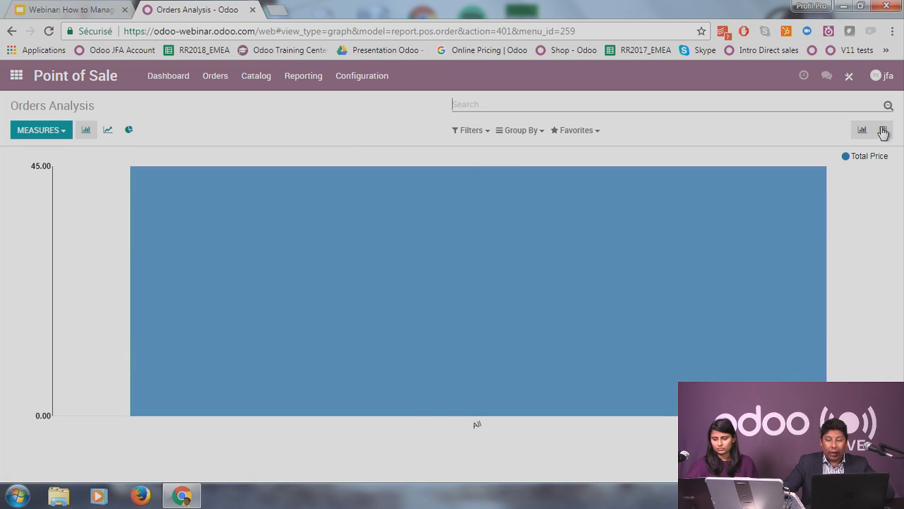
pyautogui.click(883, 131)
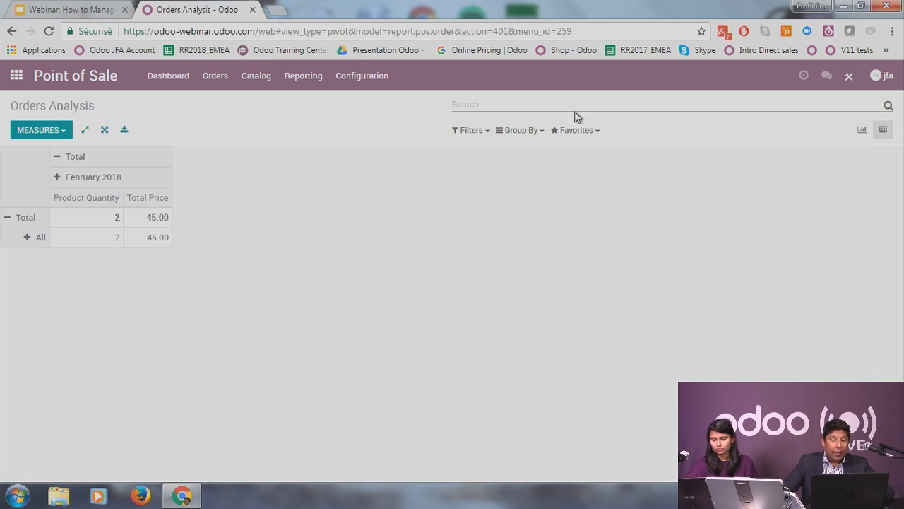
# Step: Add the pivot to My Dashboard named 'Orders POS', then return home
pyautogui.click(585, 134)
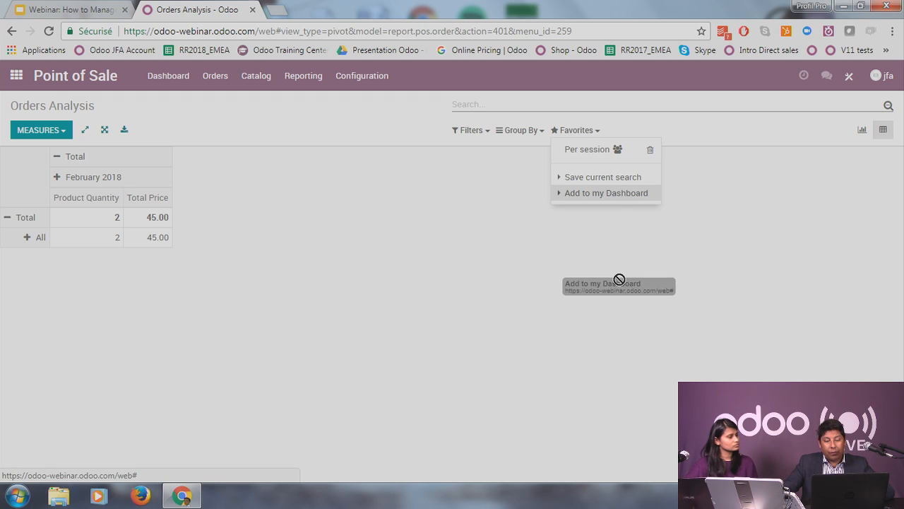
pyautogui.click(611, 195)
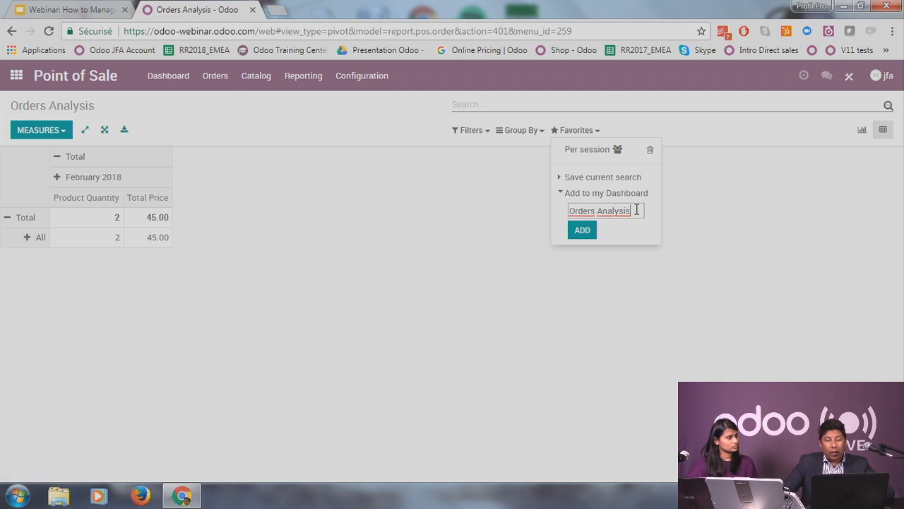
pyautogui.moveTo(637, 211); pyautogui.dragTo(515, 202)
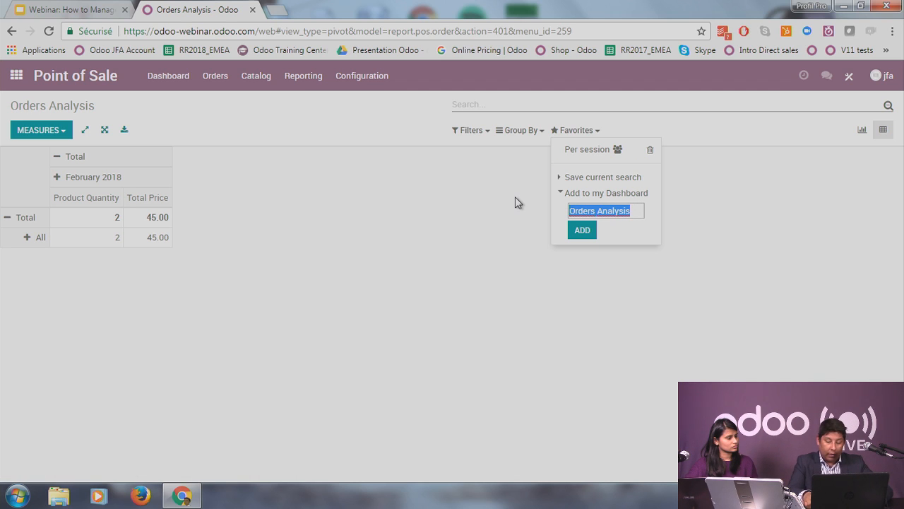
pyautogui.press('Right')
pyautogui.press('BackSpace')
pyautogui.press('BackSpace')
pyautogui.press('BackSpace')
pyautogui.press('BackSpace')
pyautogui.press('BackSpace')
pyautogui.press('BackSpace')
pyautogui.press('BackSpace')
pyautogui.press('BackSpace')
pyautogui.press('BackSpace')
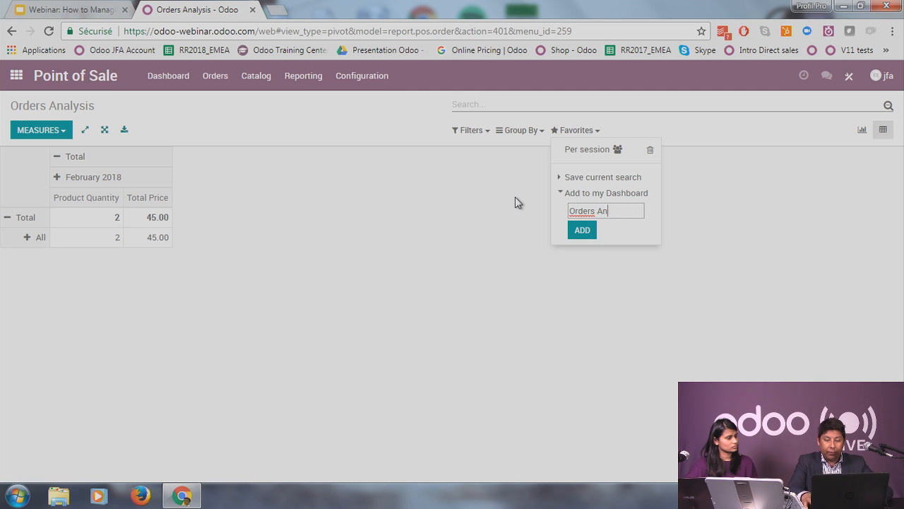
pyautogui.write('POS')
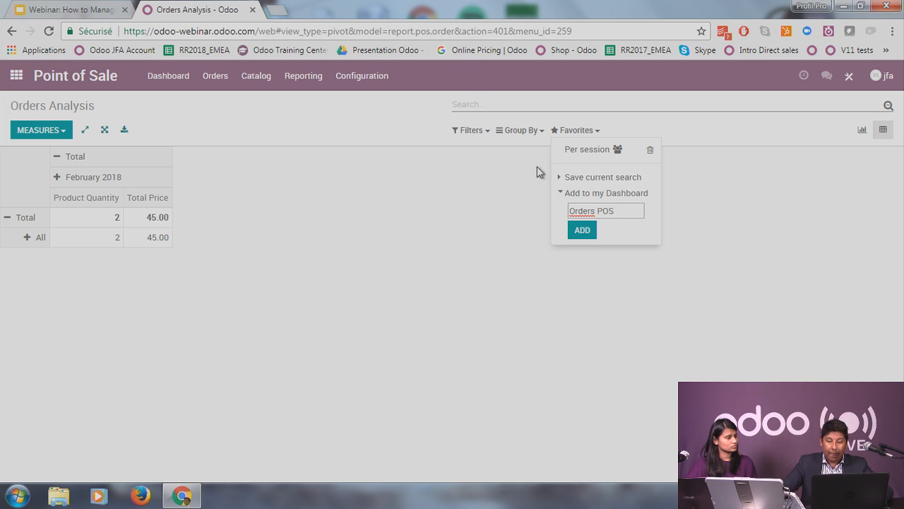
pyautogui.click(577, 232)
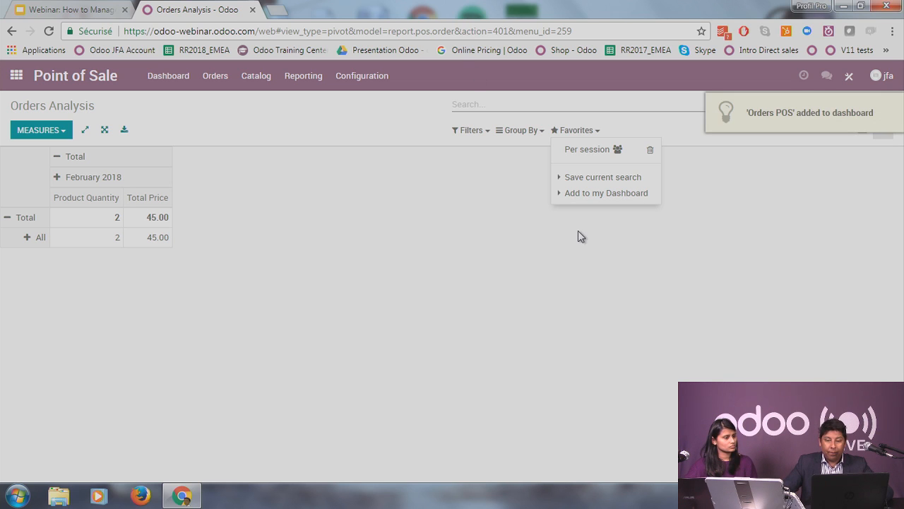
pyautogui.click(16, 76)
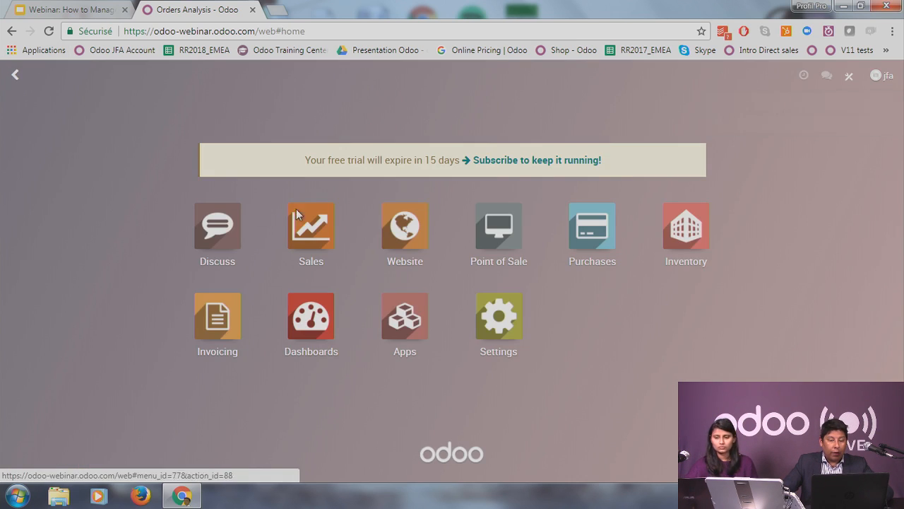
# Step: Open the Invoicing app and look through its Favorites, Group By and Filters options
pyautogui.click(222, 343)
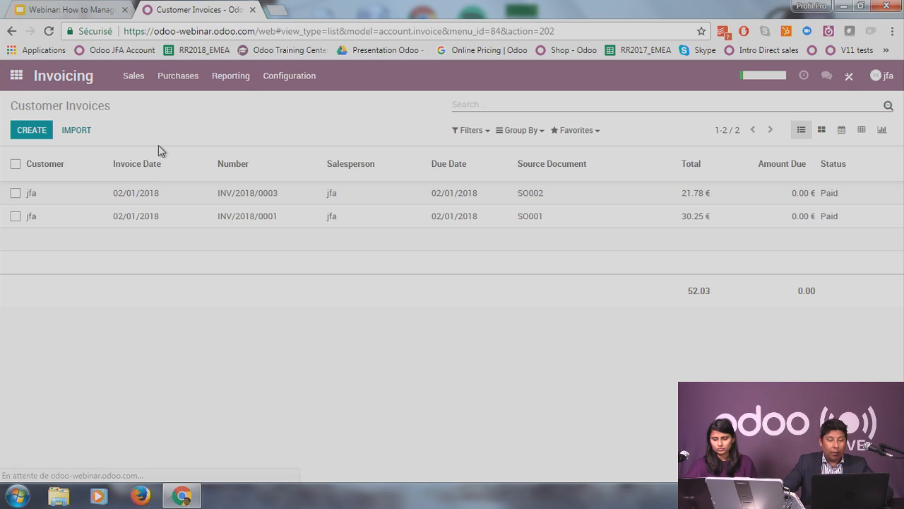
pyautogui.click(580, 132)
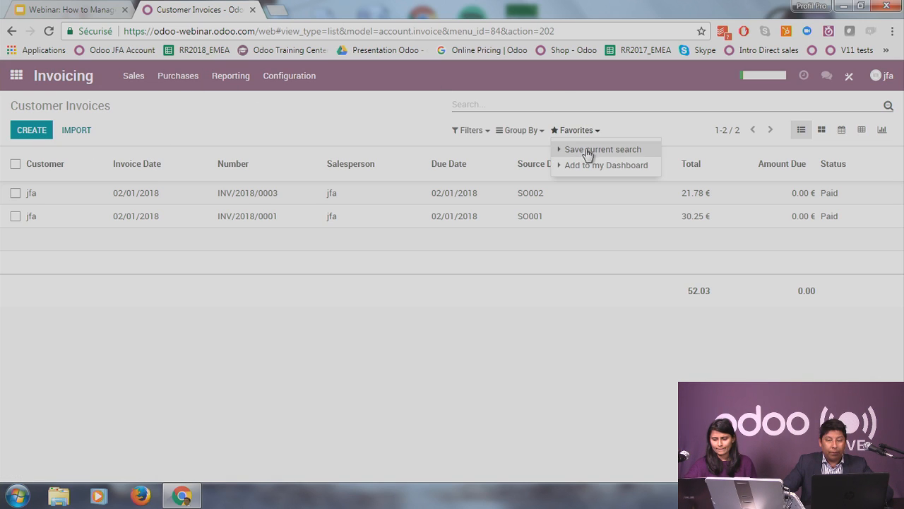
pyautogui.click(515, 132)
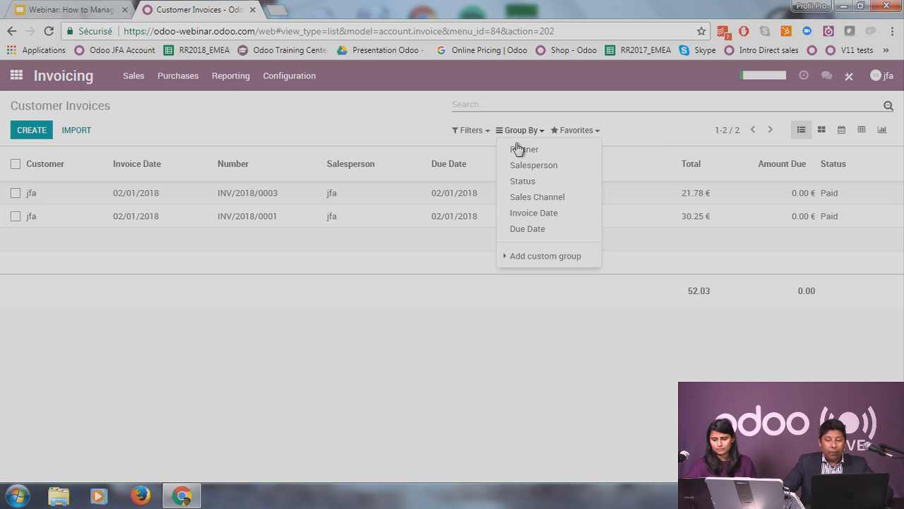
pyautogui.click(470, 132)
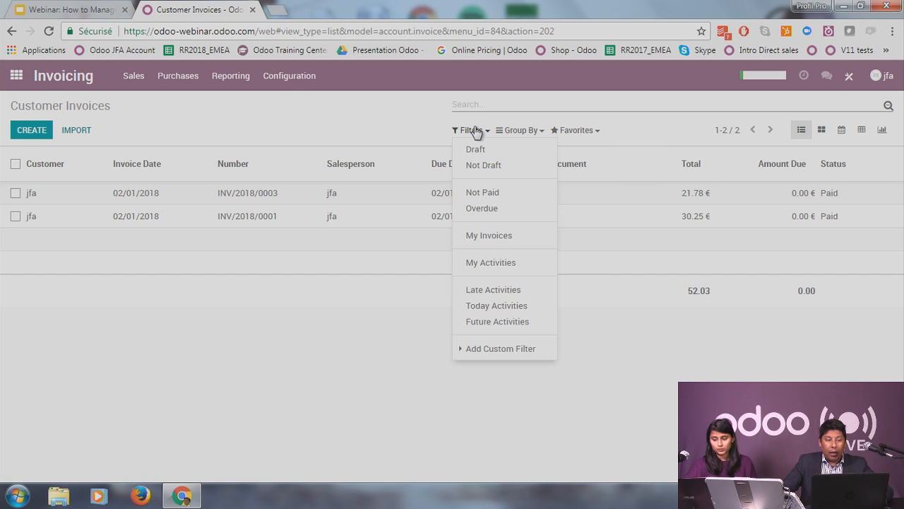
# Step: Add a custom filter: Sales Channel contains 'web'
pyautogui.click(493, 352)
pyautogui.click(526, 364)
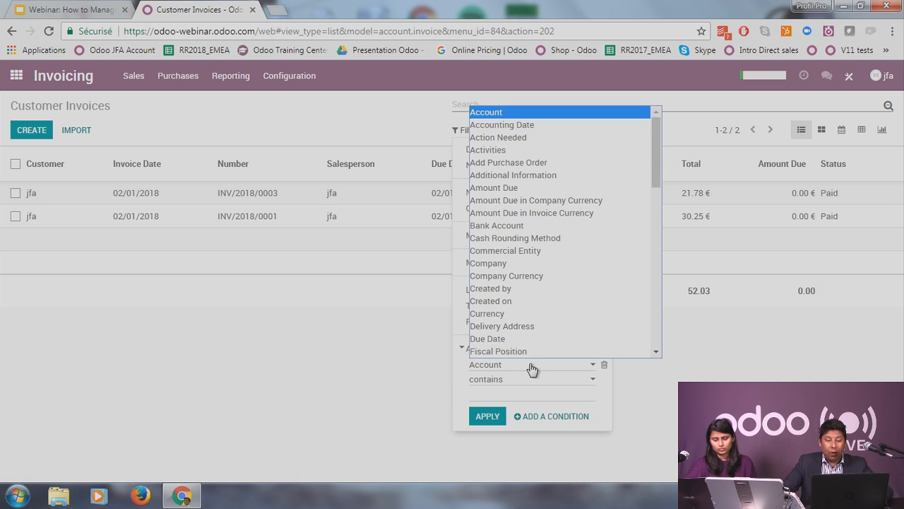
pyautogui.scroll(-5, 554, 297)
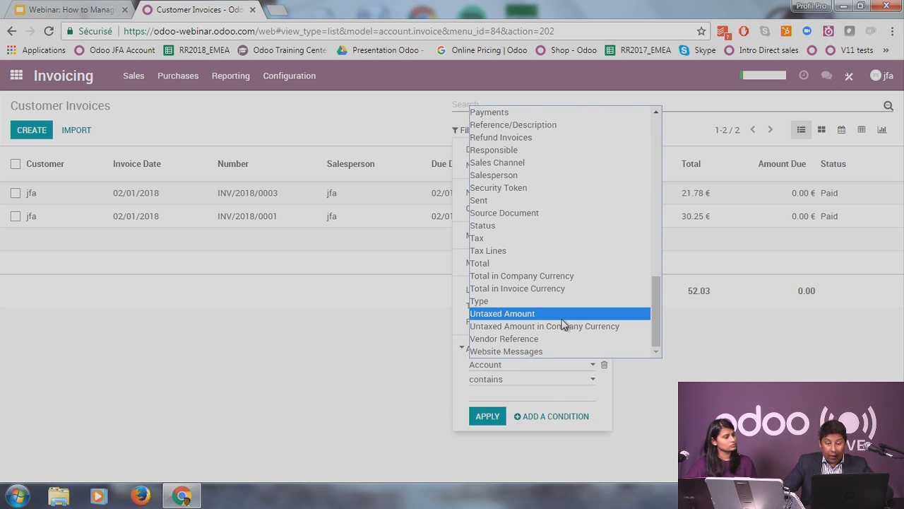
pyautogui.scroll(2, 563, 324)
pyautogui.click(552, 295)
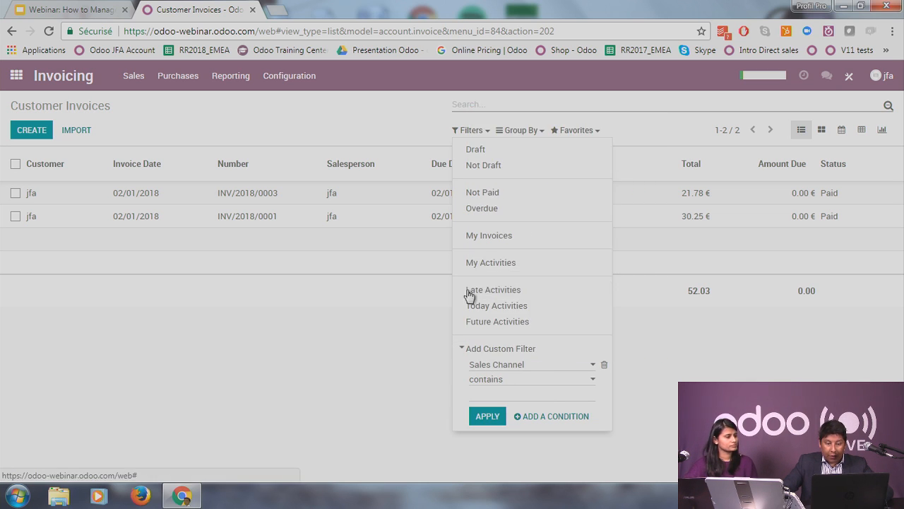
pyautogui.click(526, 390)
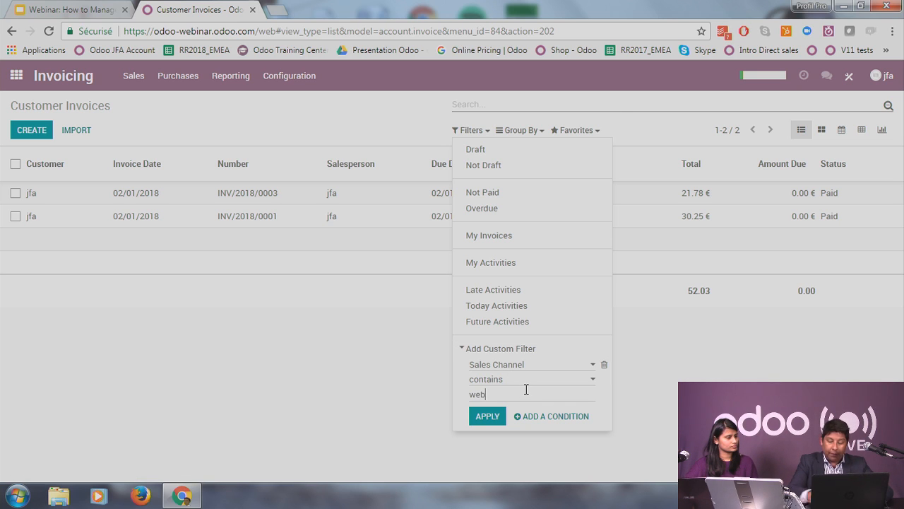
pyautogui.write('web')
pyautogui.press('Return')
pyautogui.click(547, 435)
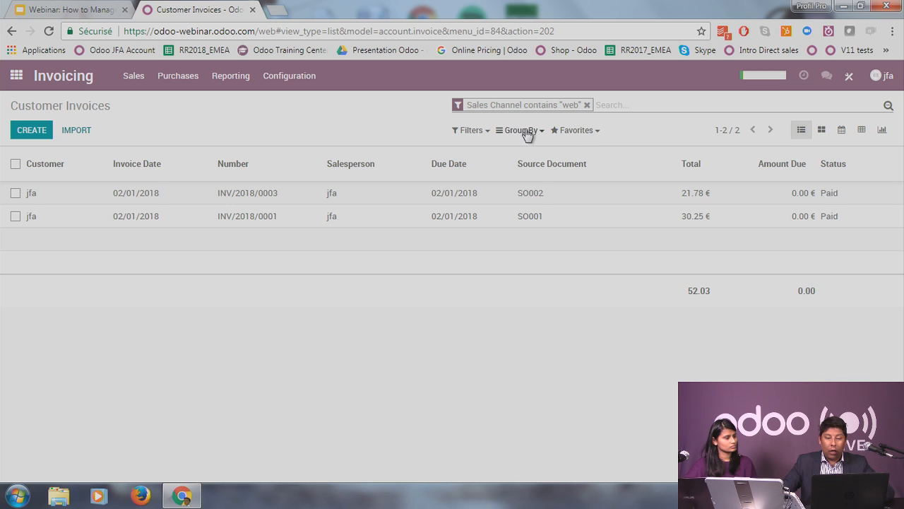
# Step: Show the filtered invoices as a pivot with columns split by Created on month
pyautogui.click(861, 129)
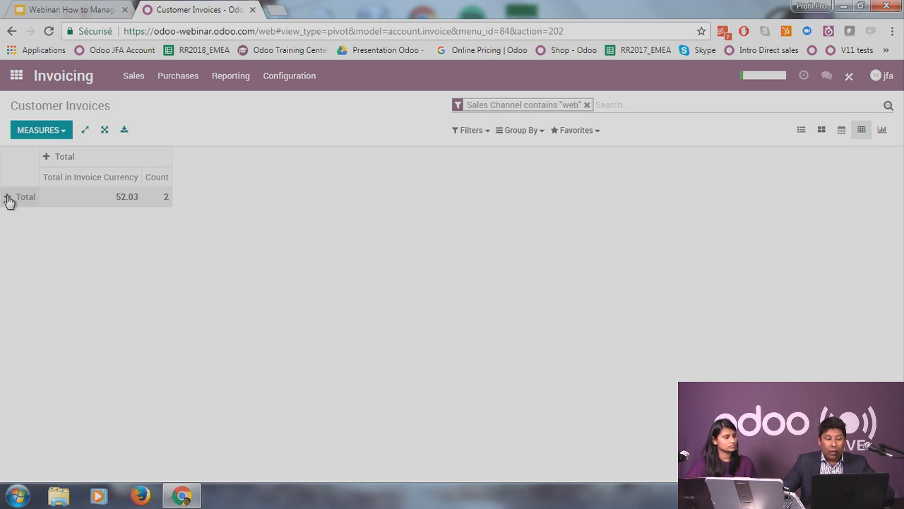
pyautogui.click(46, 156)
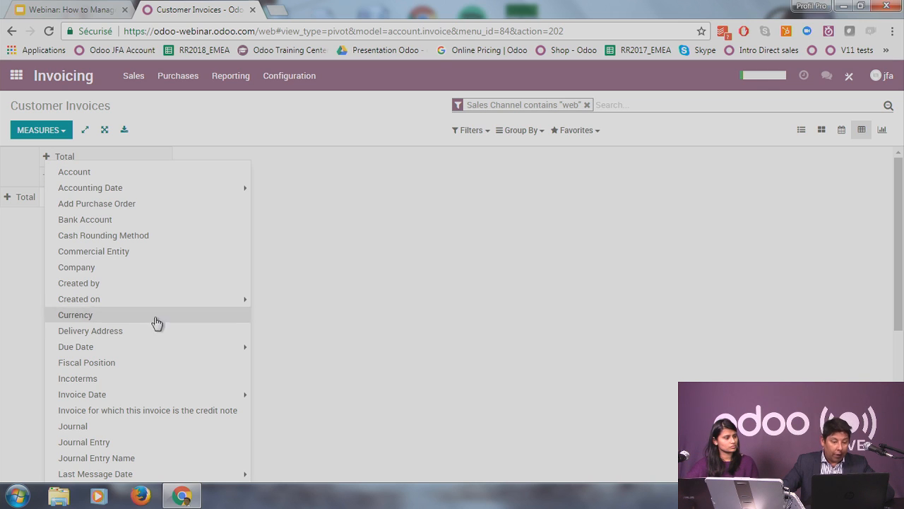
pyautogui.moveTo(161, 307)
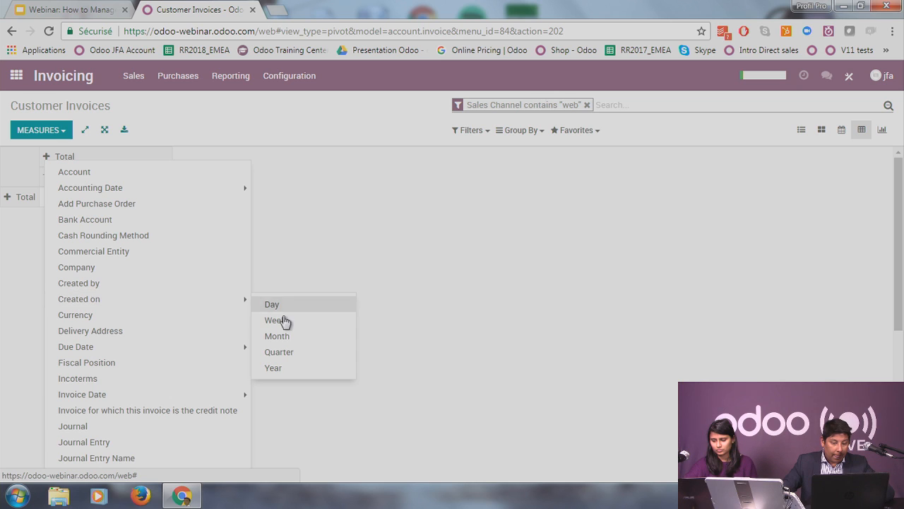
pyautogui.click(291, 336)
# Step: Break the pivot's total row down by partner
pyautogui.click(7, 219)
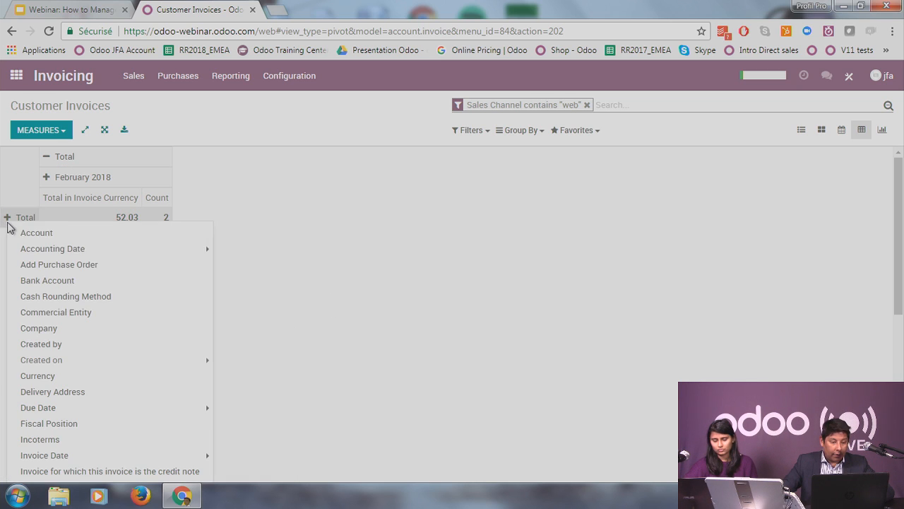
pyautogui.scroll(-2, 113, 388)
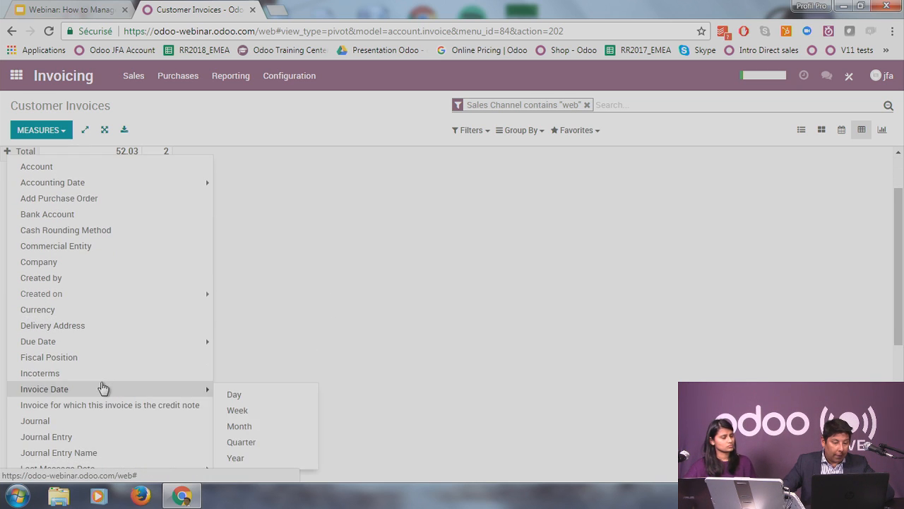
pyautogui.click(334, 311)
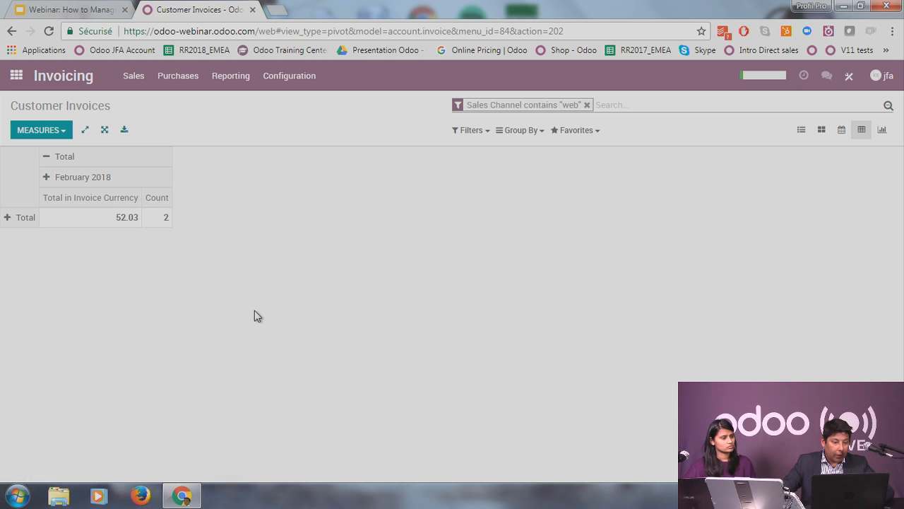
pyautogui.click(8, 220)
pyautogui.moveTo(117, 253)
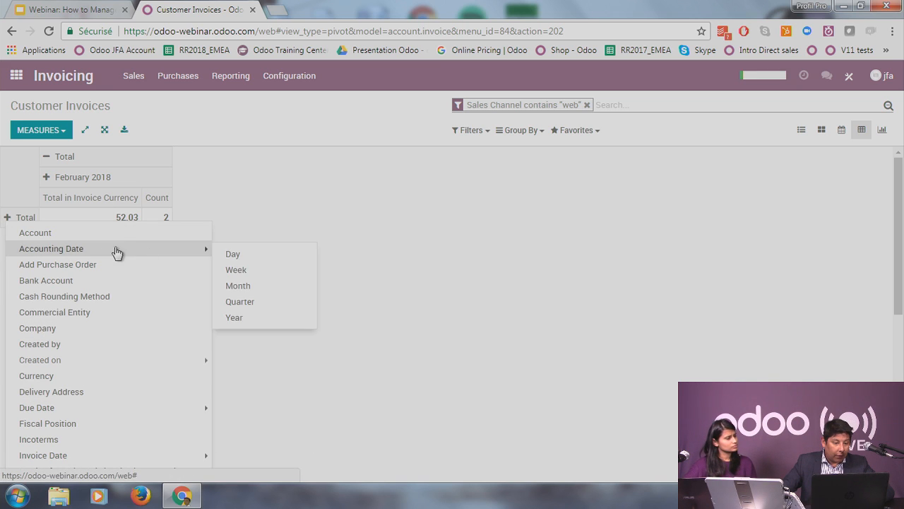
pyautogui.scroll(-2, 102, 405)
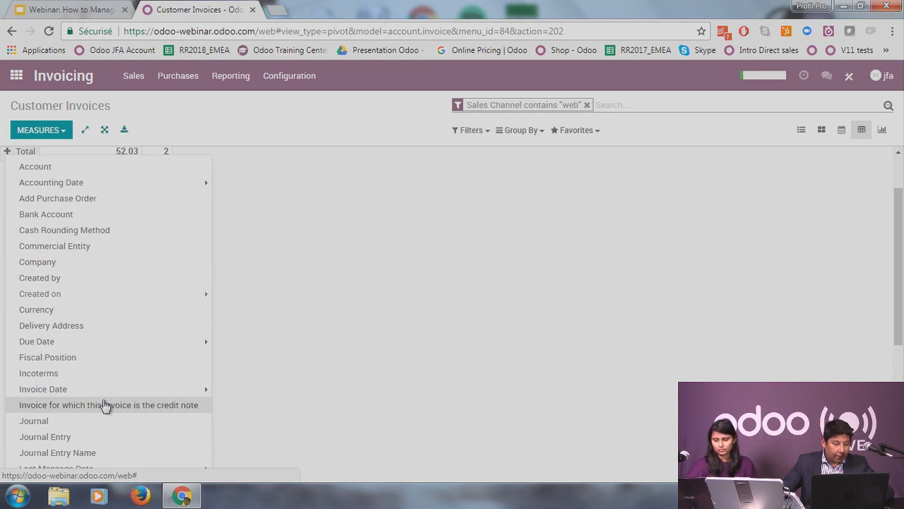
pyautogui.scroll(-5, 102, 403)
pyautogui.click(55, 137)
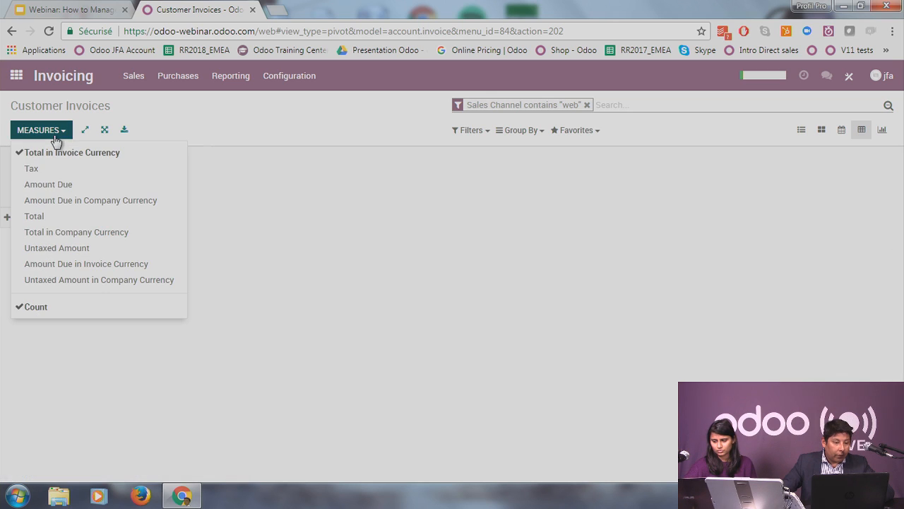
pyautogui.click(264, 259)
pyautogui.click(13, 219)
pyautogui.scroll(-2, 102, 363)
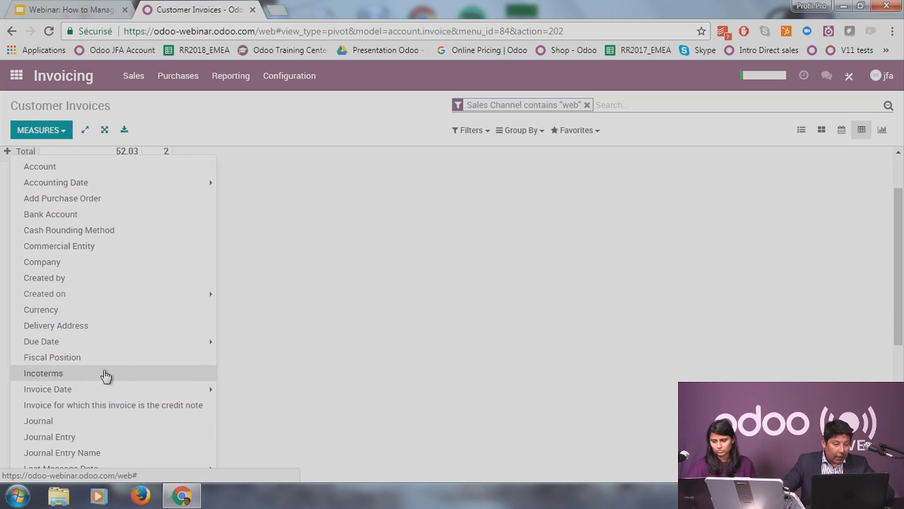
pyautogui.scroll(-6, 106, 371)
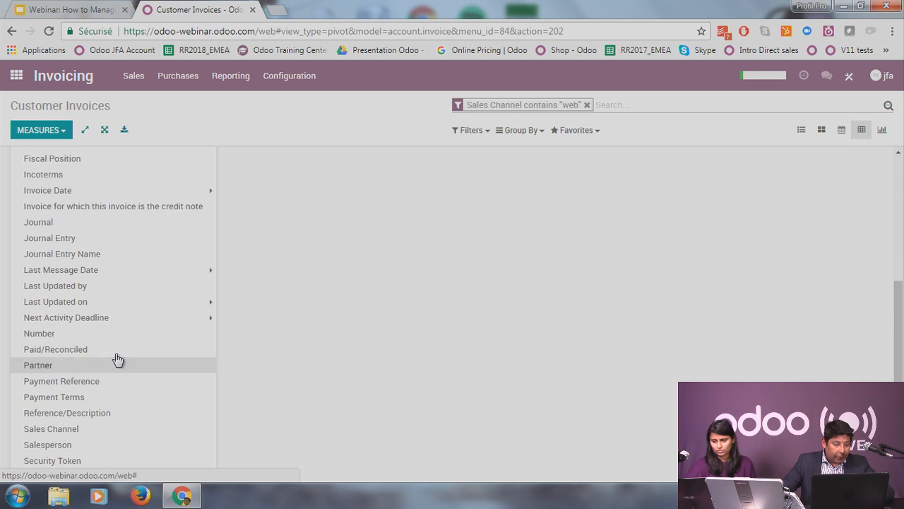
pyautogui.scroll(-1, 108, 396)
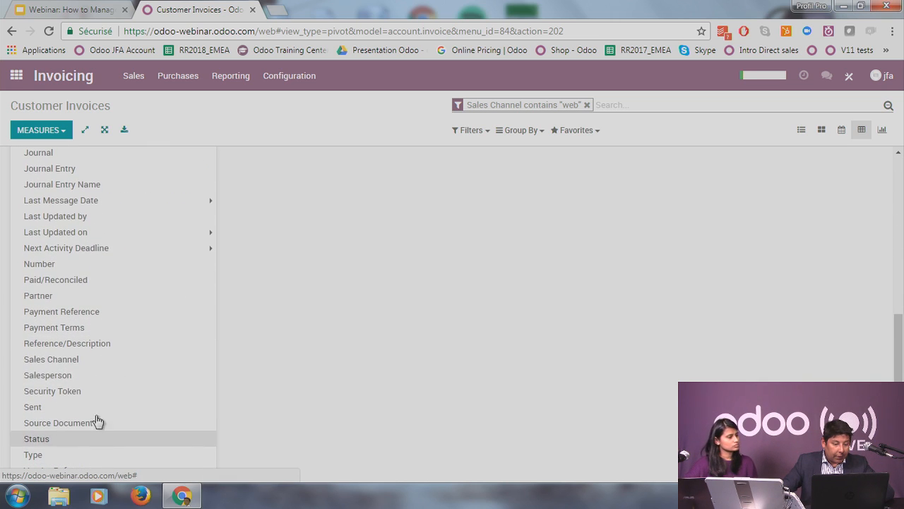
pyautogui.click(102, 302)
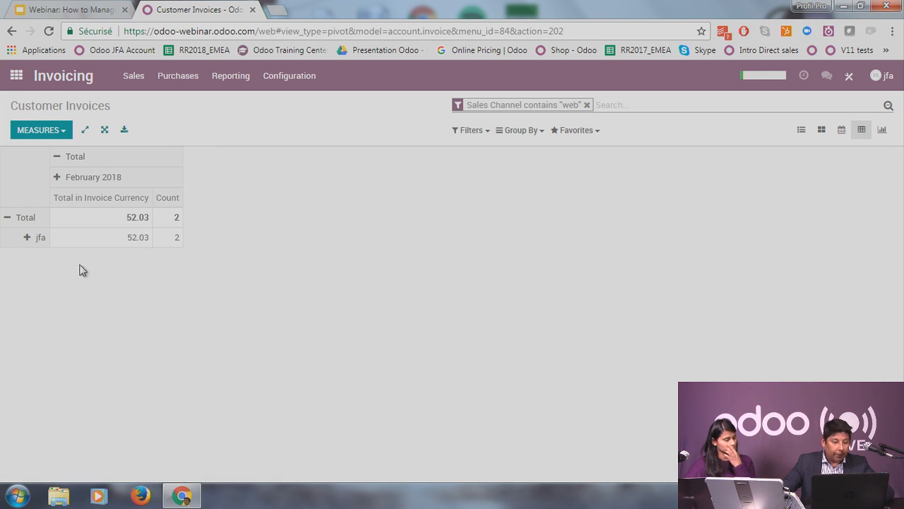
# Step: Add the invoice pivot to My Dashboard named 'Website Sales', then return home
pyautogui.click(587, 134)
pyautogui.click(621, 167)
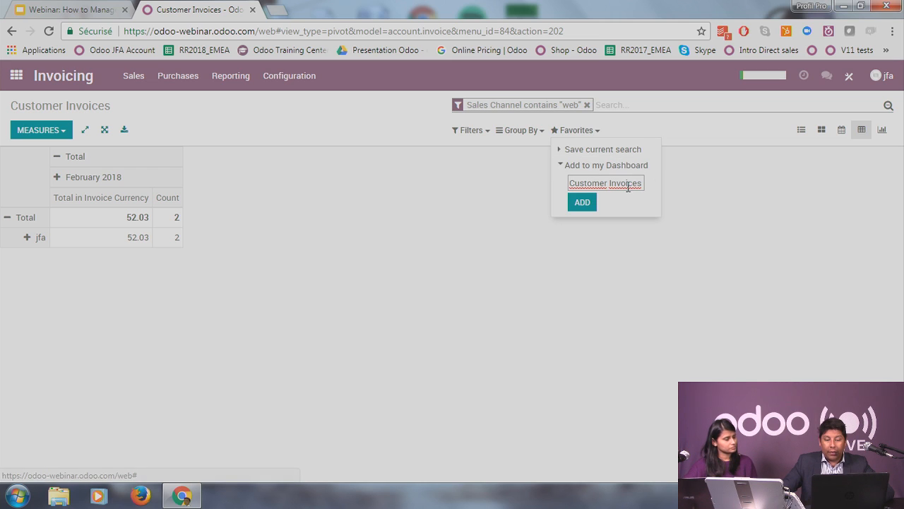
pyautogui.tripleClick(640, 183)
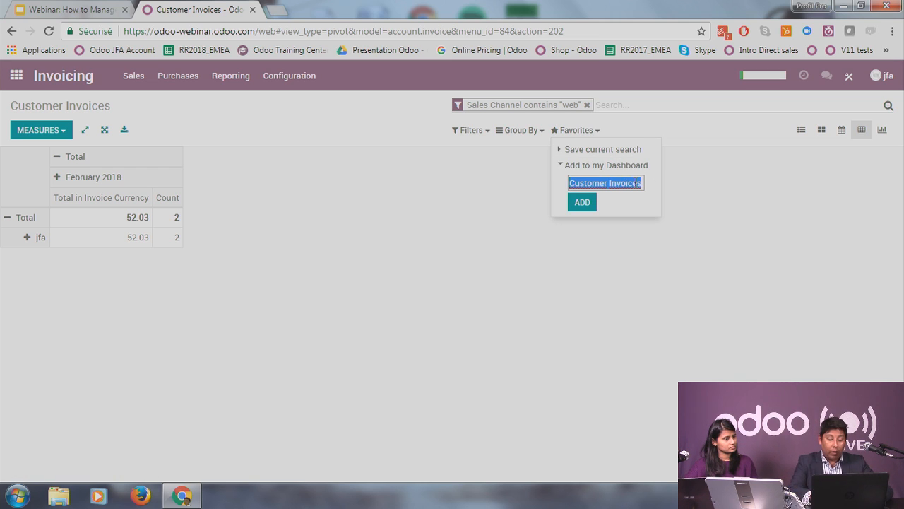
pyautogui.write('Website Sales')
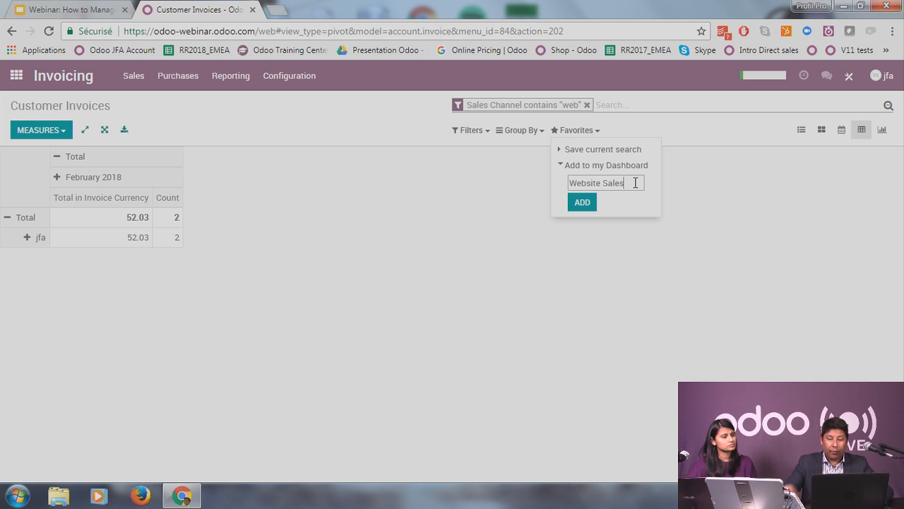
pyautogui.click(581, 205)
pyautogui.click(589, 230)
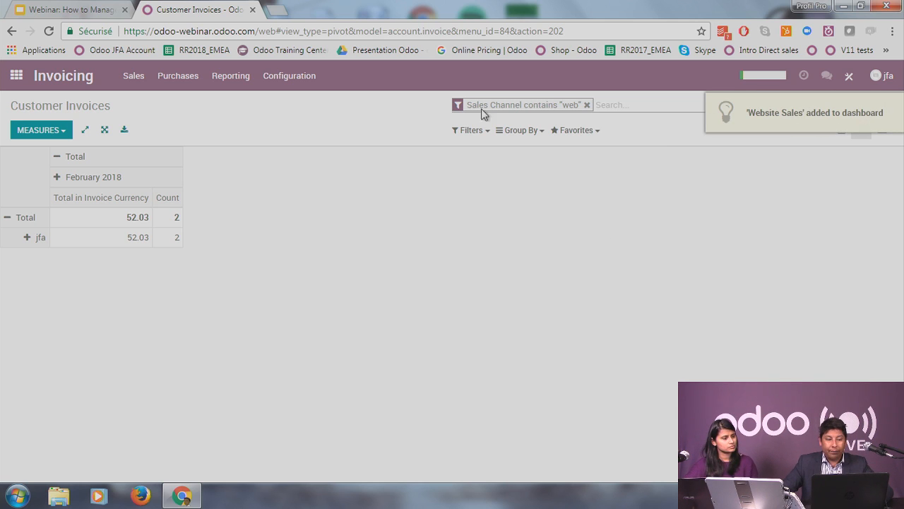
pyautogui.click(15, 75)
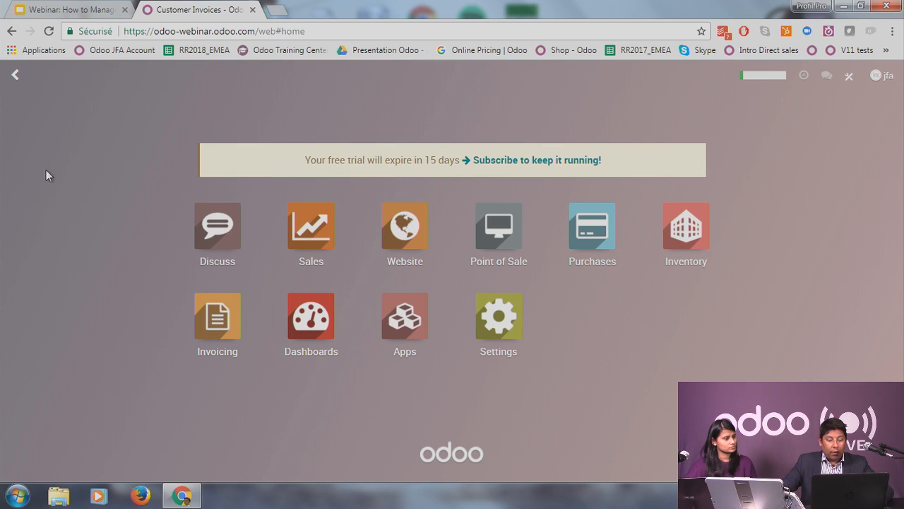
# Step: Open My Dashboard and inspect the February 2018 column of the Website Sales pivot (52.03, 2 invoices)
pyautogui.click(323, 322)
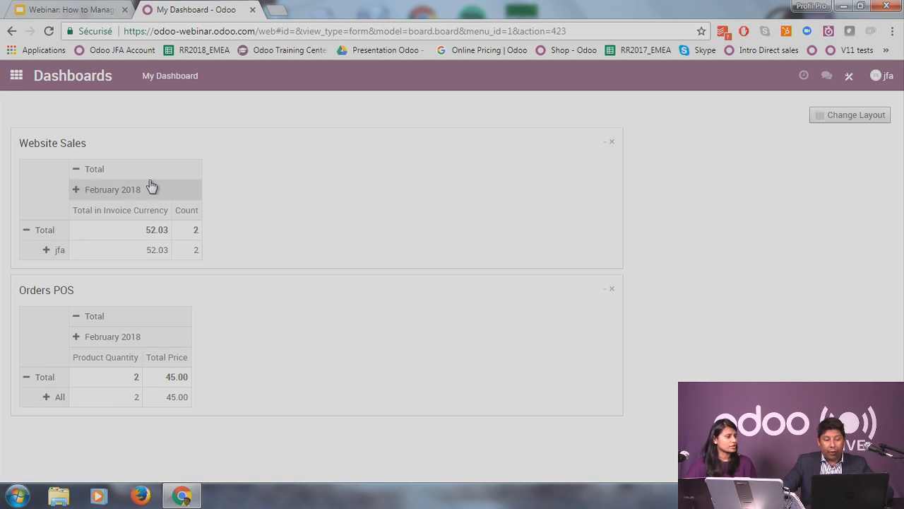
pyautogui.click(74, 189)
pyautogui.click(839, 209)
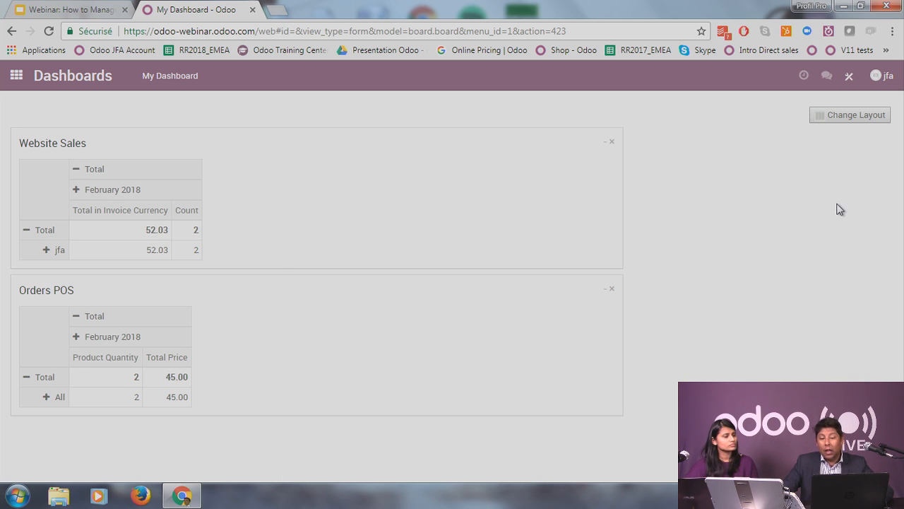
pyautogui.click(75, 190)
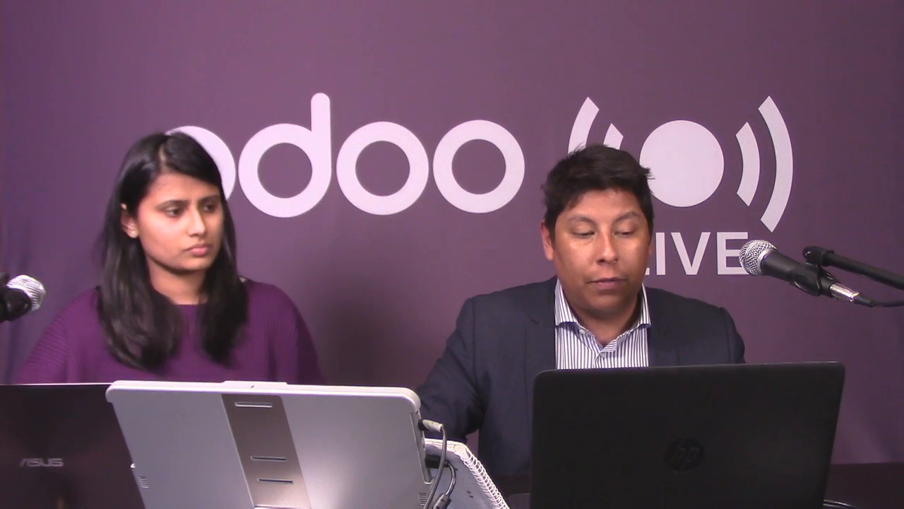